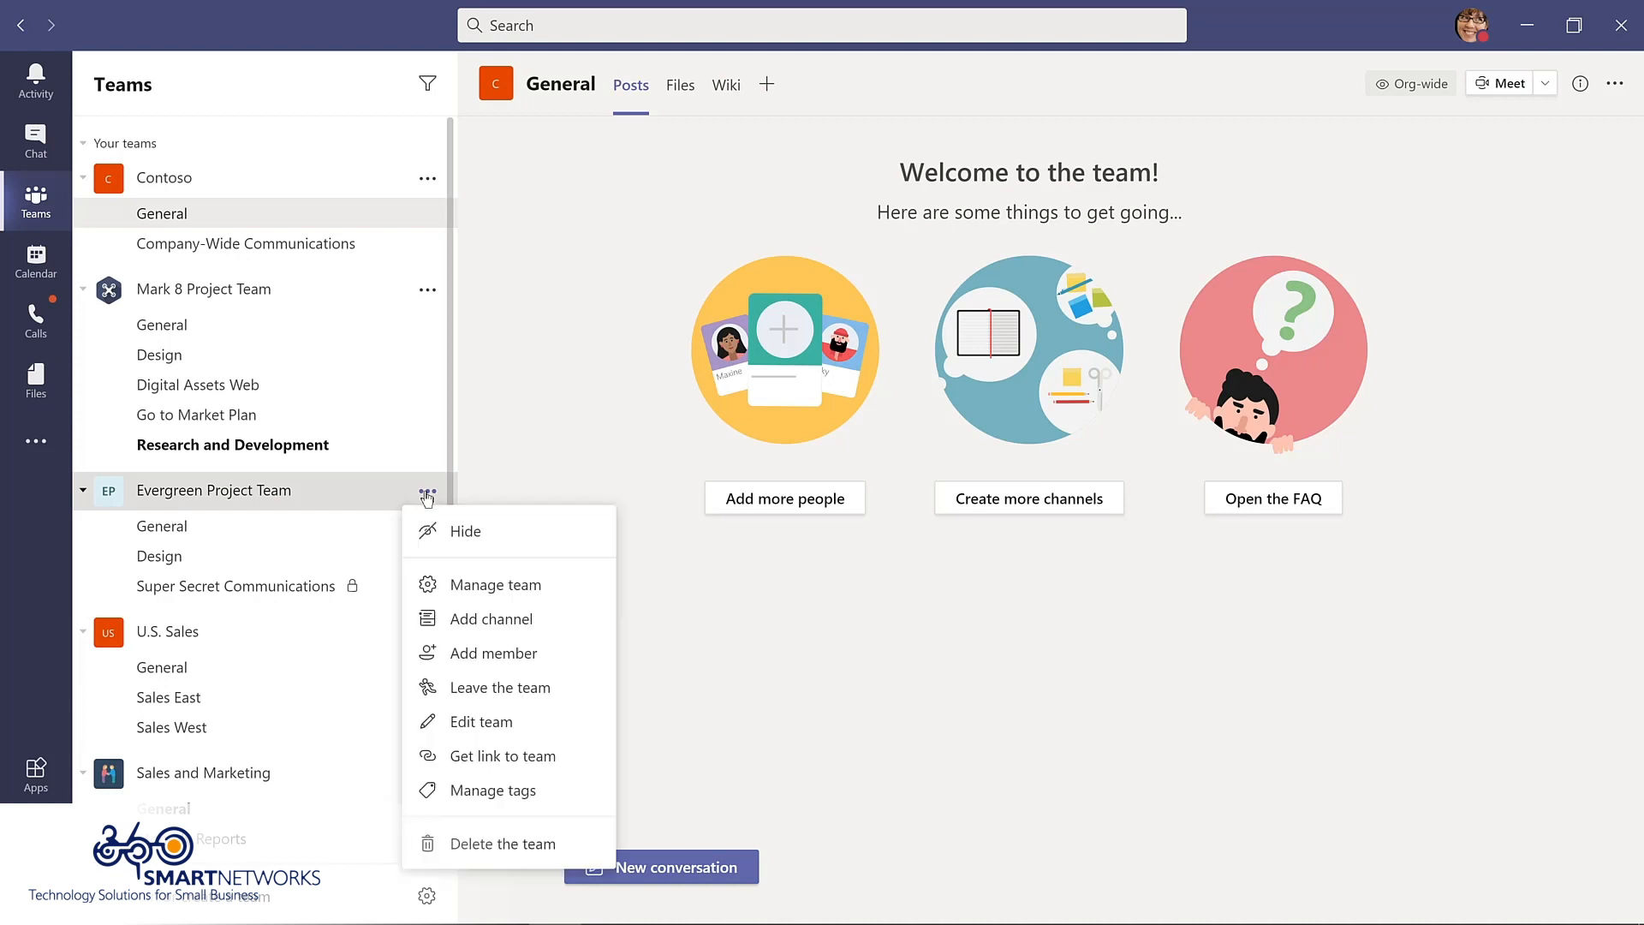
# Open the management page of the Evergreen Project Team and expand its members and guests list
pyautogui.click(467, 587)
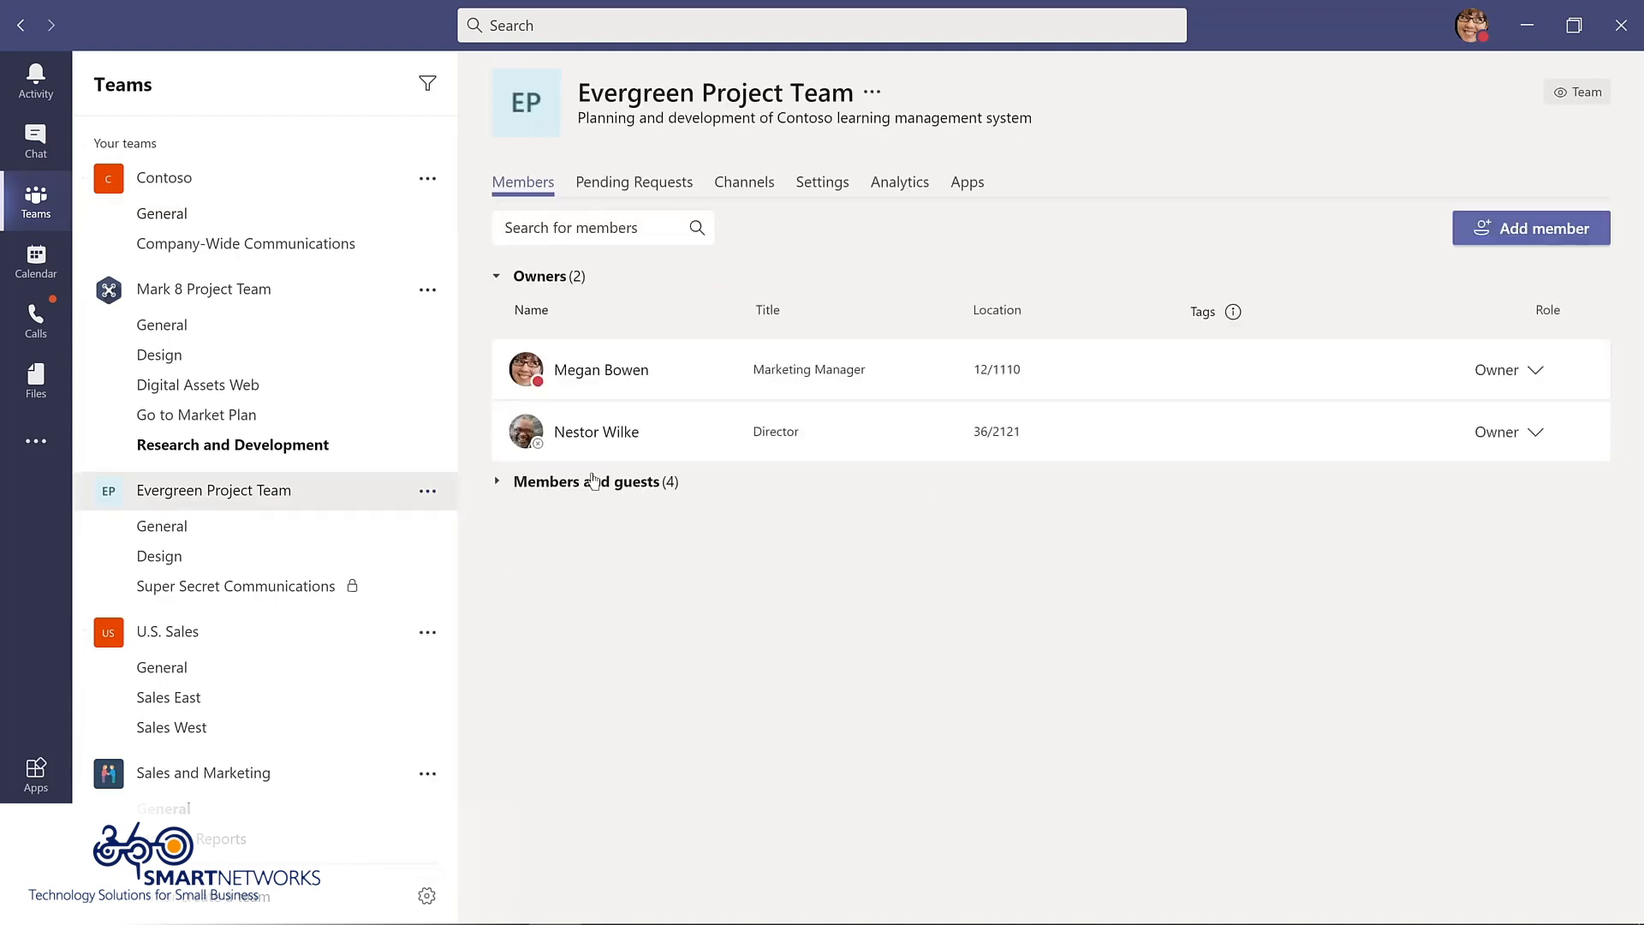
pyautogui.click(586, 484)
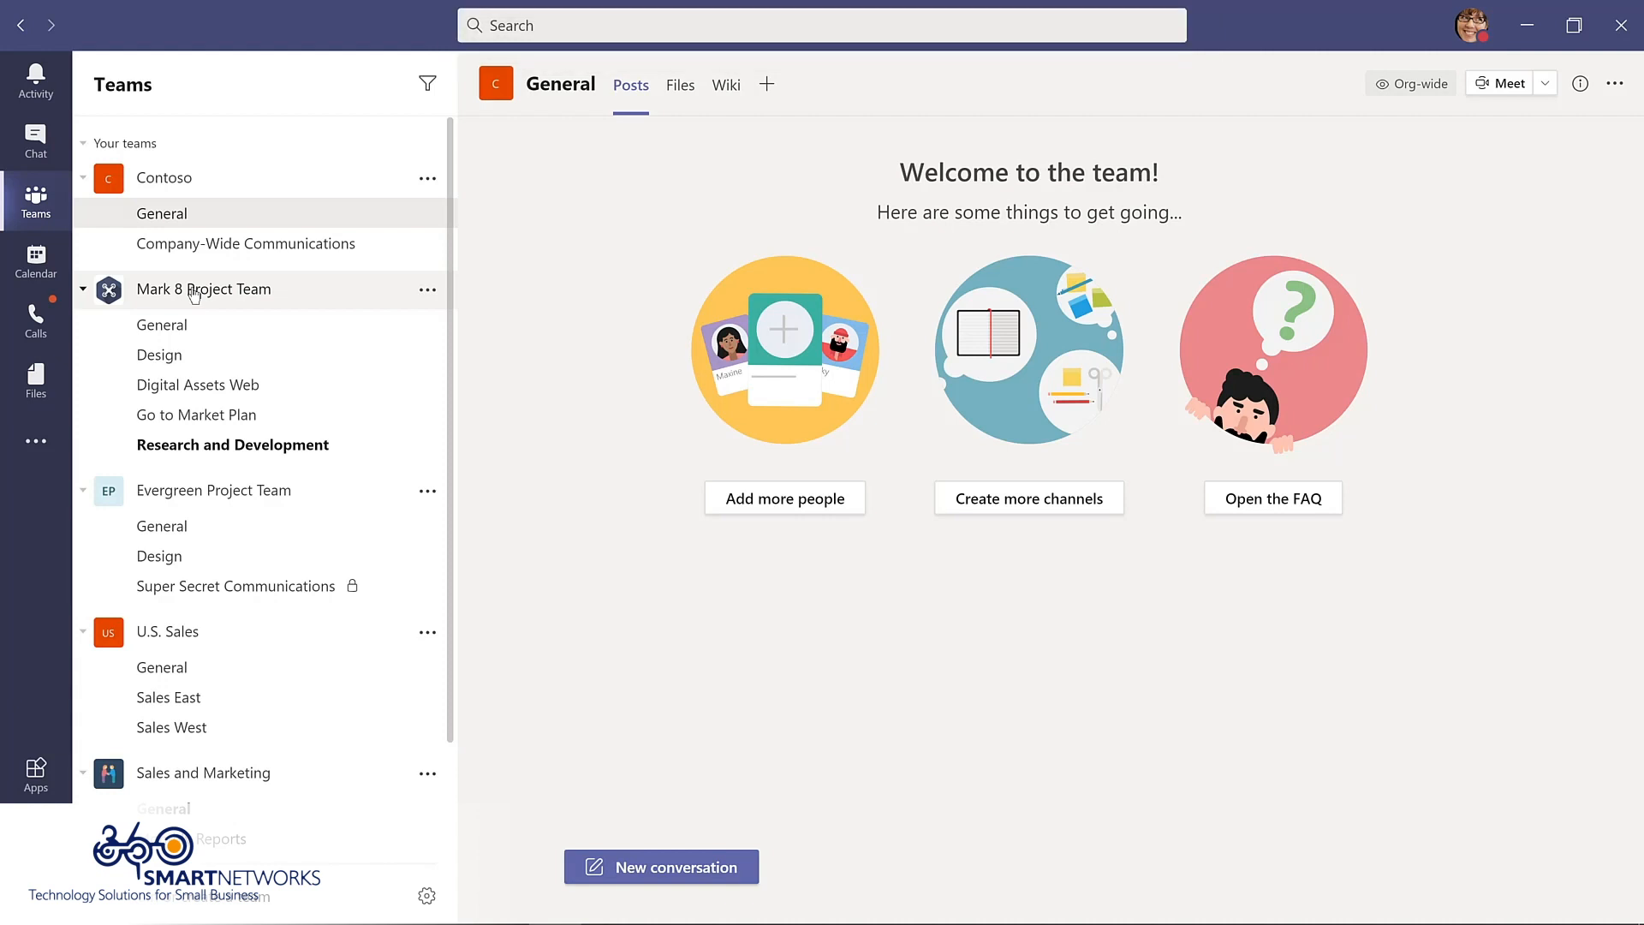
# Search for "marketing" and look through the people and file results, including the file filters
pyautogui.click(540, 23)
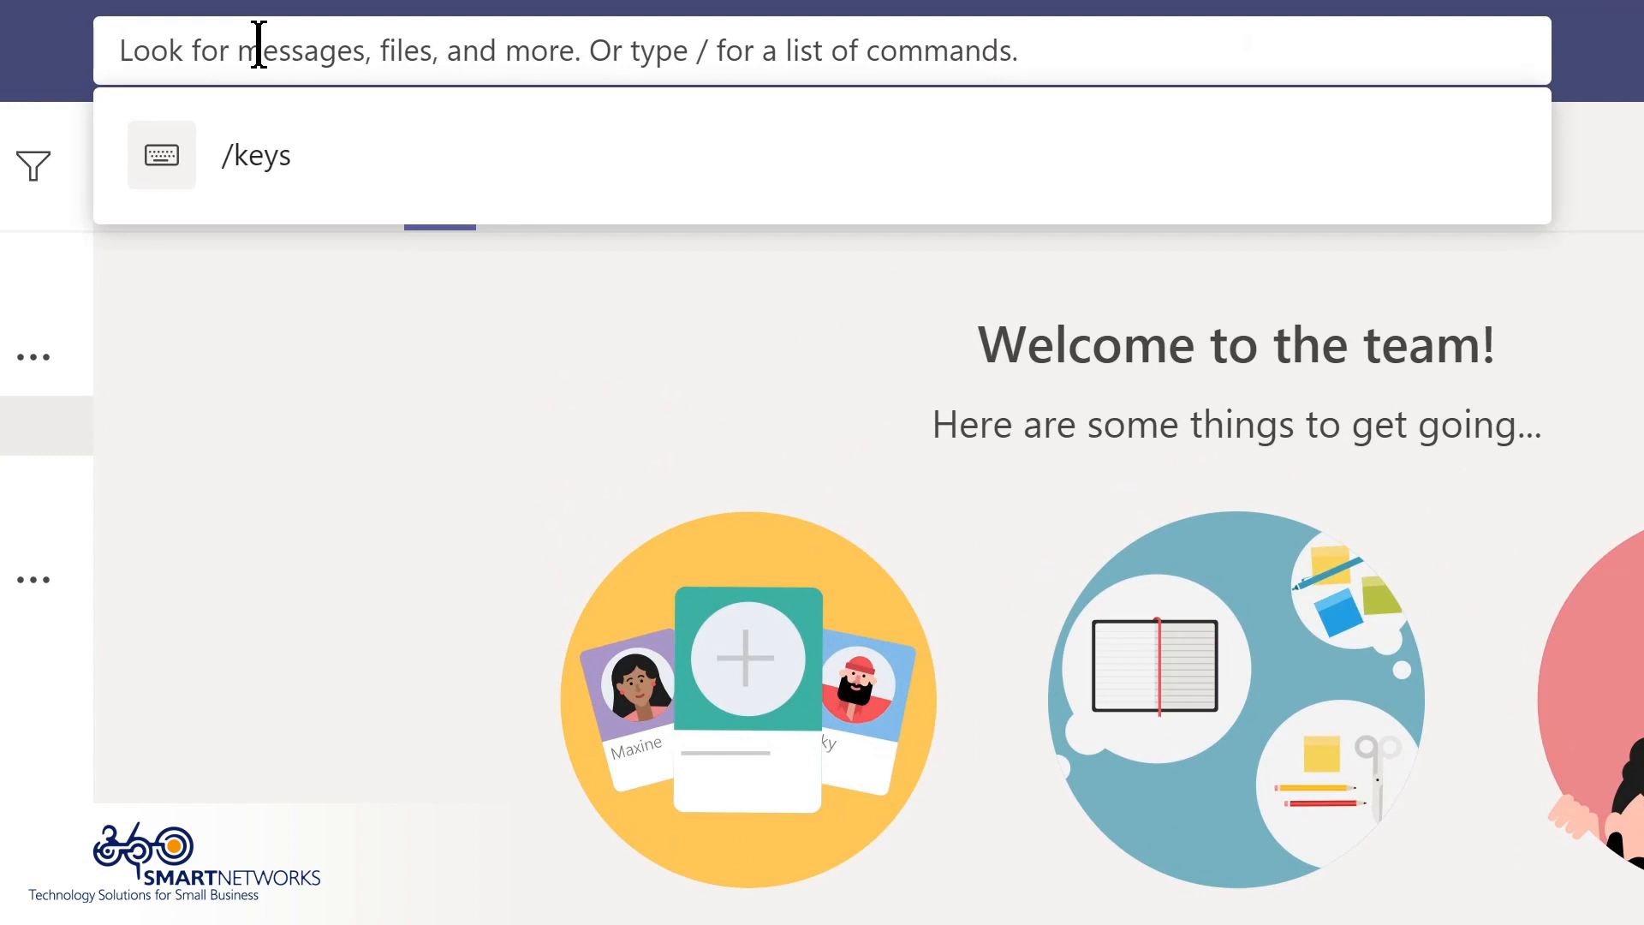
pyautogui.write('marketing')
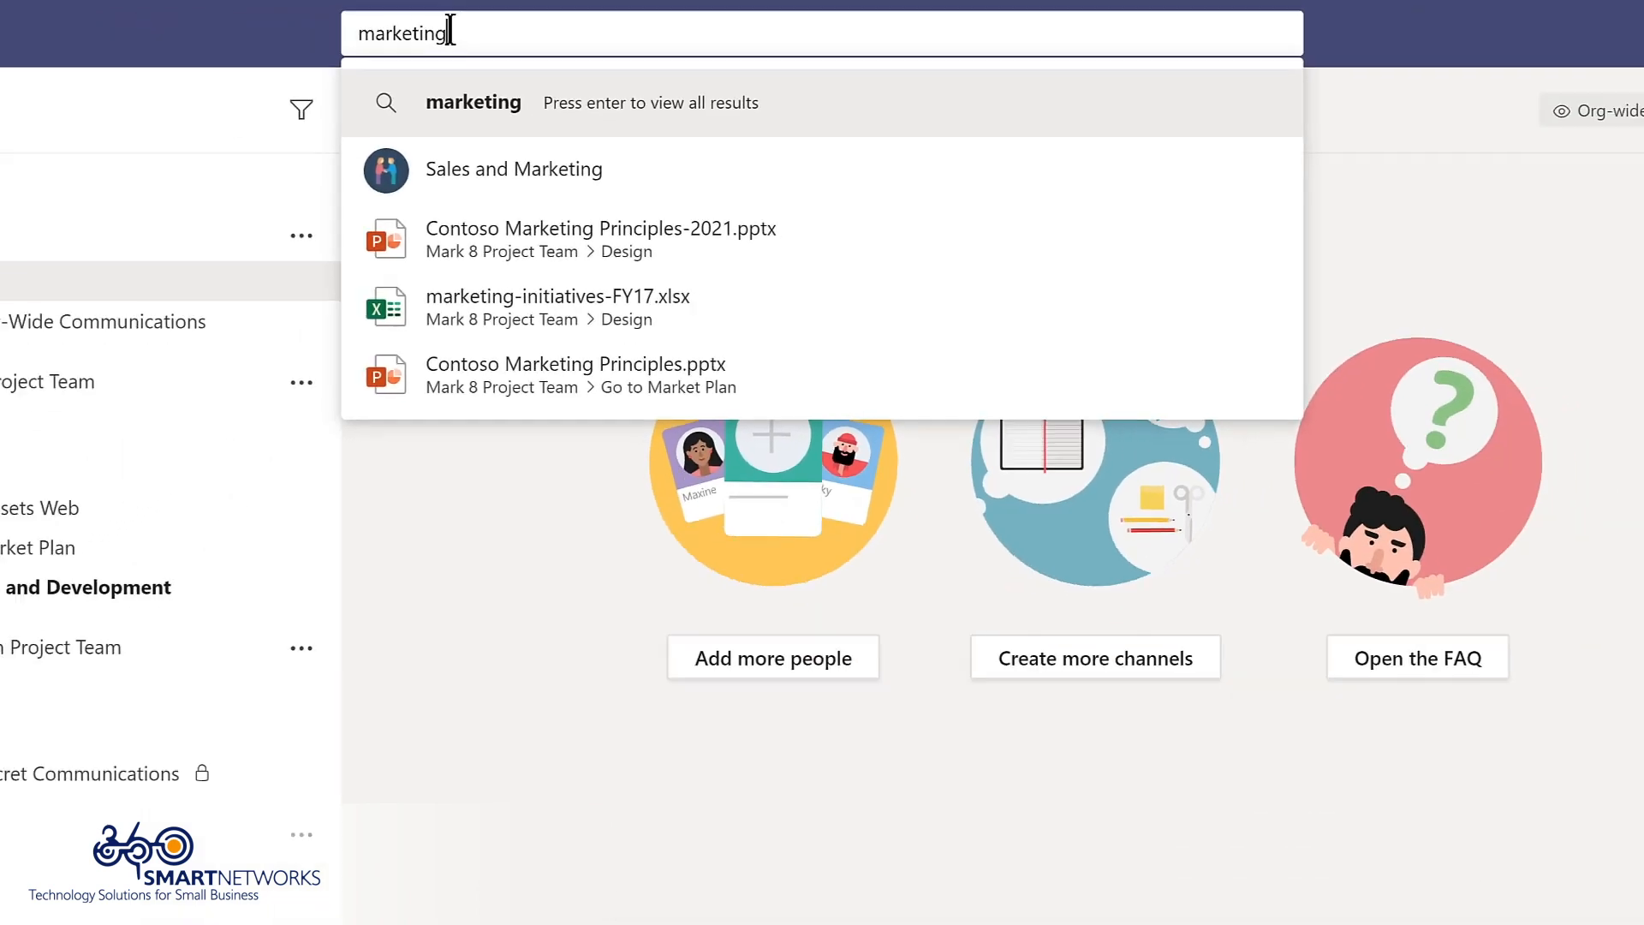
pyautogui.press('Return')
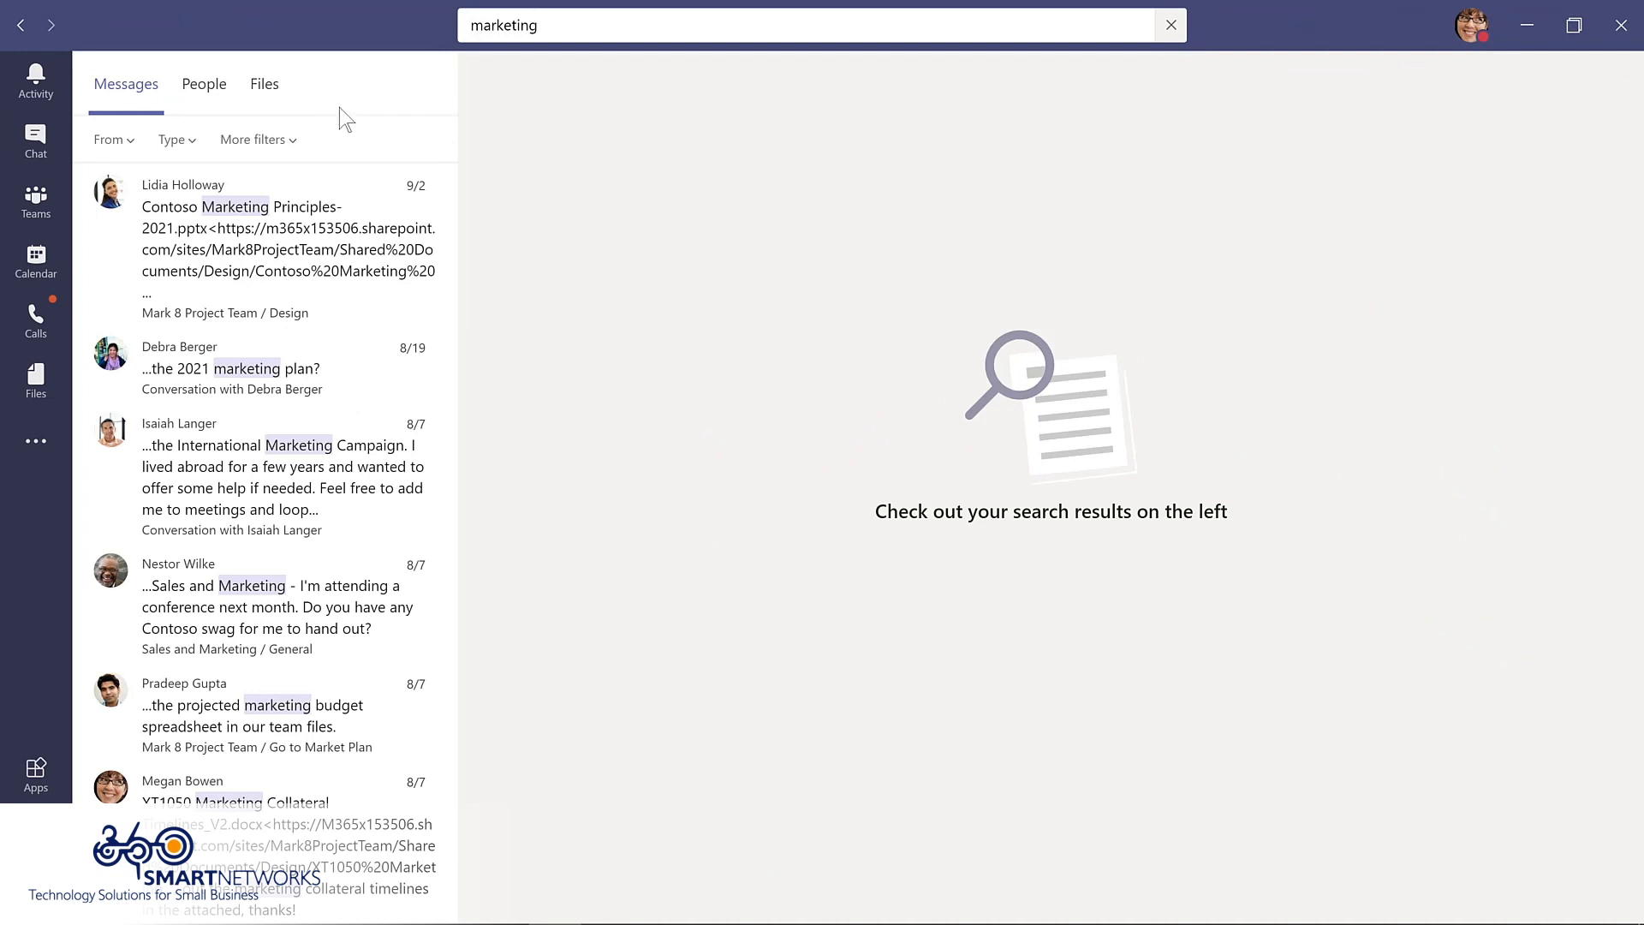
pyautogui.click(205, 85)
pyautogui.click(264, 85)
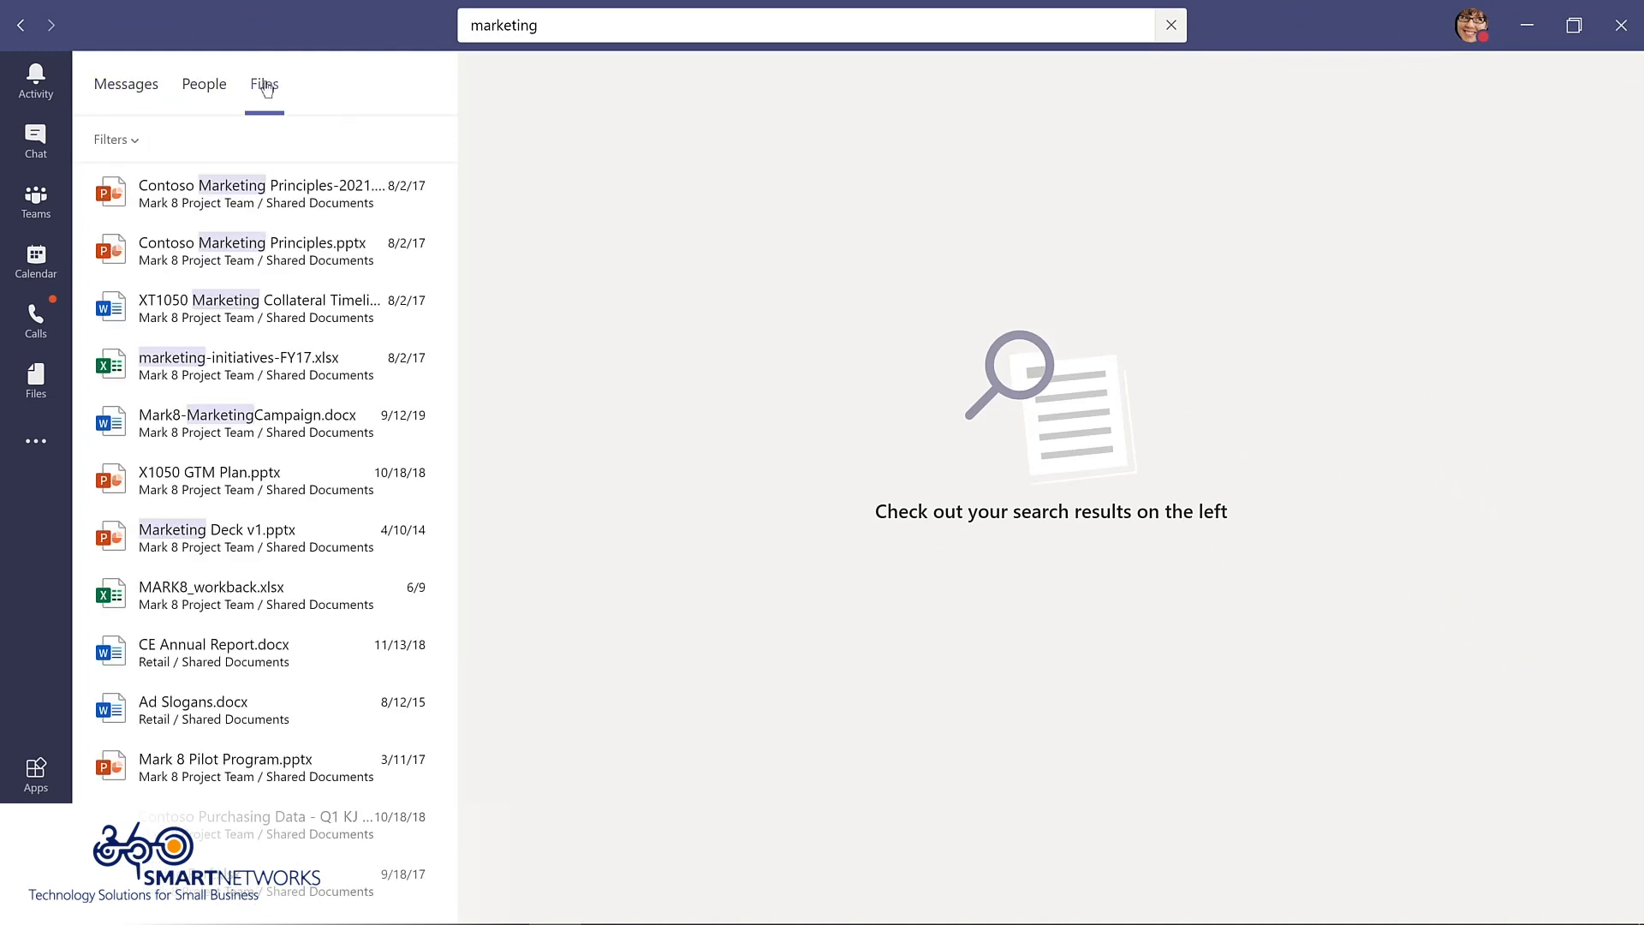
pyautogui.click(132, 142)
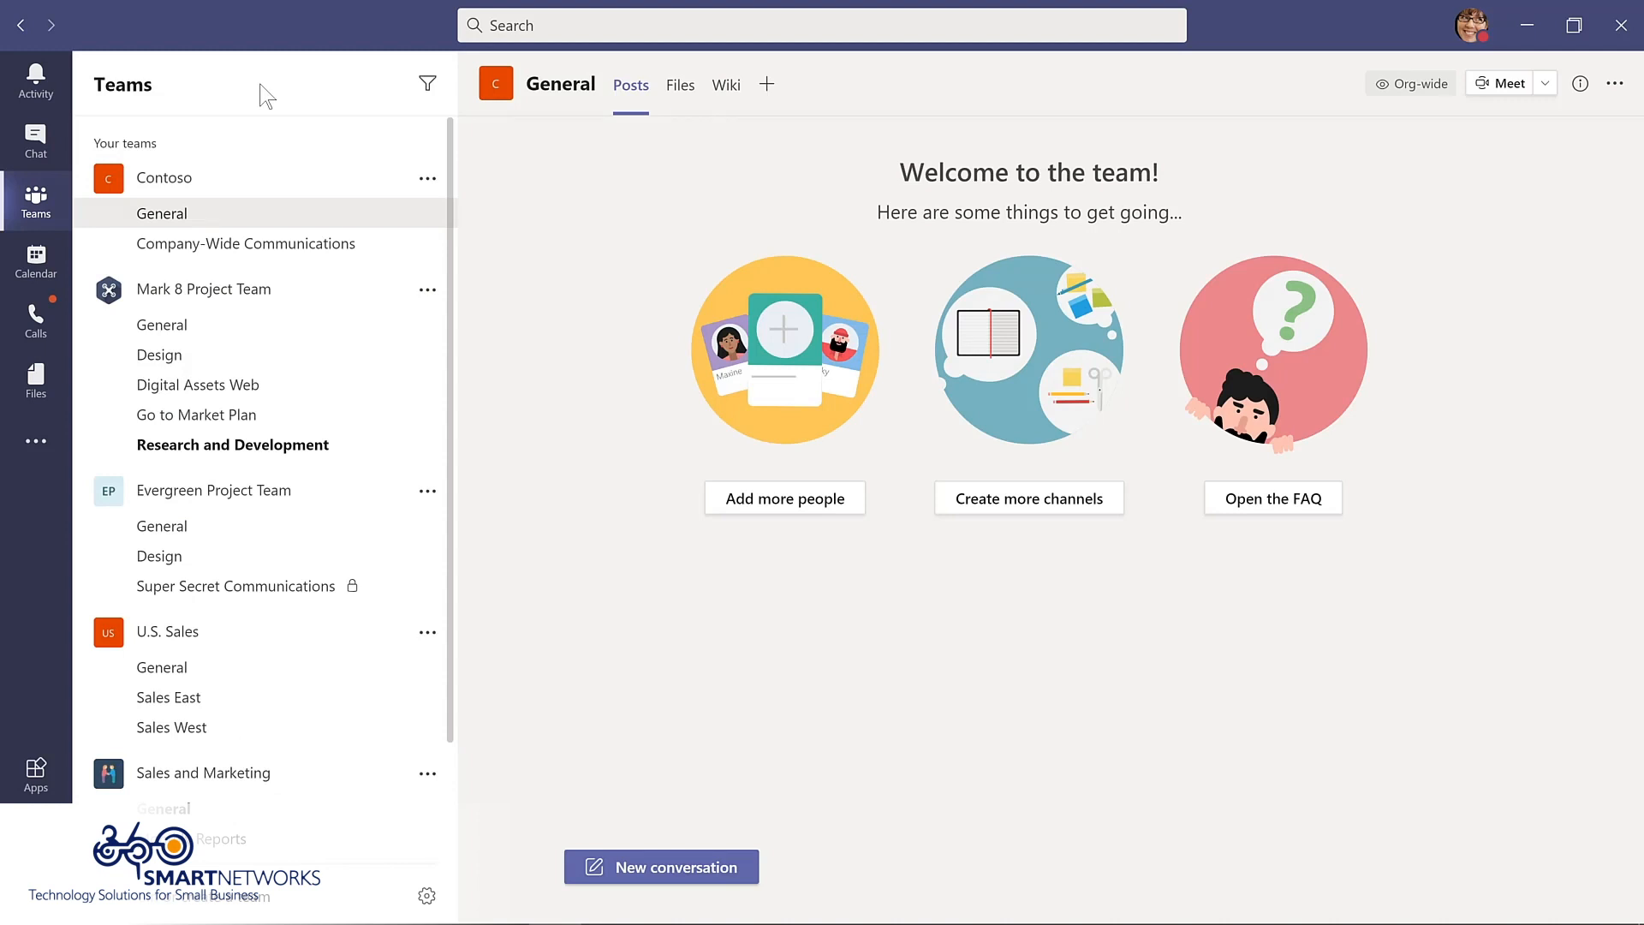
# View the keyboard shortcuts list using the /keys command, and close it
pyautogui.hotkey('ctrl', 'e')
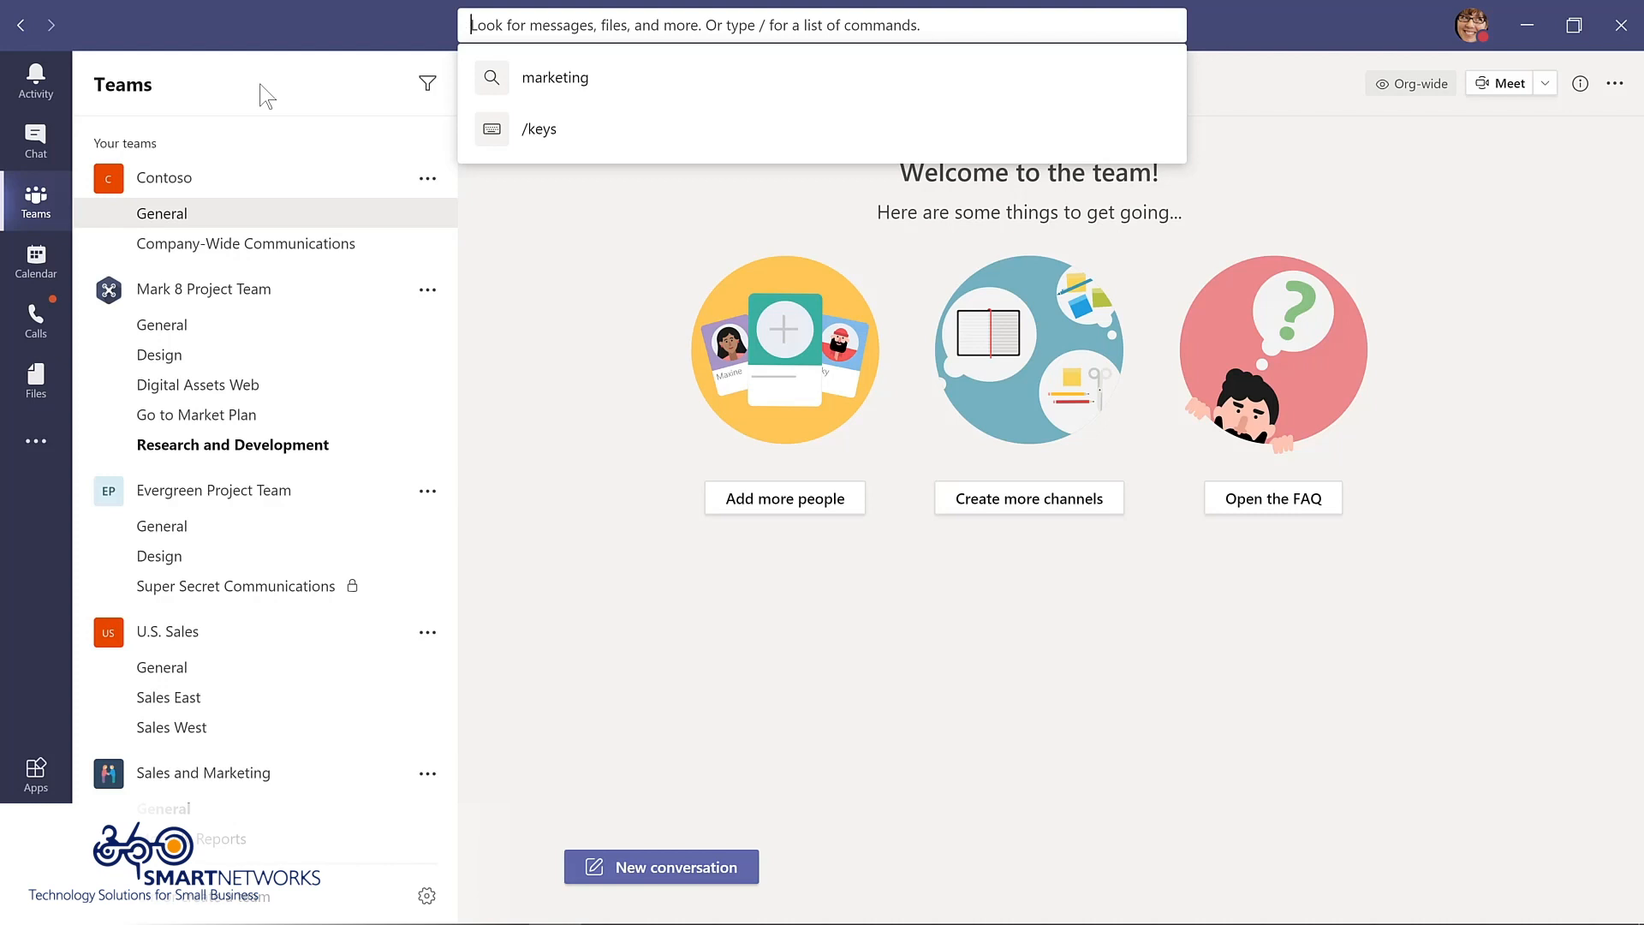
pyautogui.write('/keys')
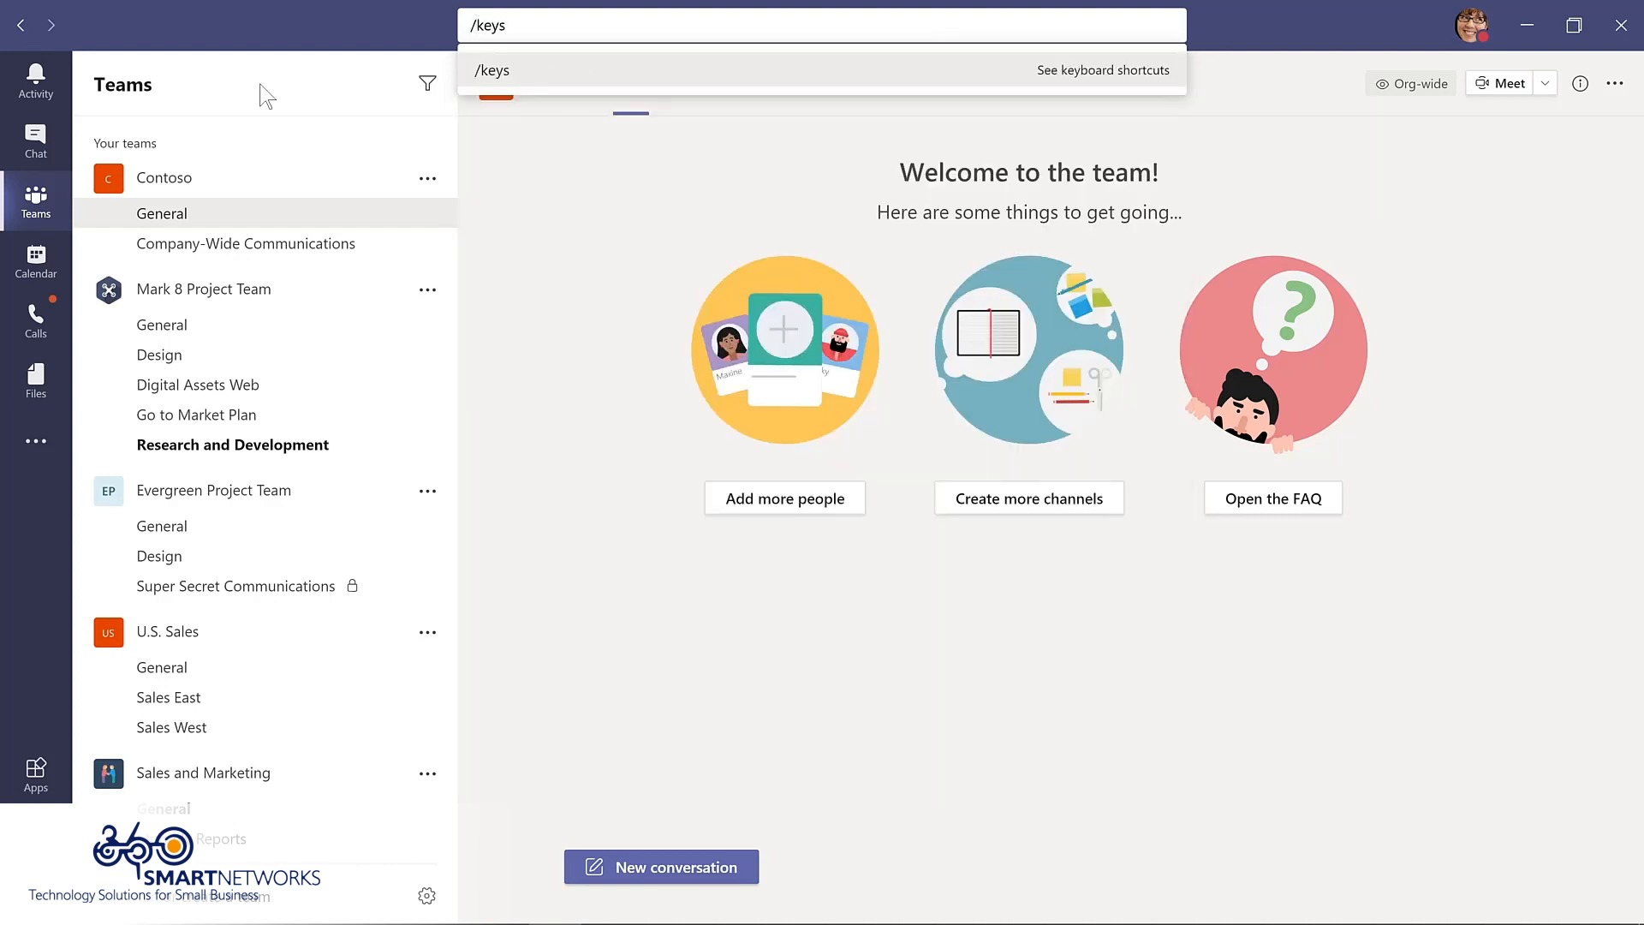
pyautogui.press('Return')
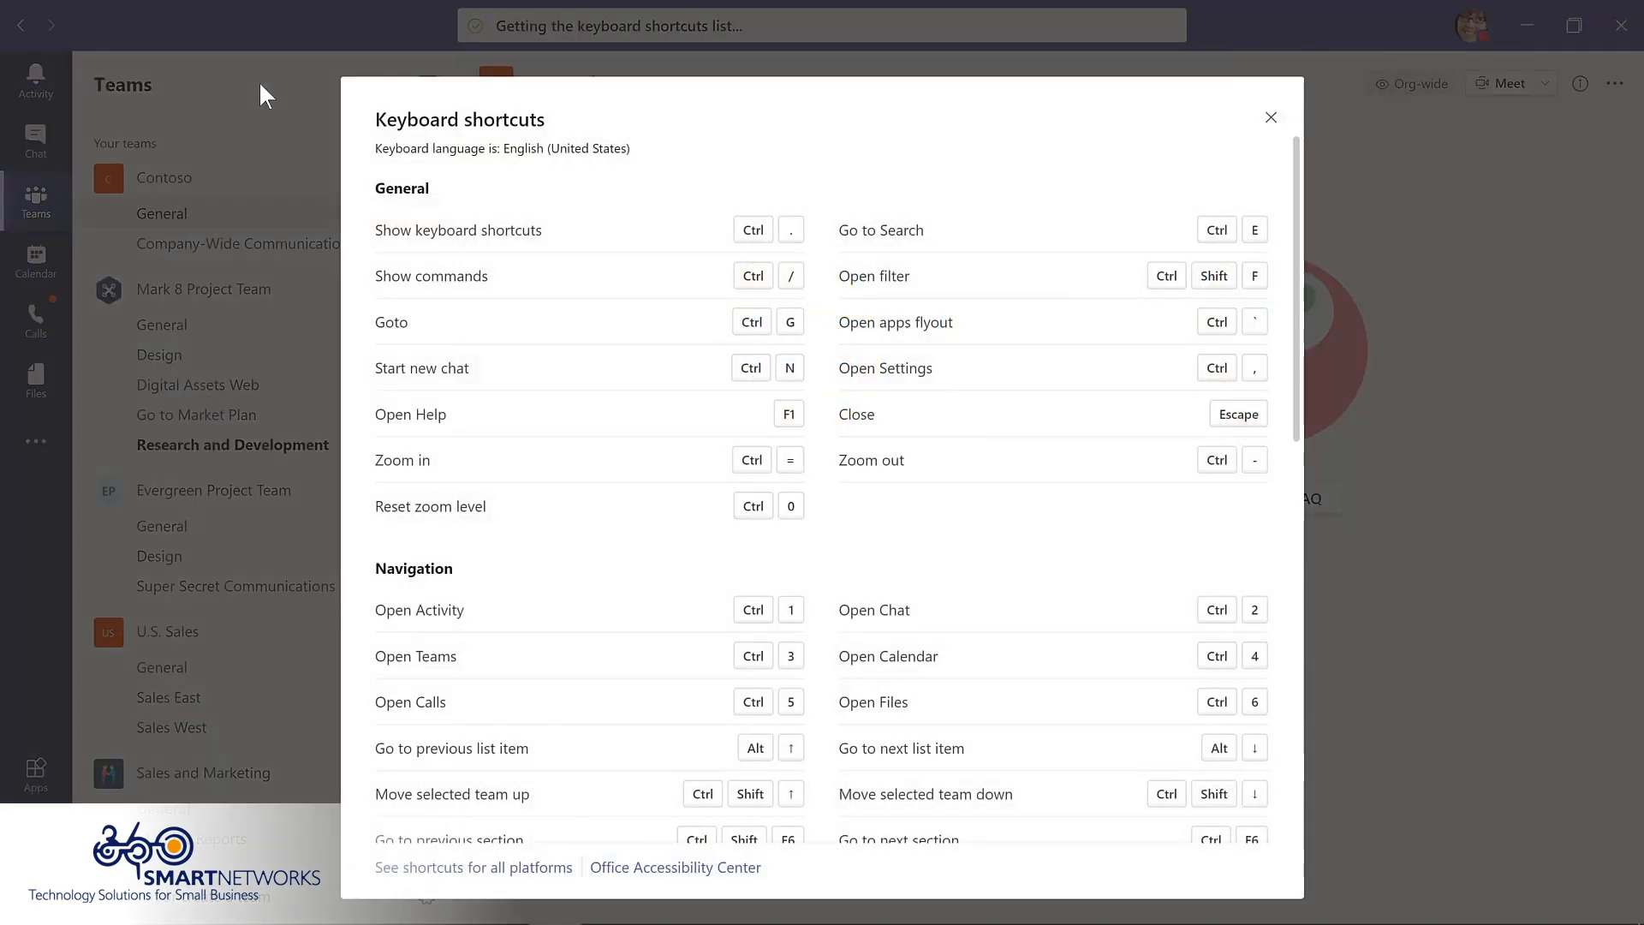
pyautogui.press('Escape')
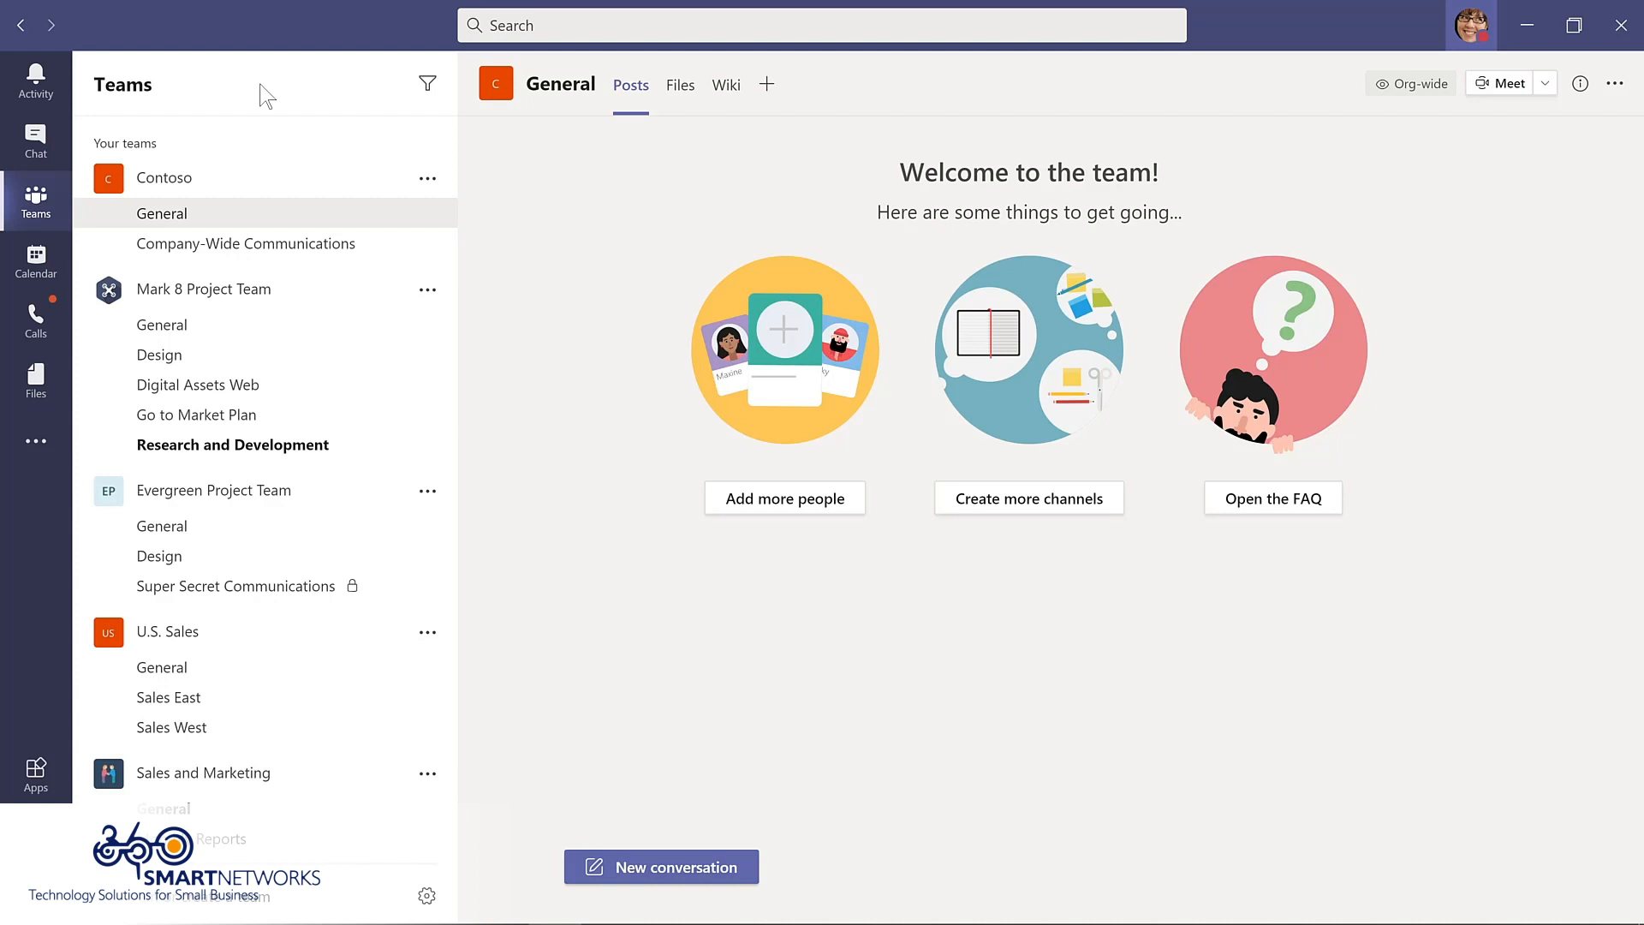
# Bring up the slash command list and run the /whatsnew command
pyautogui.hotkey('ctrl', '/')
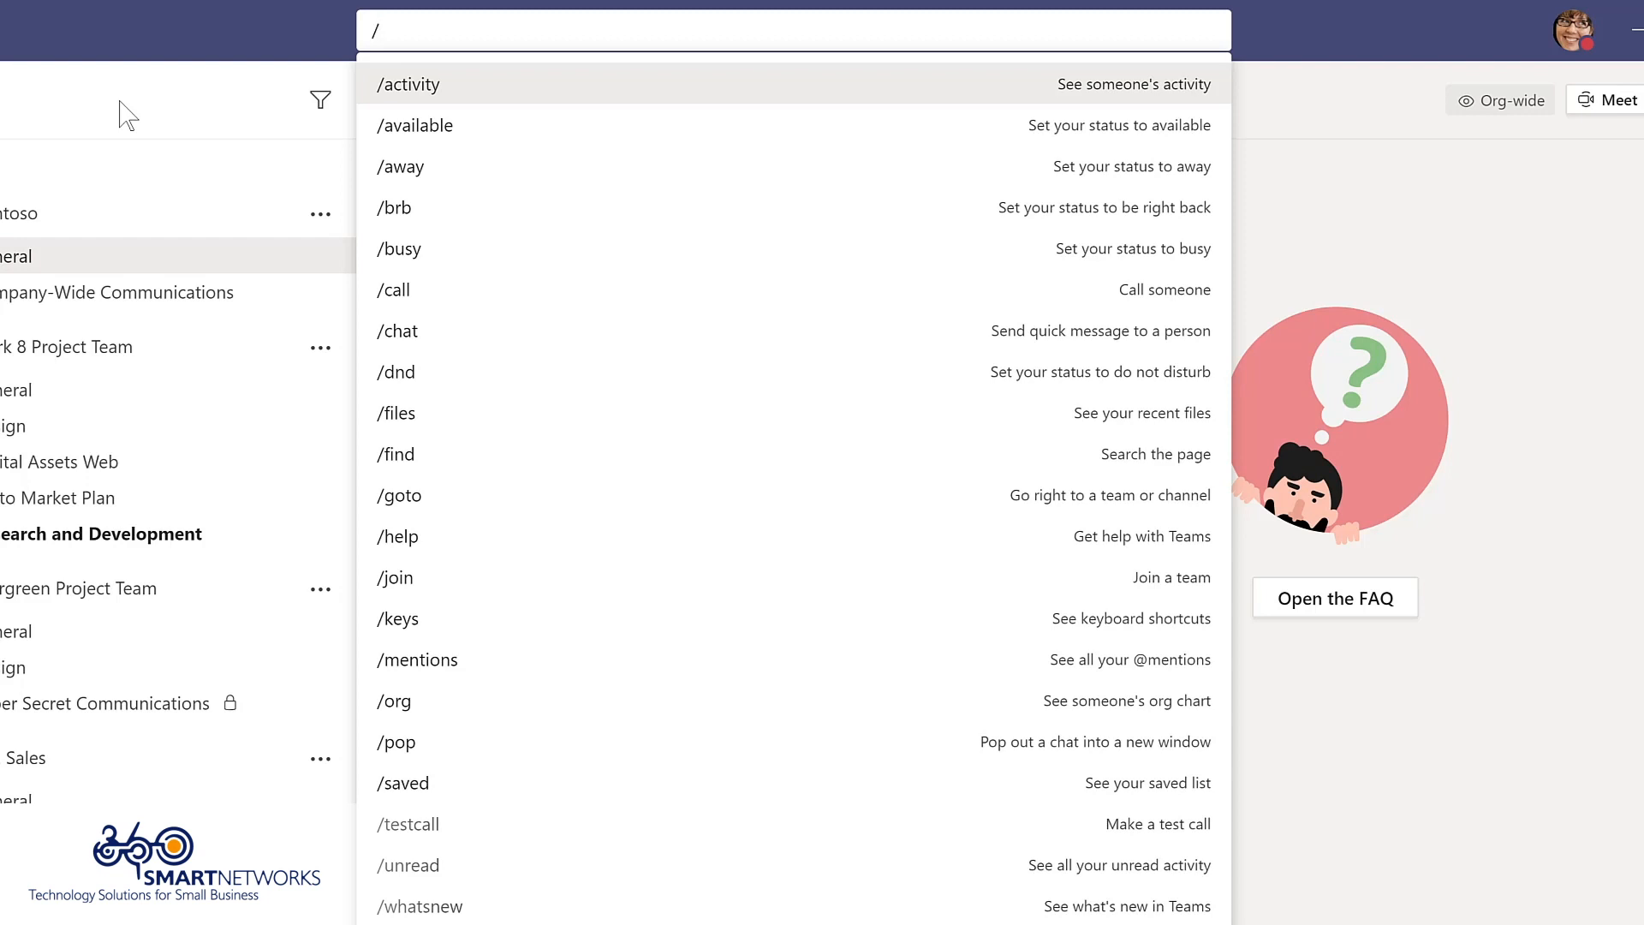
pyautogui.write('whatsnew')
pyautogui.click(434, 88)
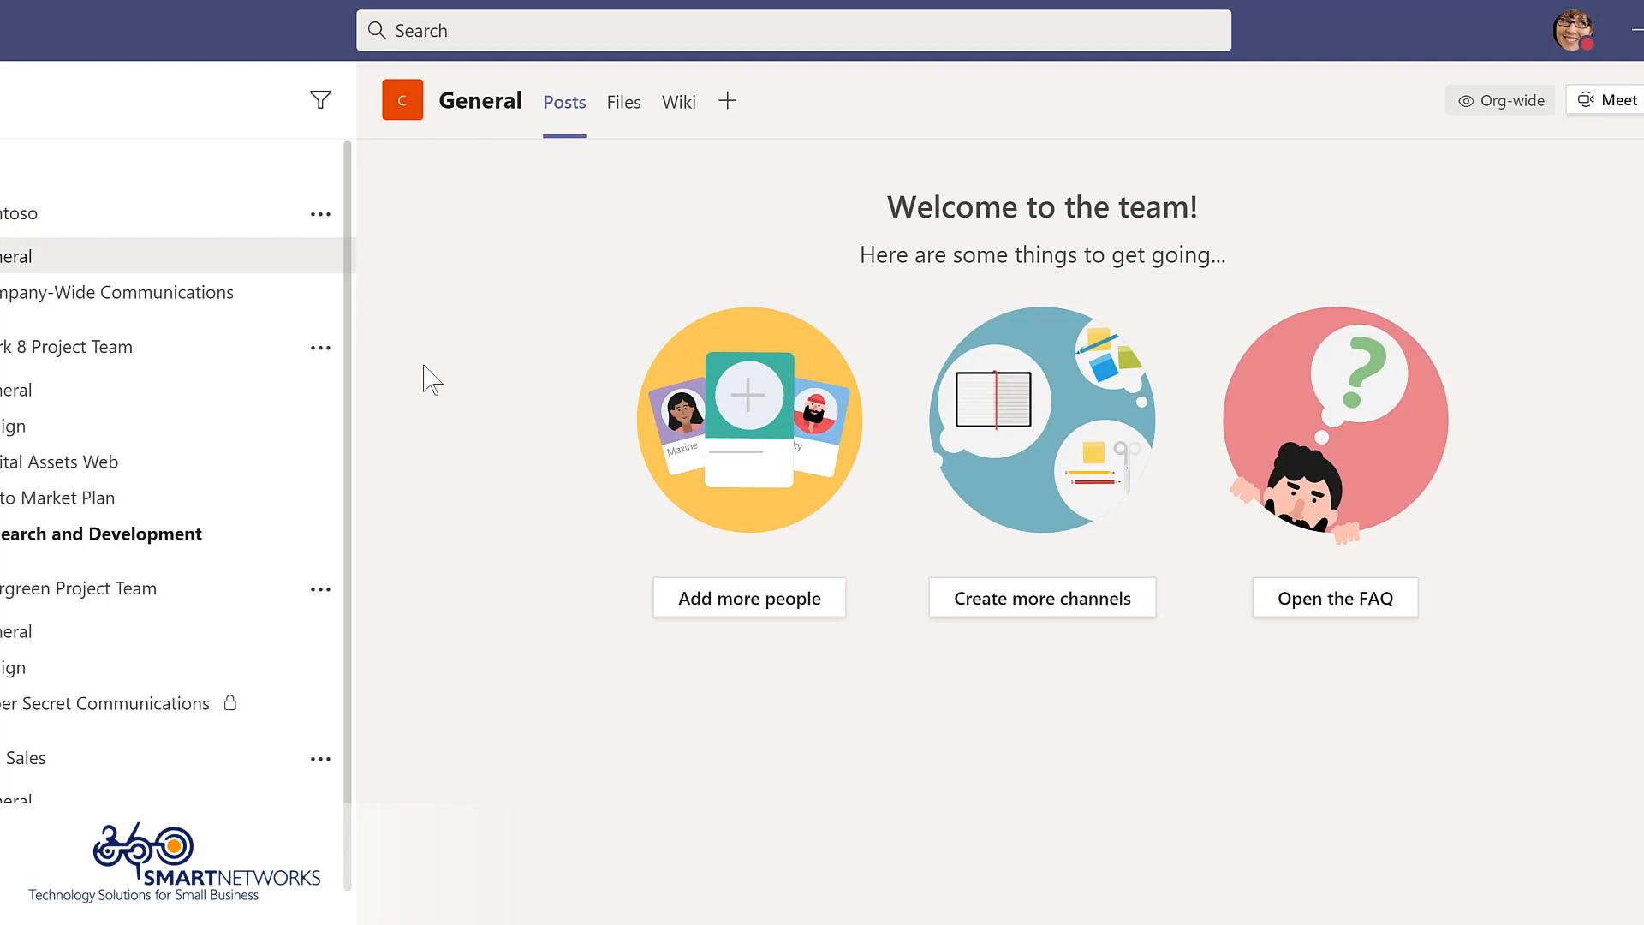
# Open the recent file Usability Testing Priorities.docx with the /files command, and review the list of slash commands again
pyautogui.hotkey('ctrl', '/')
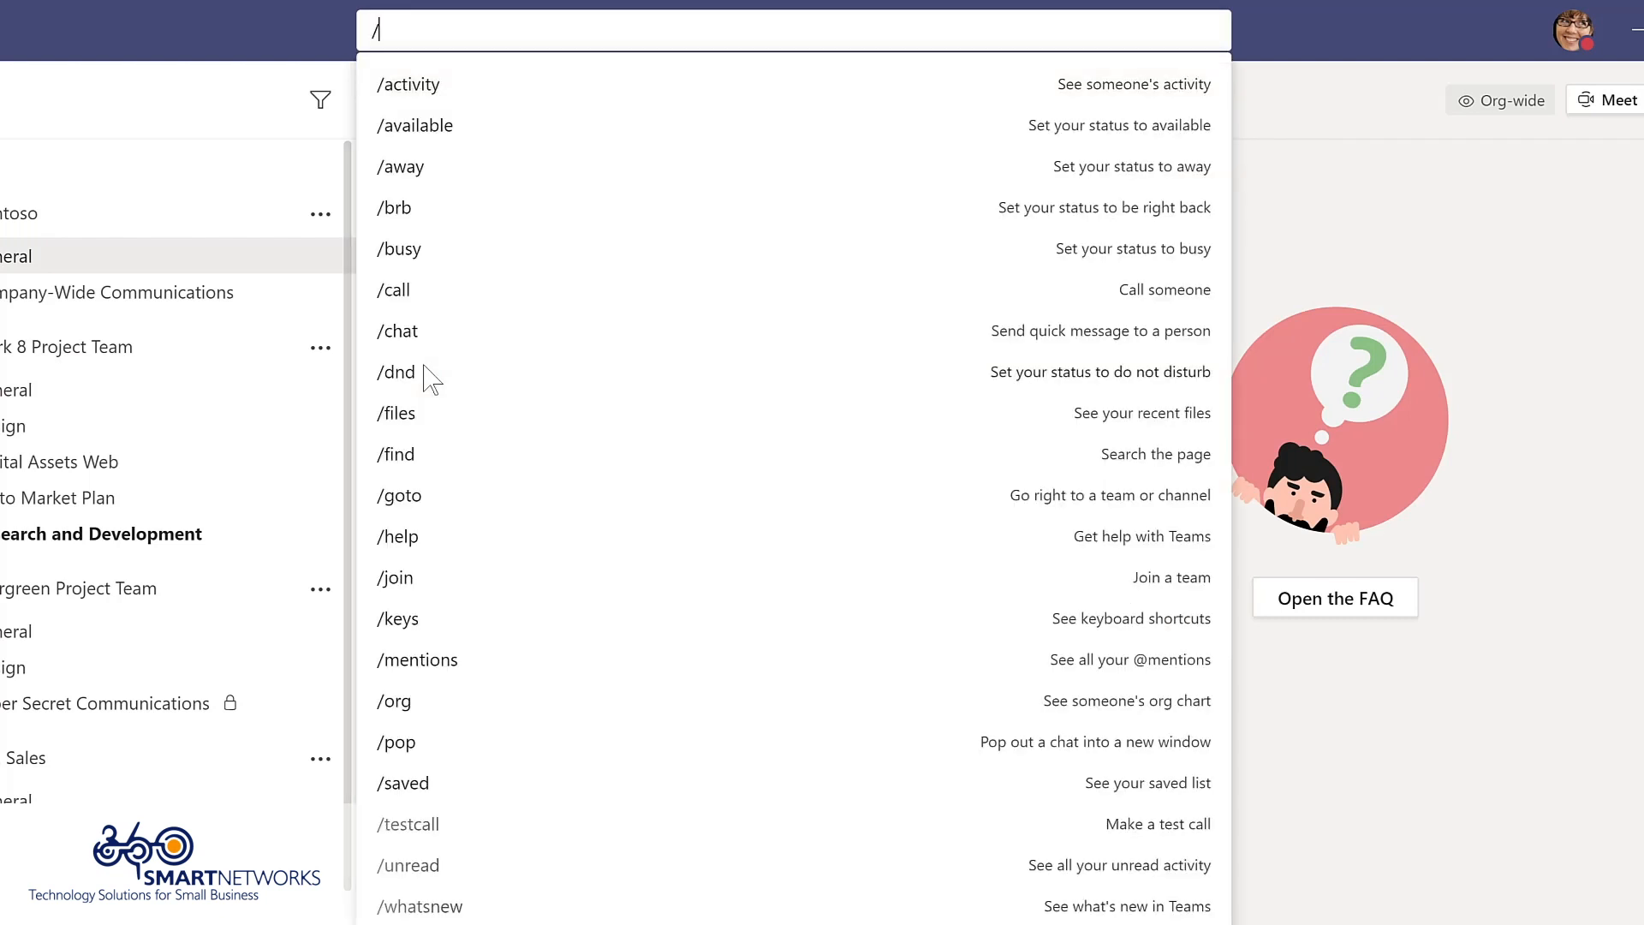
pyautogui.click(410, 414)
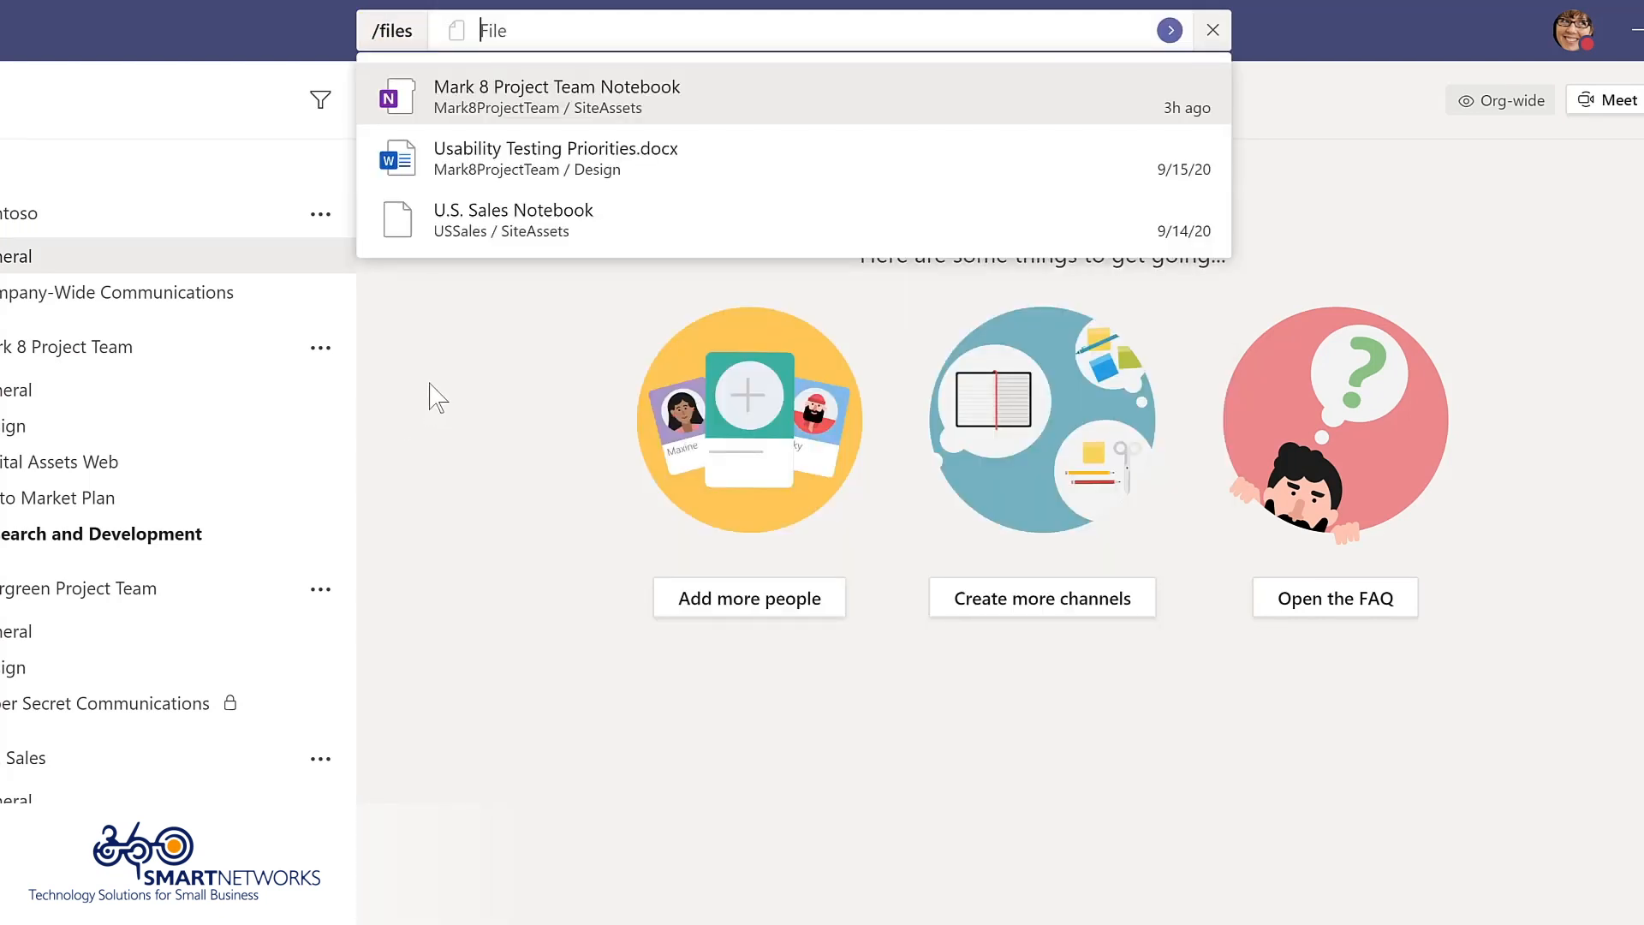
pyautogui.click(532, 167)
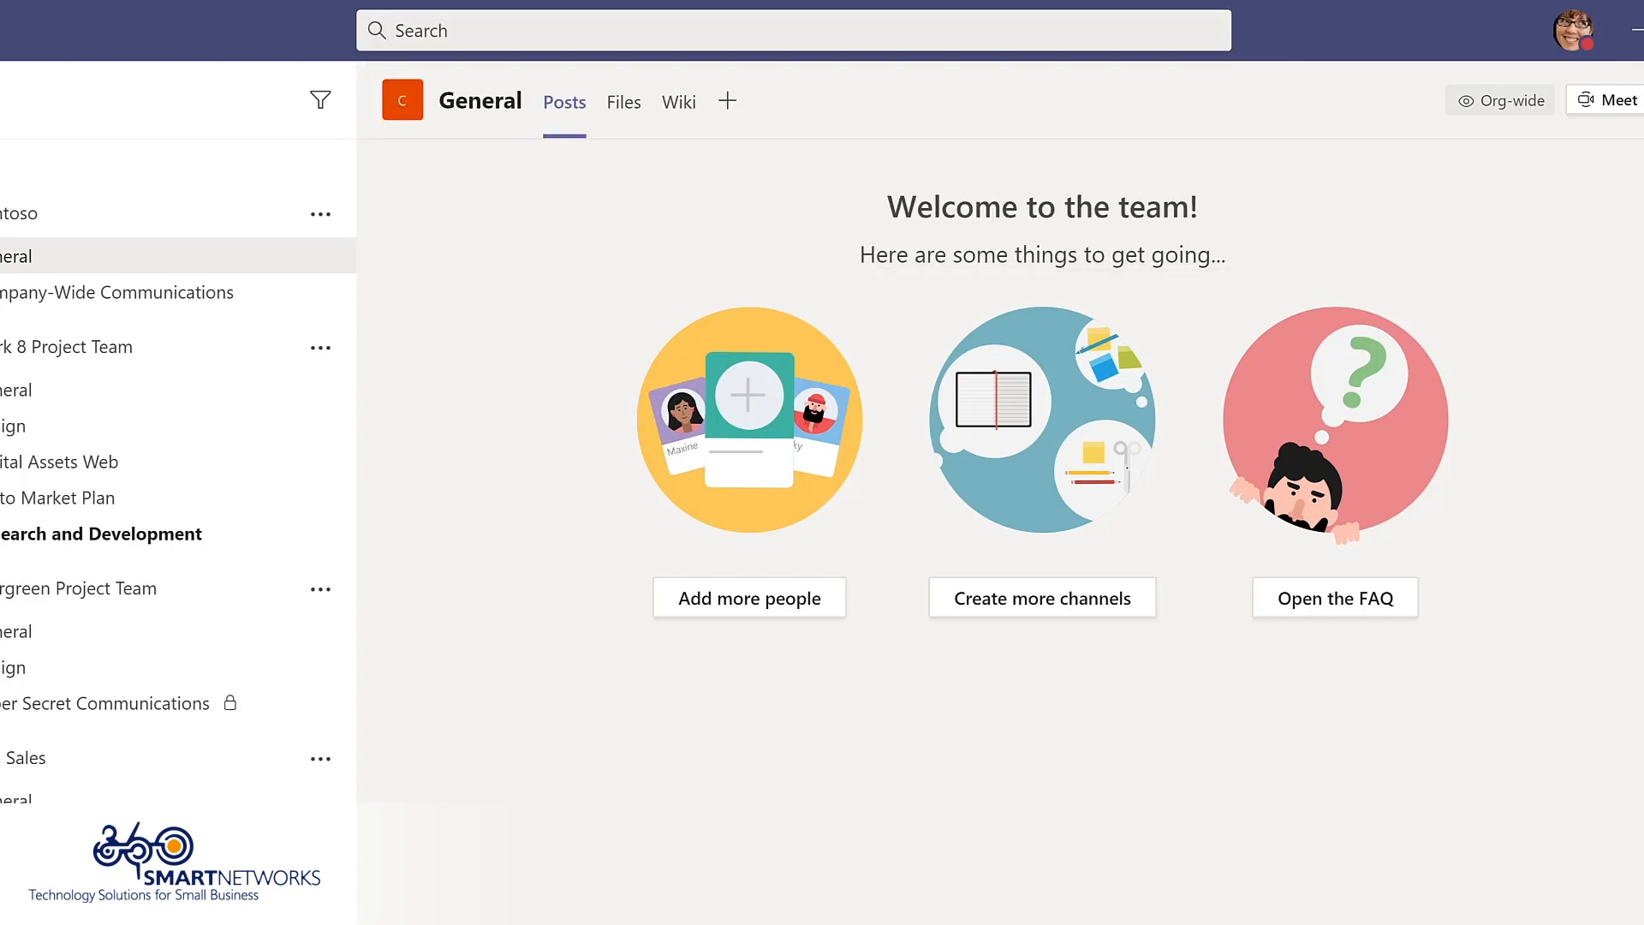
pyautogui.hotkey('ctrl', '/')
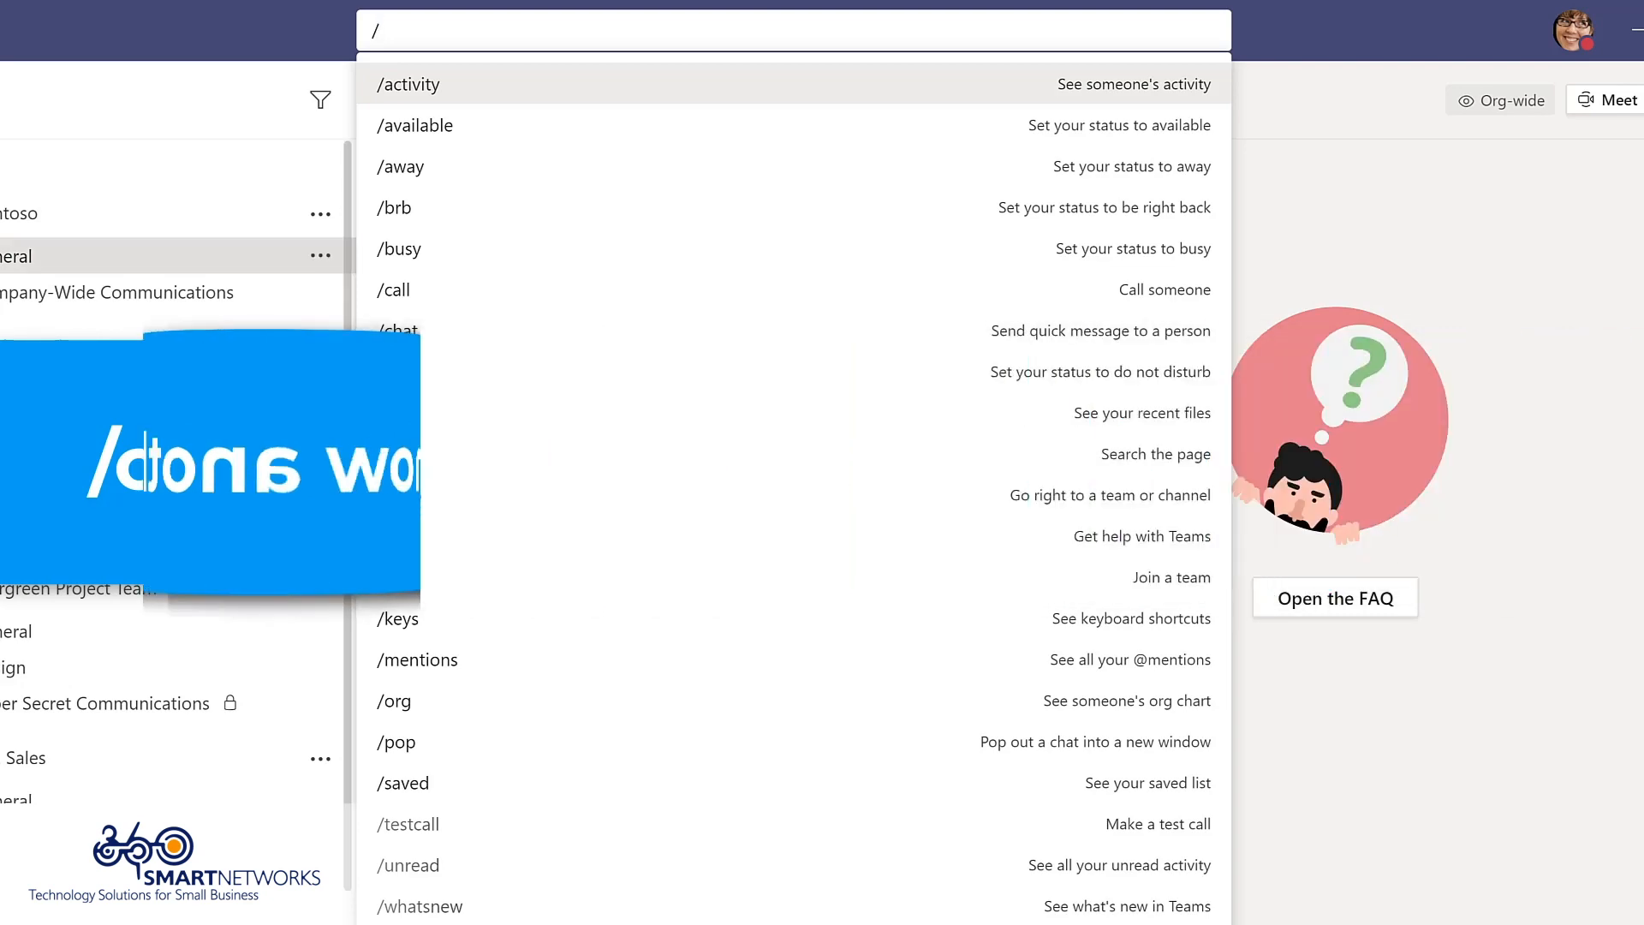
pyautogui.press('Escape')
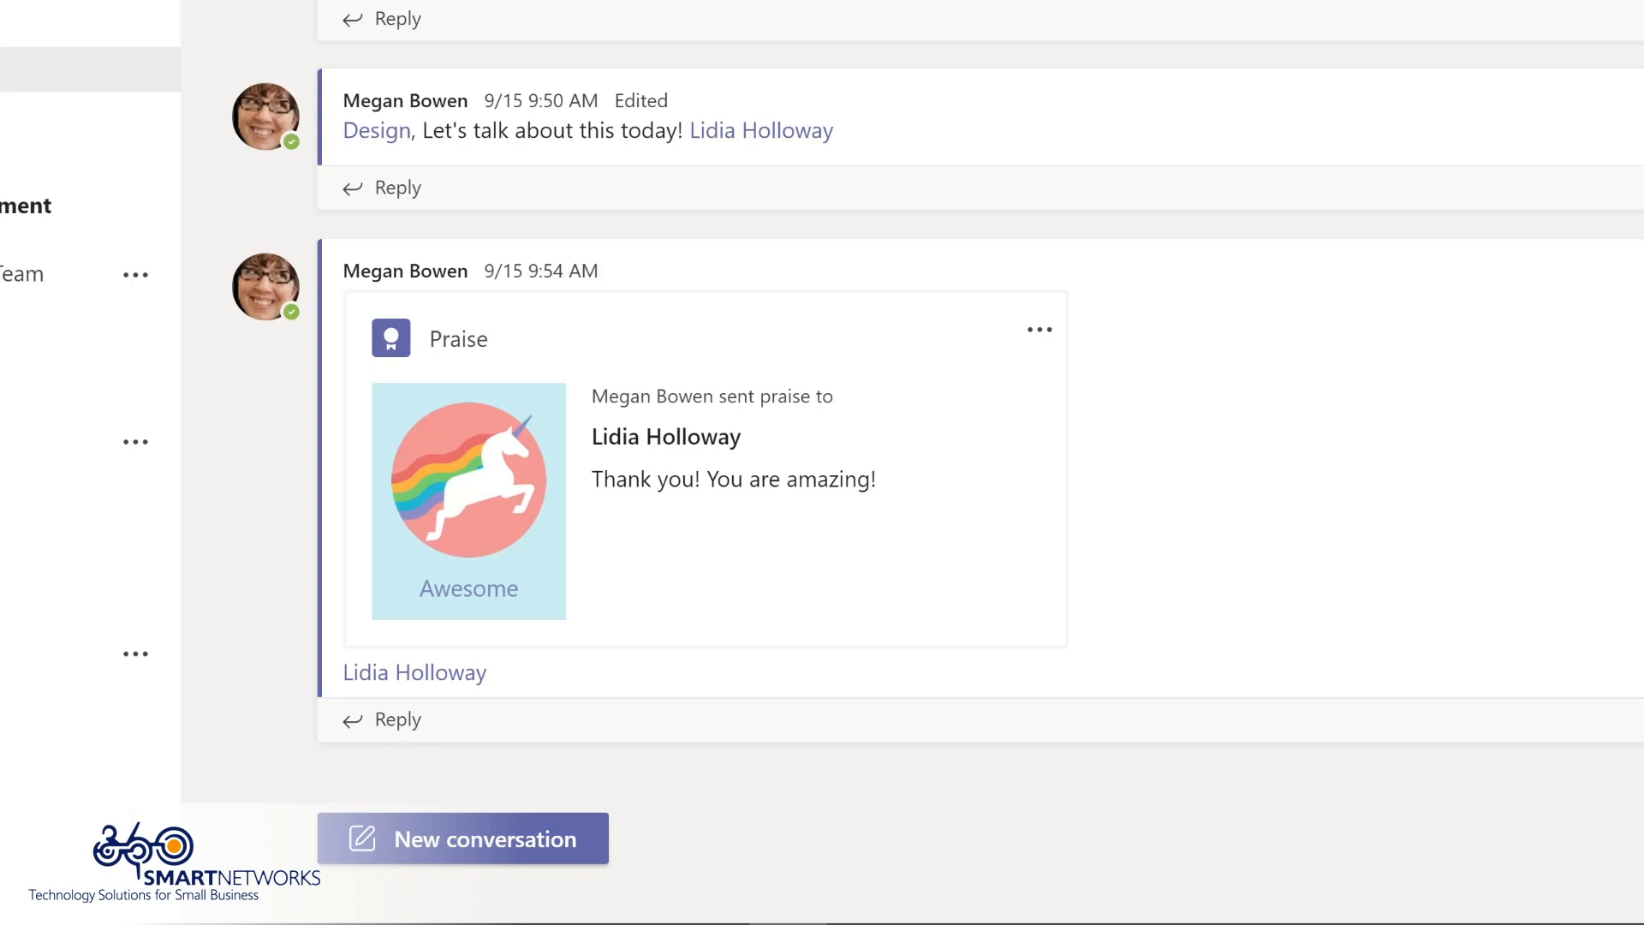
pyautogui.click(480, 825)
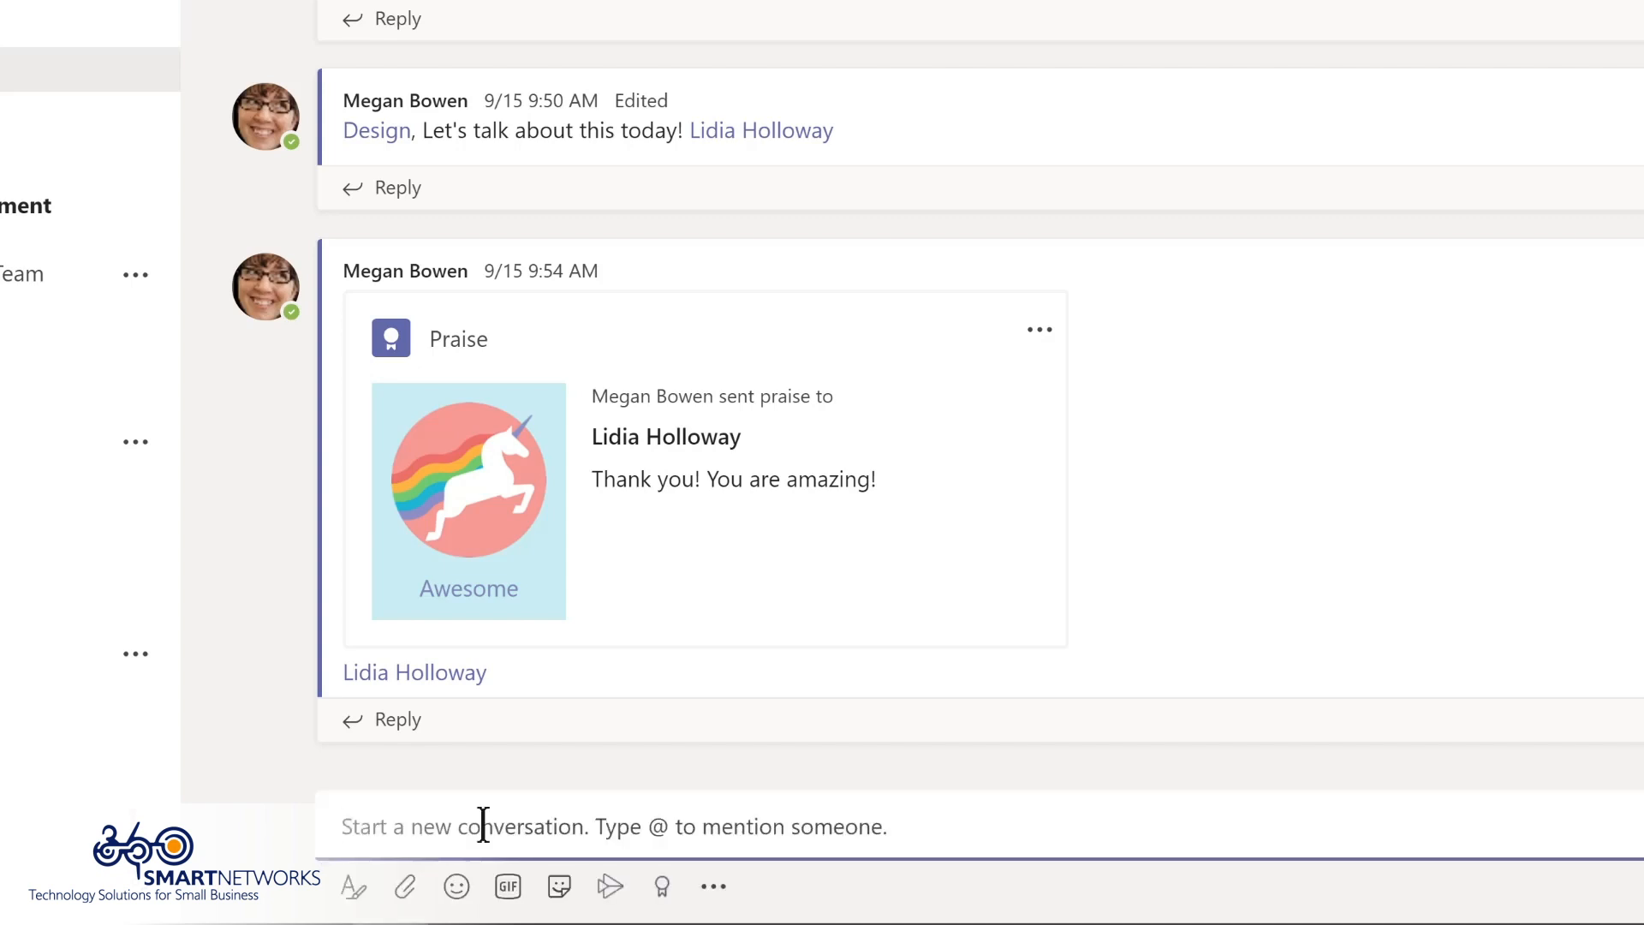
pyautogui.write('@')
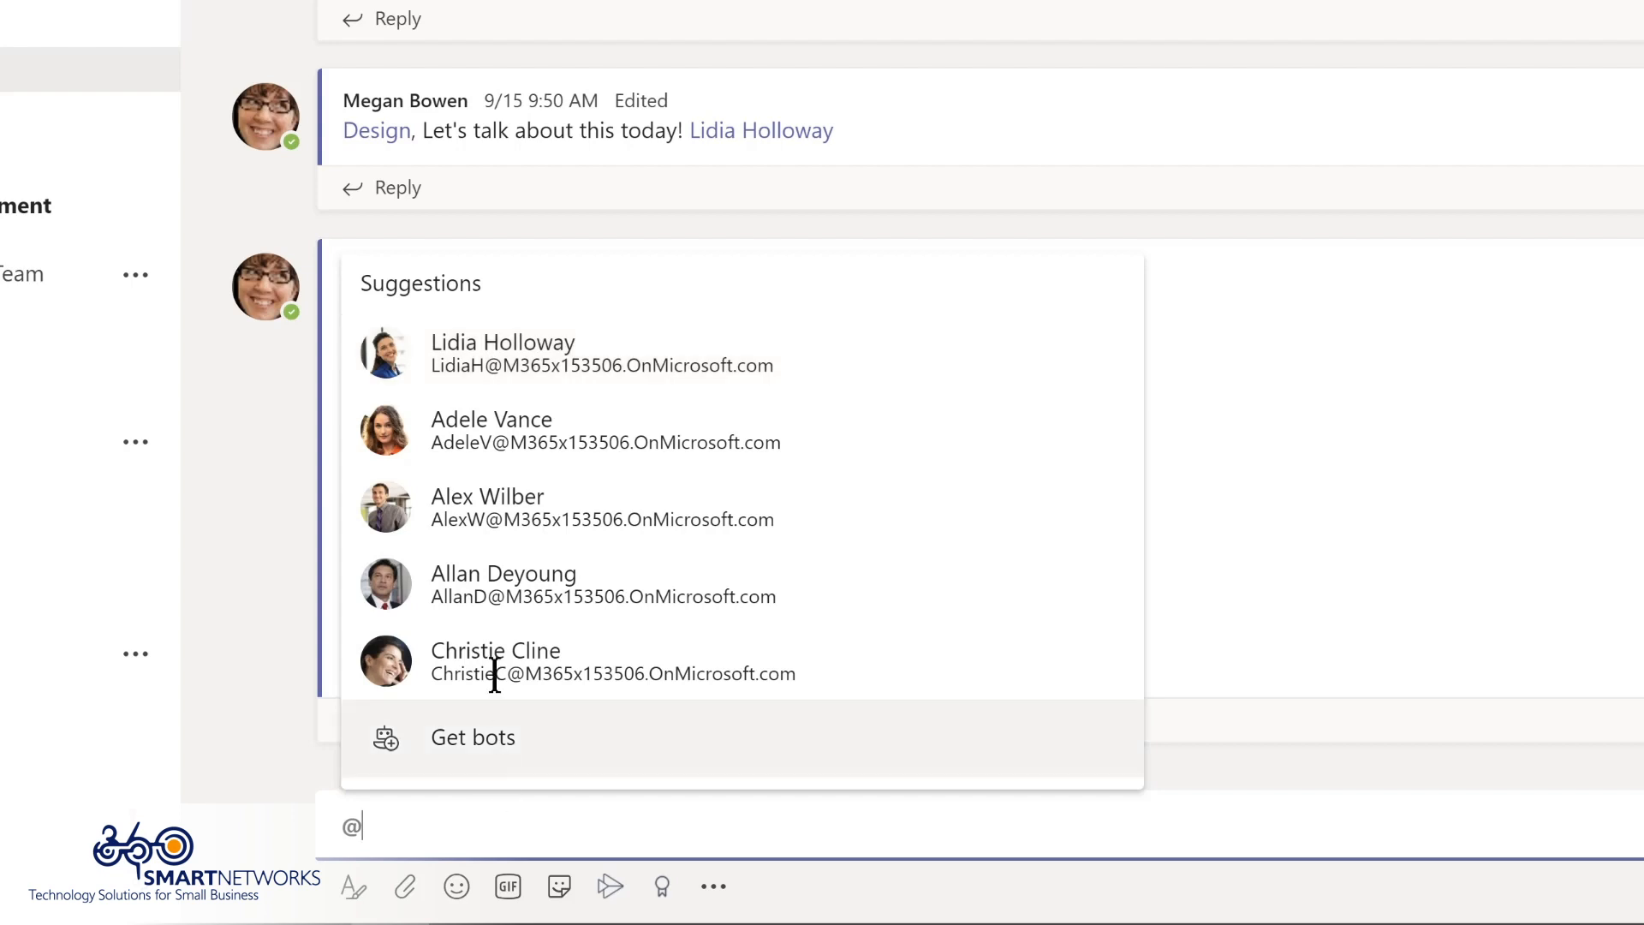
pyautogui.click(492, 368)
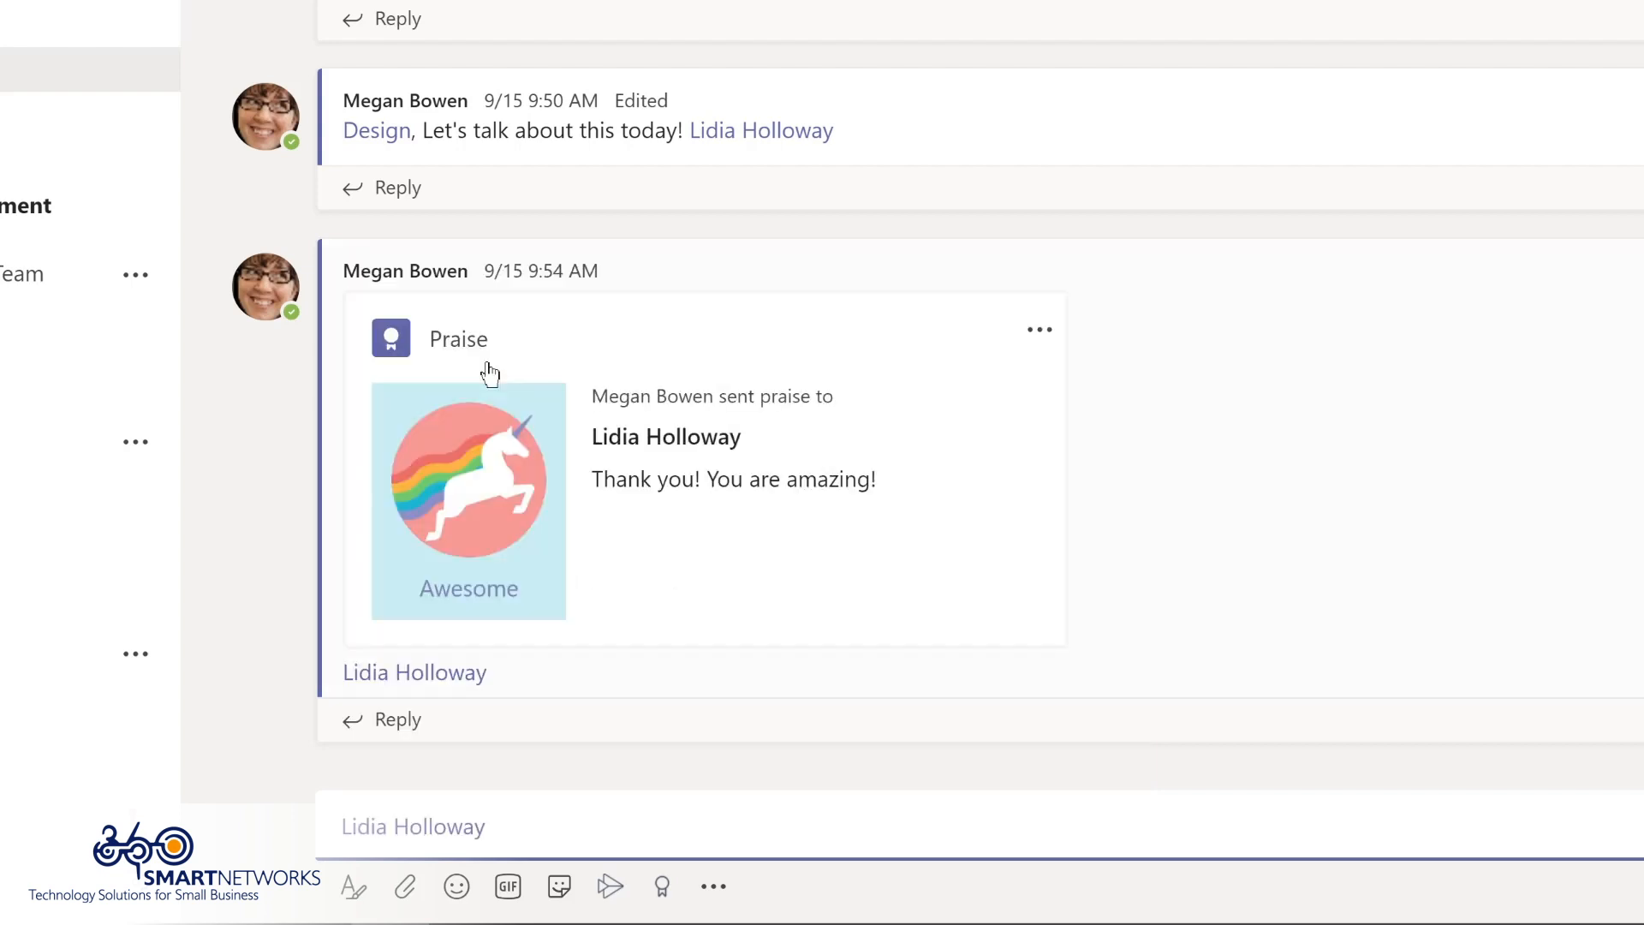
pyautogui.write(',')
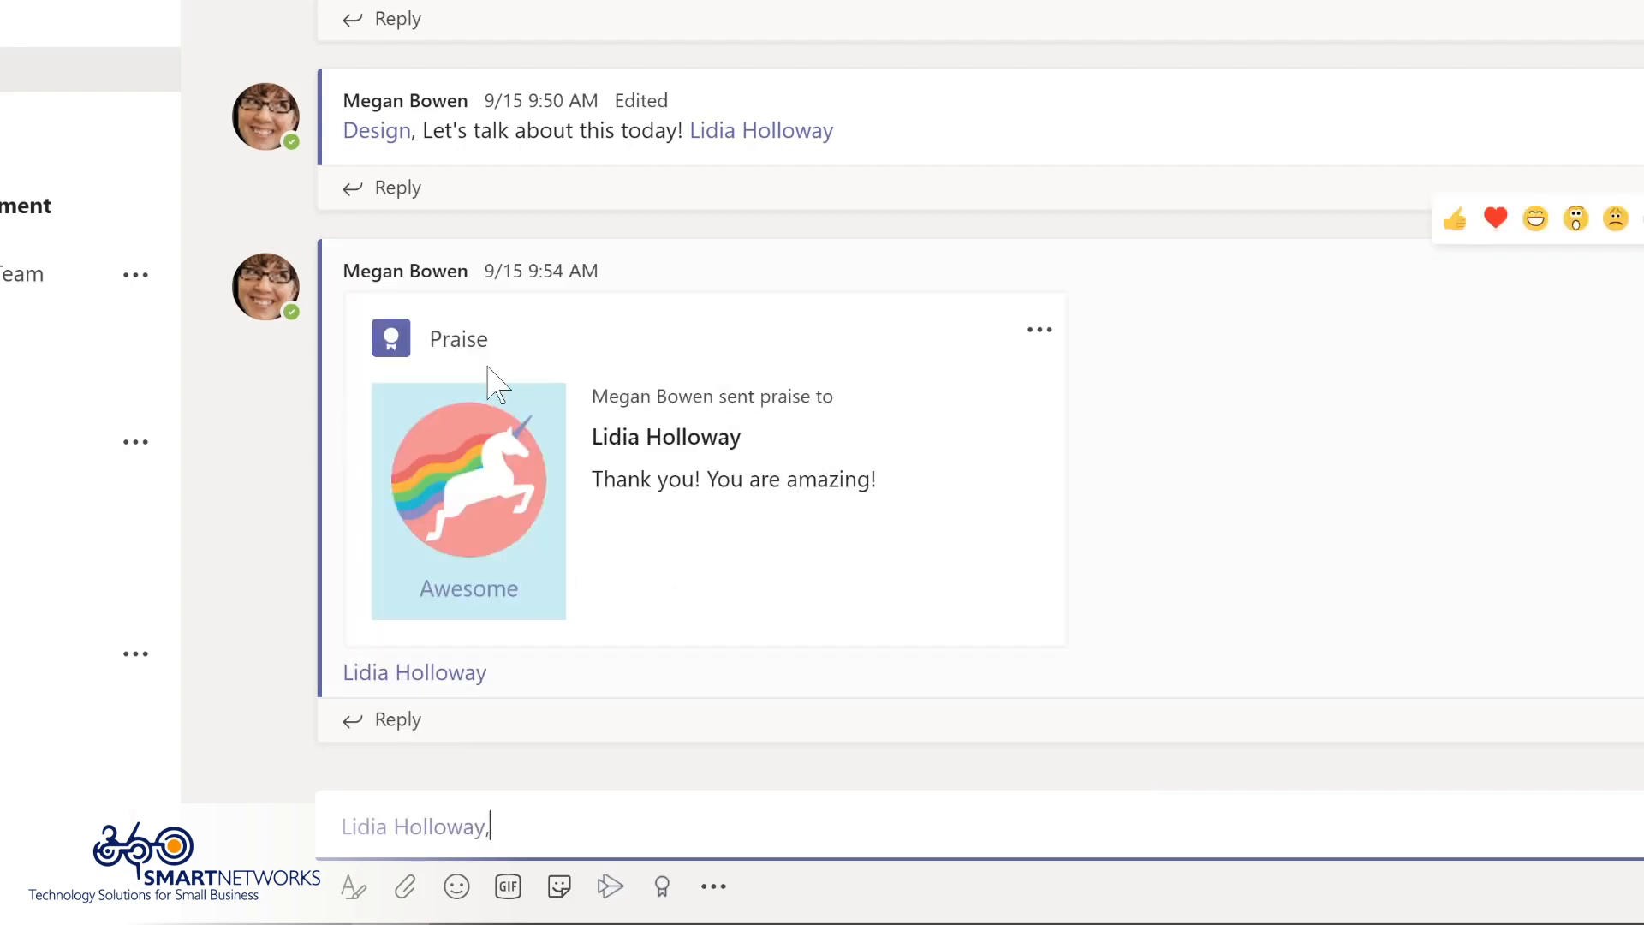
pyautogui.write(' please share an update on your conversation with the sales team.')
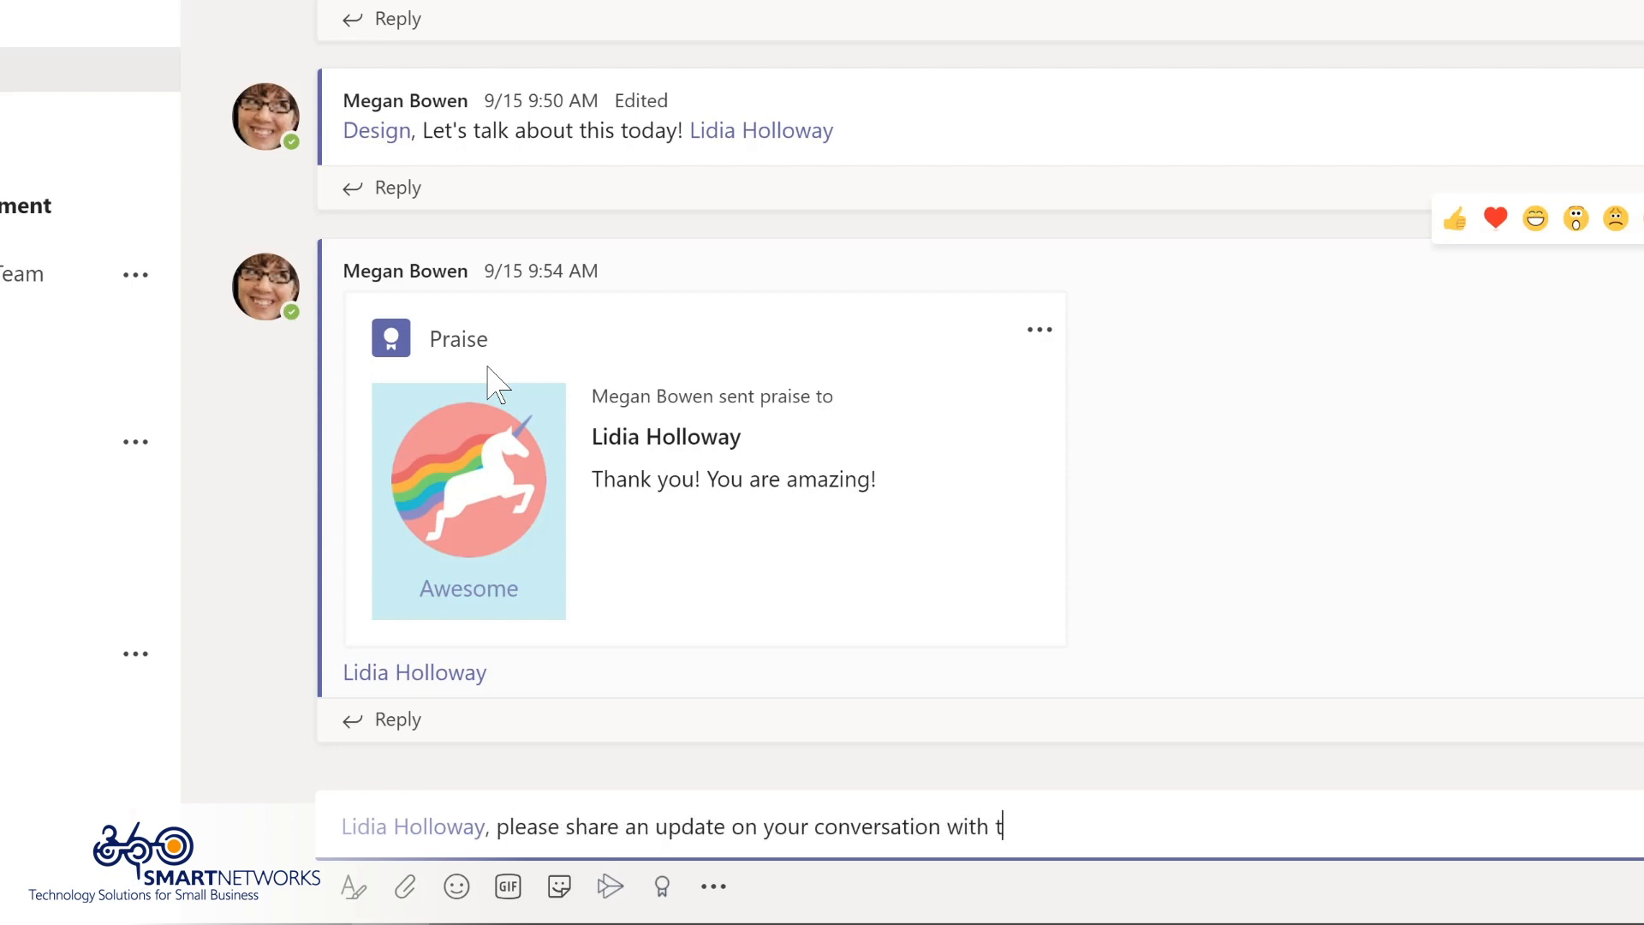
pyautogui.press('Return')
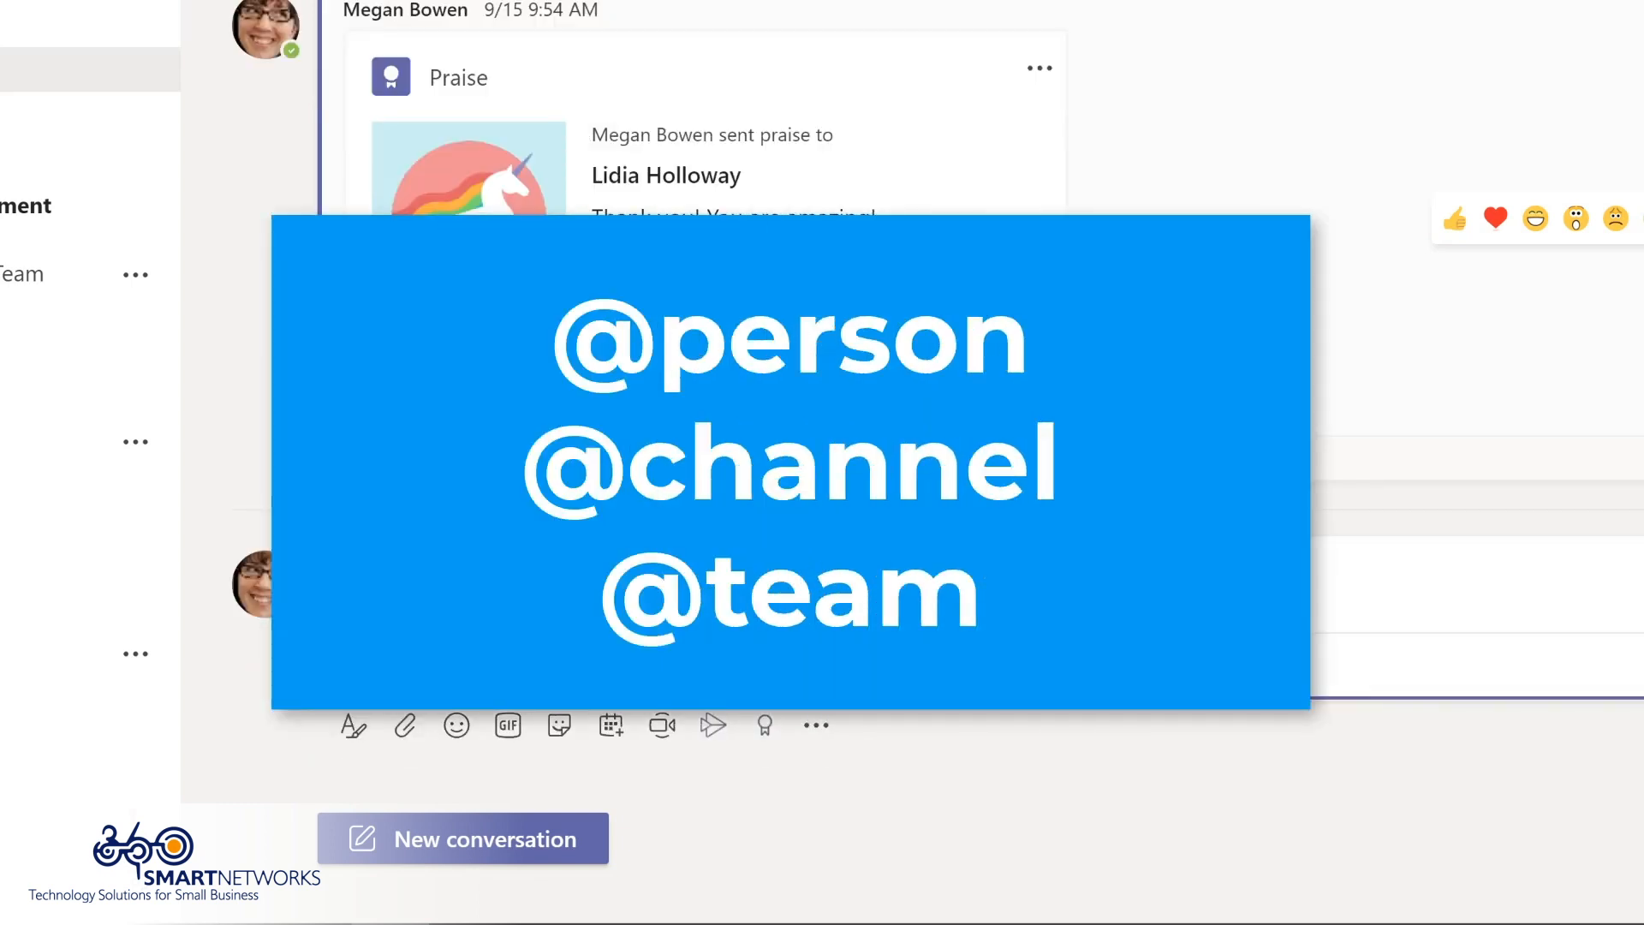
pyautogui.click(502, 836)
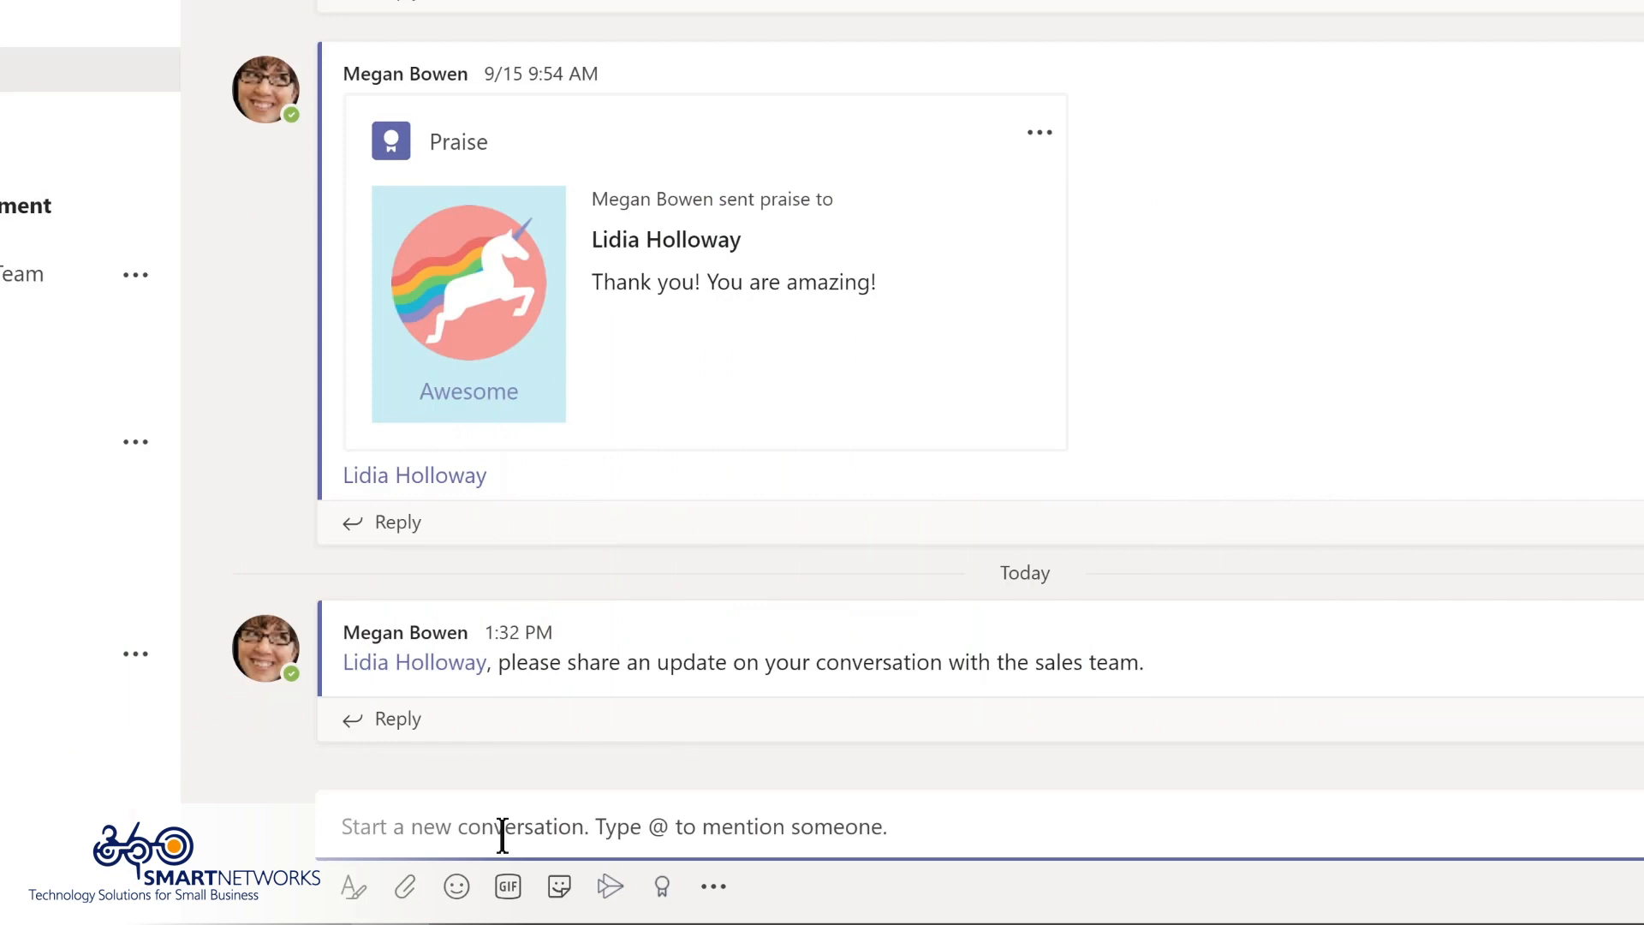
pyautogui.write('@De')
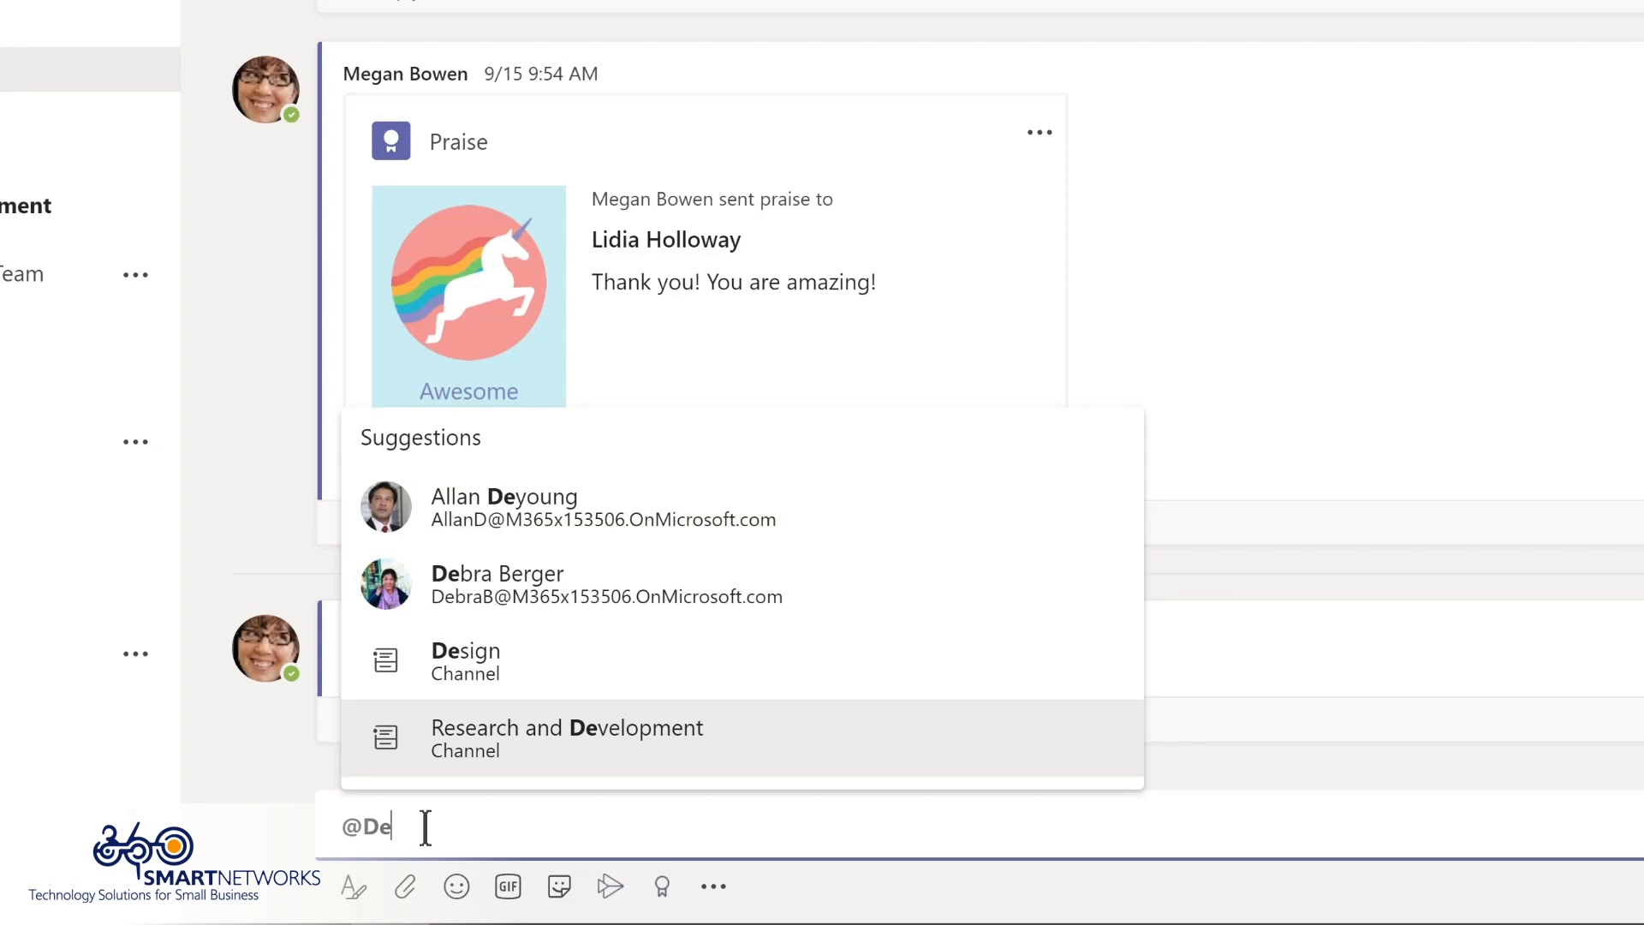
pyautogui.click(470, 660)
pyautogui.write(", I'm so excited about our team retreat tomorrow!")
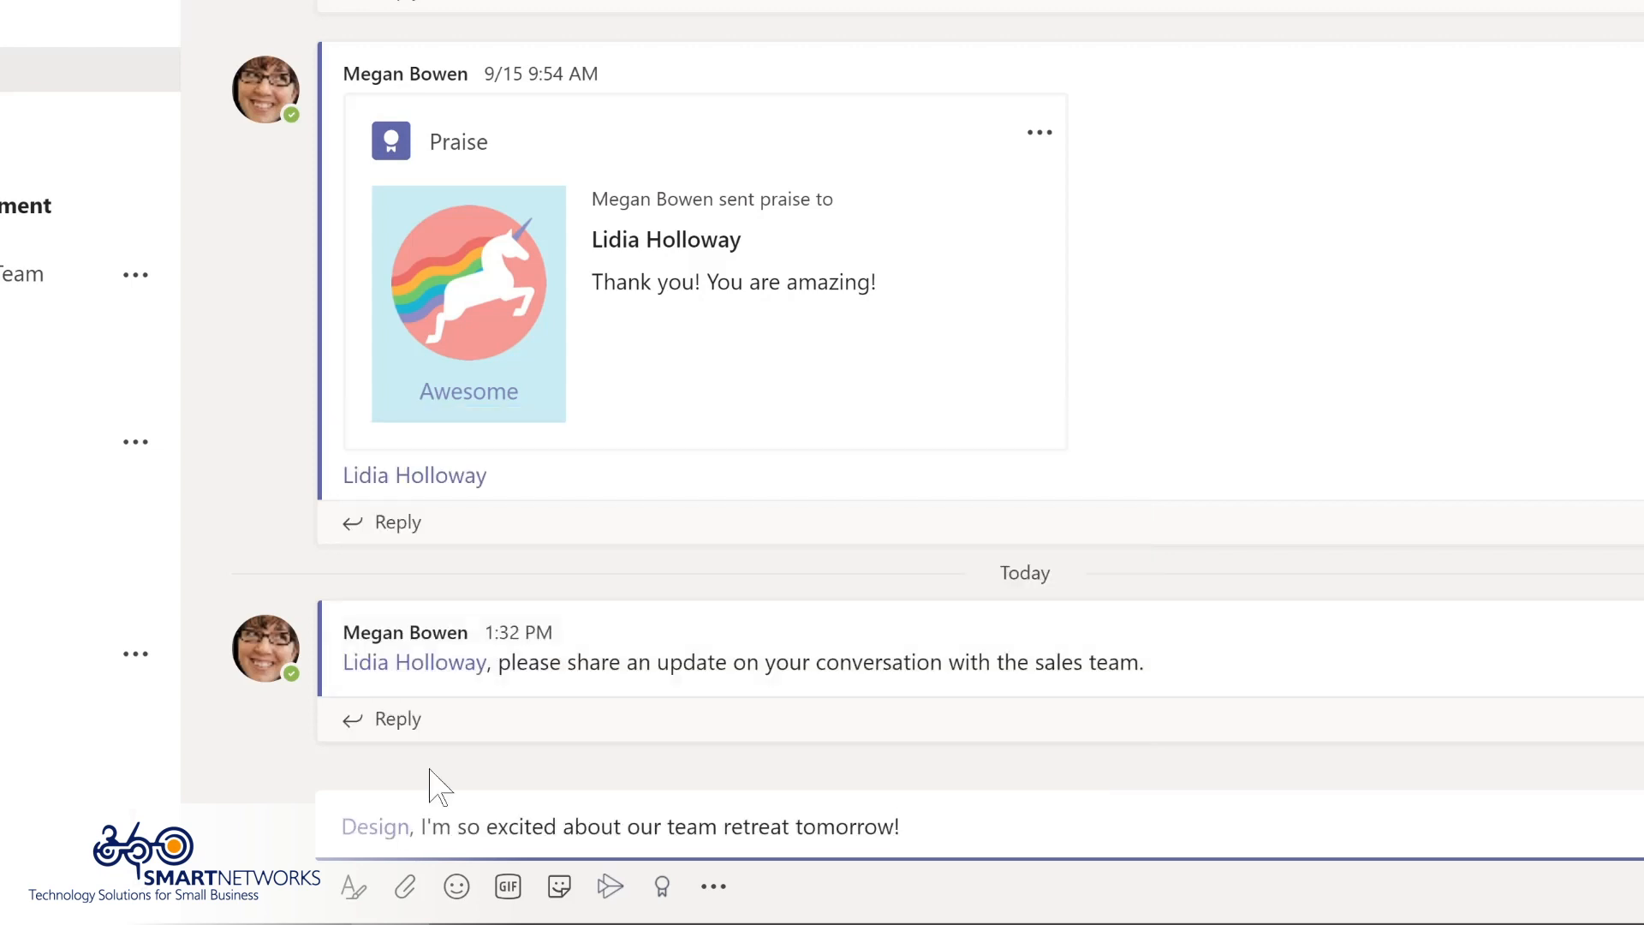
pyautogui.press('Return')
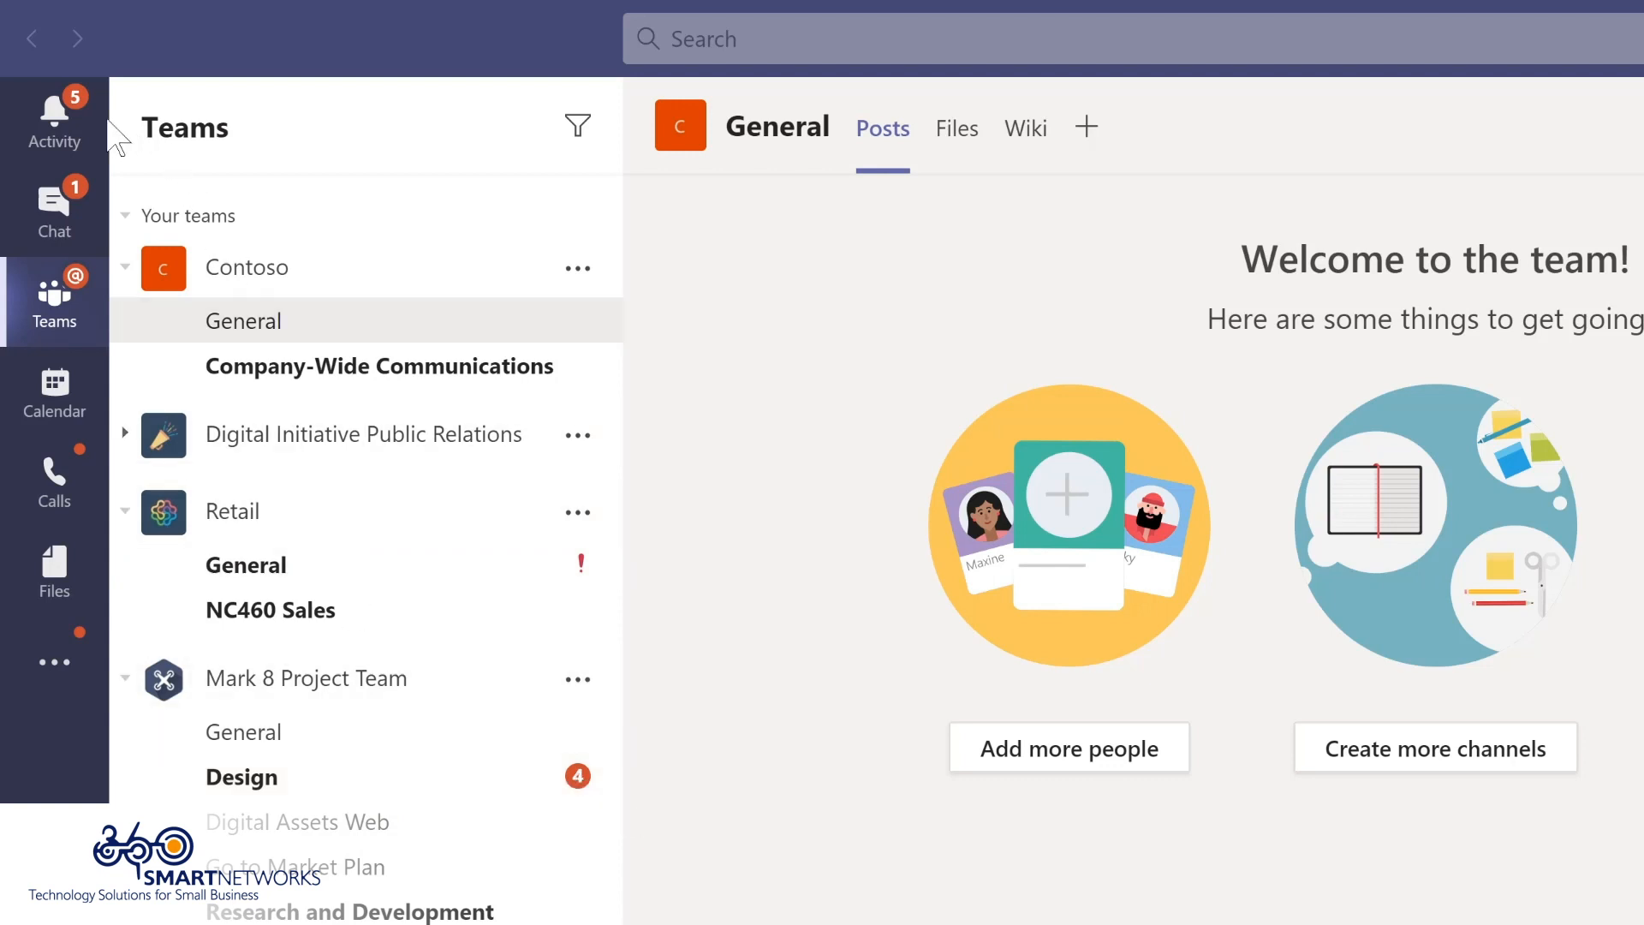
# Open the activity feed and check the personal and channel mention markers on today's Design channel posts
pyautogui.click(59, 120)
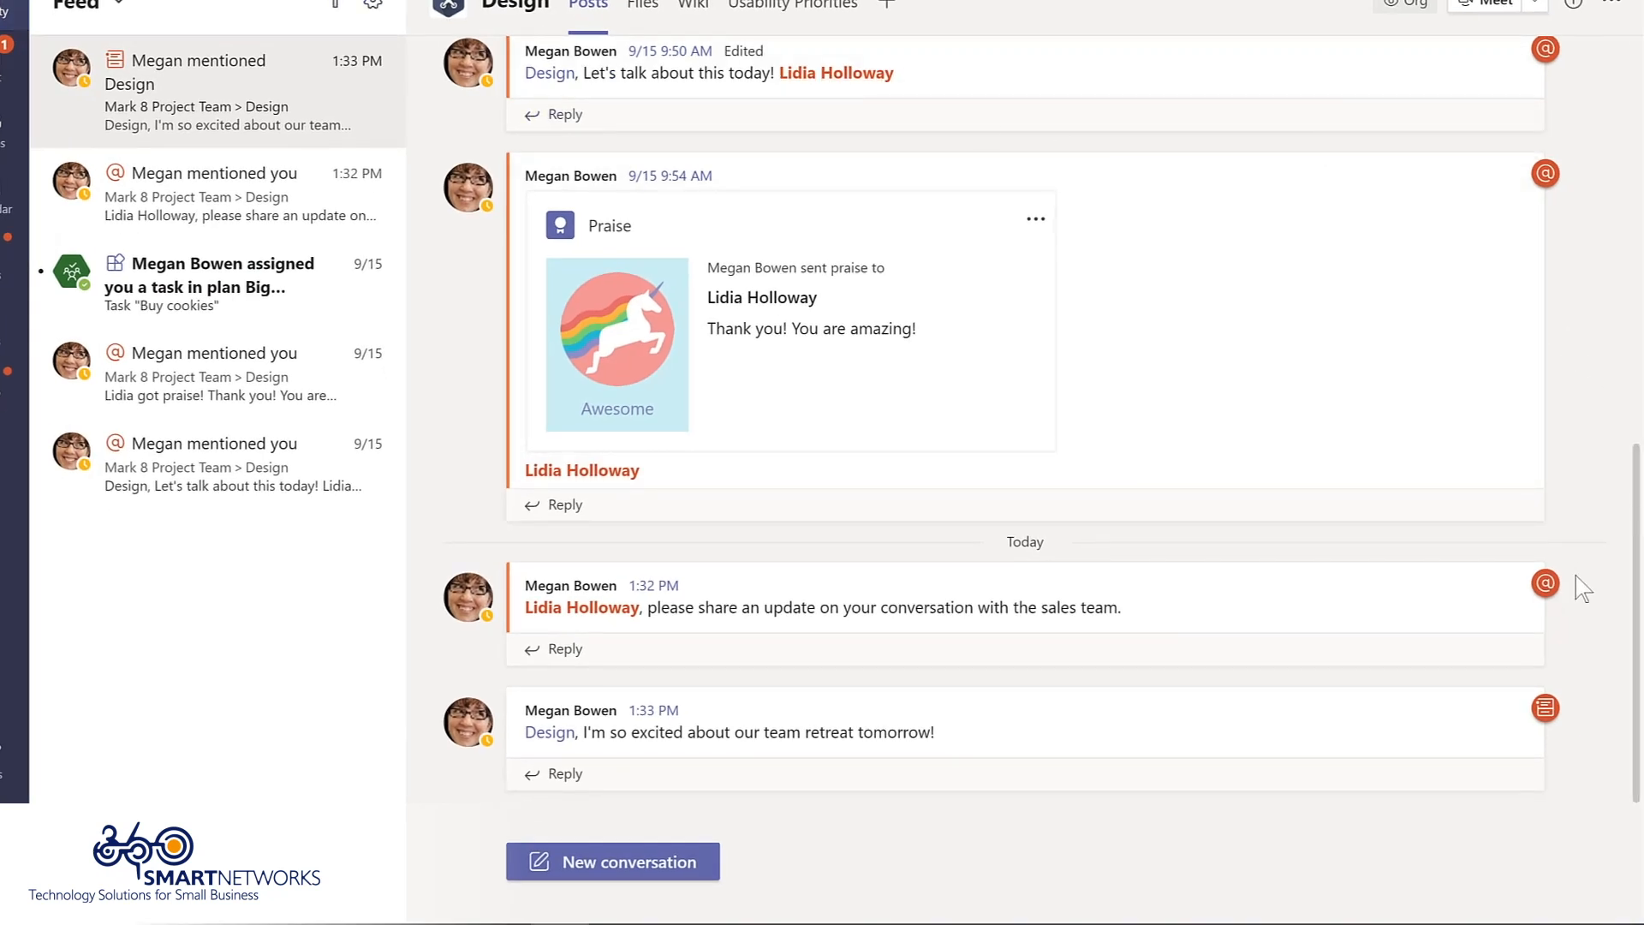
pyautogui.moveTo(1548, 585)
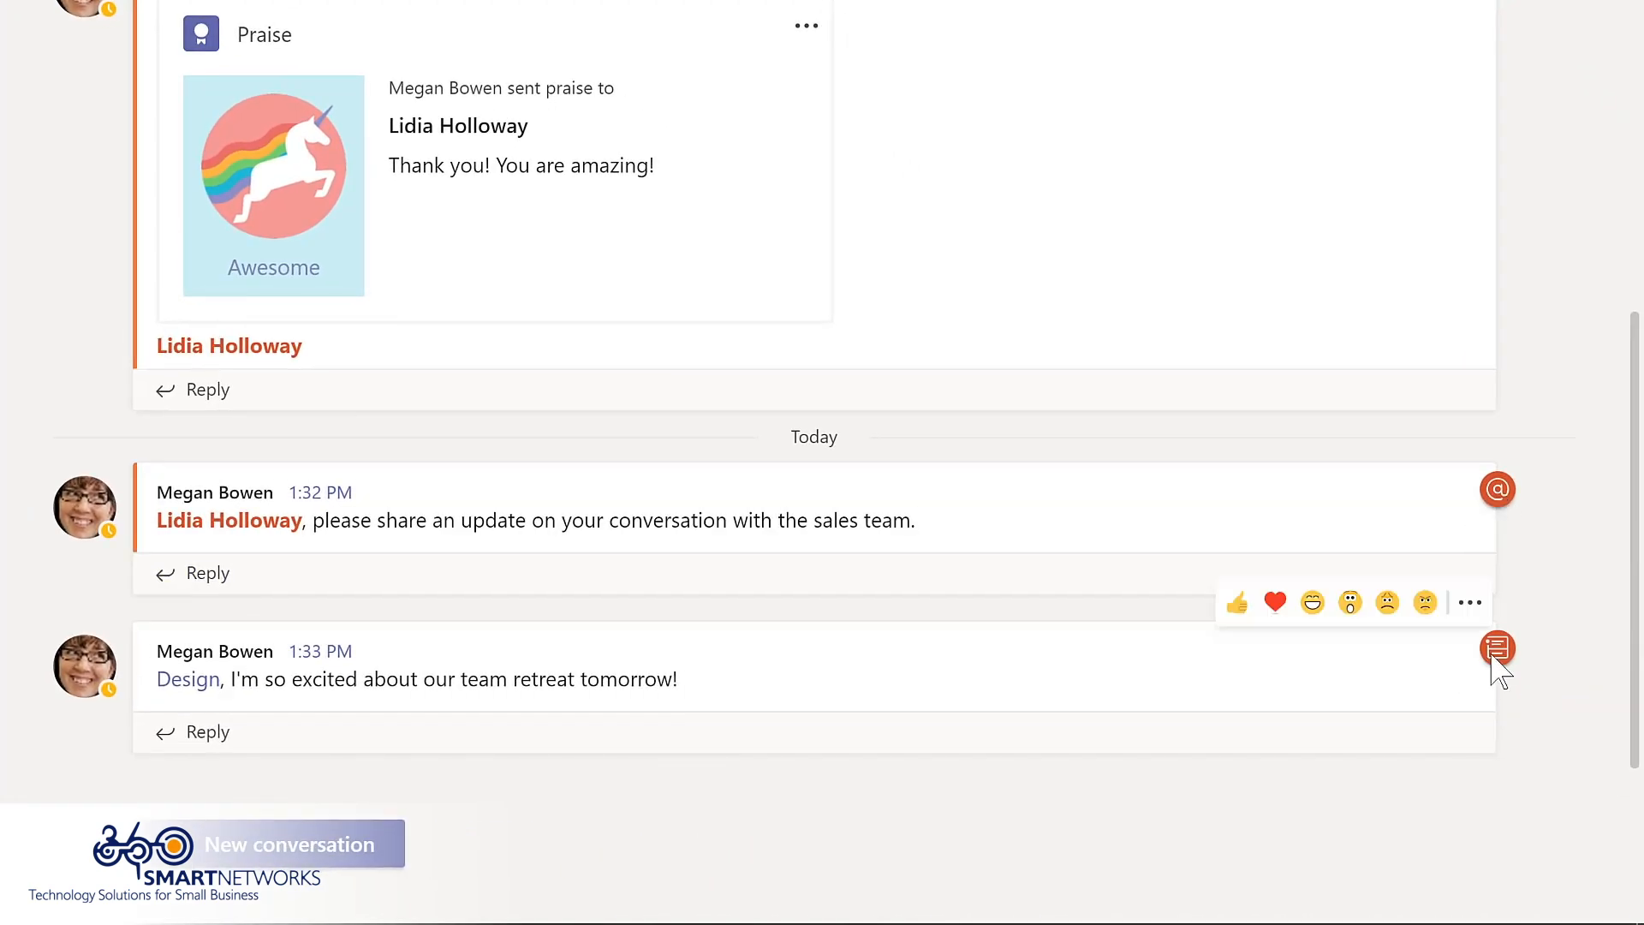
pyautogui.moveTo(1494, 659)
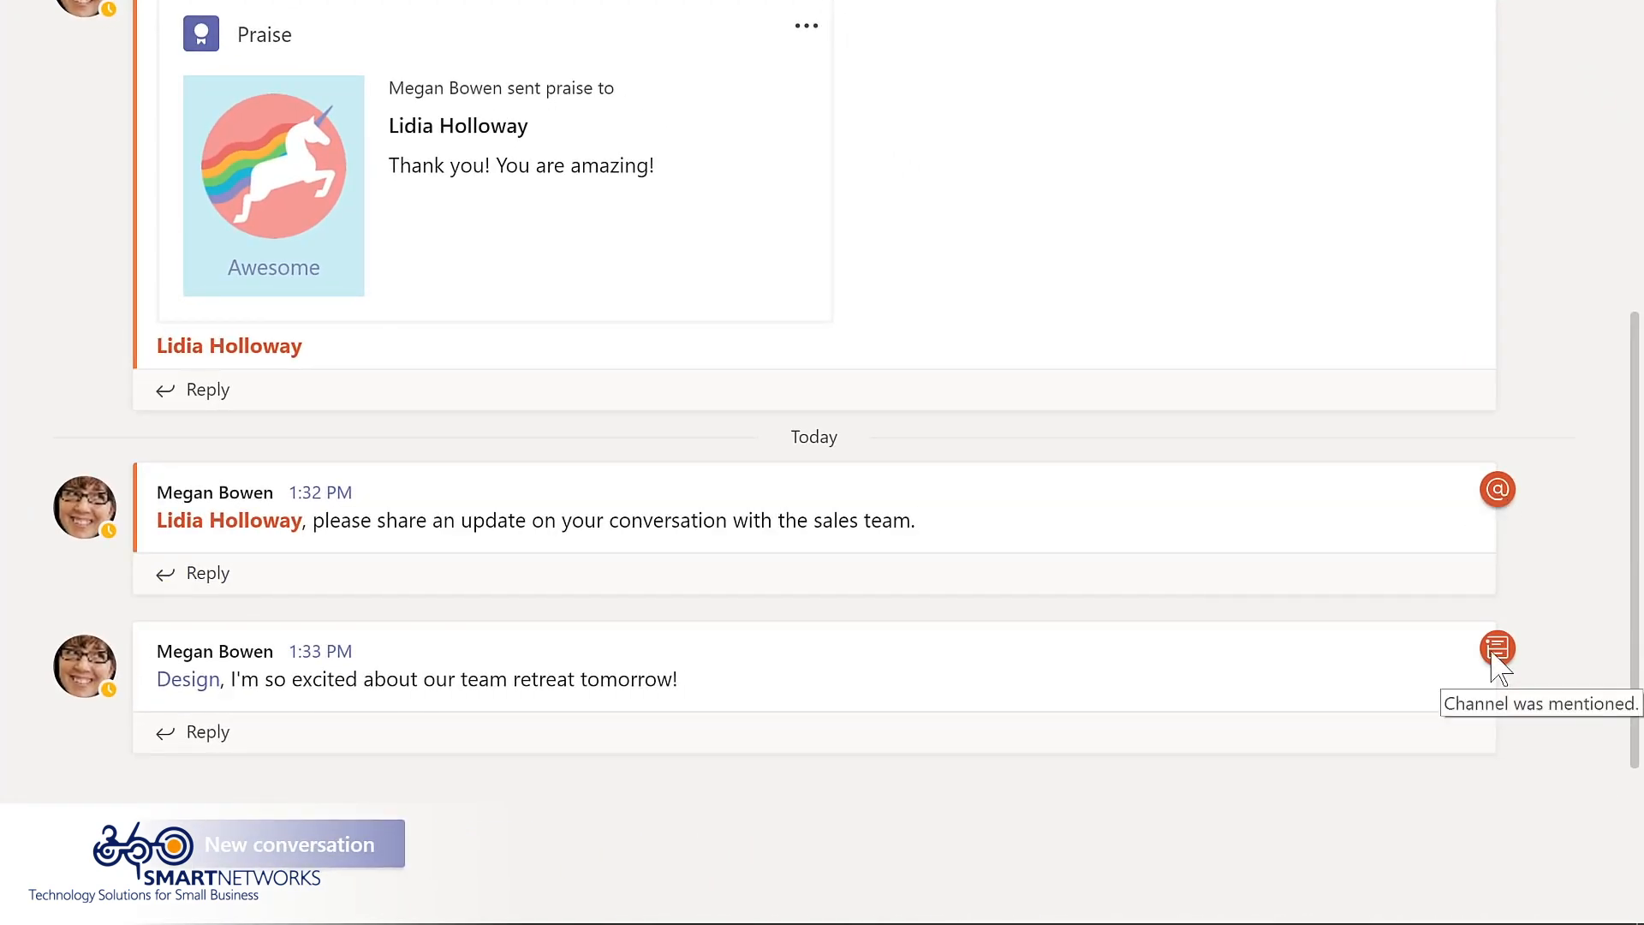
pyautogui.click(195, 742)
pyautogui.write('Ya')
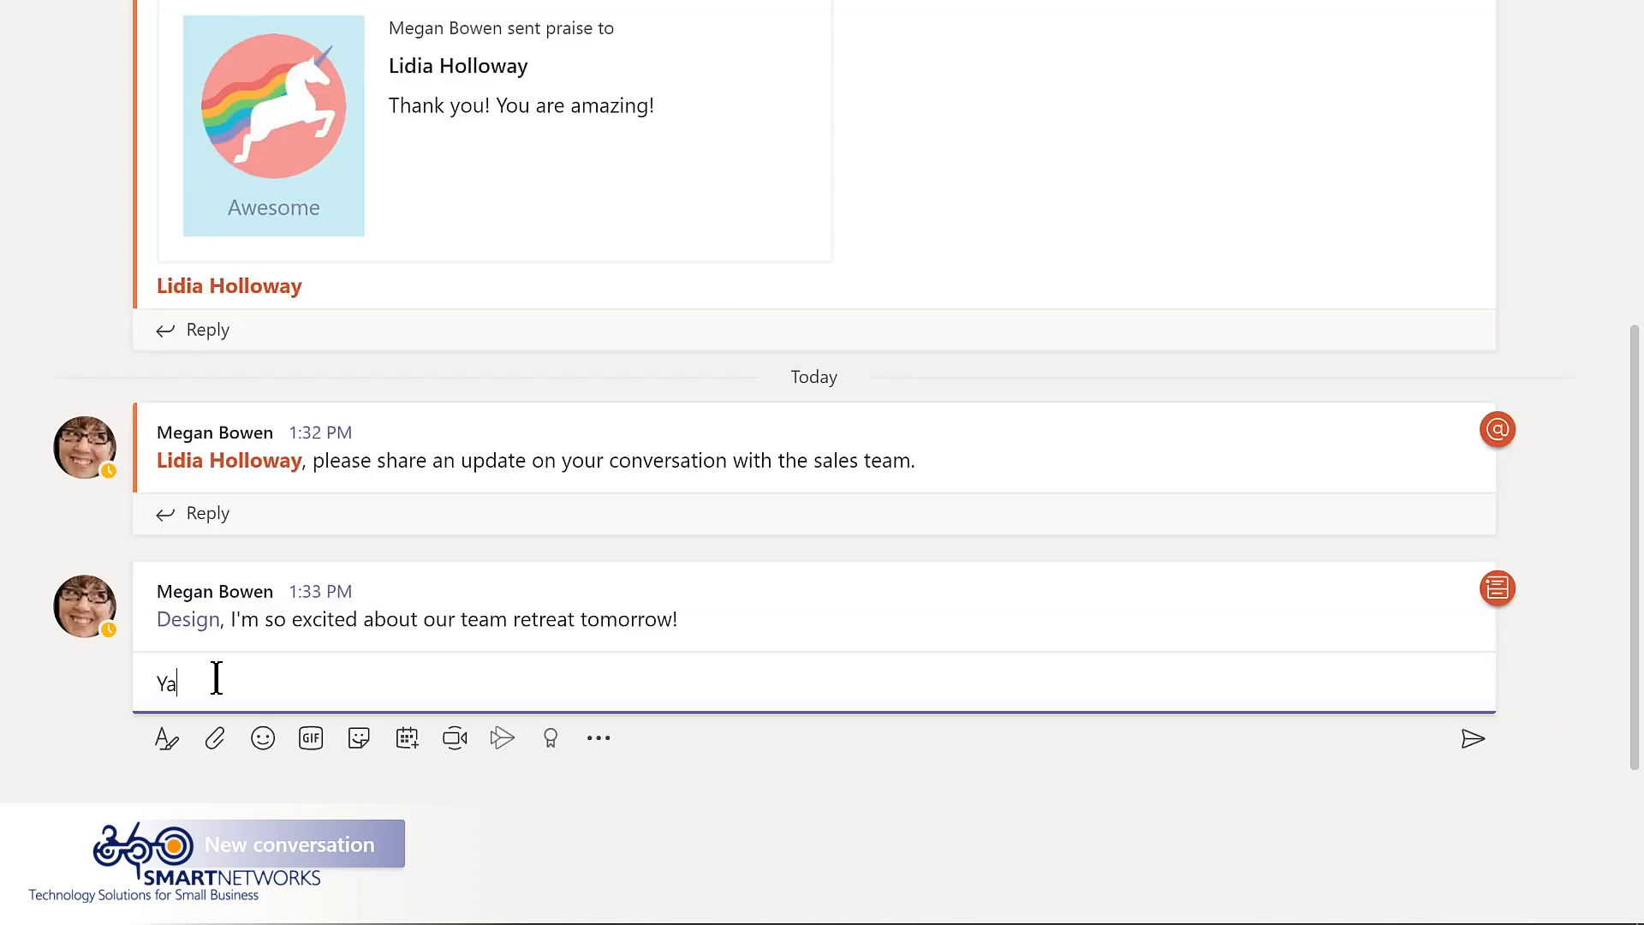
pyautogui.write("y! I'm looking forward to working with the @m")
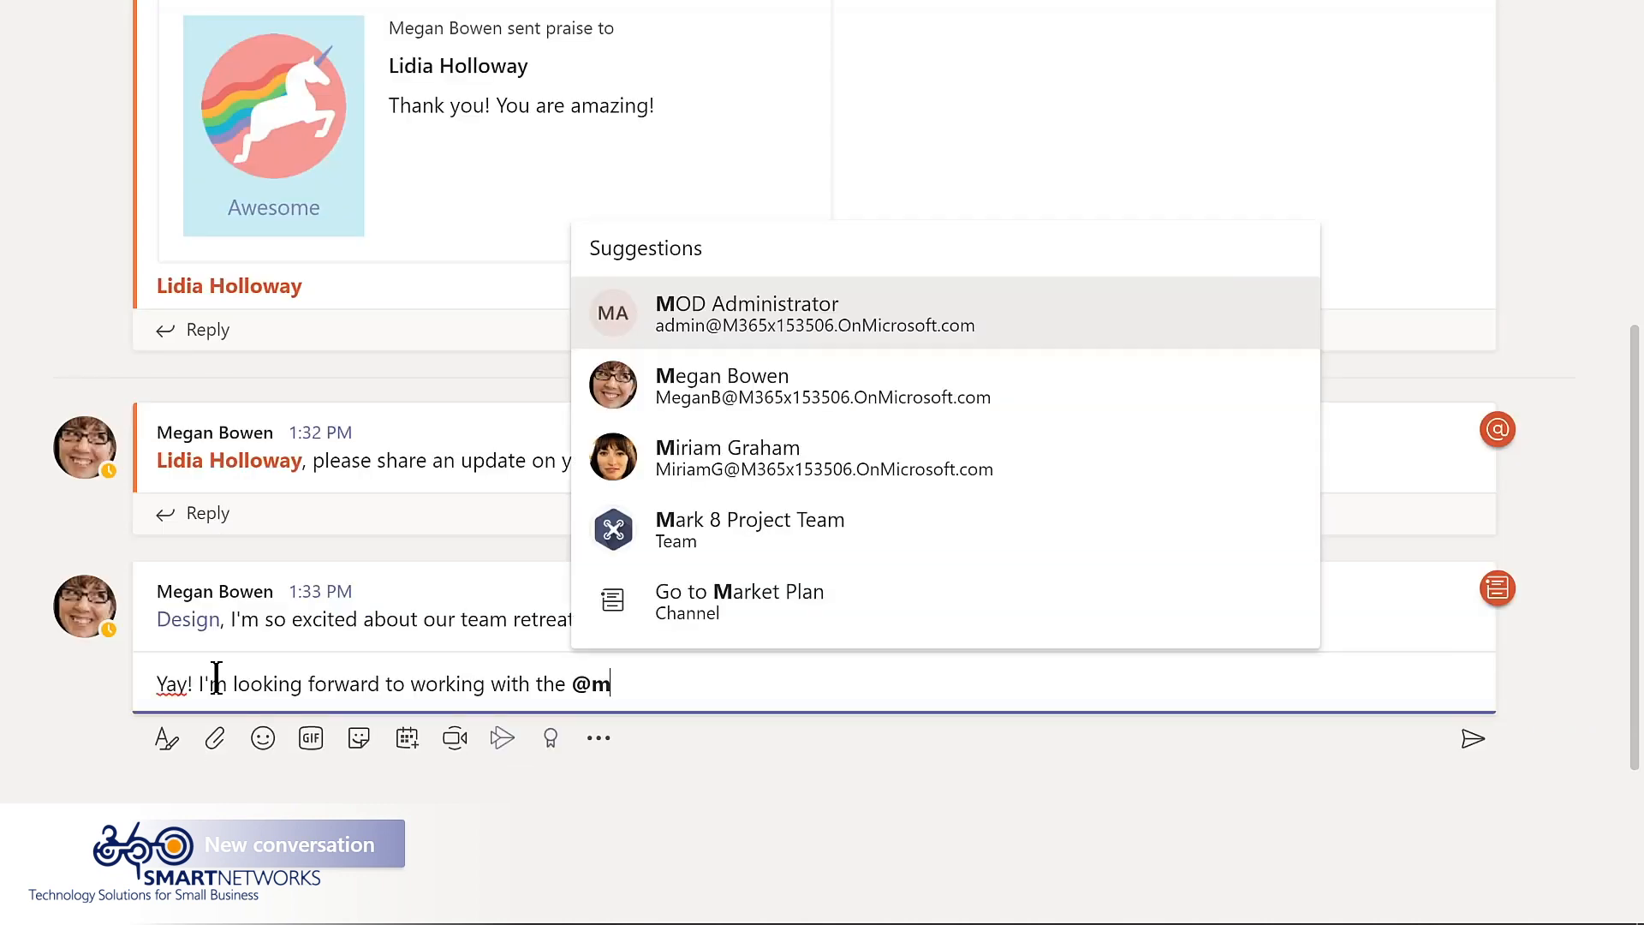
pyautogui.click(745, 526)
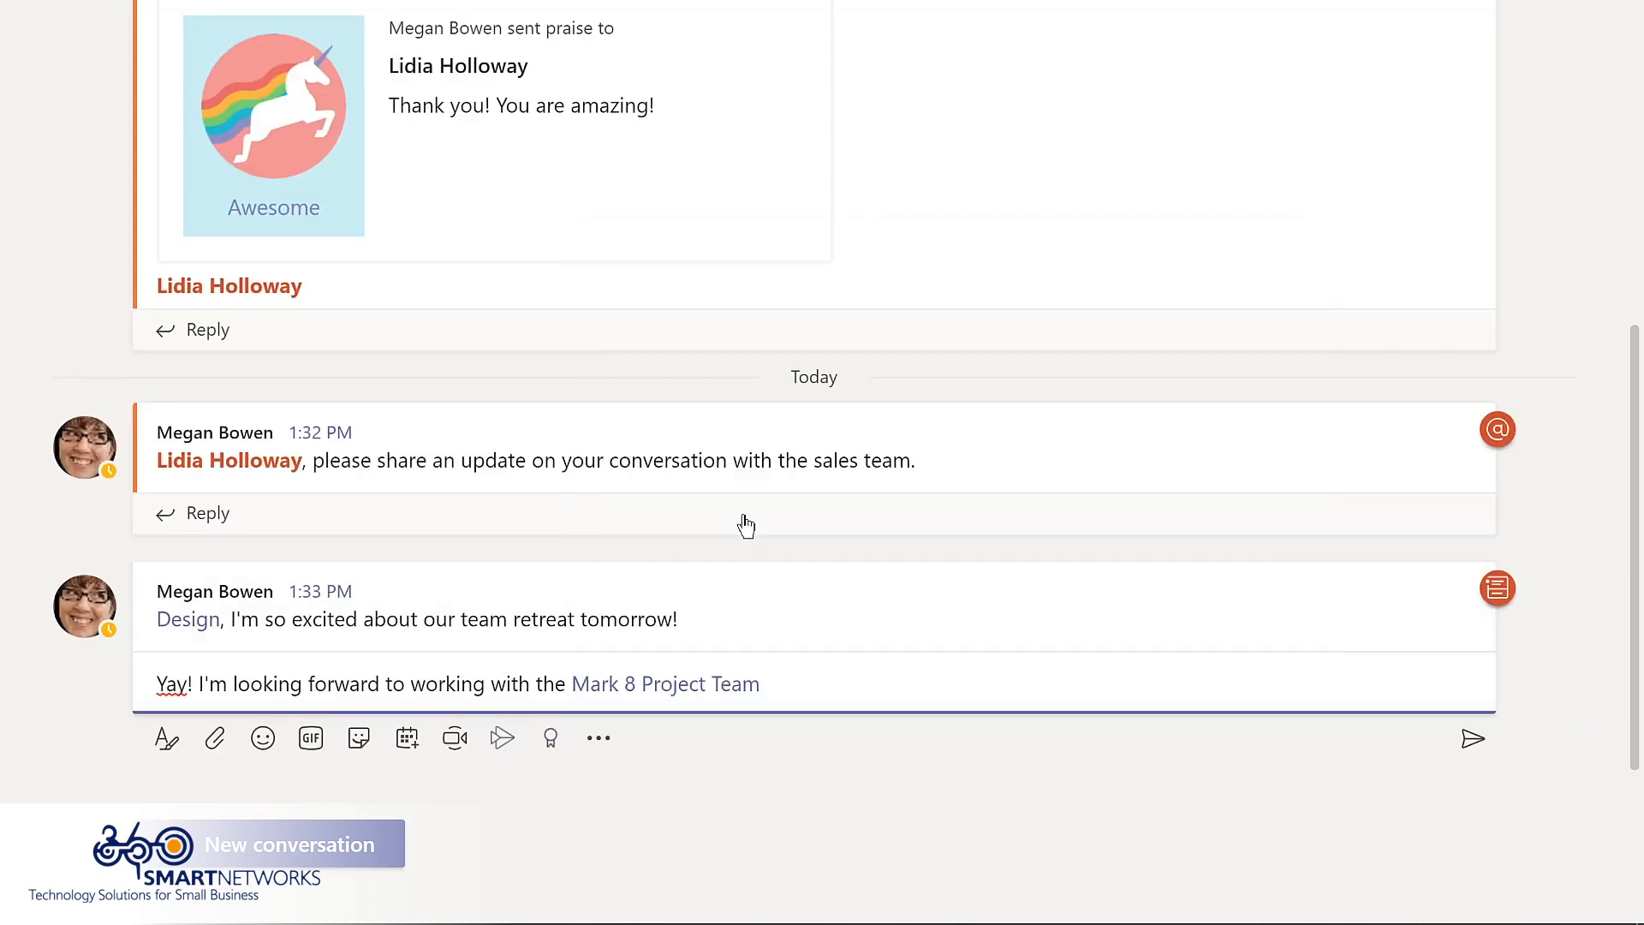
pyautogui.press('Return')
pyautogui.moveTo(1500, 613)
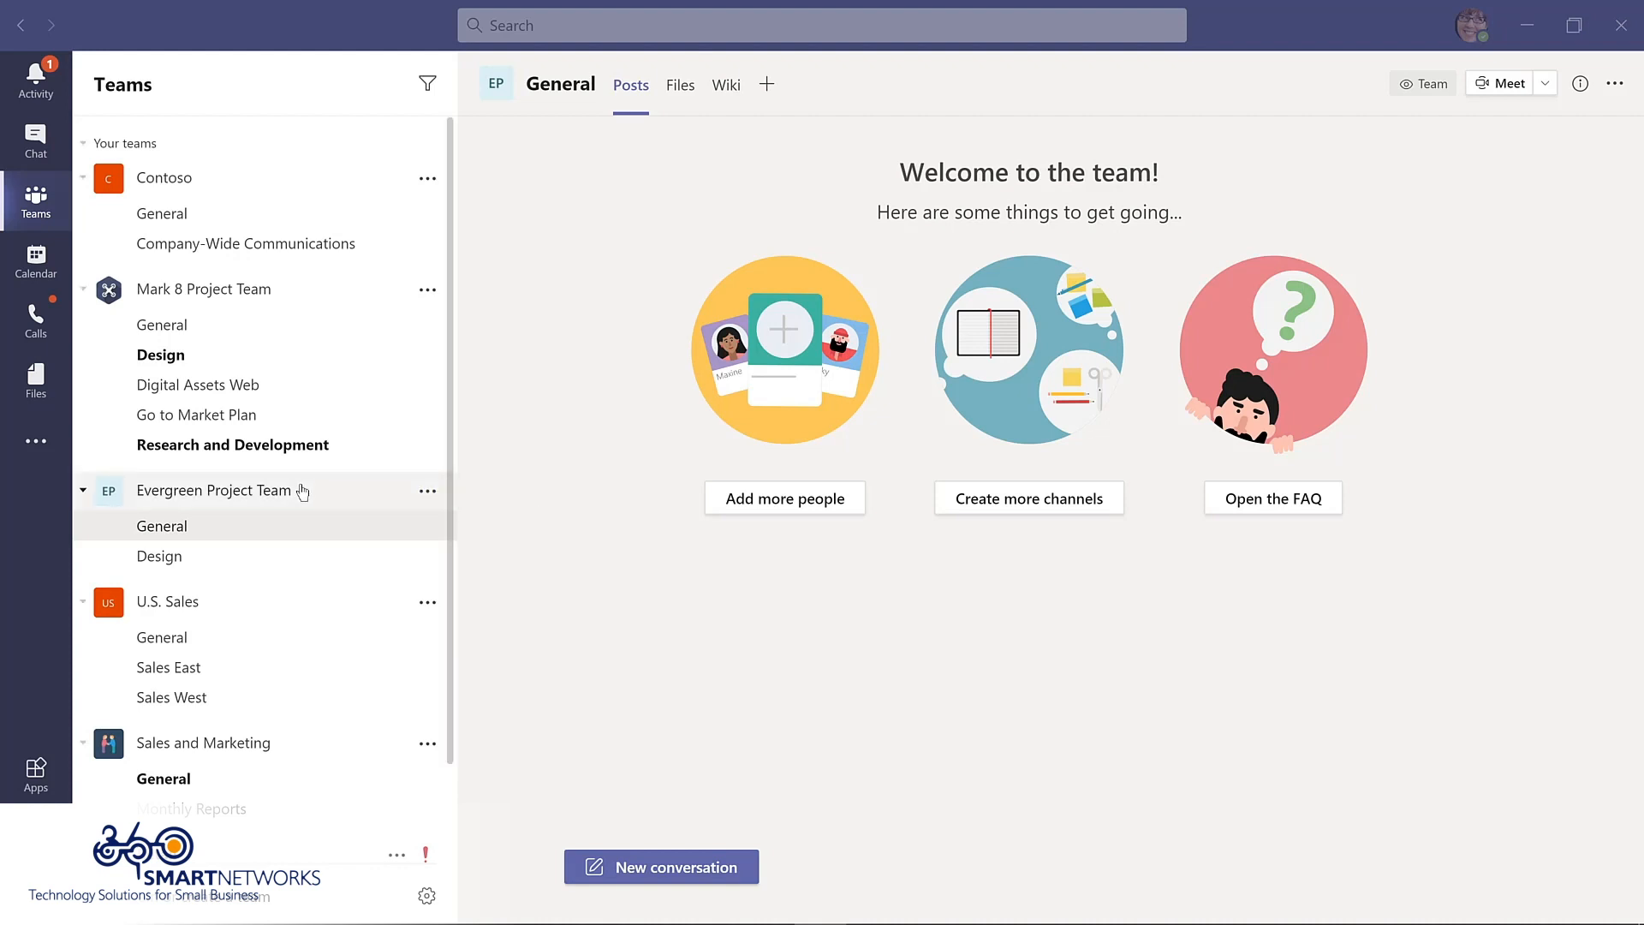
# Rename the Evergreen Project Team to "Evergreen LMS Project Team" and save the edited team details
pyautogui.click(426, 493)
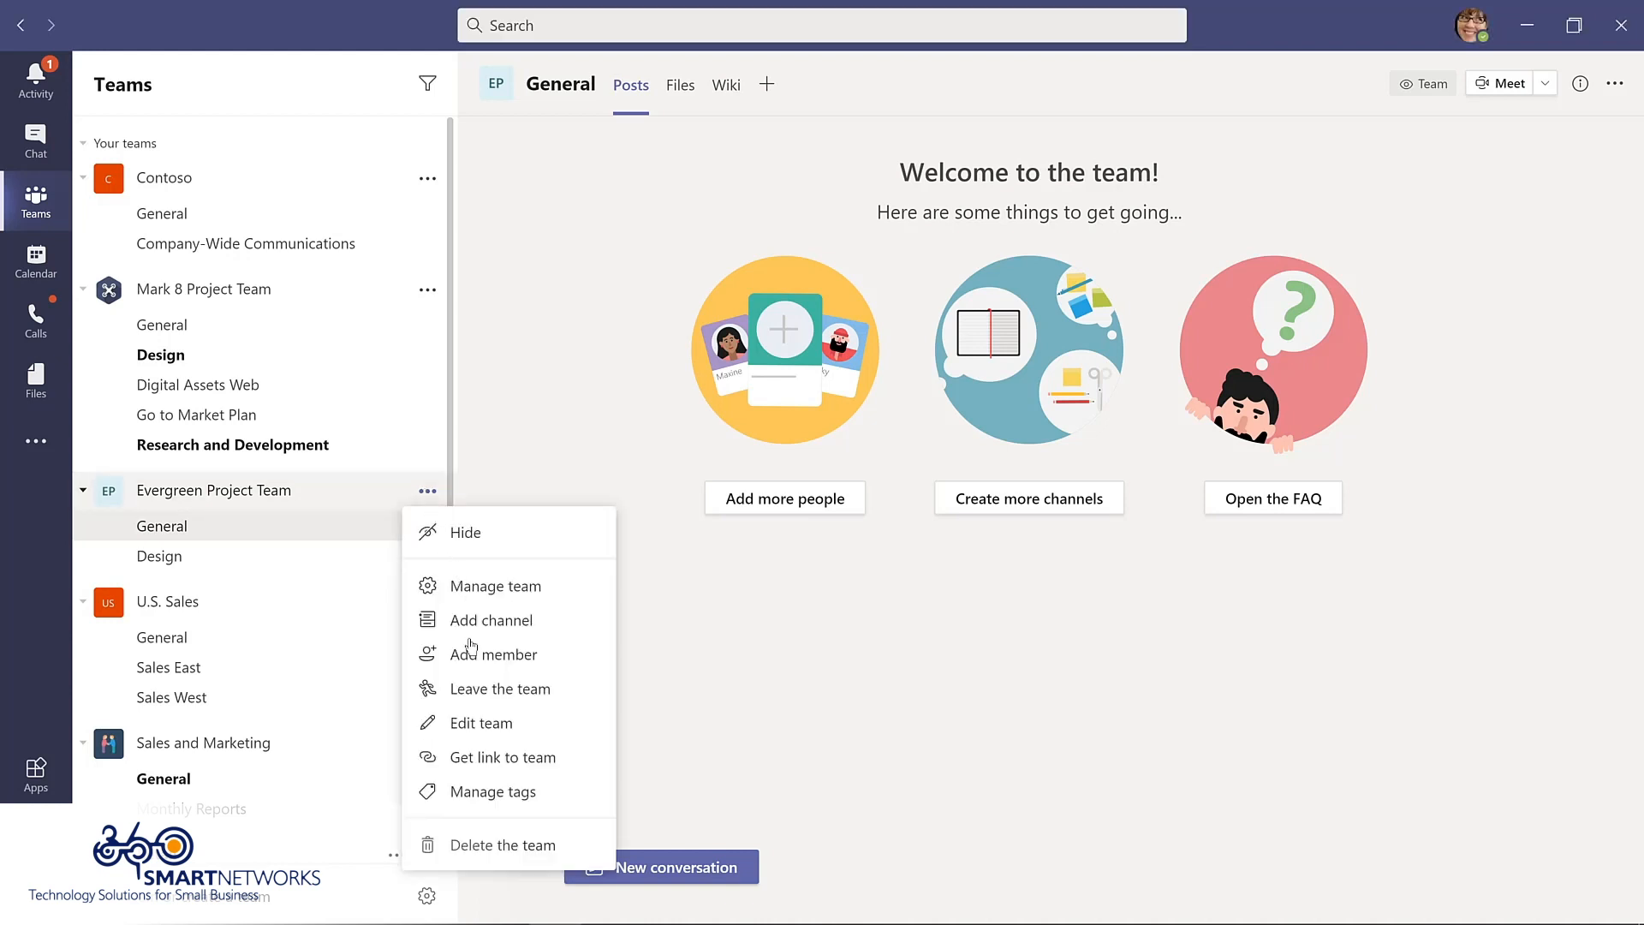
pyautogui.click(467, 730)
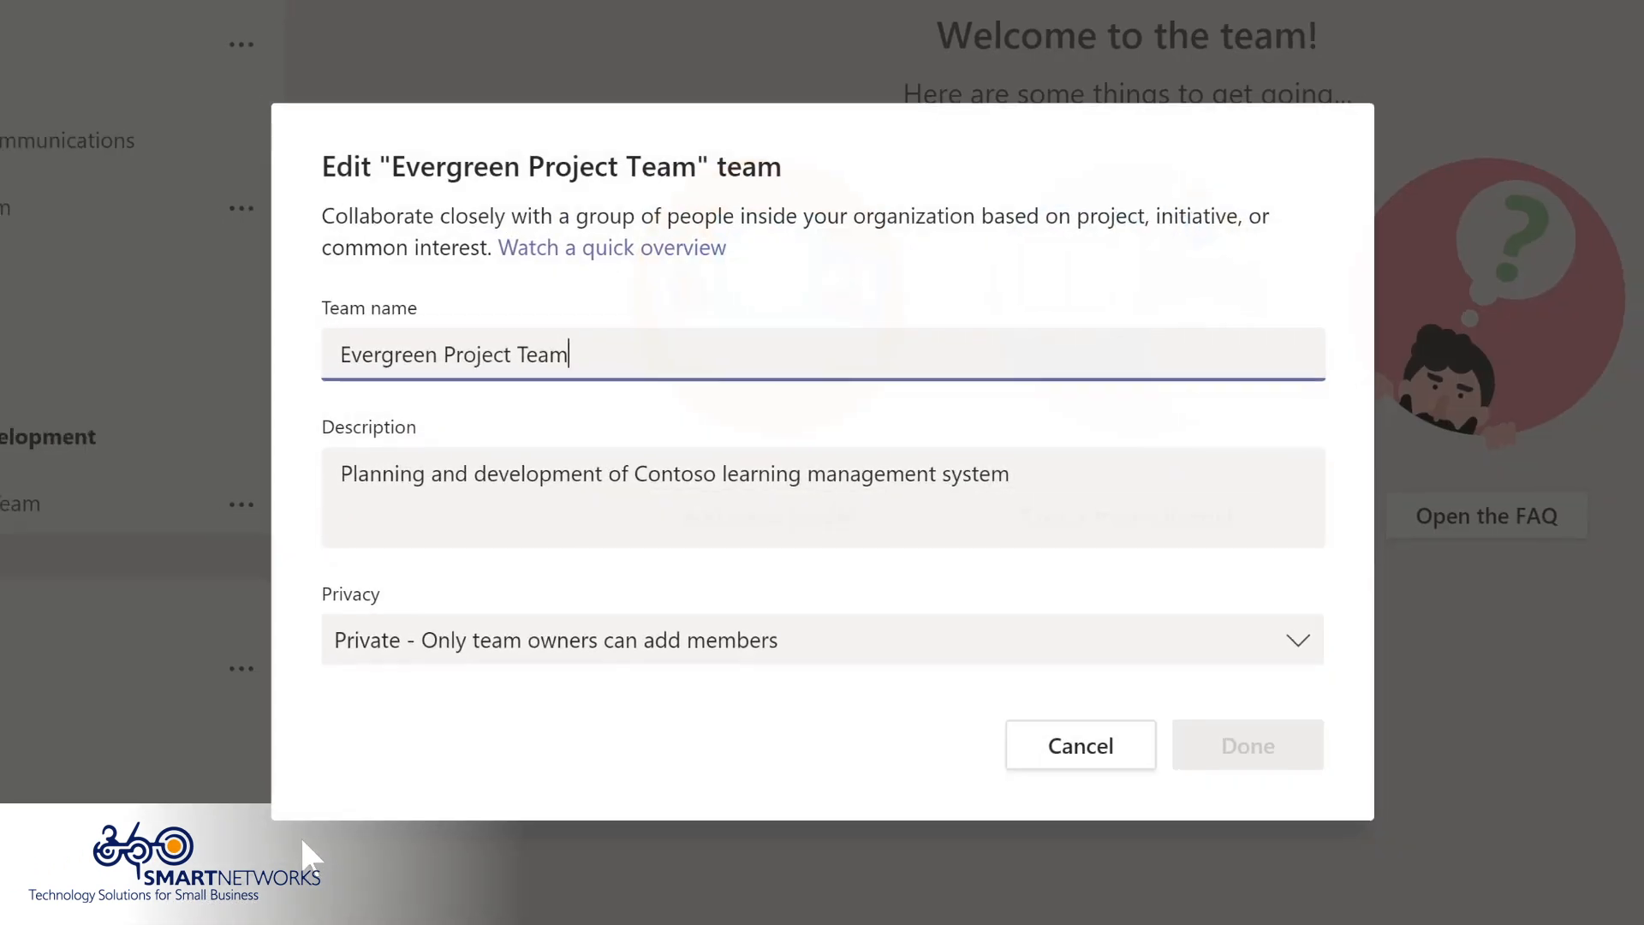
pyautogui.click(573, 388)
pyautogui.write('LMS Project Team')
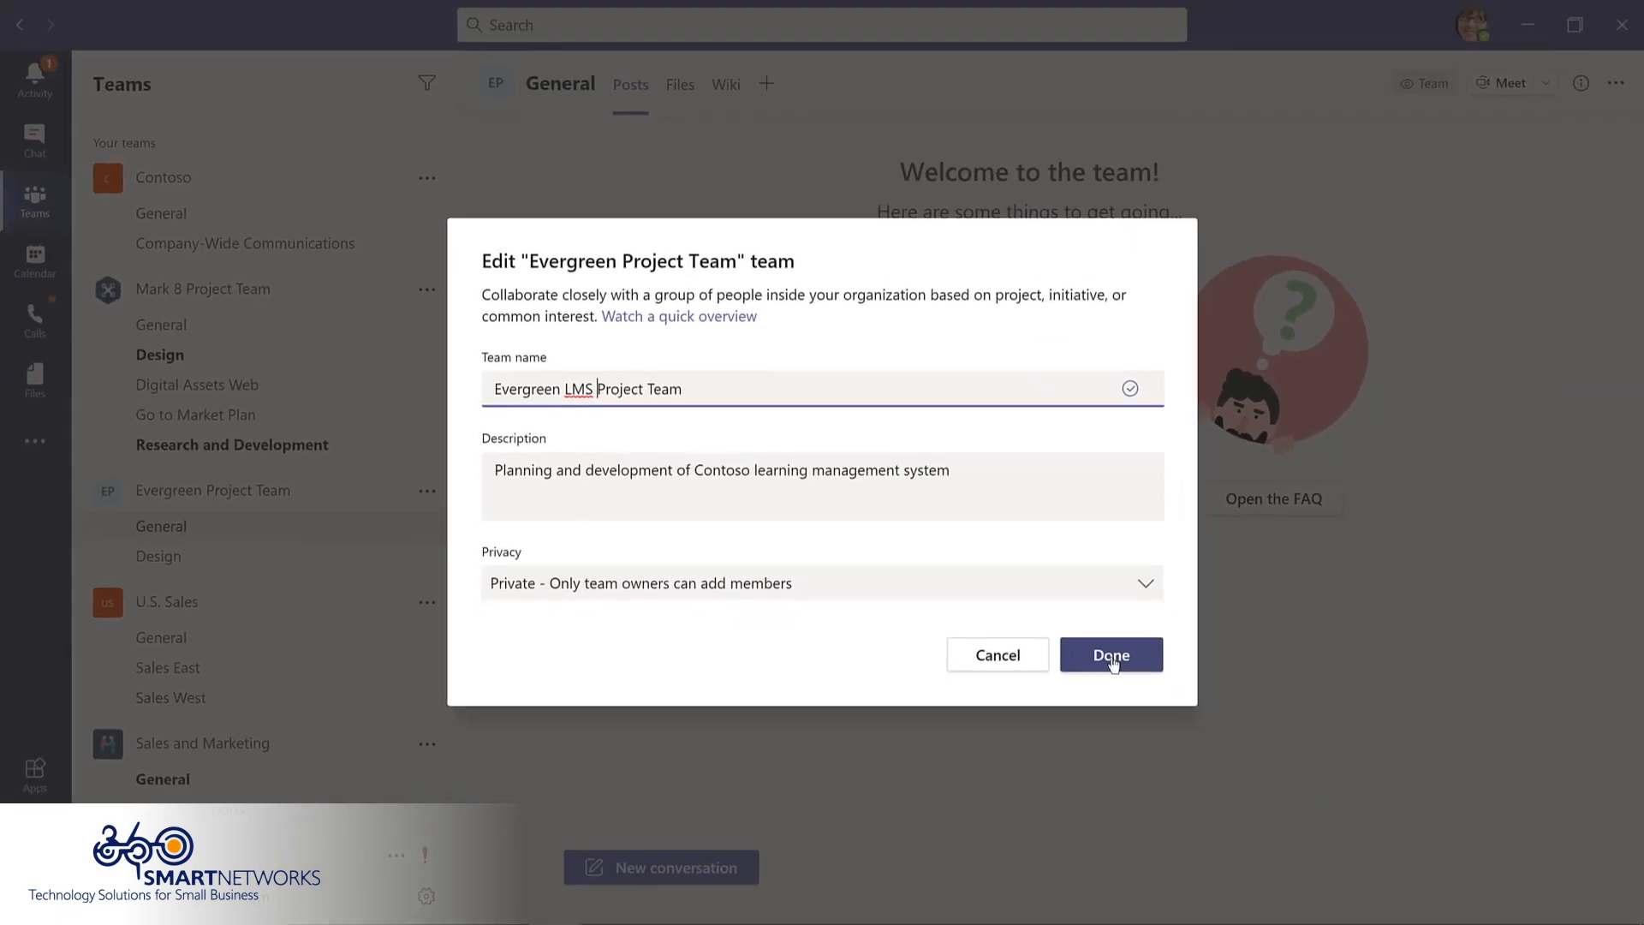
pyautogui.click(1192, 711)
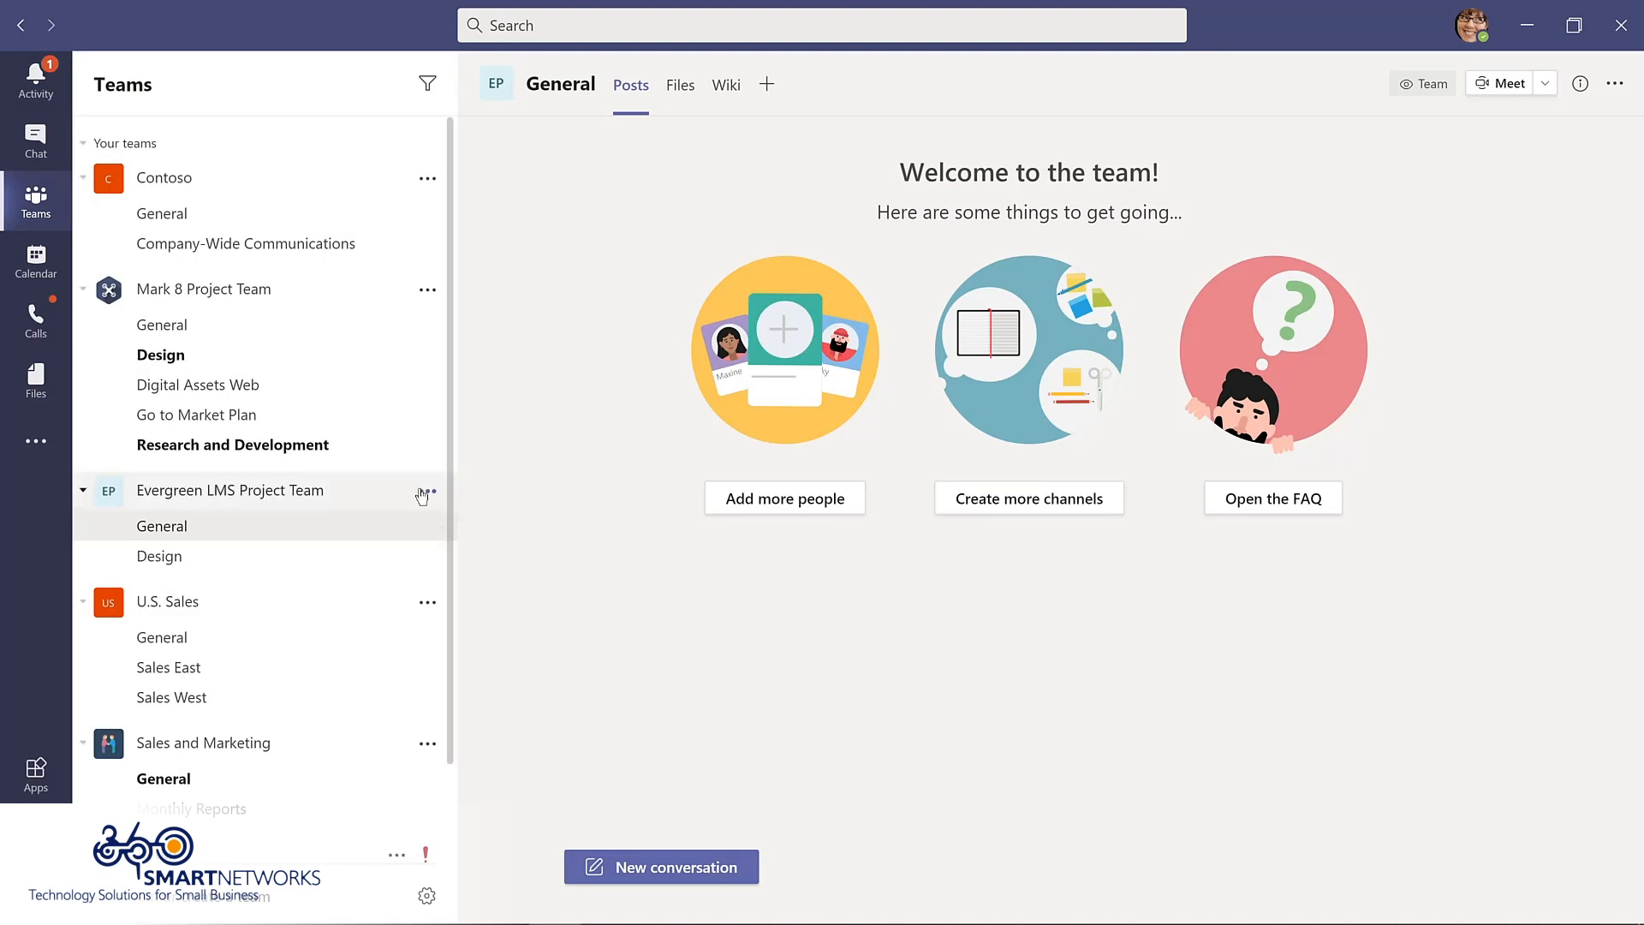
# Open the management page of Evergreen LMS Project Team and add the colleague who is a Product Manager as a member
pyautogui.rightClick(380, 497)
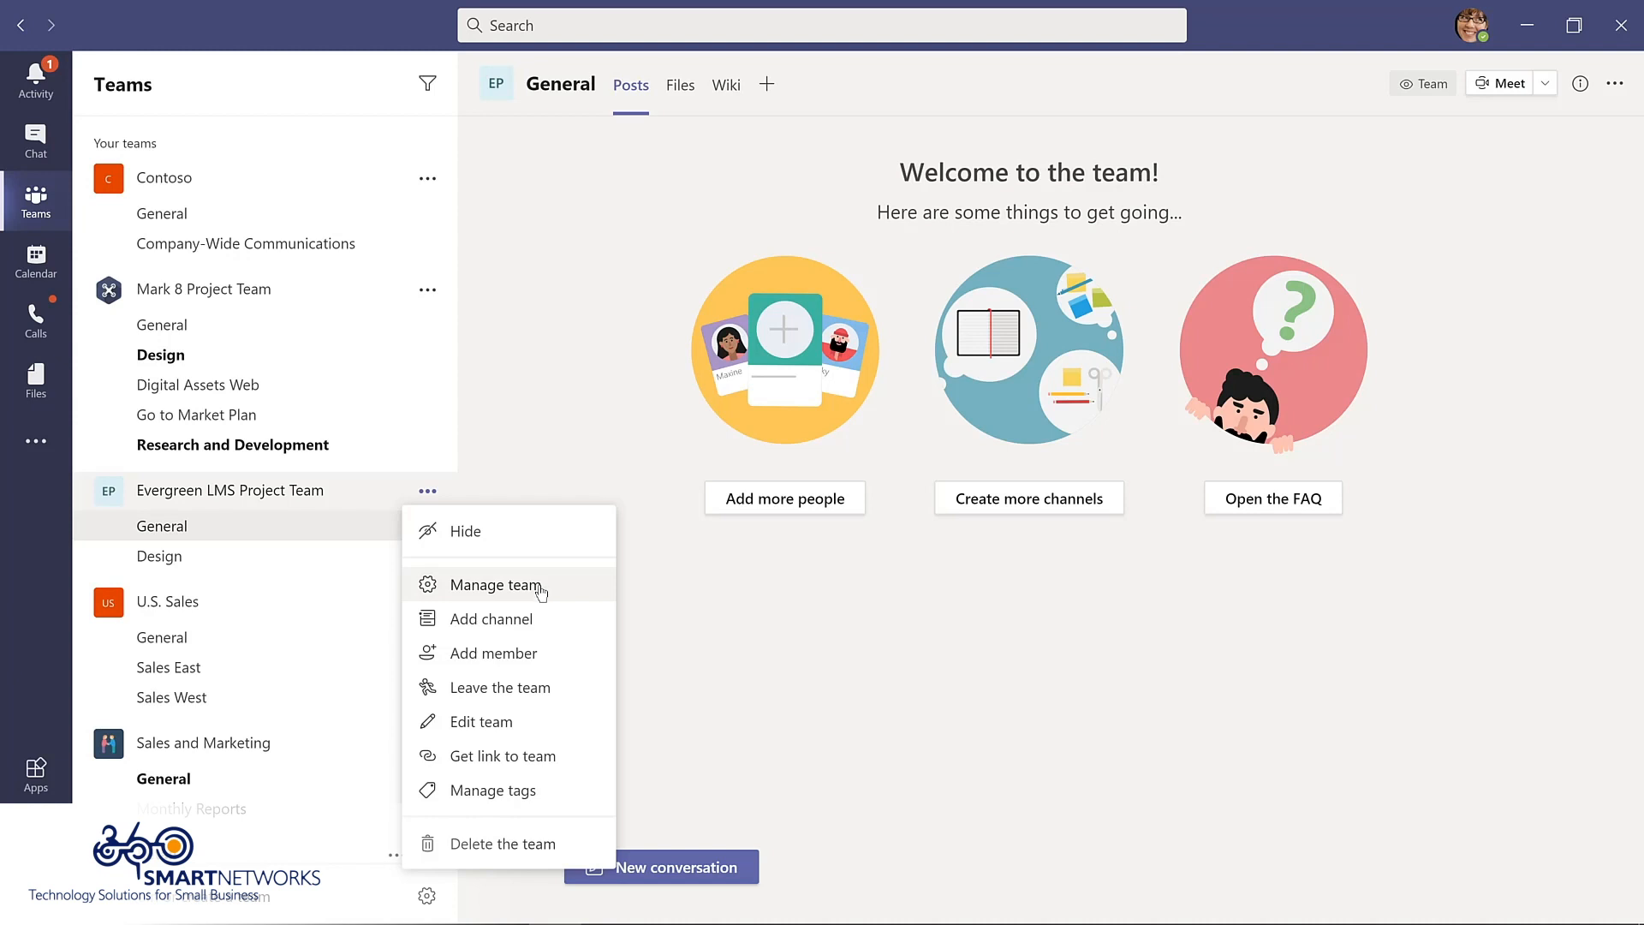
pyautogui.click(540, 585)
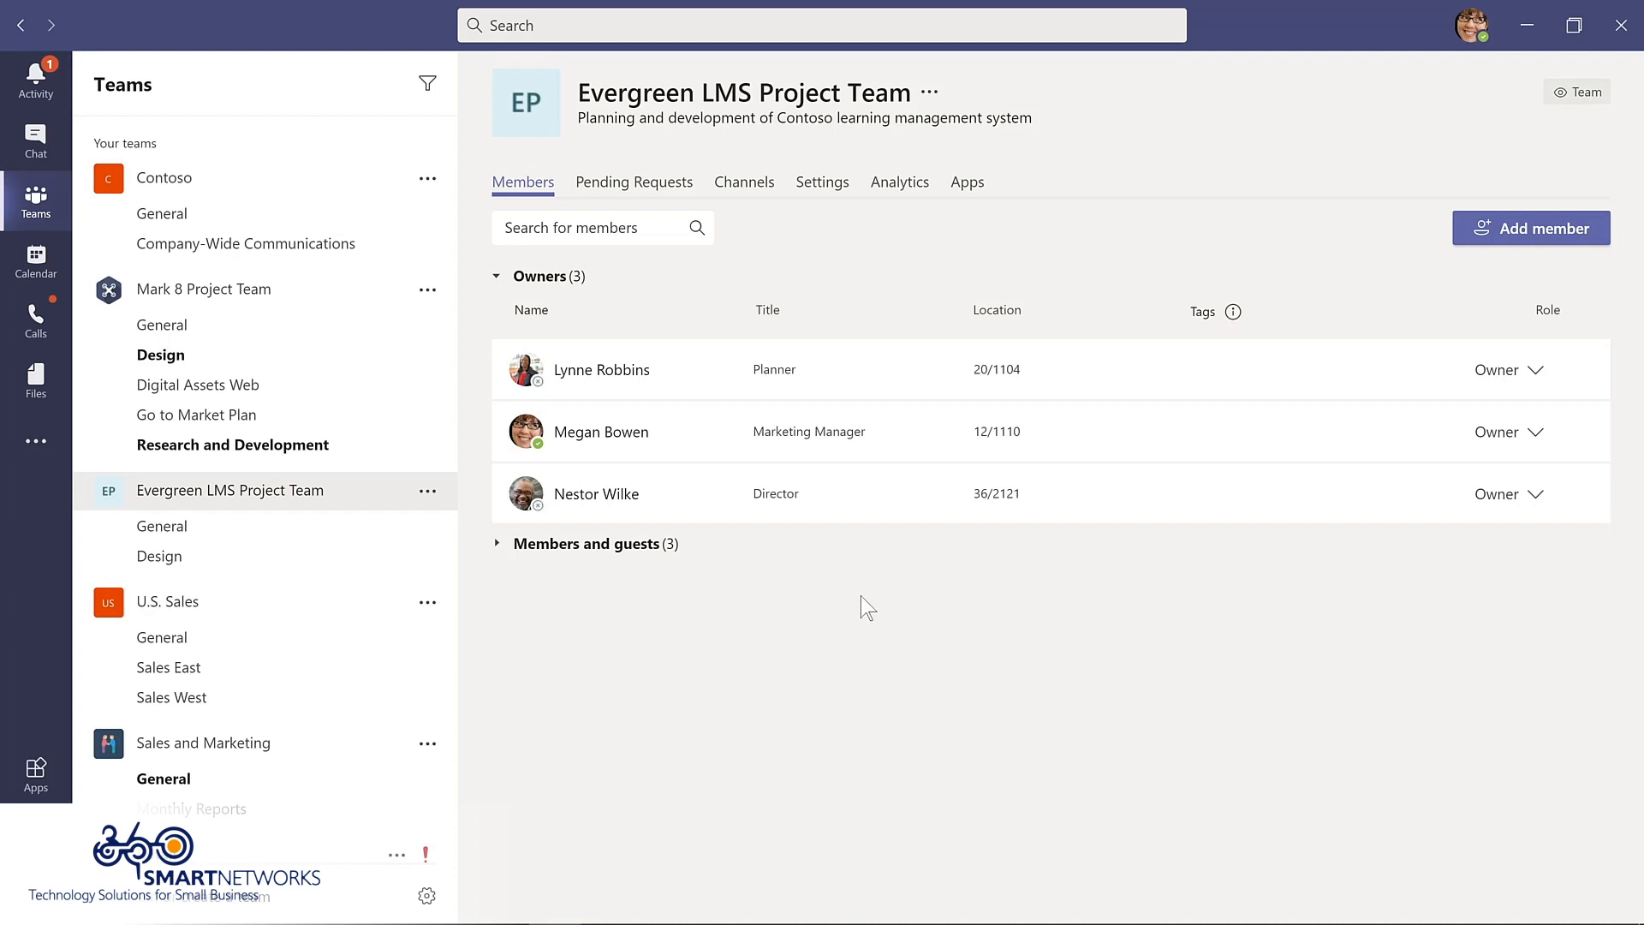
pyautogui.click(1529, 228)
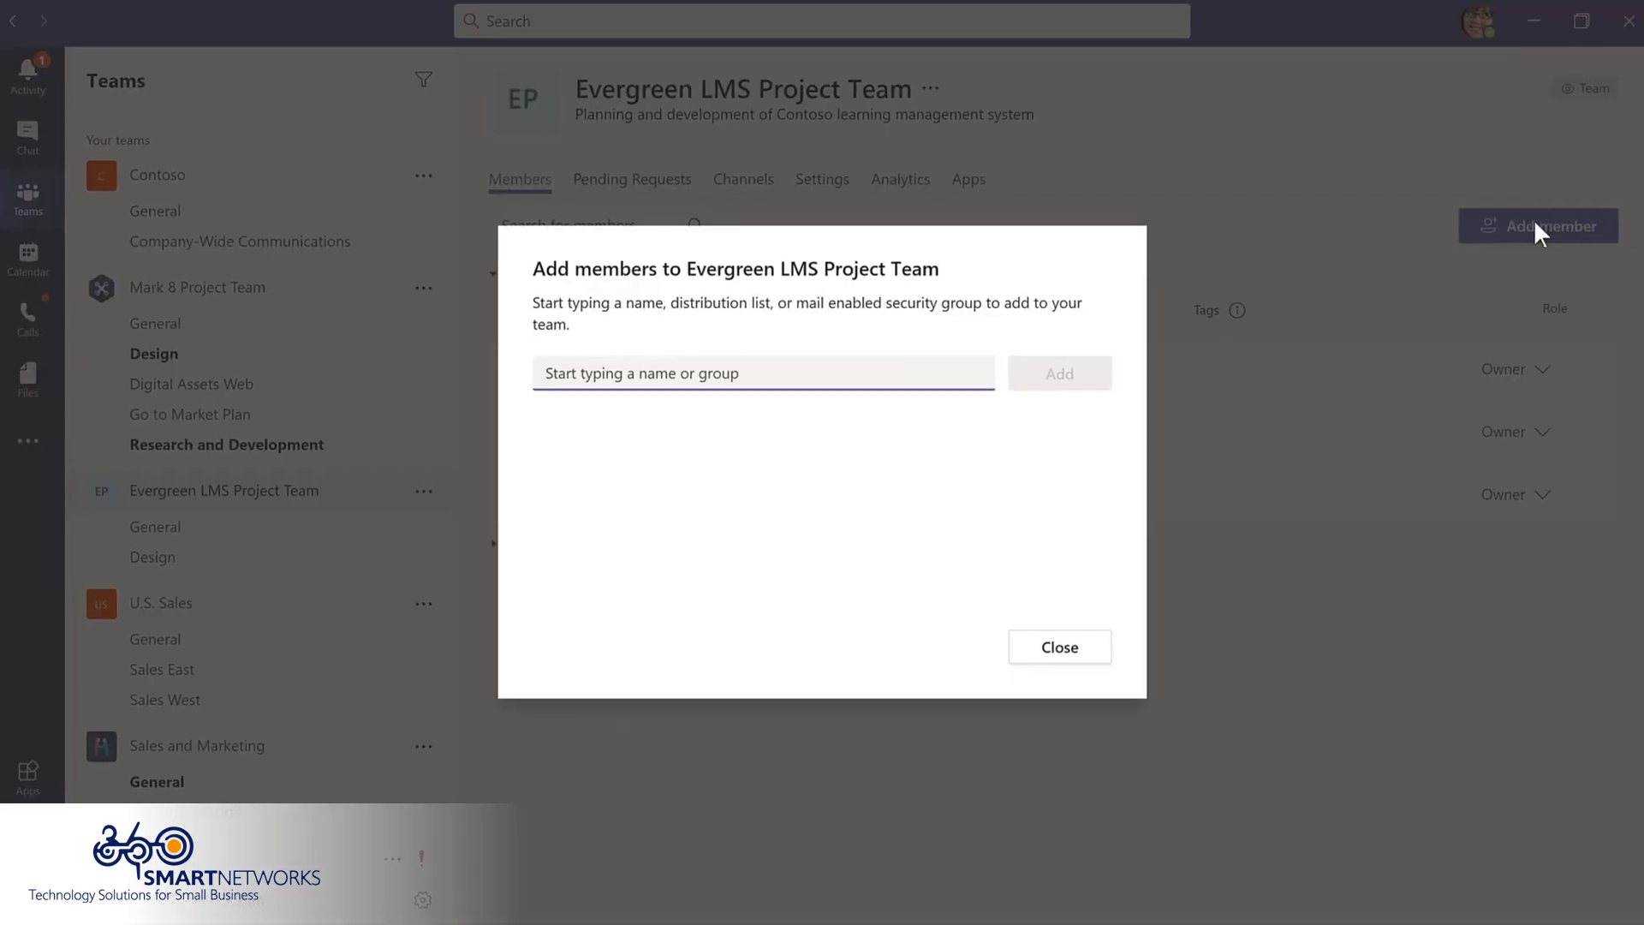
pyautogui.write('l')
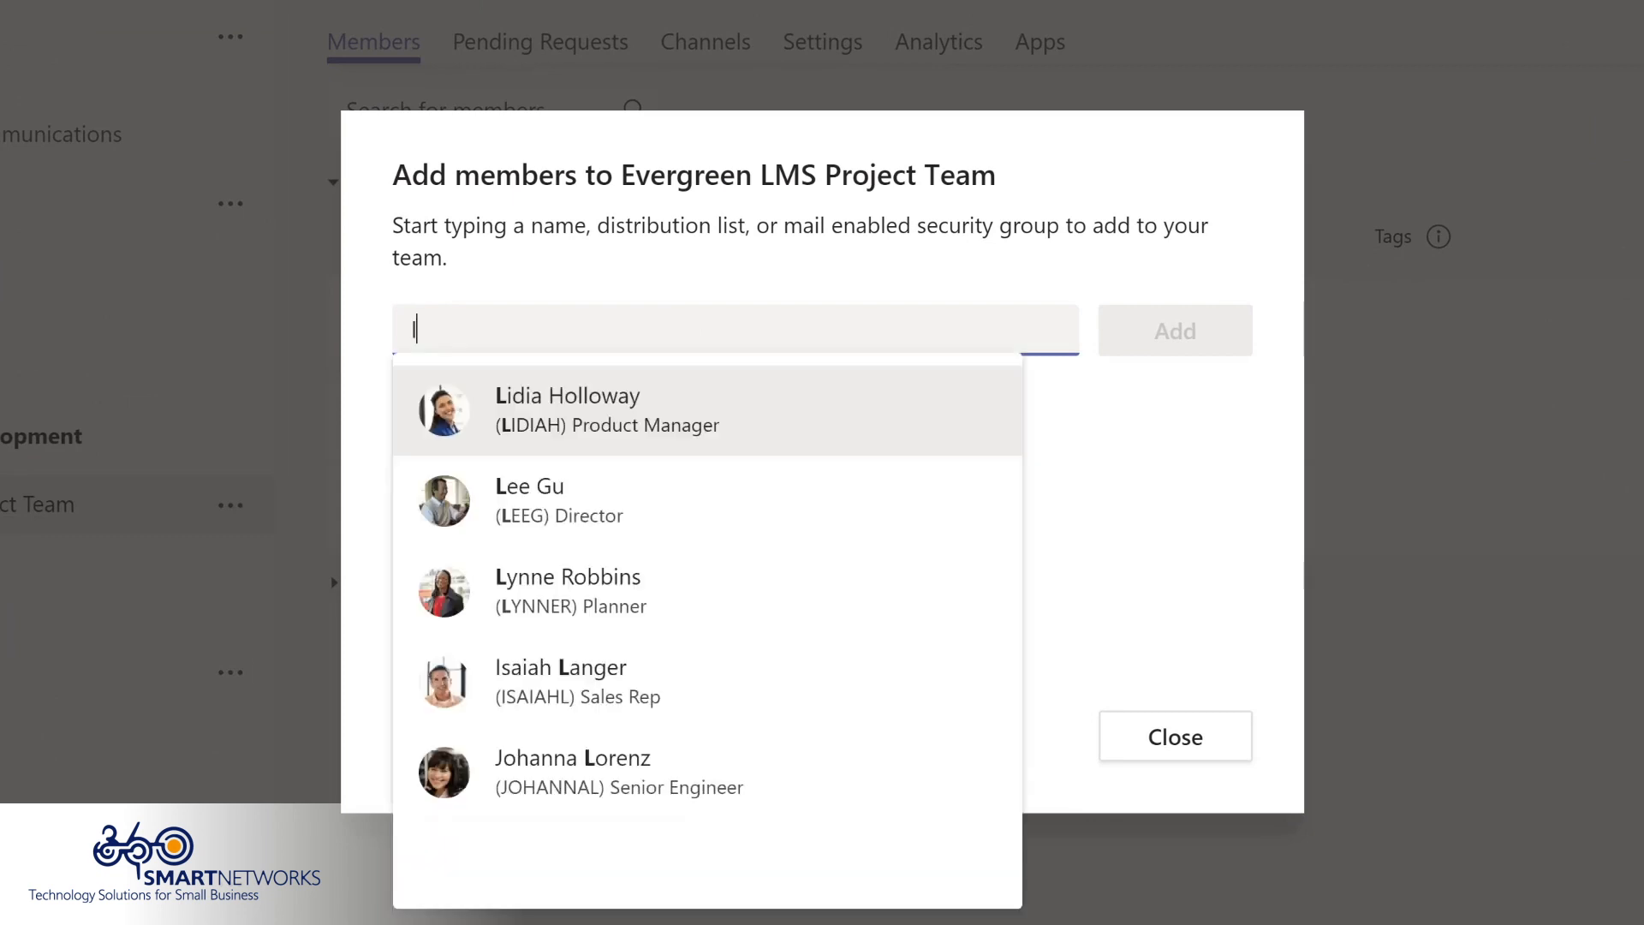
pyautogui.write('id')
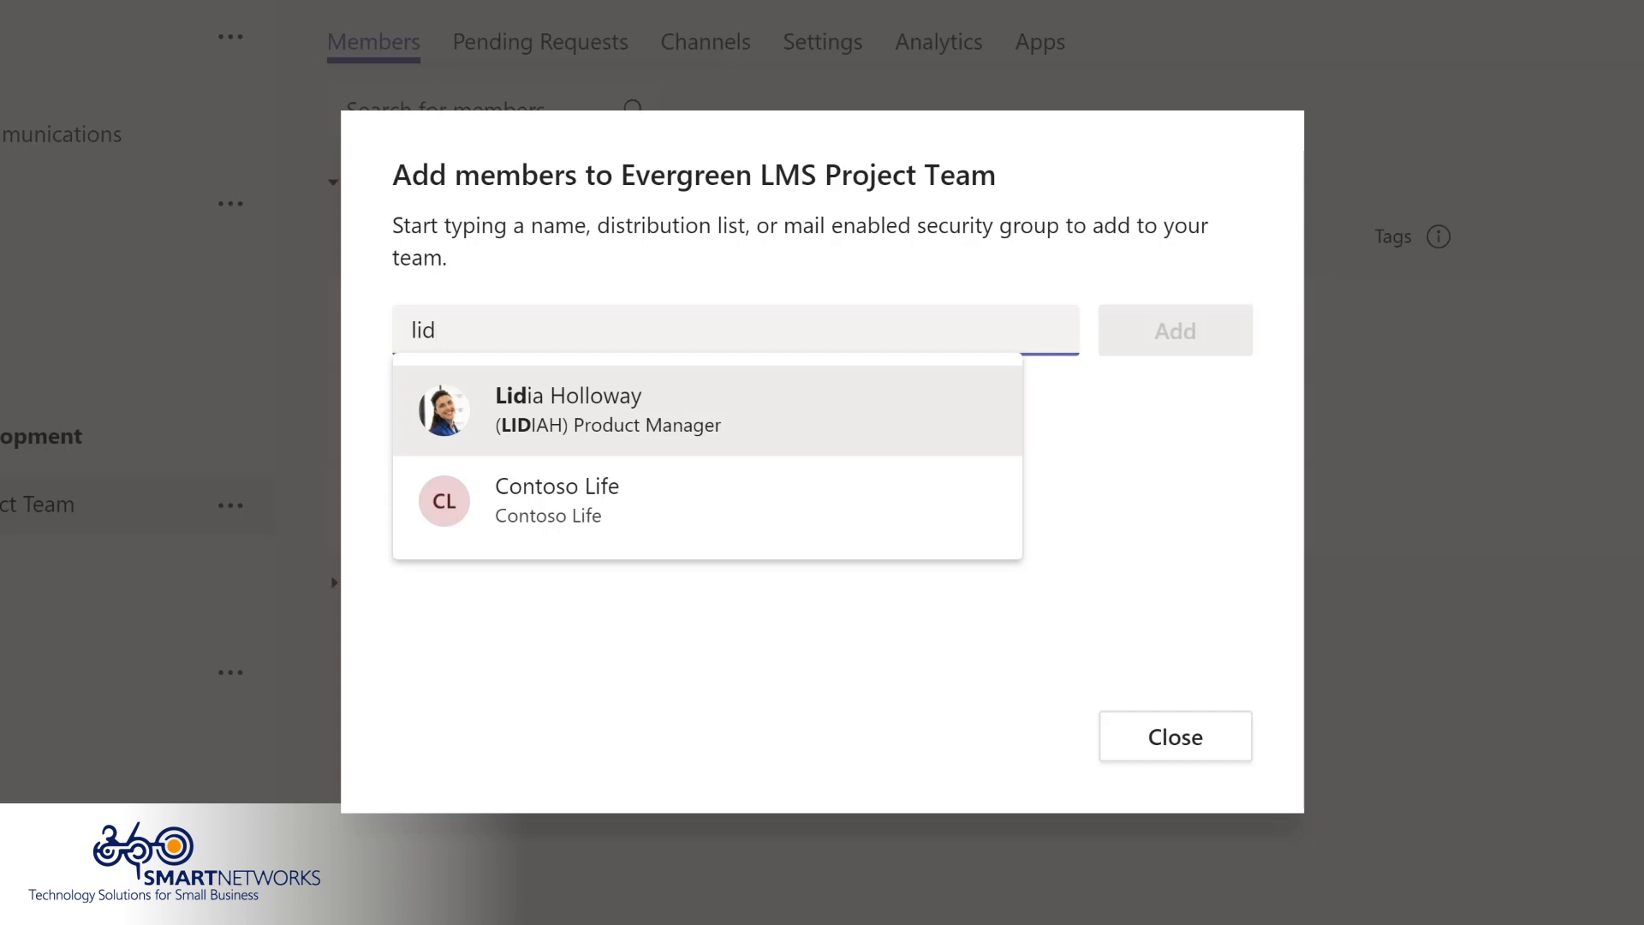
pyautogui.click(599, 407)
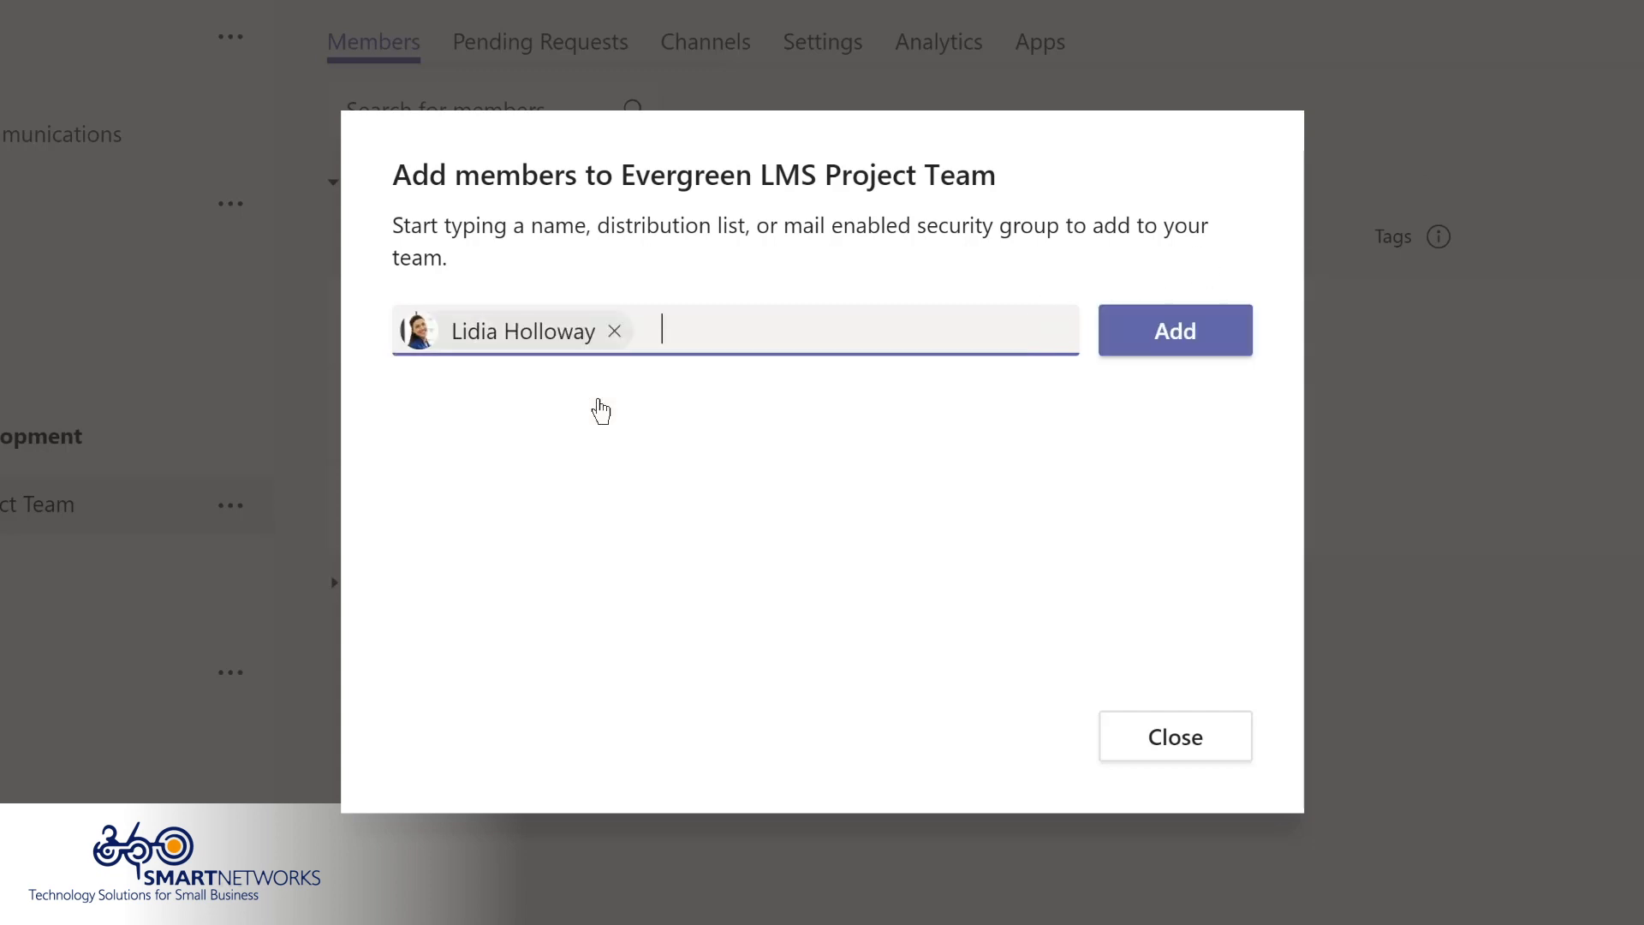
pyautogui.click(1156, 338)
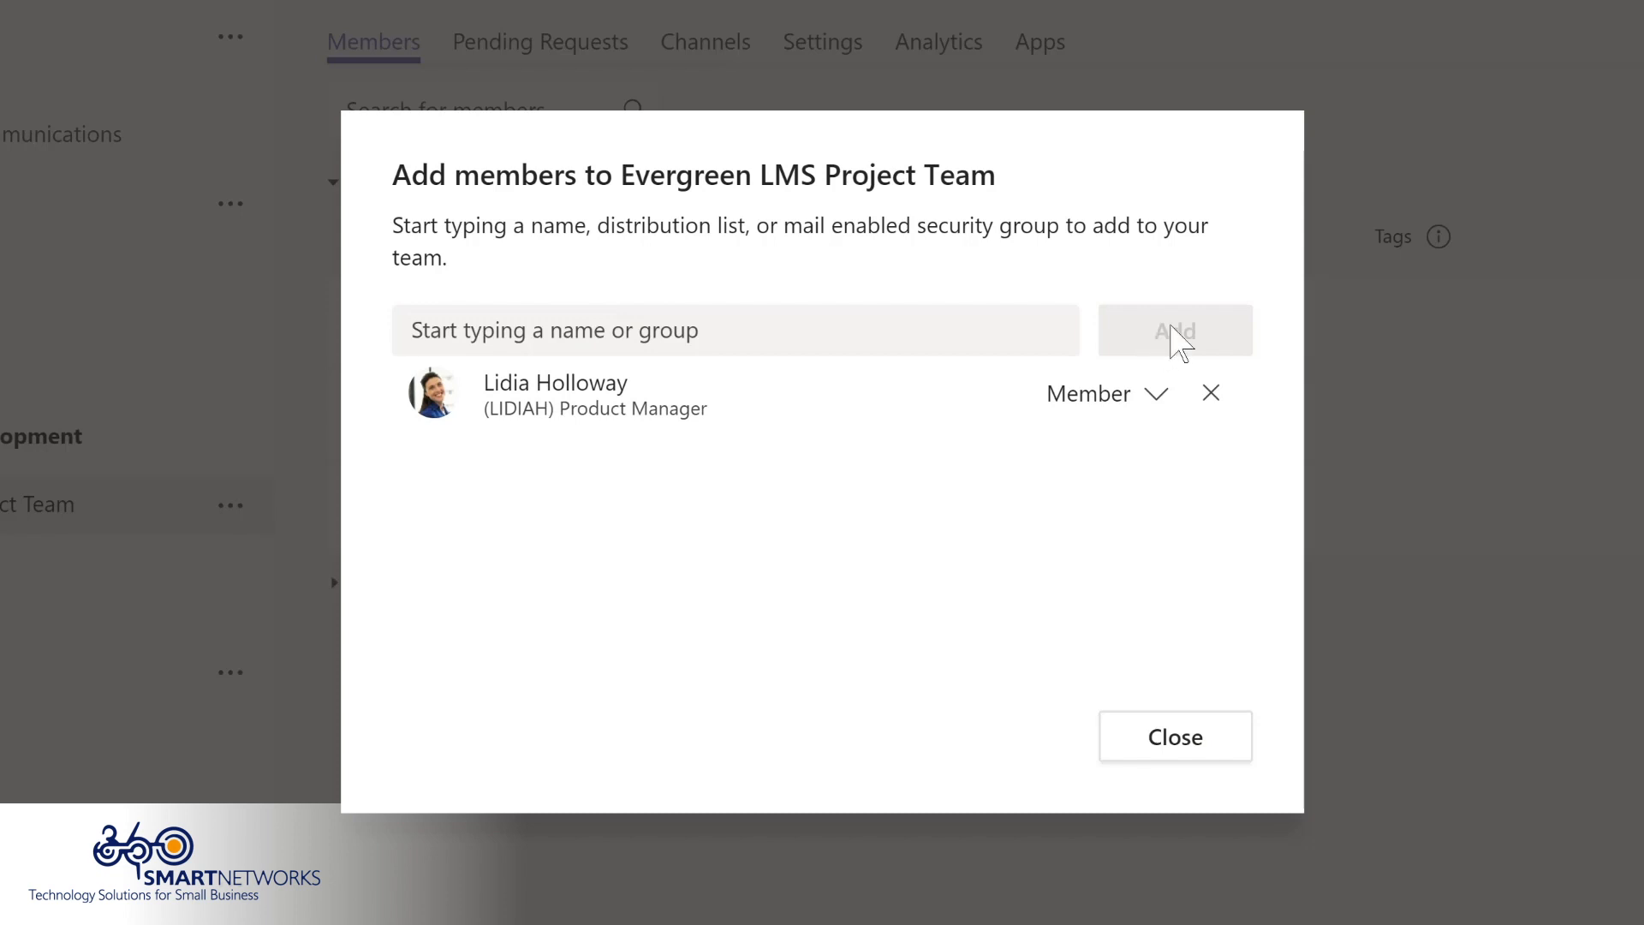
# Change the newly added Product Manager's role to Owner and finish adding members
pyautogui.click(1153, 395)
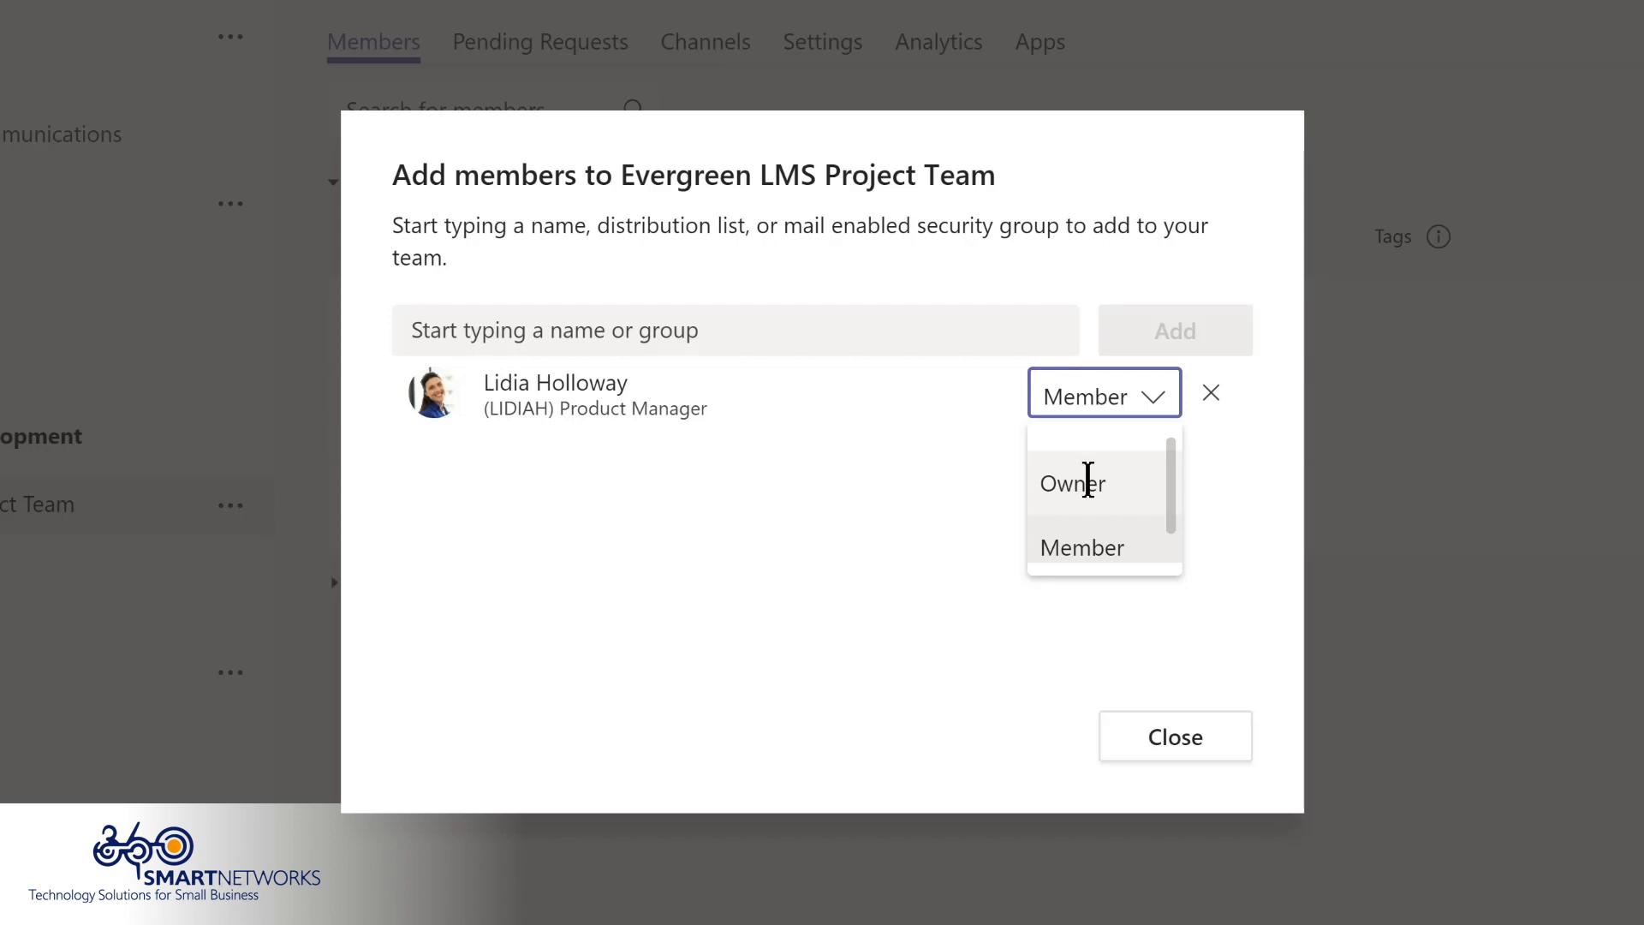
pyautogui.click(1087, 479)
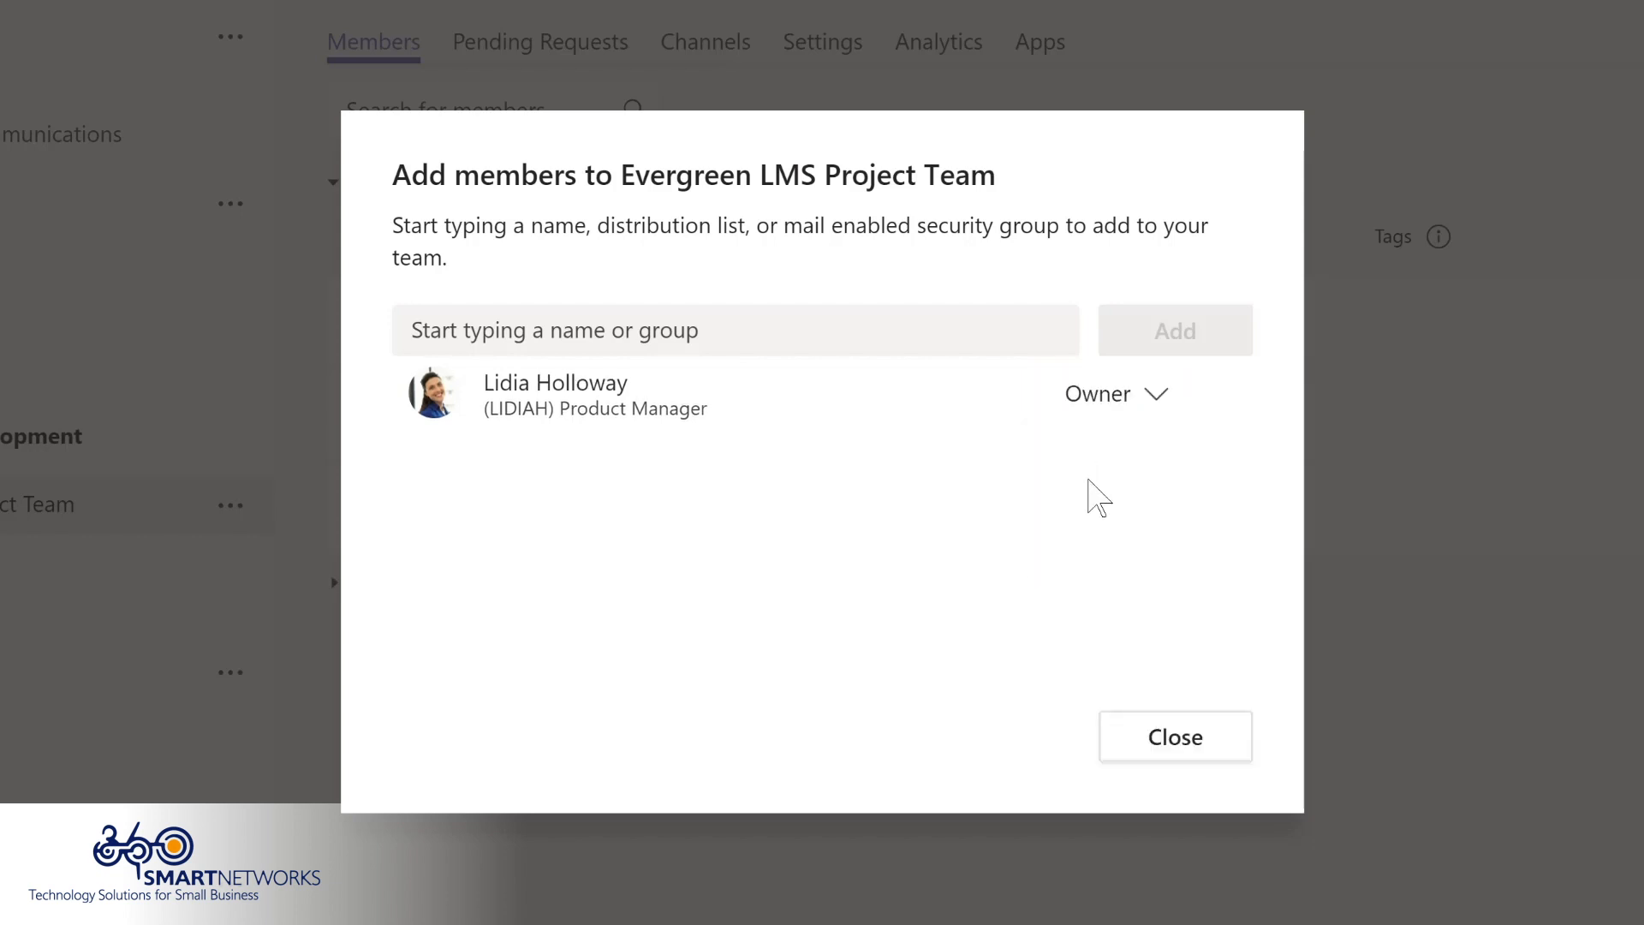
pyautogui.click(1171, 741)
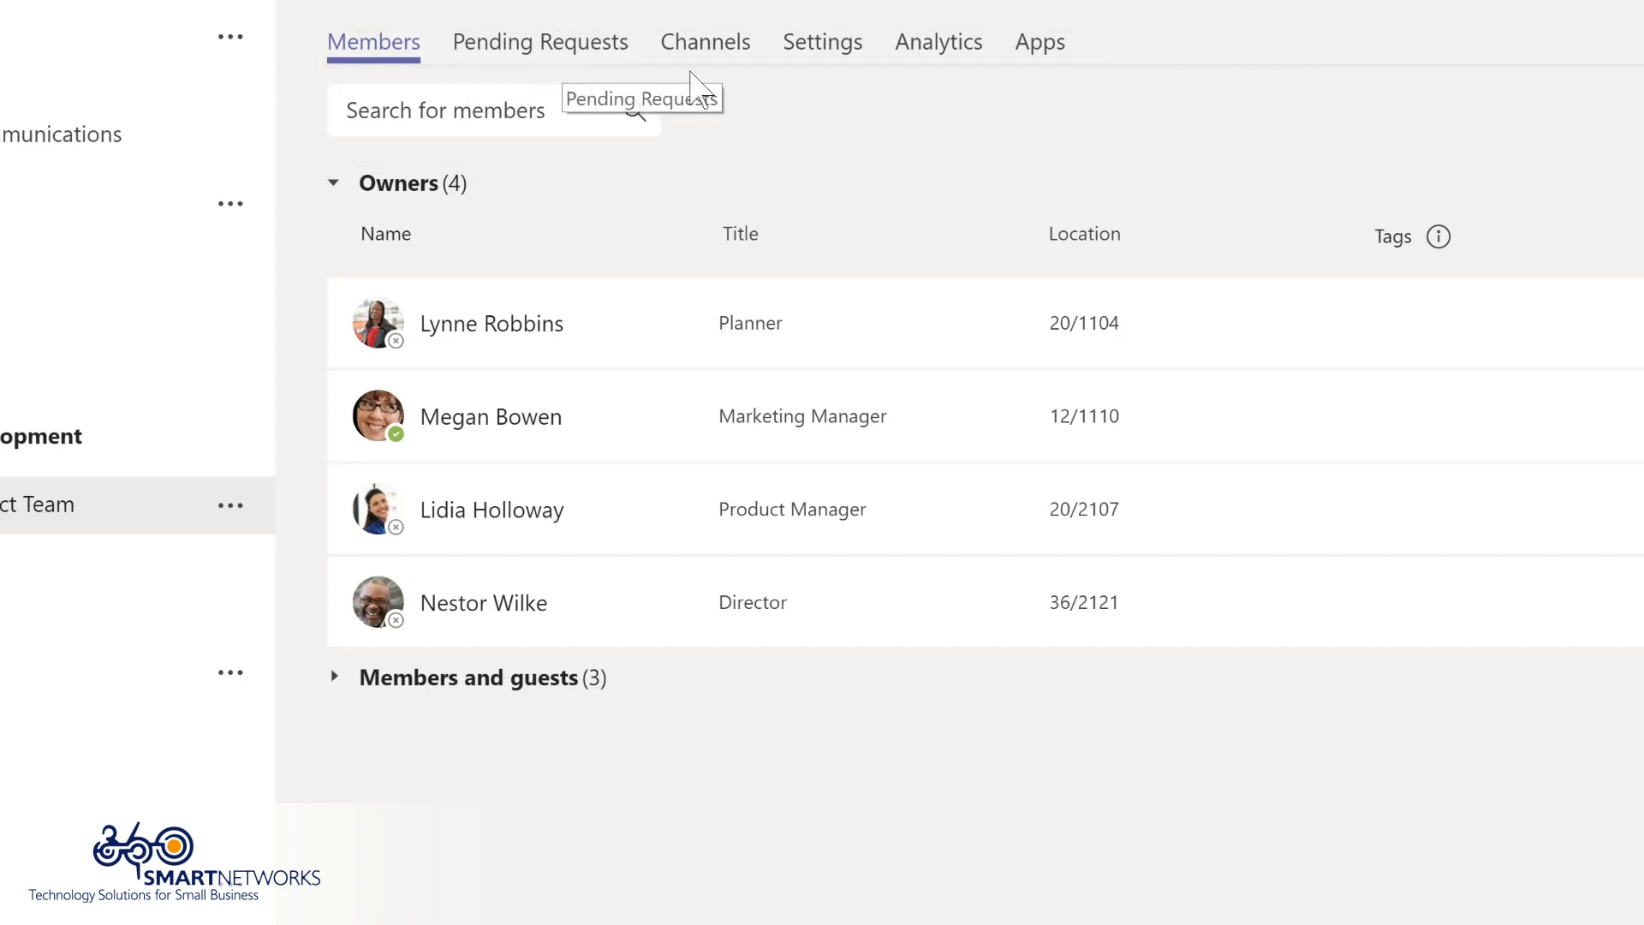
# Review the team's channels, then upload and save the round evergreen forest image as the team picture
pyautogui.click(705, 51)
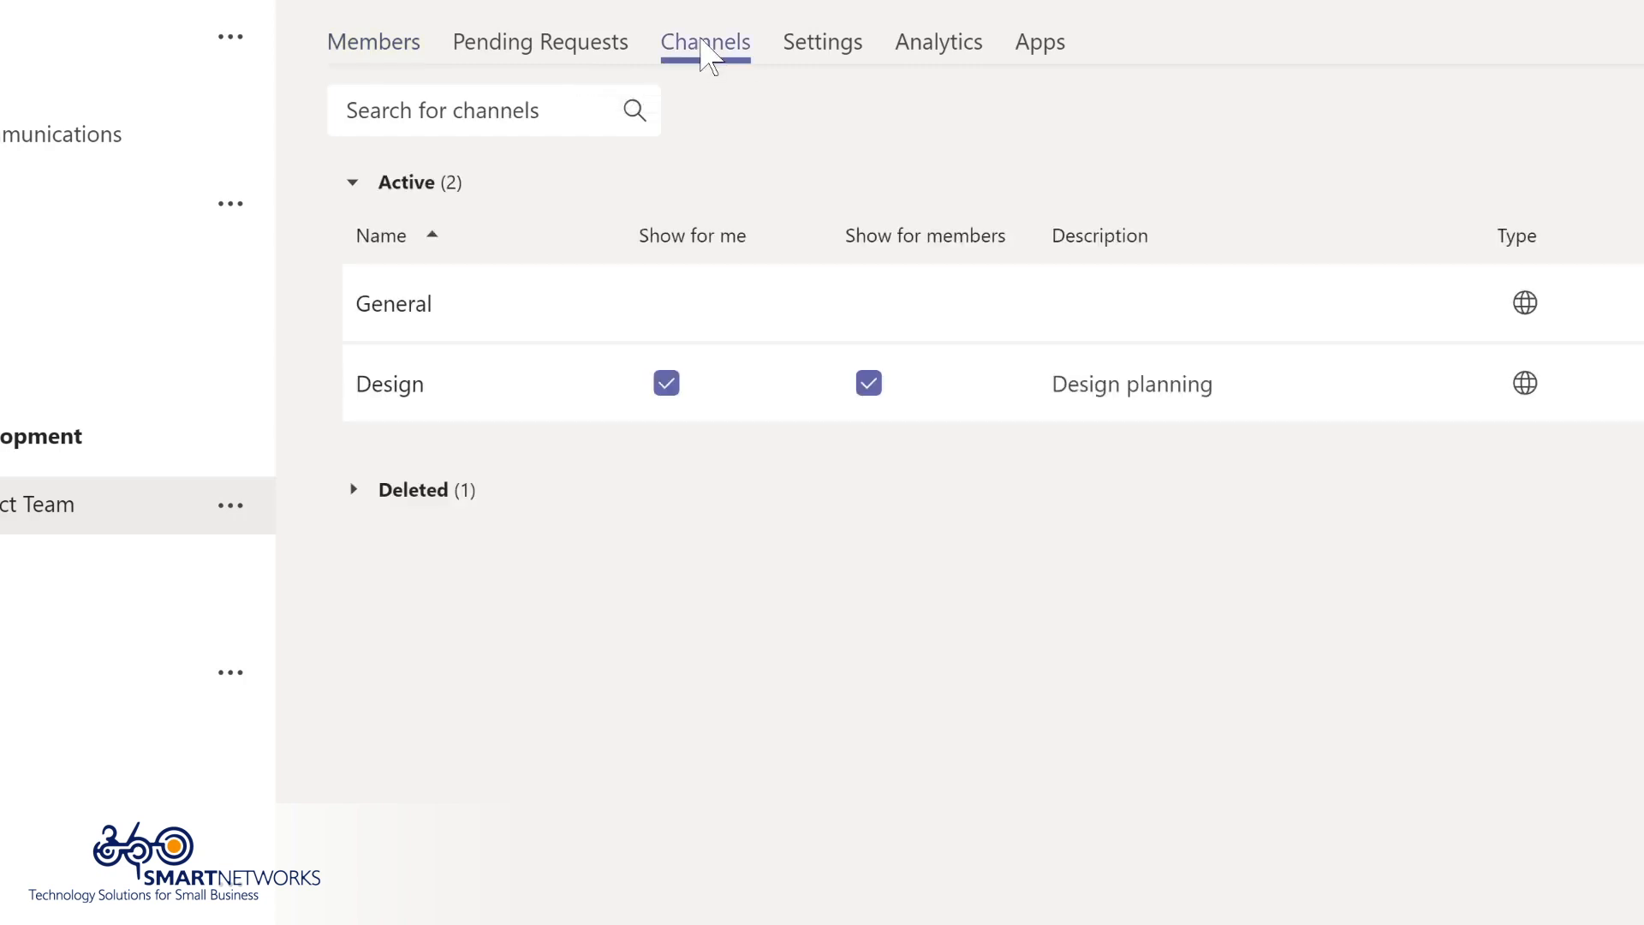
pyautogui.click(815, 50)
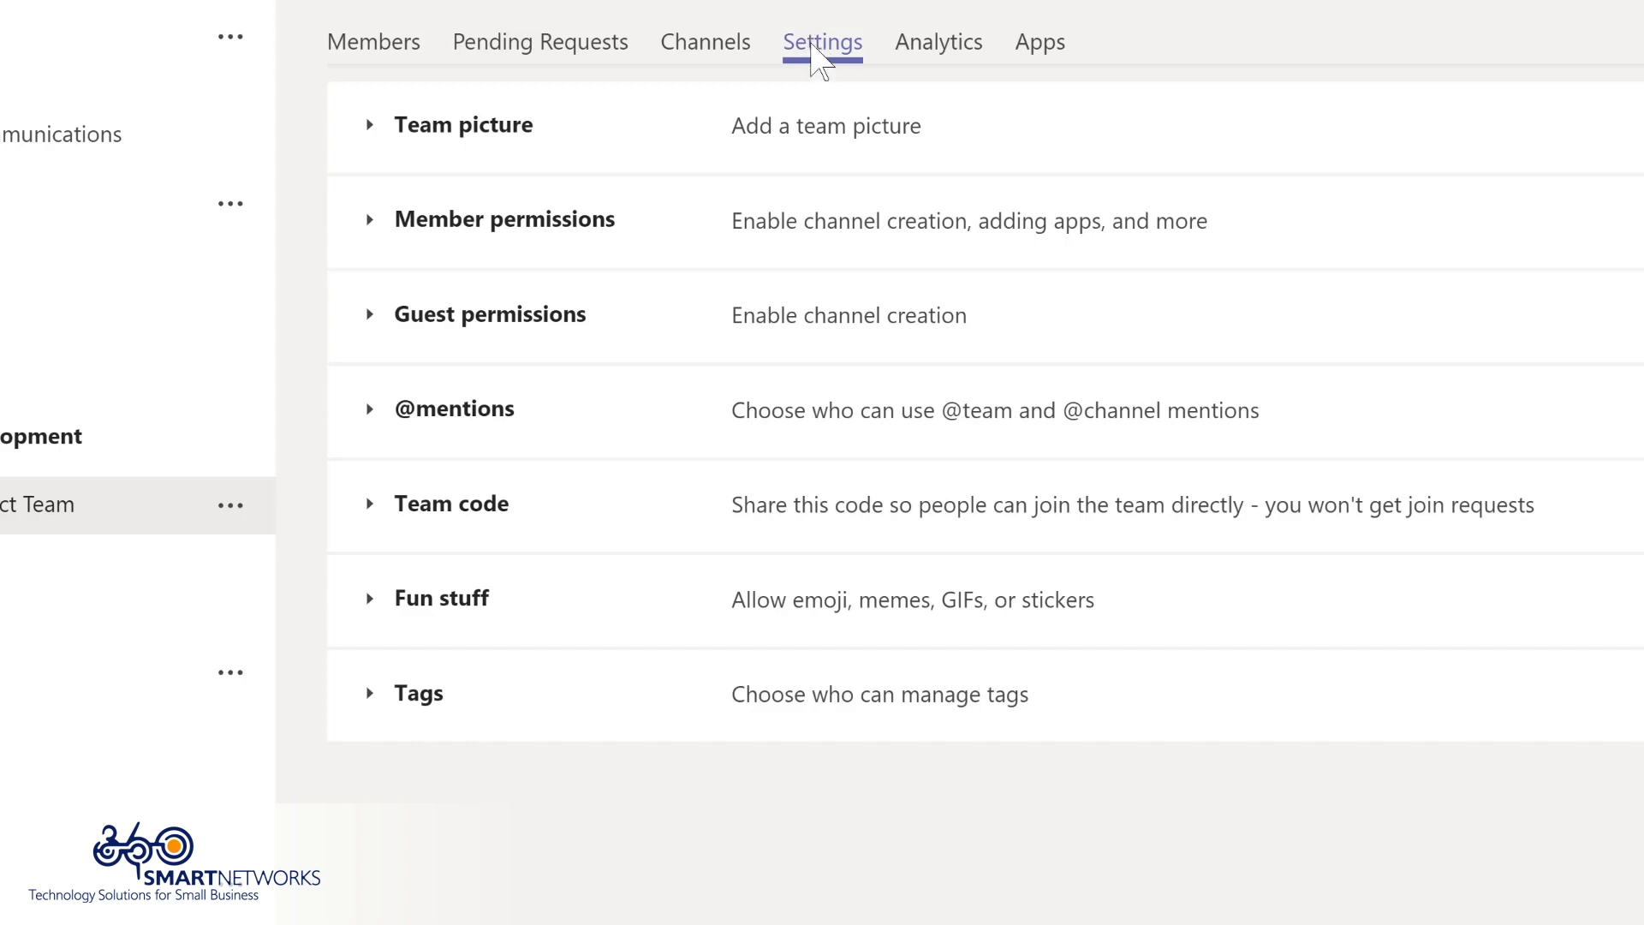
pyautogui.click(453, 137)
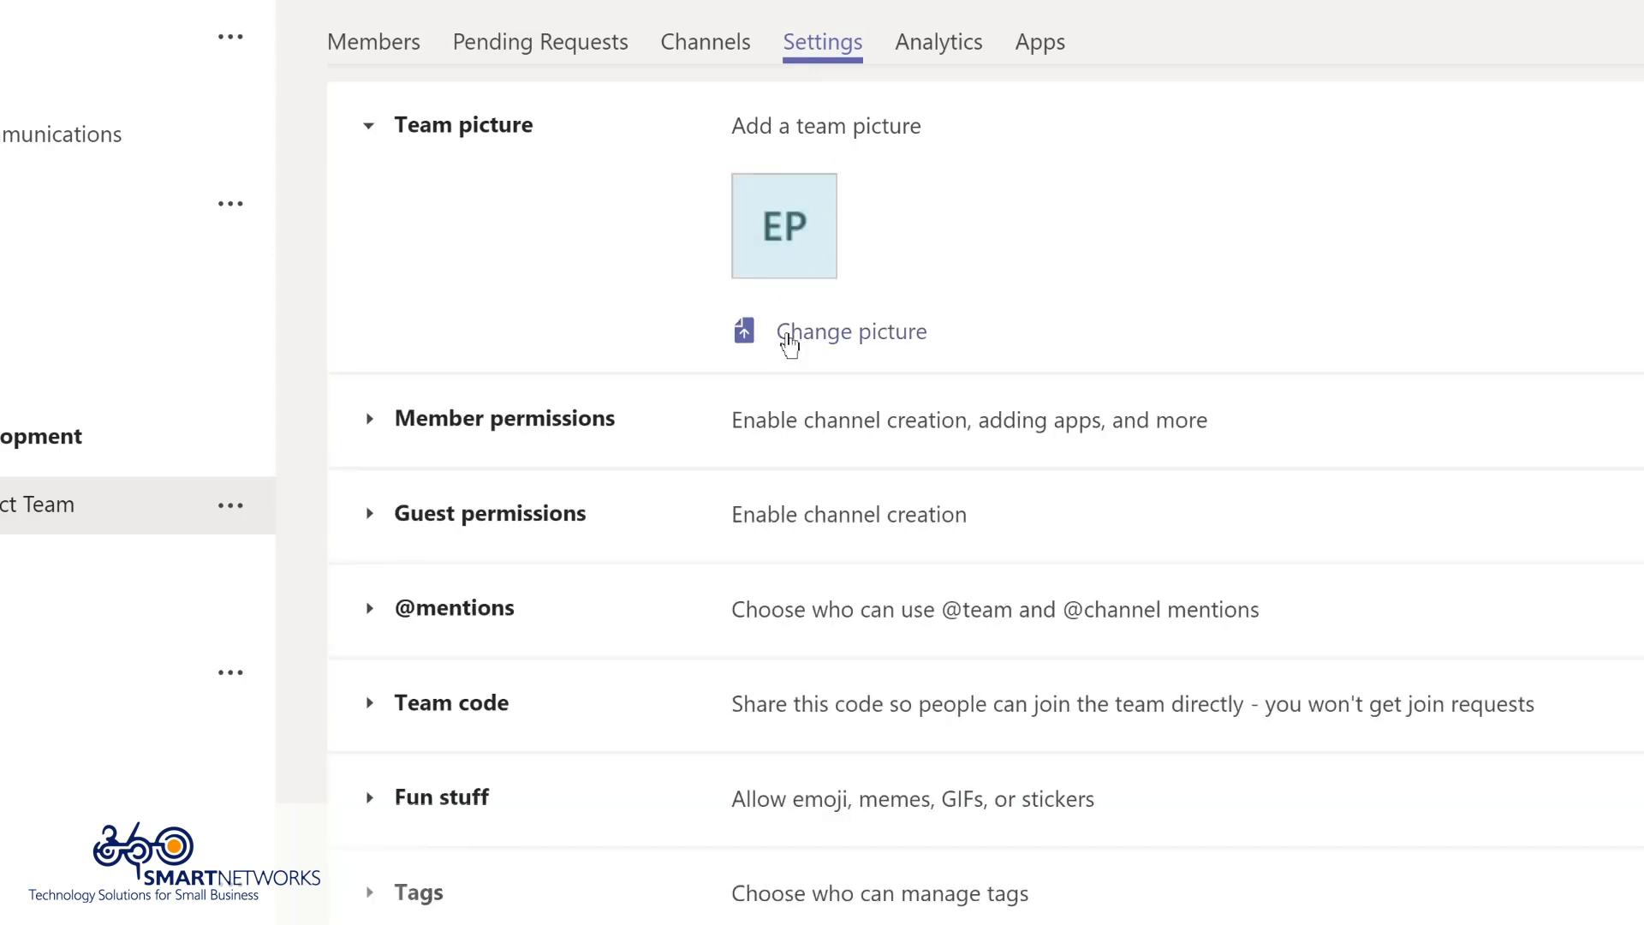
pyautogui.click(789, 344)
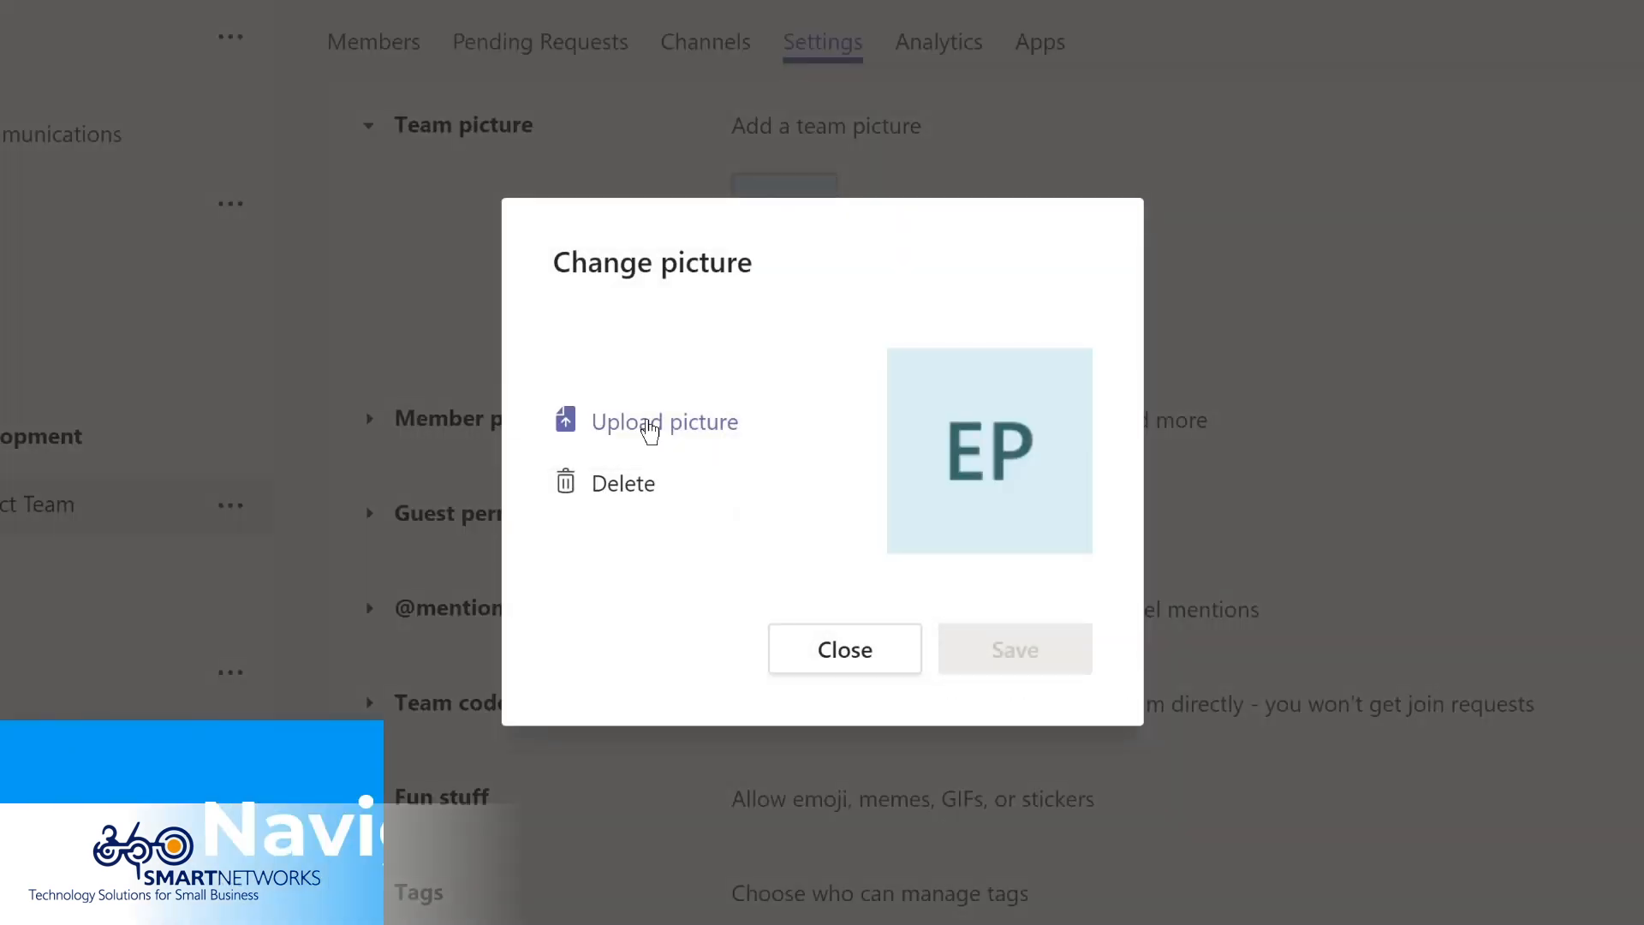
pyautogui.click(649, 423)
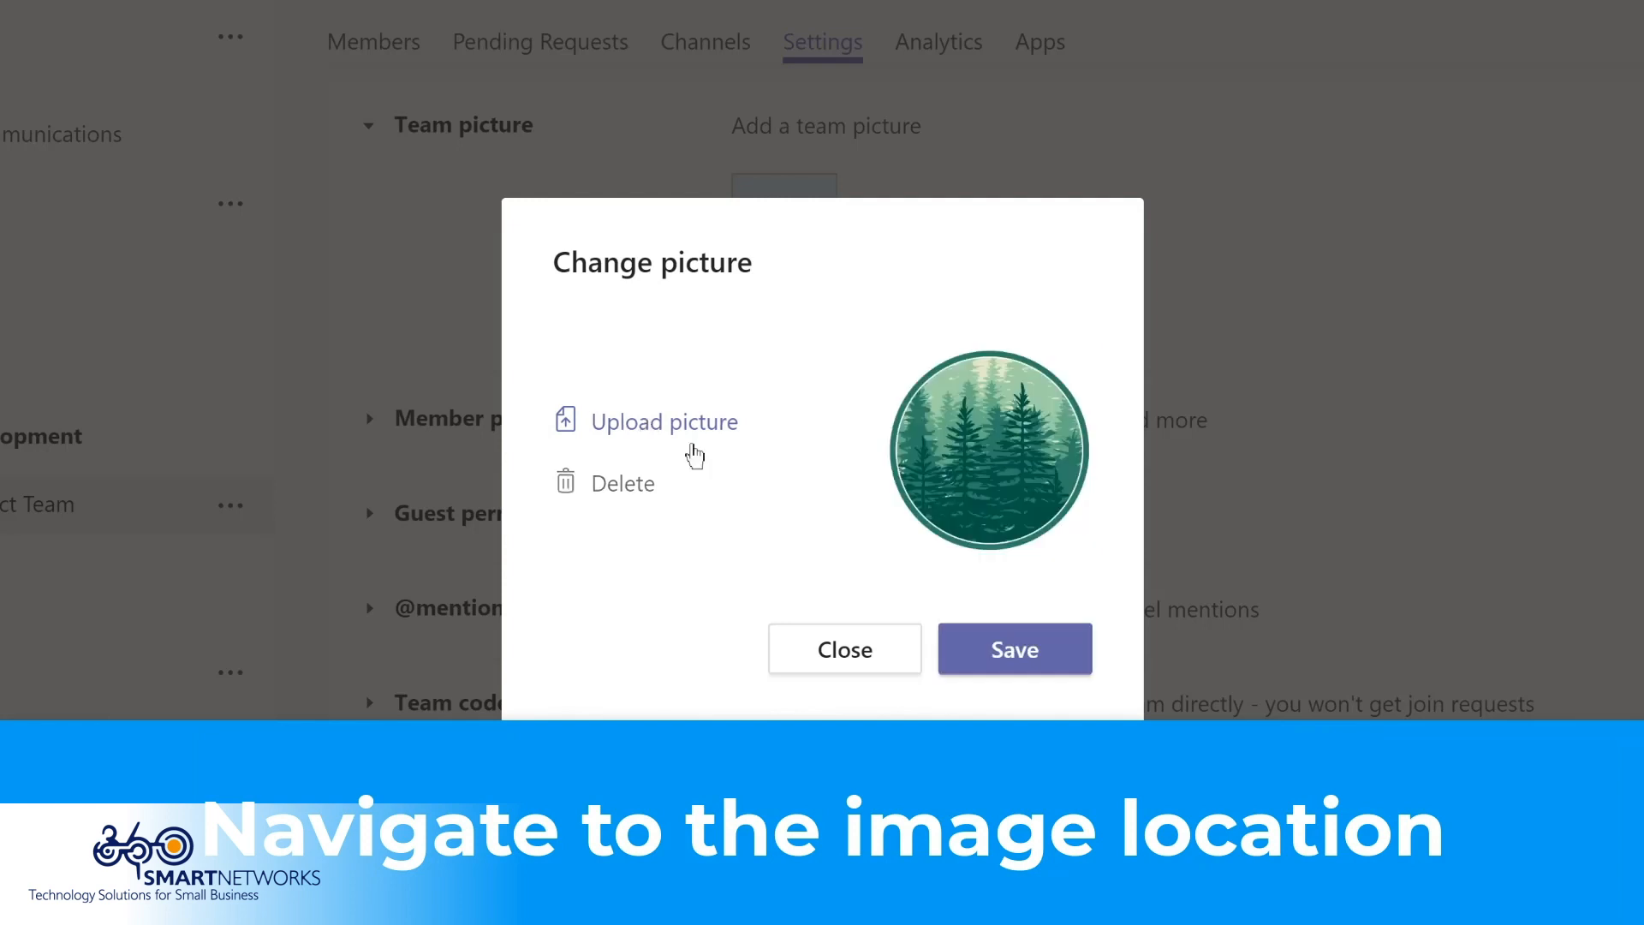
pyautogui.click(1015, 652)
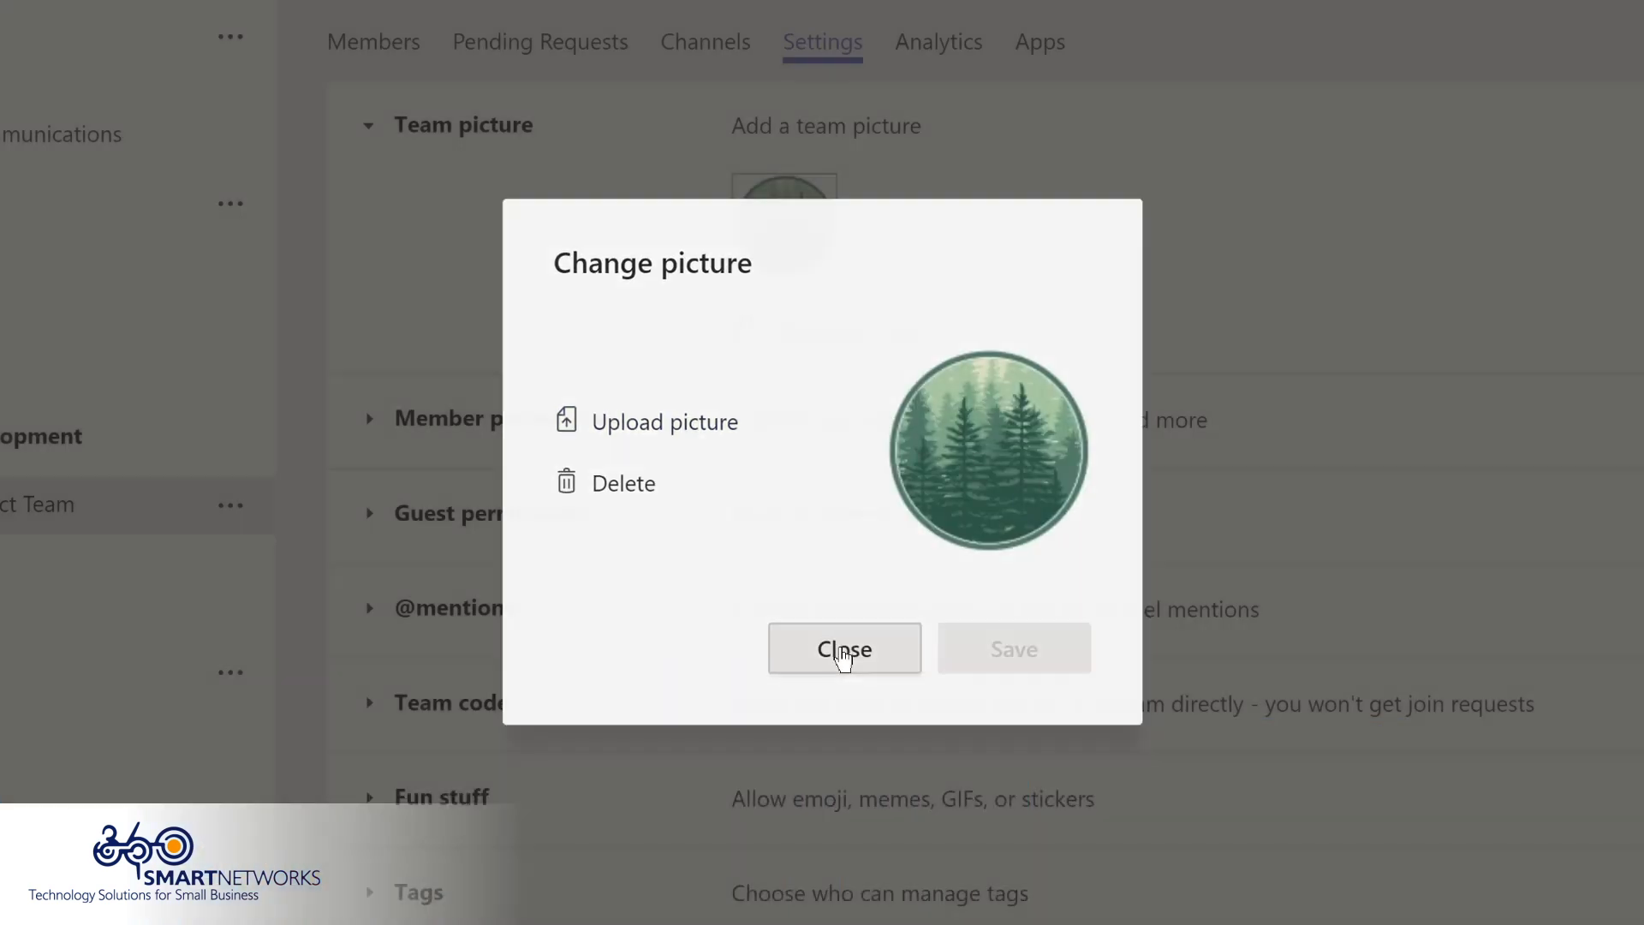
pyautogui.click(840, 648)
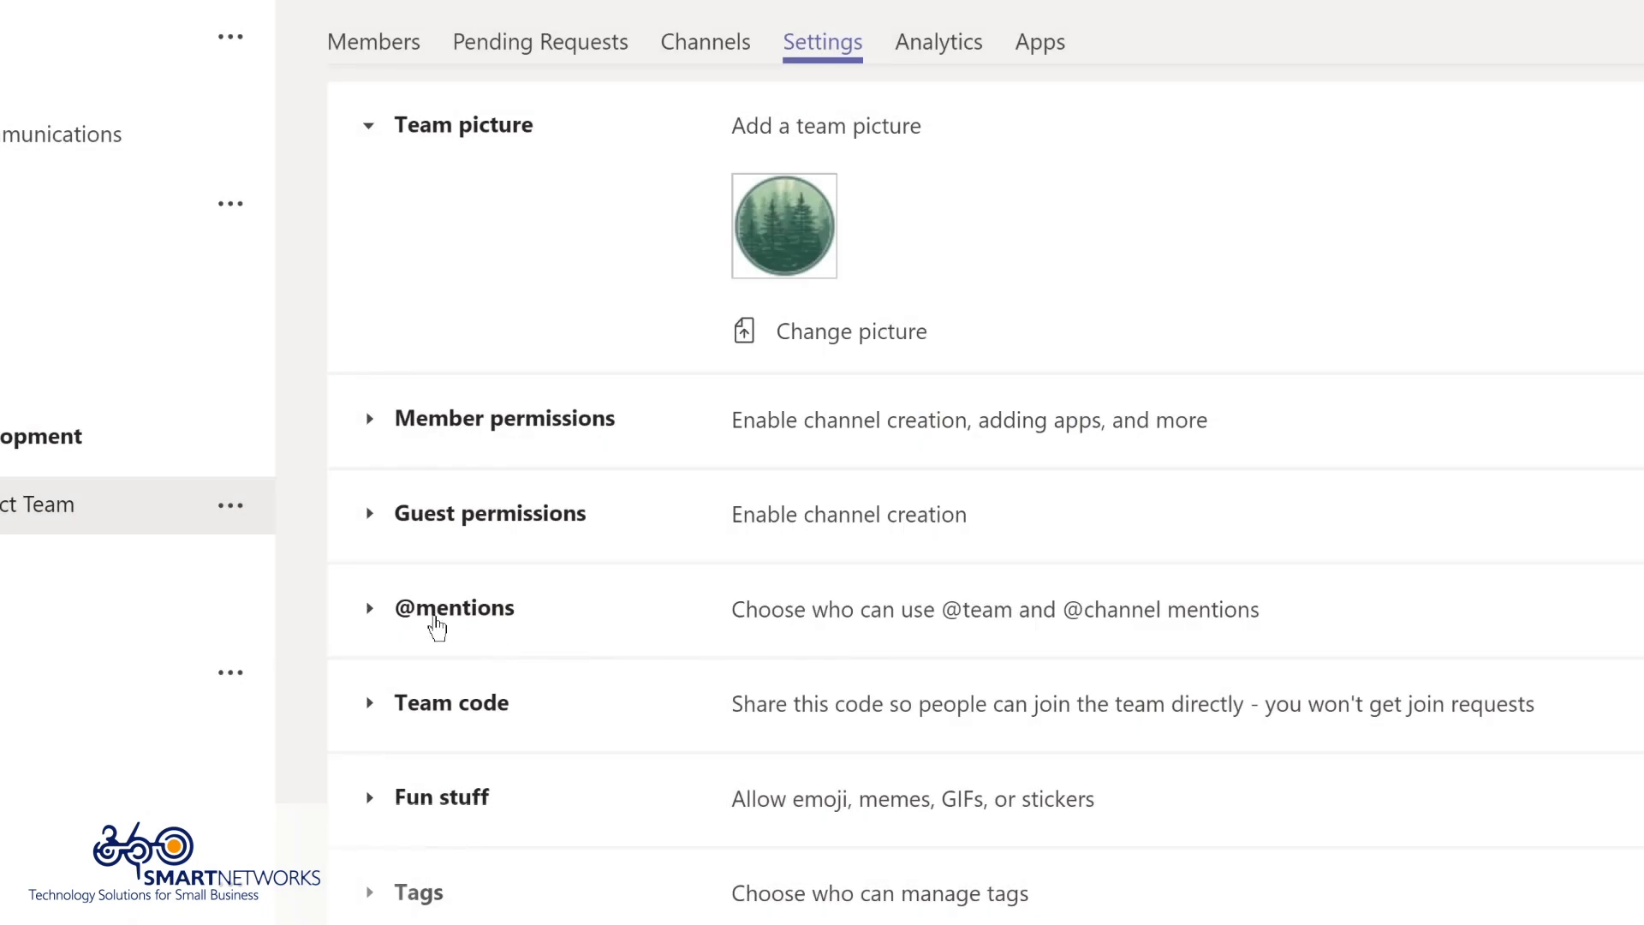
pyautogui.click(439, 611)
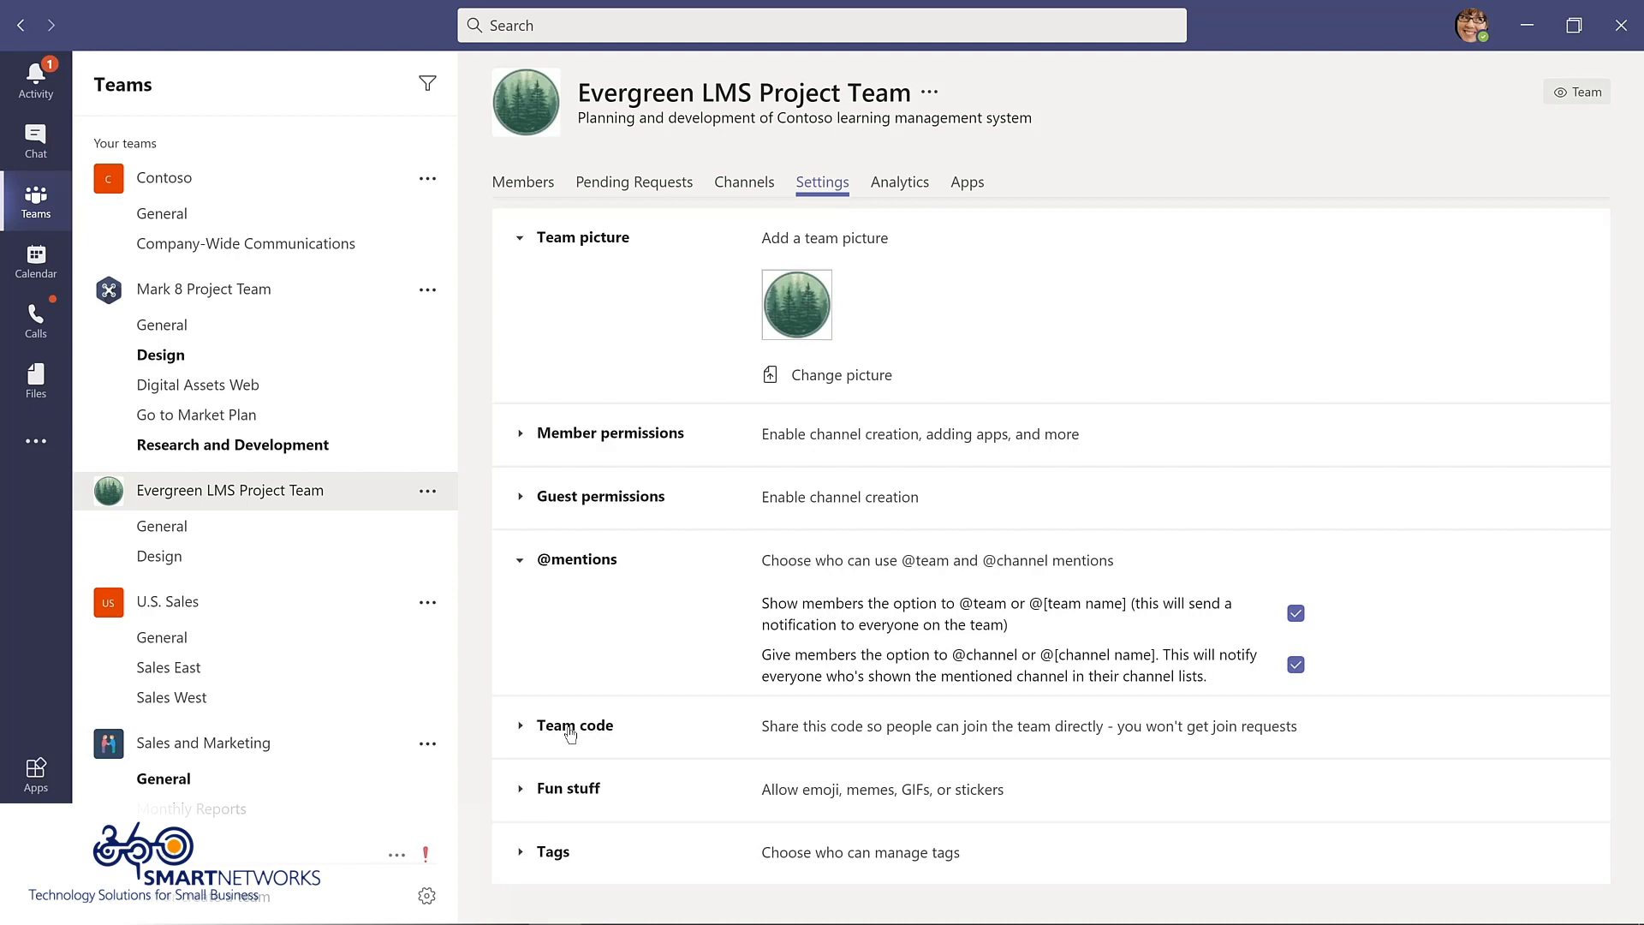
pyautogui.click(583, 791)
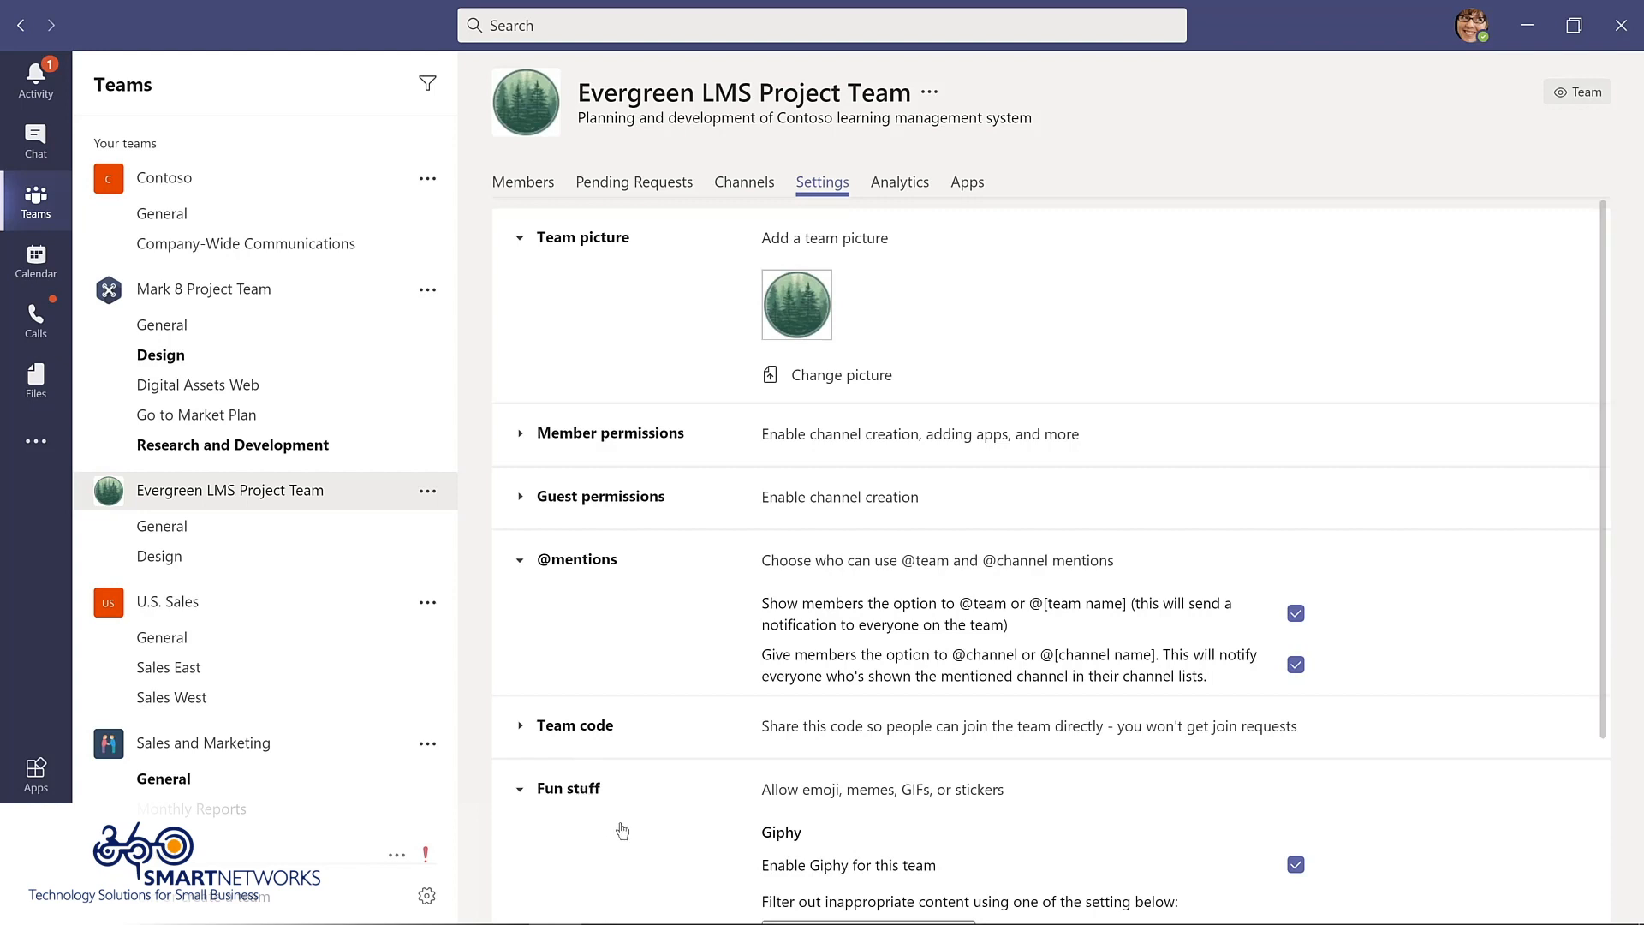
pyautogui.scroll(-3, 622, 825)
pyautogui.scroll(-3, 622, 824)
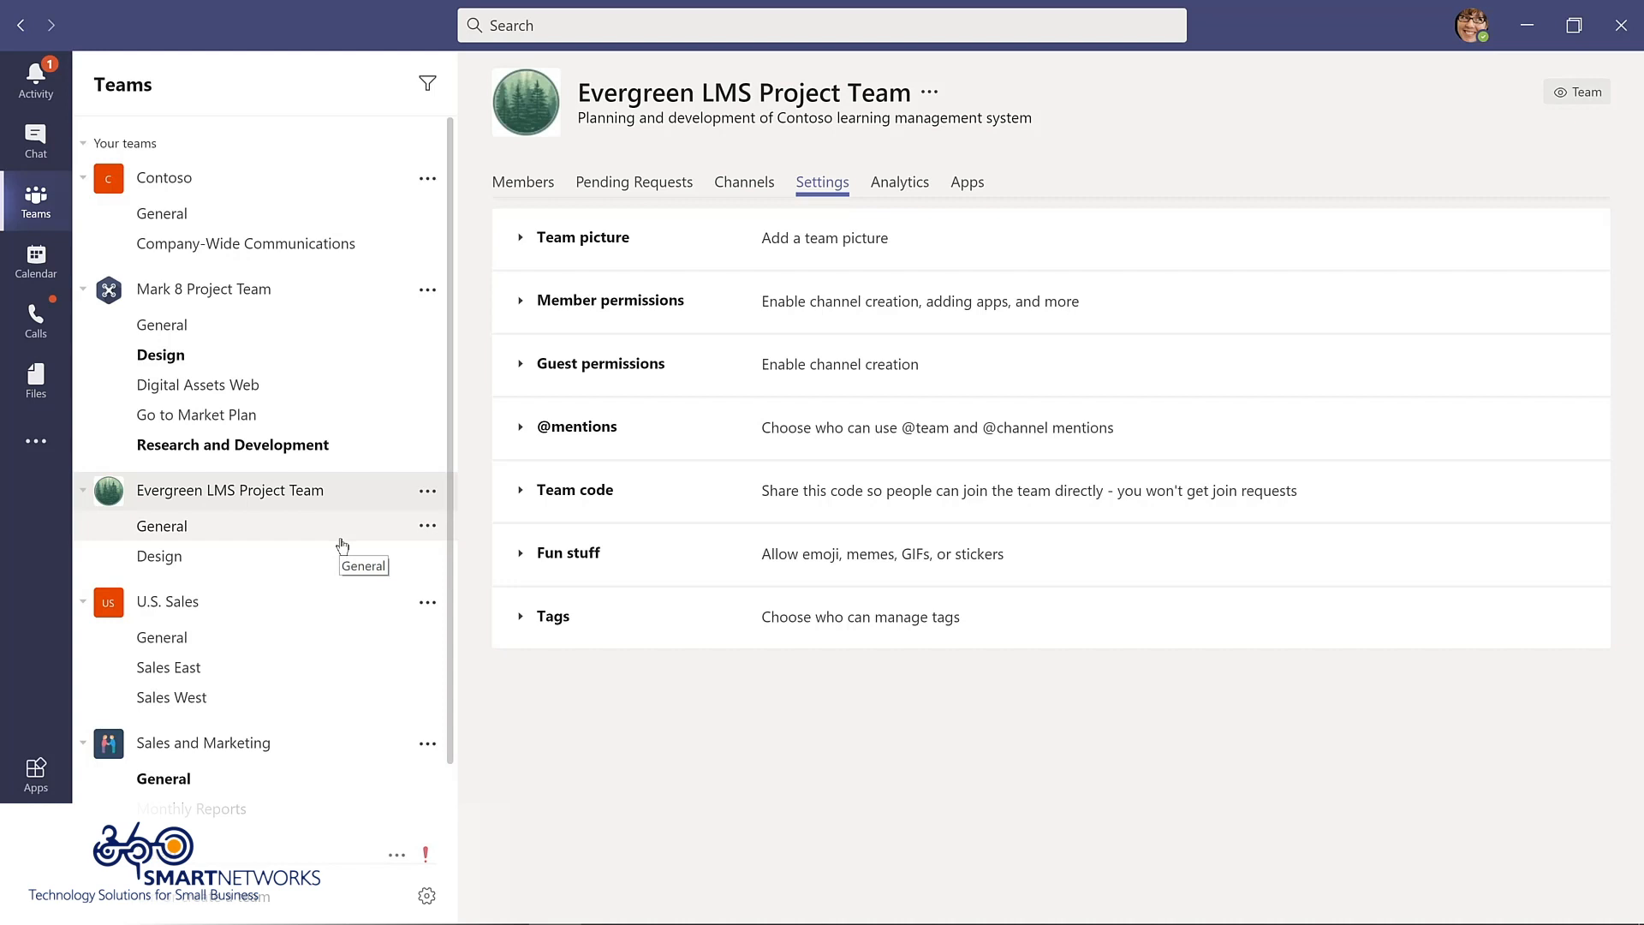
# Hide the Retail team from the teams list
pyautogui.scroll(-2, 377, 651)
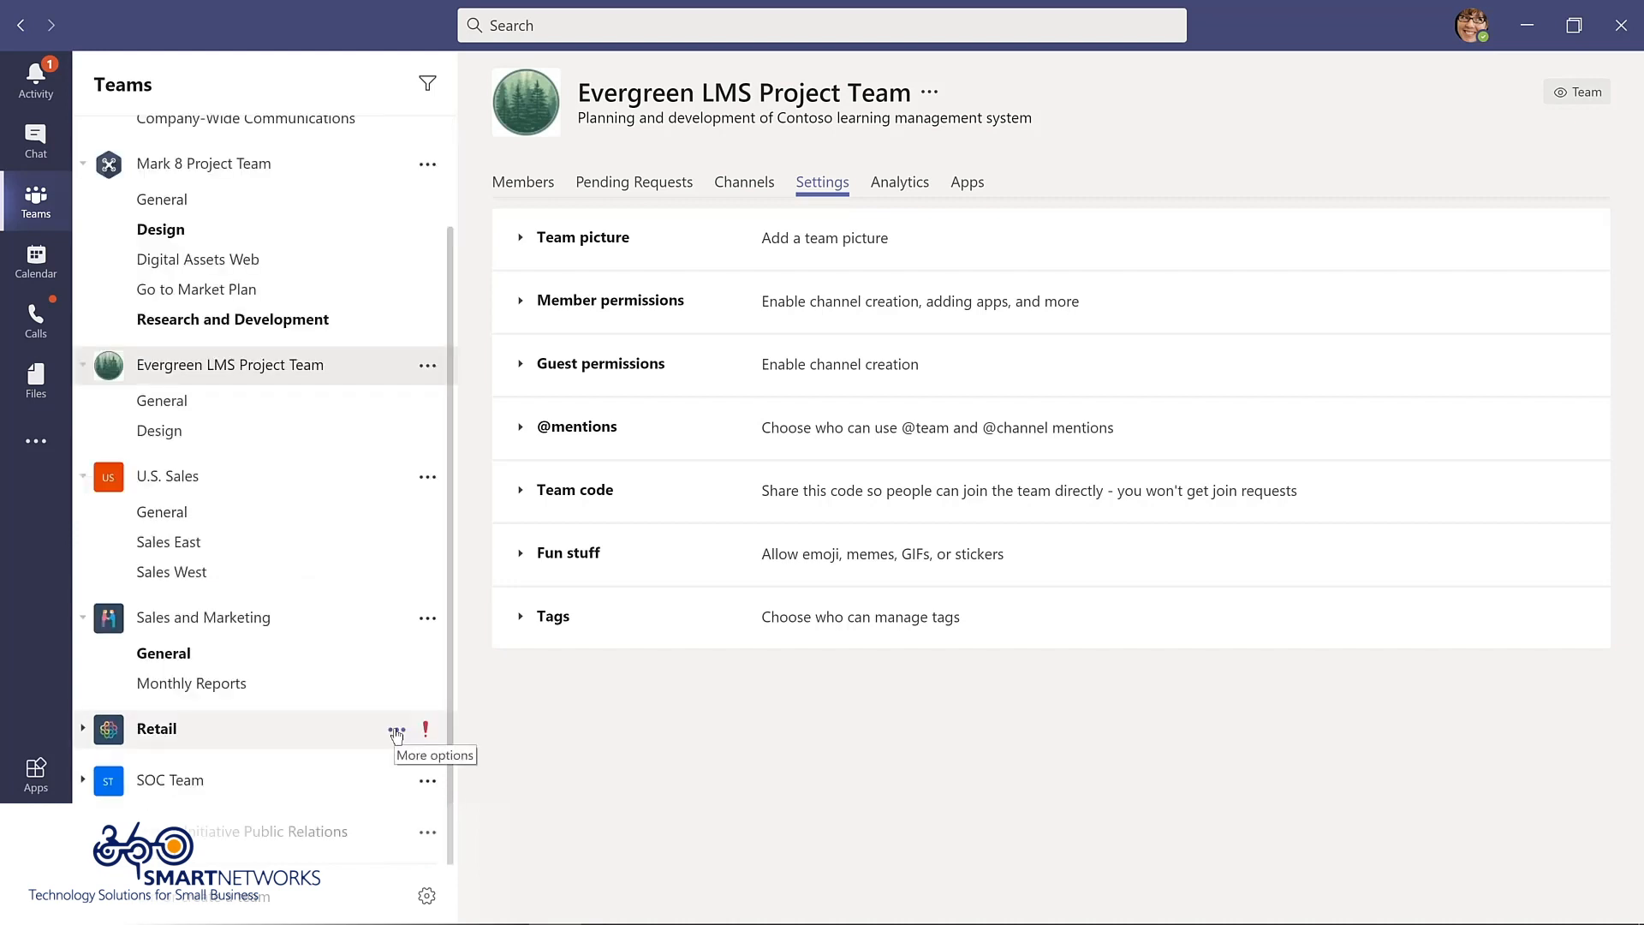
pyautogui.click(396, 732)
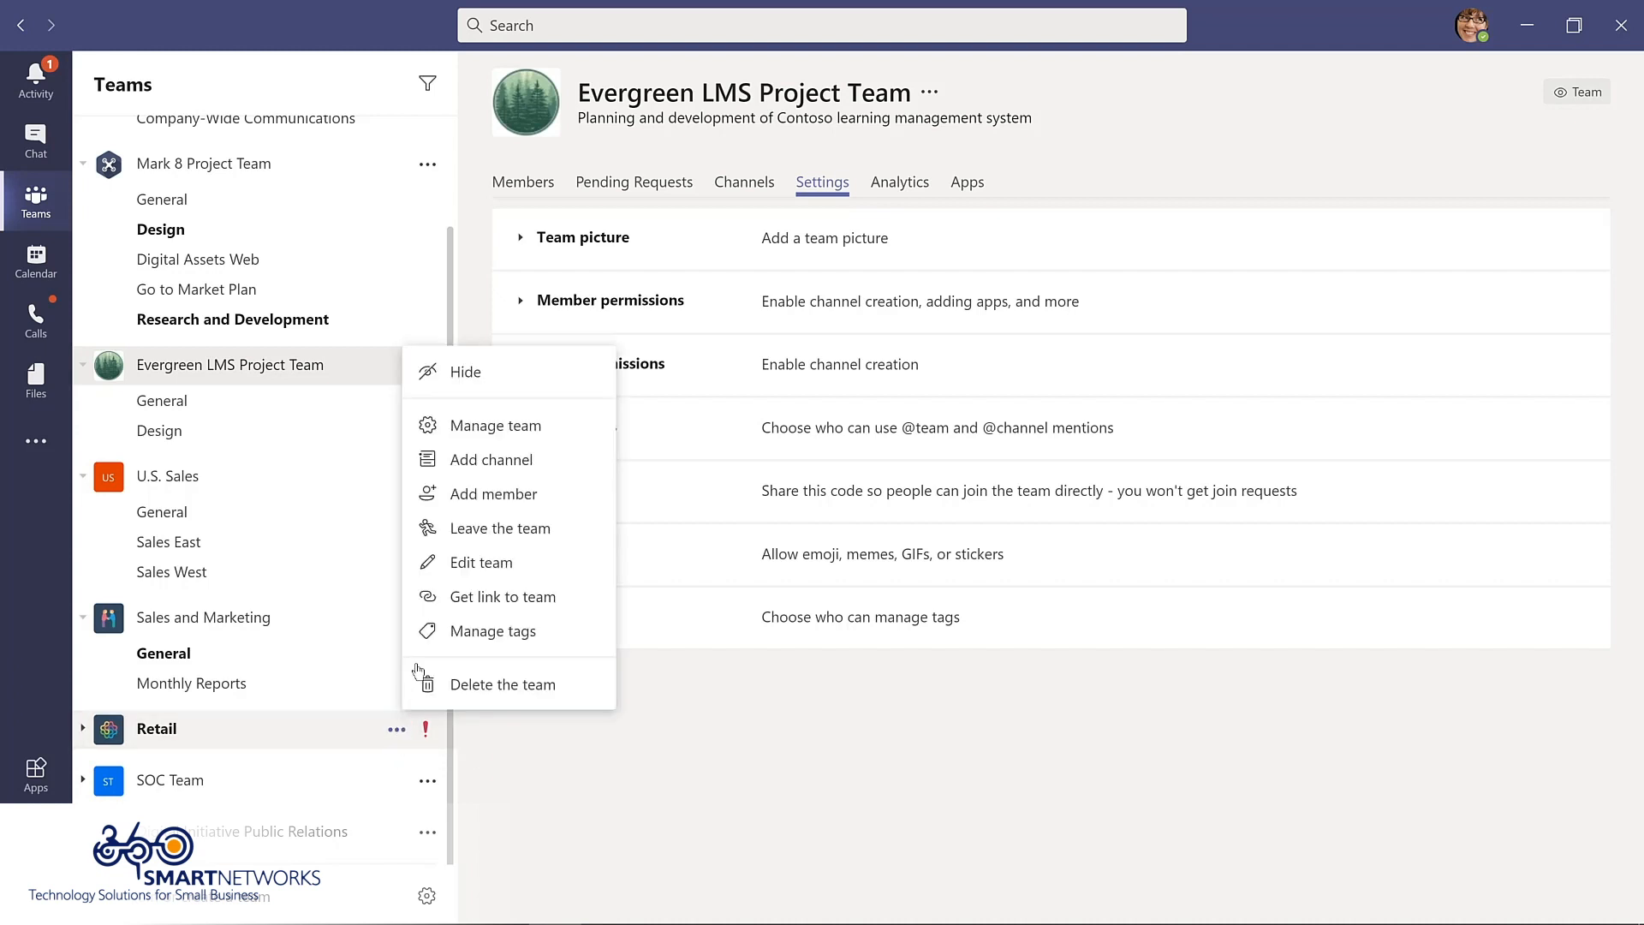
pyautogui.click(463, 373)
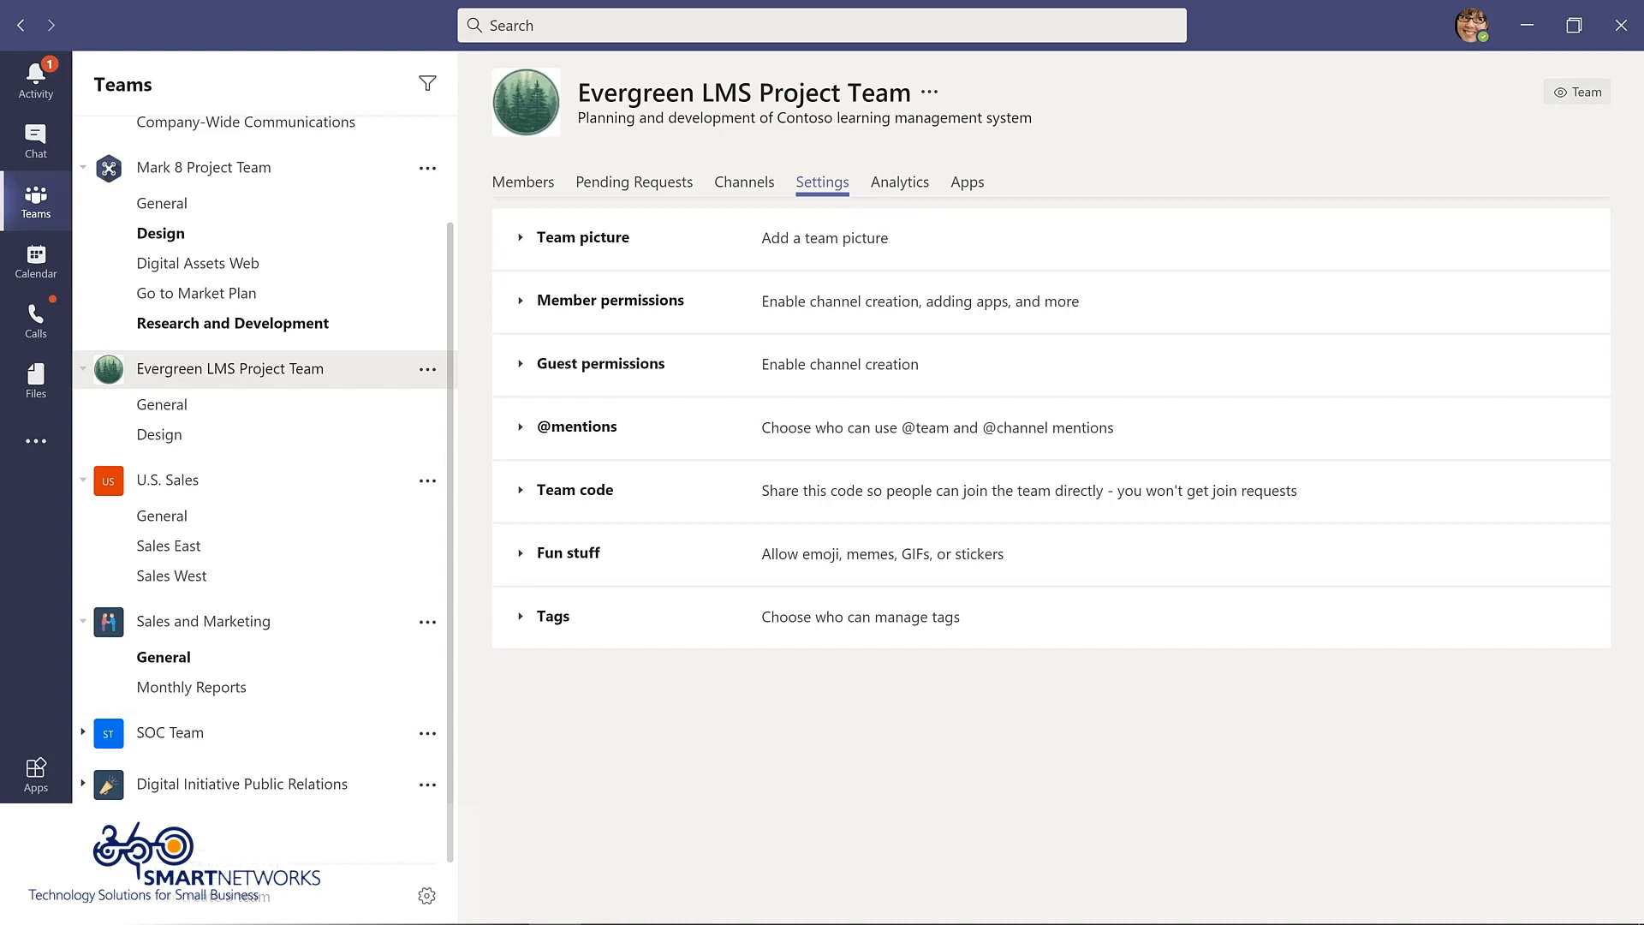
# Show the hidden Retail team among your teams again
pyautogui.scroll(-1, 266, 821)
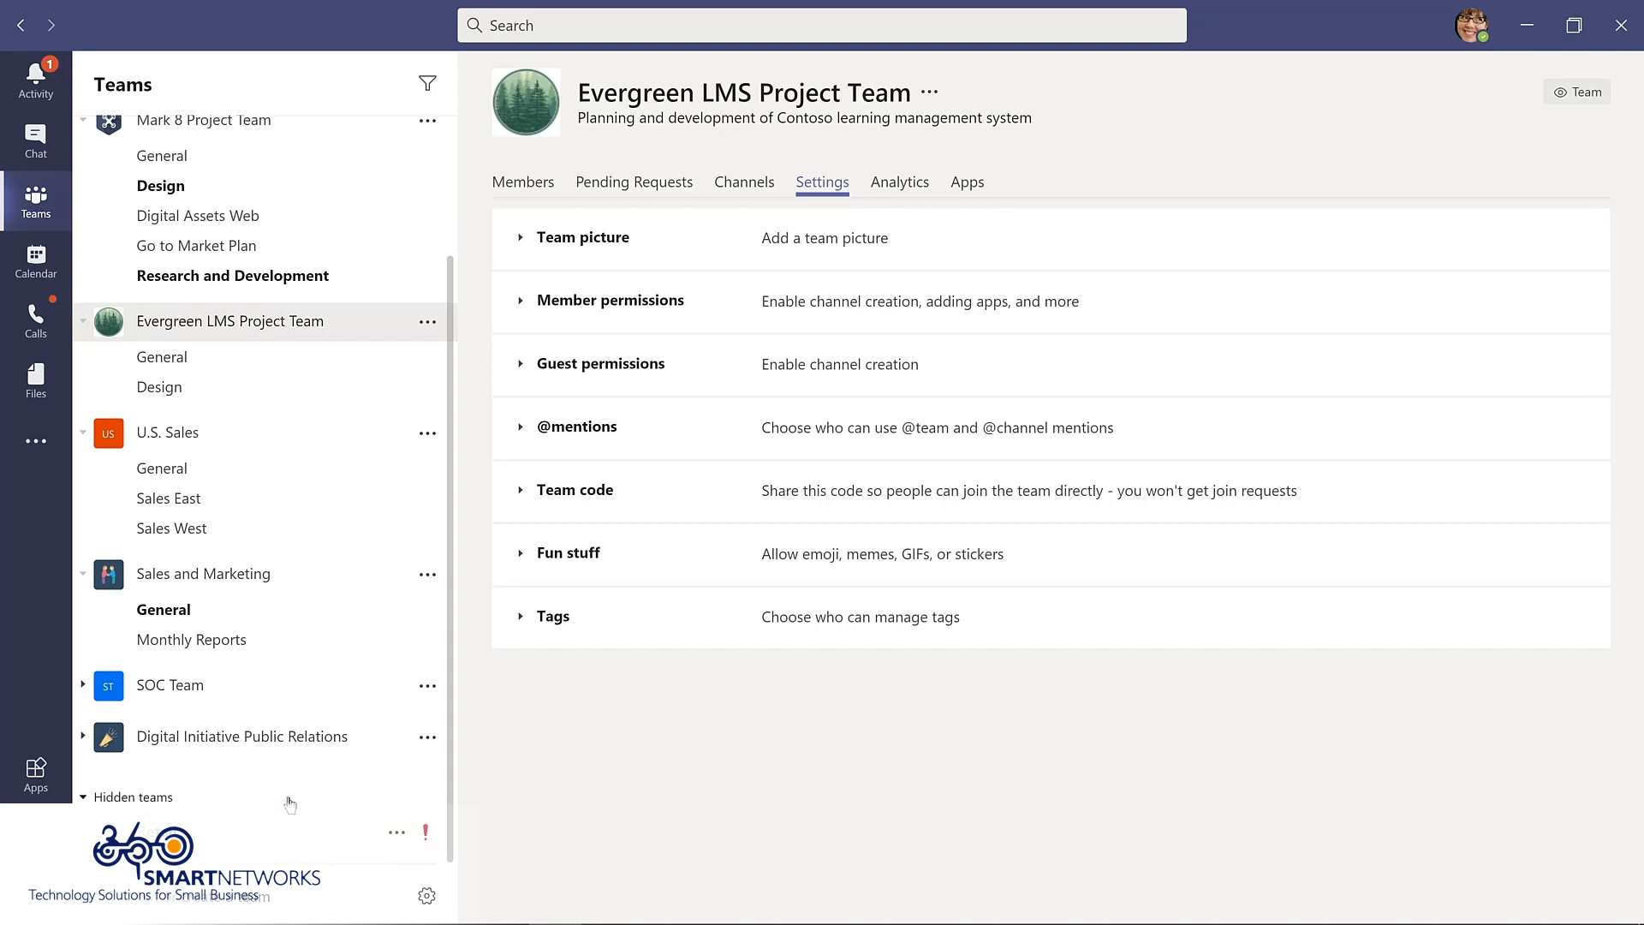
pyautogui.click(397, 835)
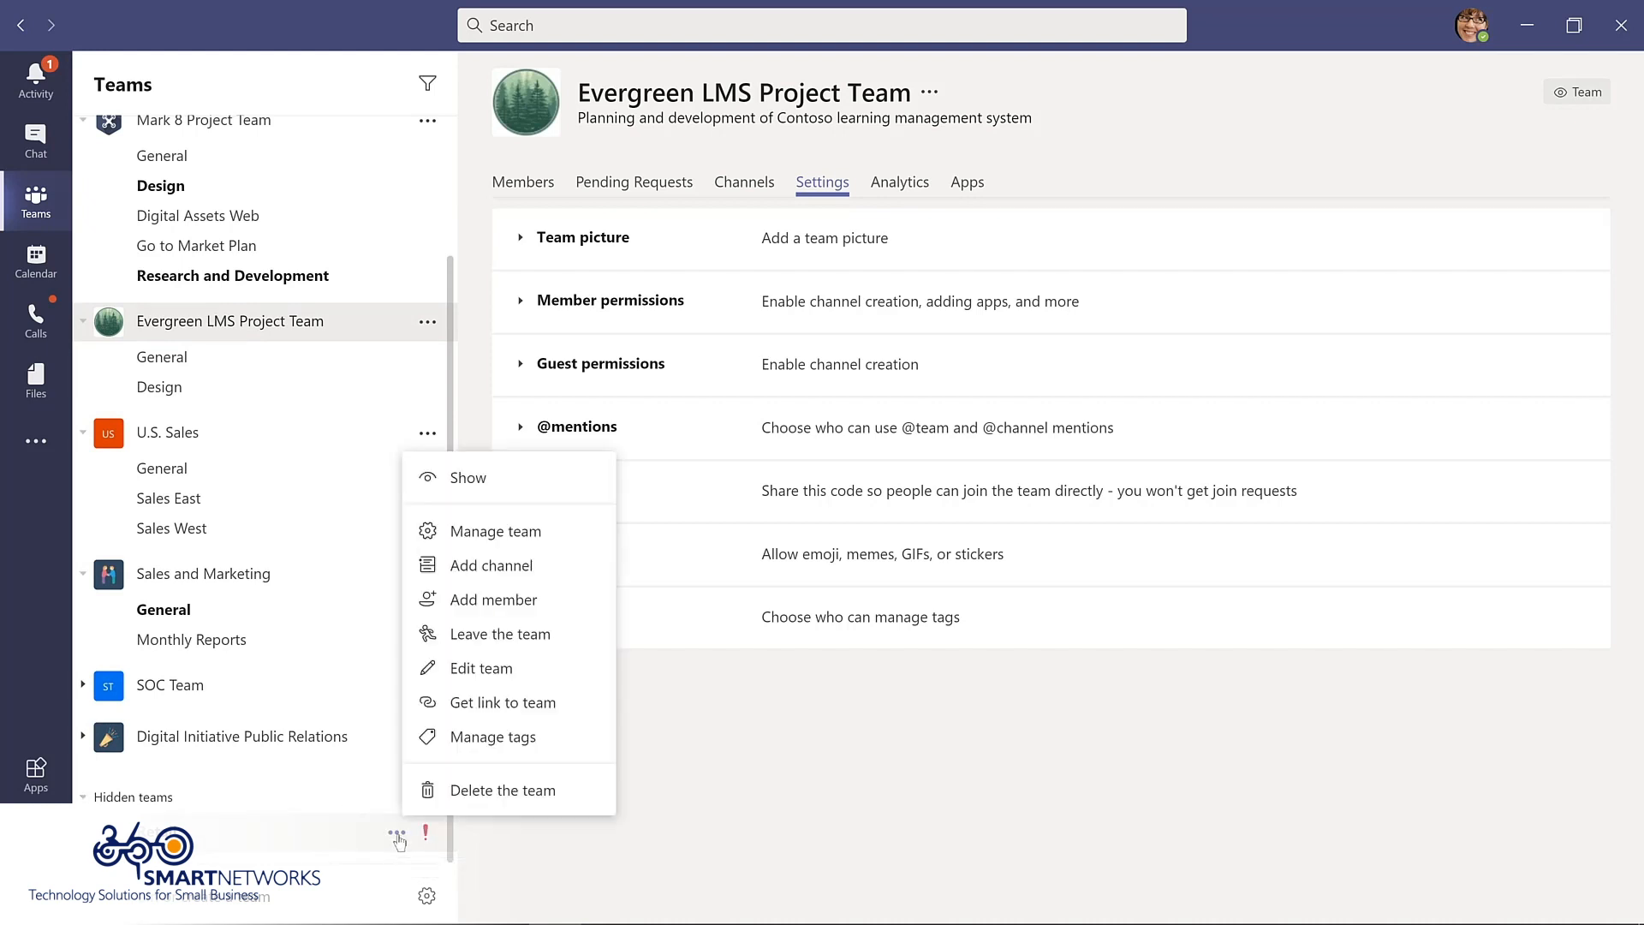
pyautogui.click(467, 479)
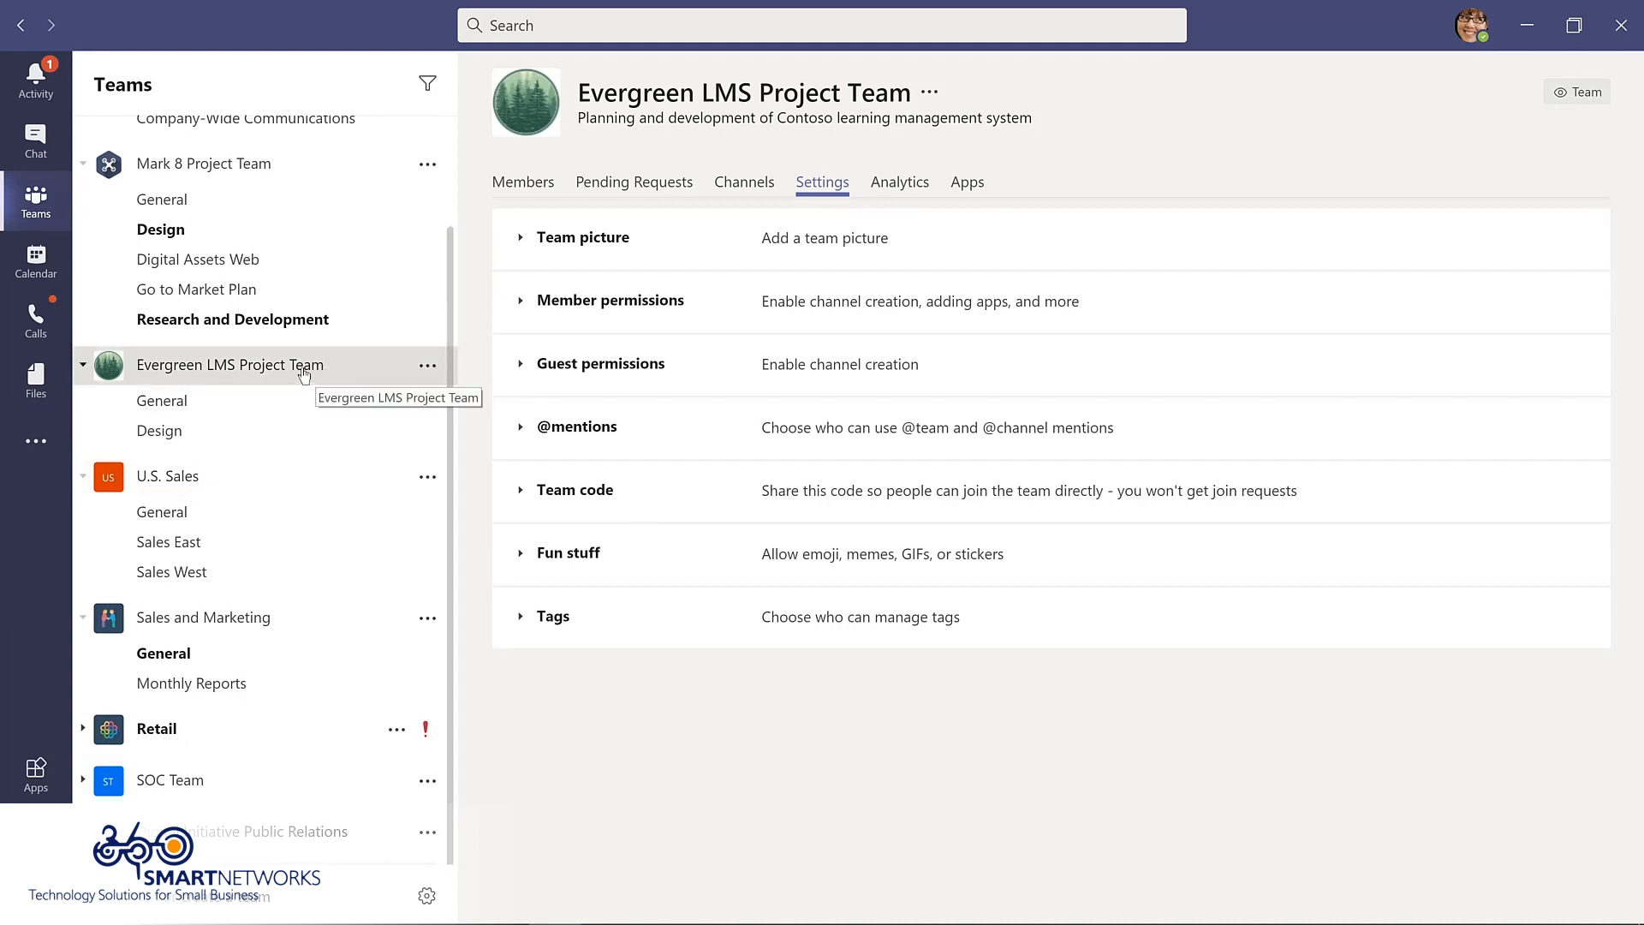
# Move Evergreen LMS Project Team above Mark 8 Project Team in the teams list
pyautogui.moveTo(304, 374); pyautogui.dragTo(289, 202)
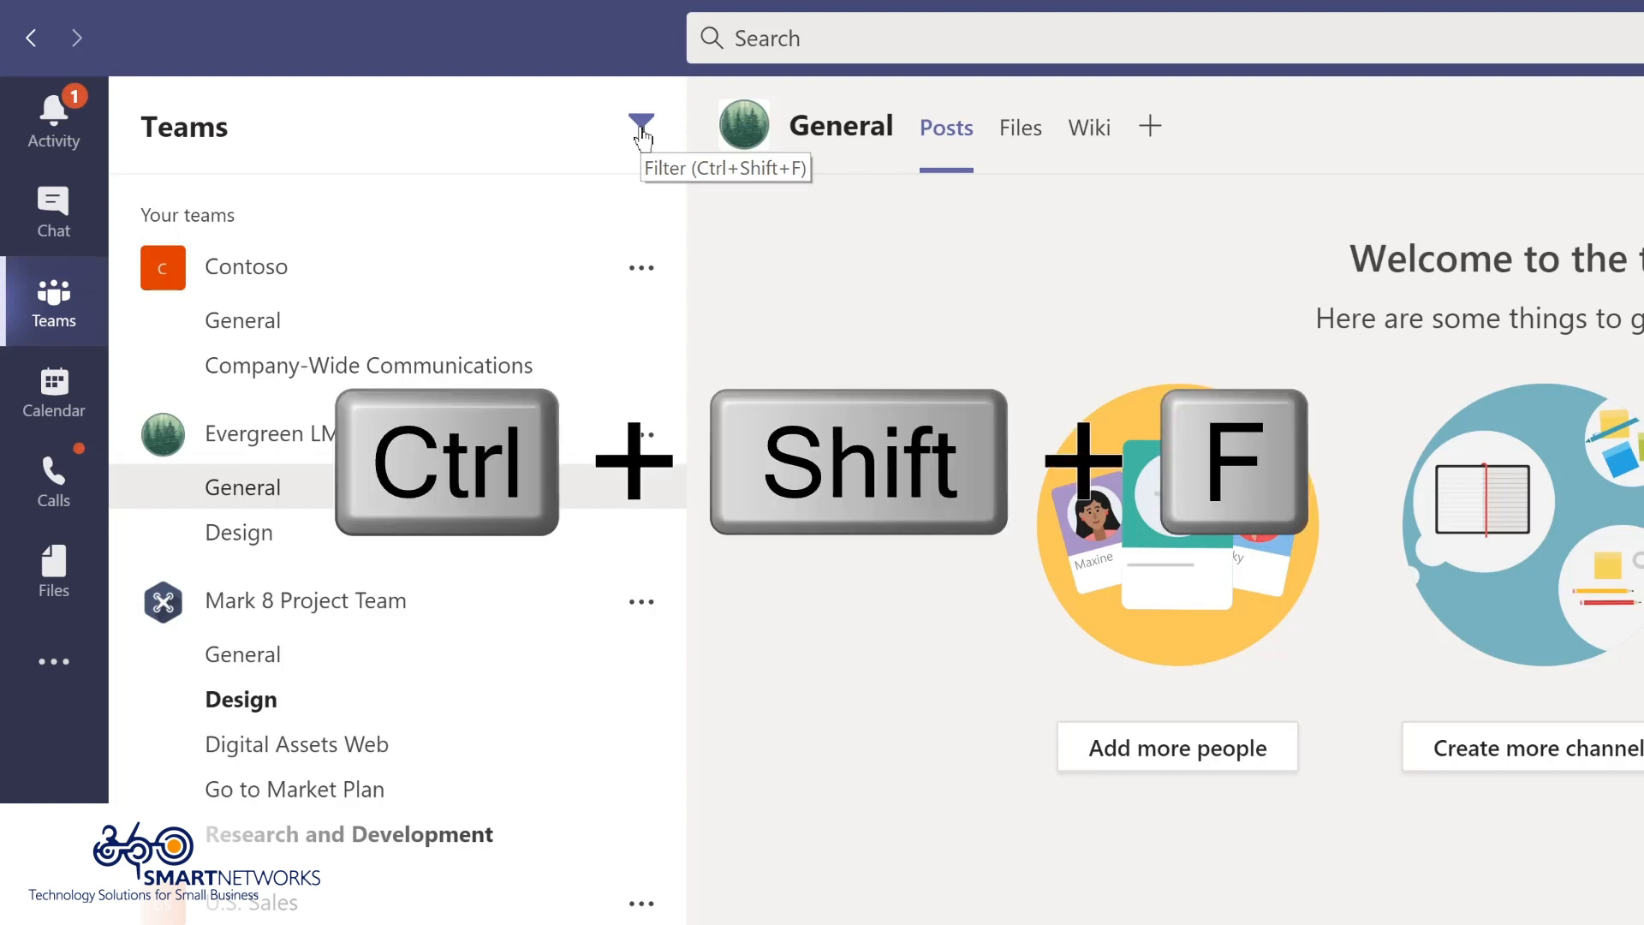
# Filter the teams list by "marketing", clear that filter, and filter it by "project"
pyautogui.hotkey('ctrl', 'shift', 'f')
pyautogui.write('m')
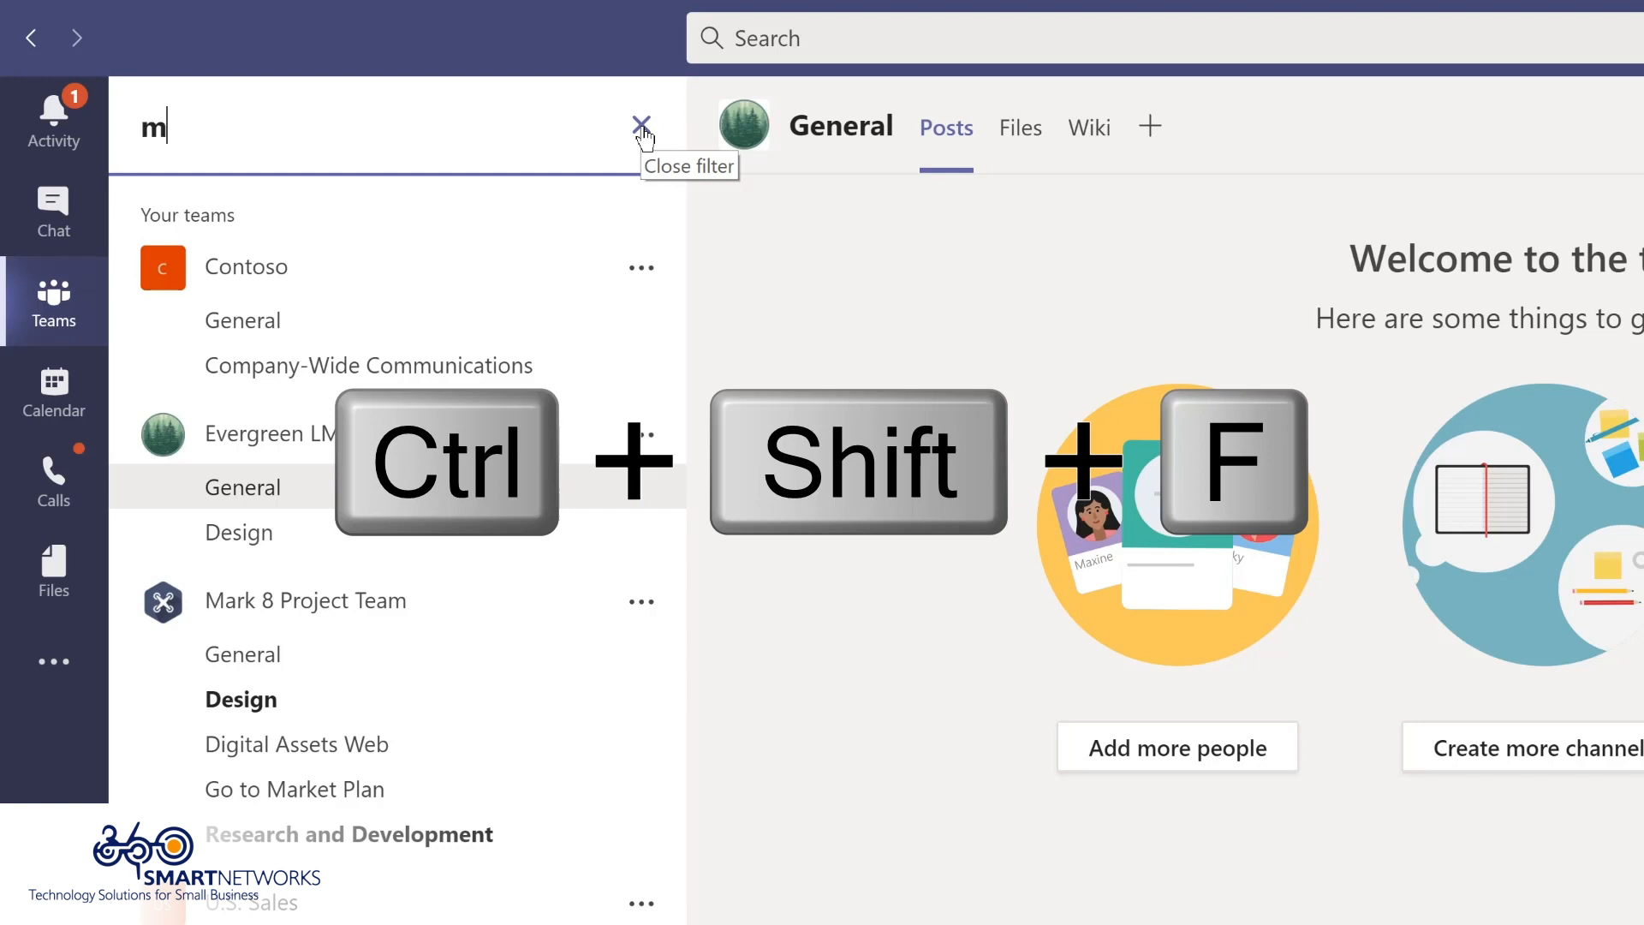
pyautogui.write('arketing')
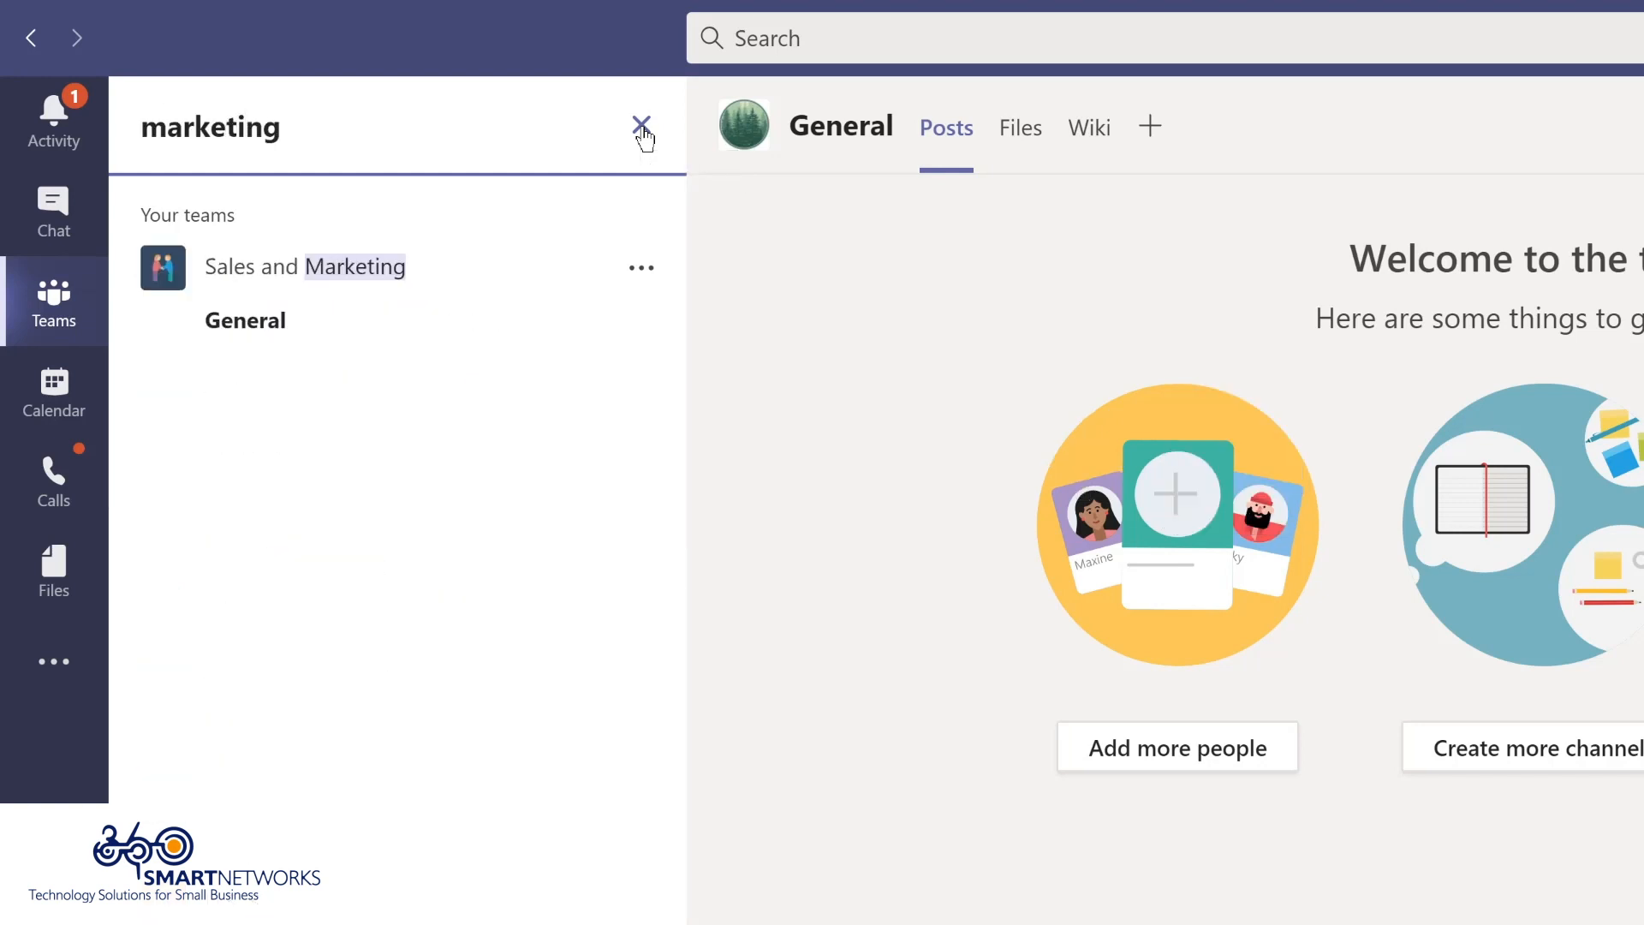
pyautogui.click(646, 128)
pyautogui.write('proj')
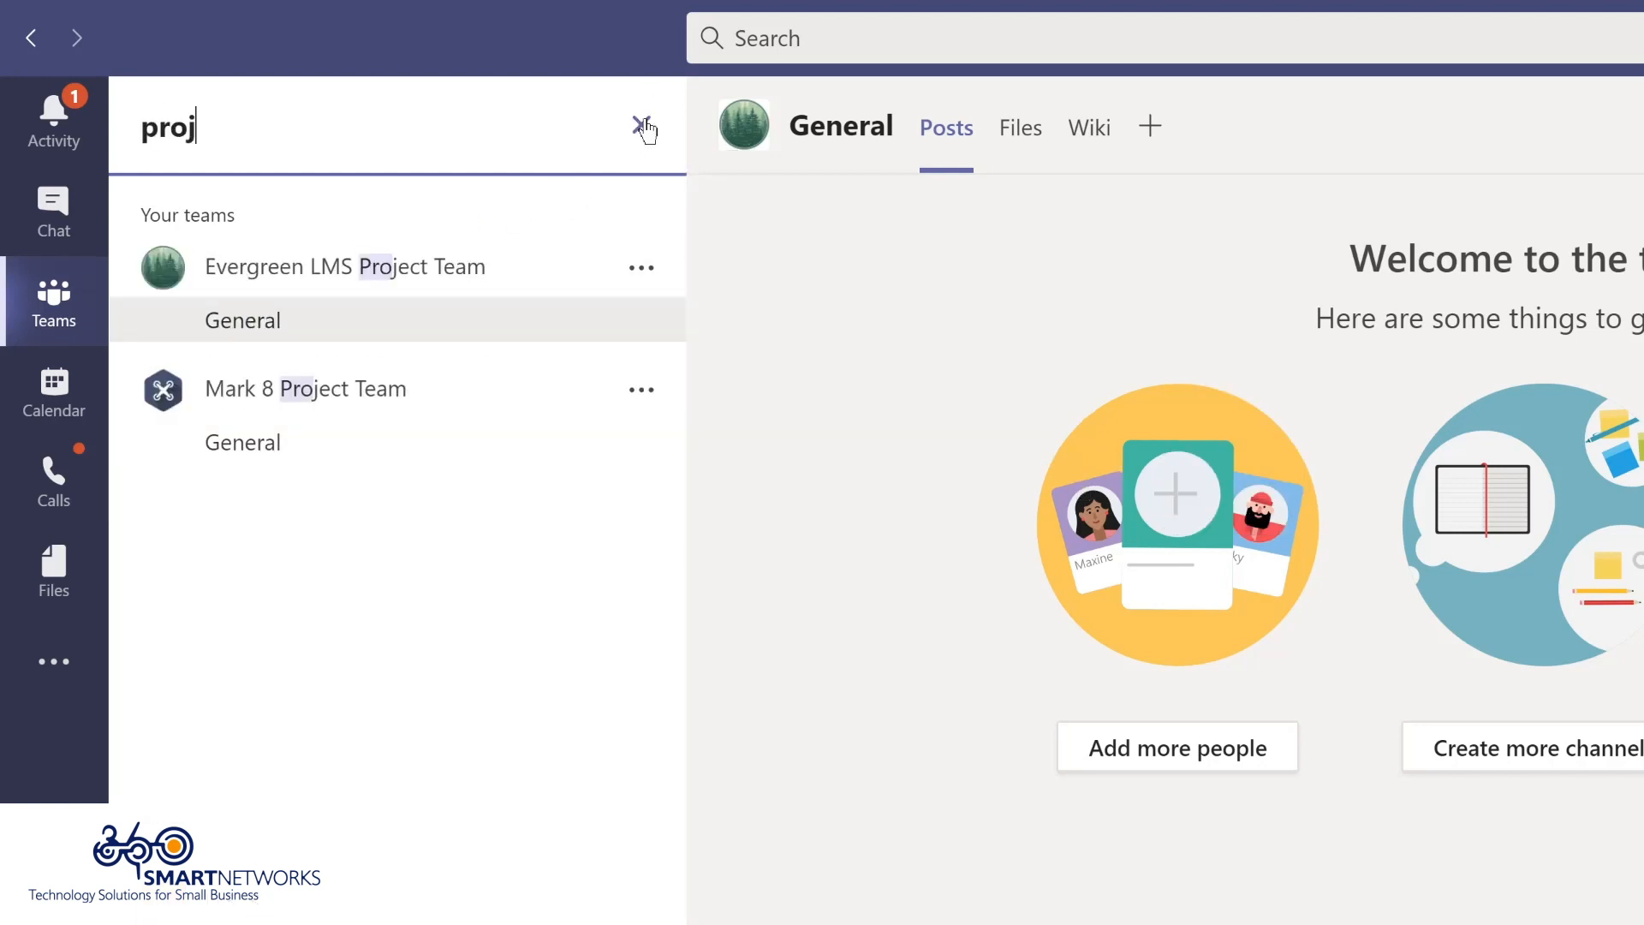
pyautogui.write('ect')
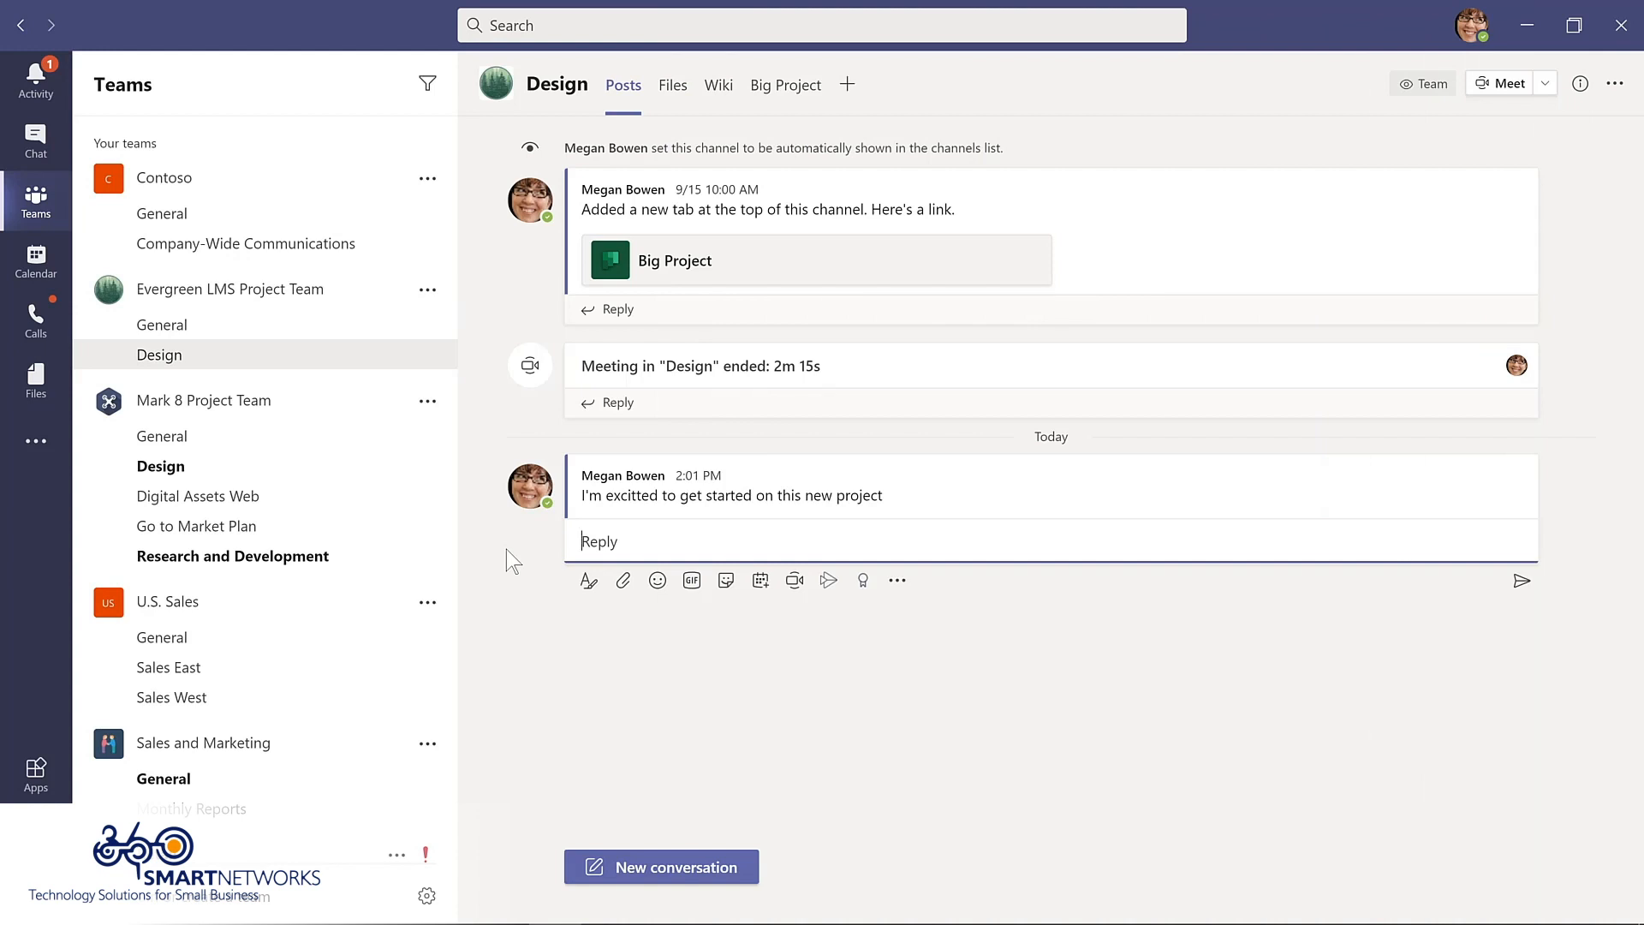
# Open today's post in the Evergreen LMS Project Team's Design channel for editing and correct "excitted" to "excited"
pyautogui.moveTo(673, 500)
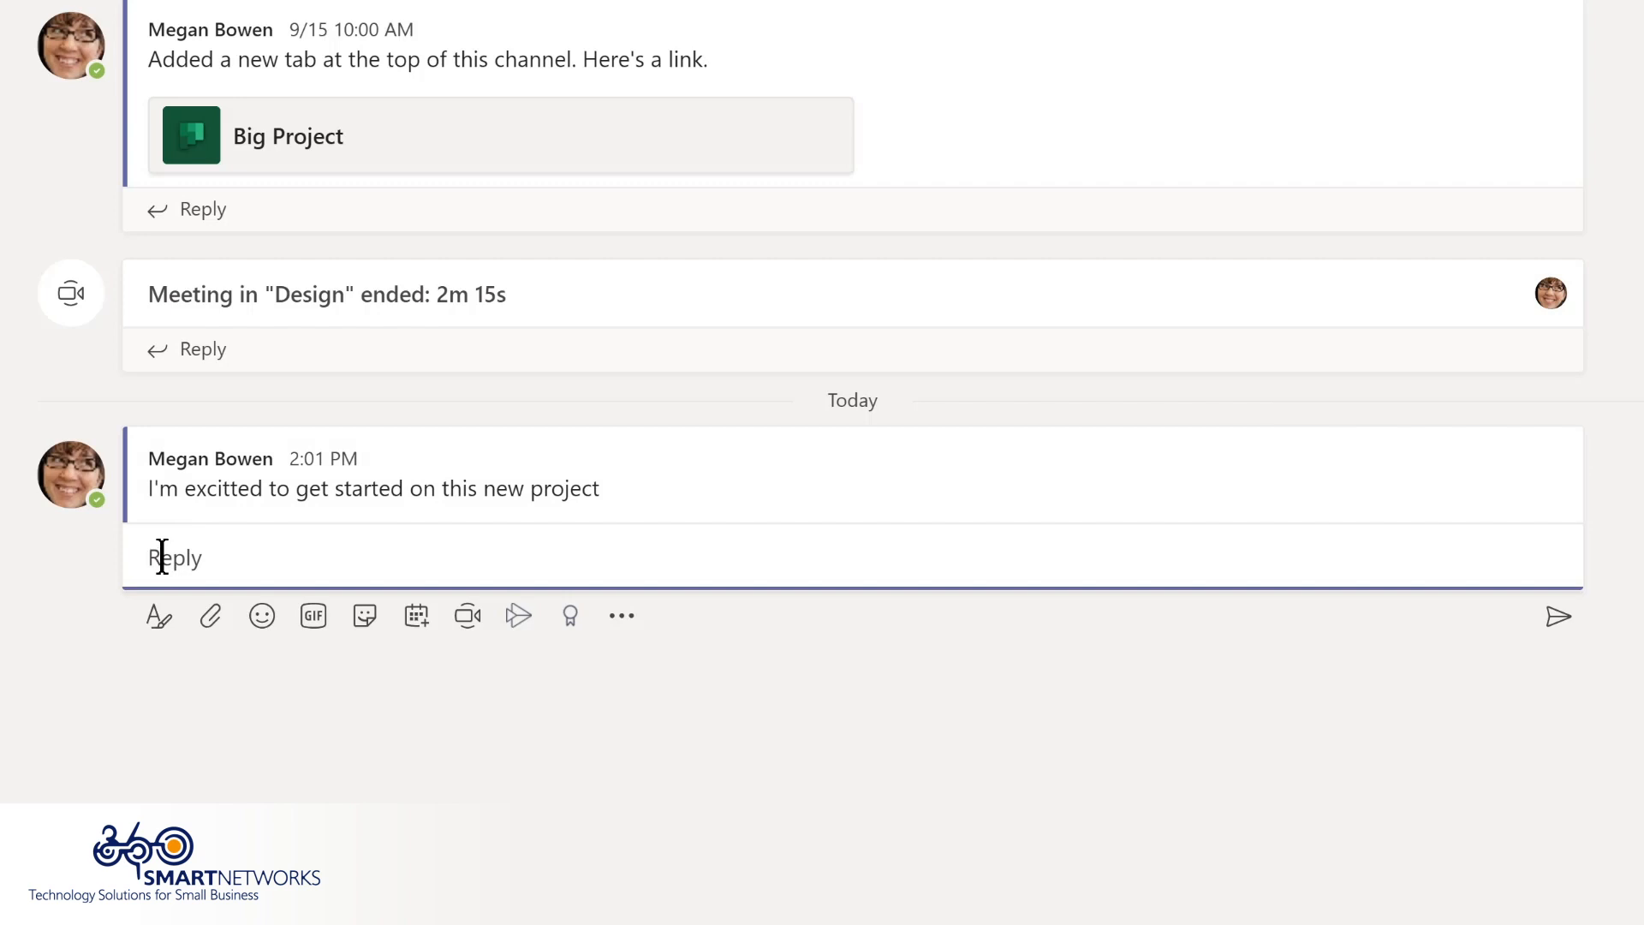
pyautogui.click(543, 479)
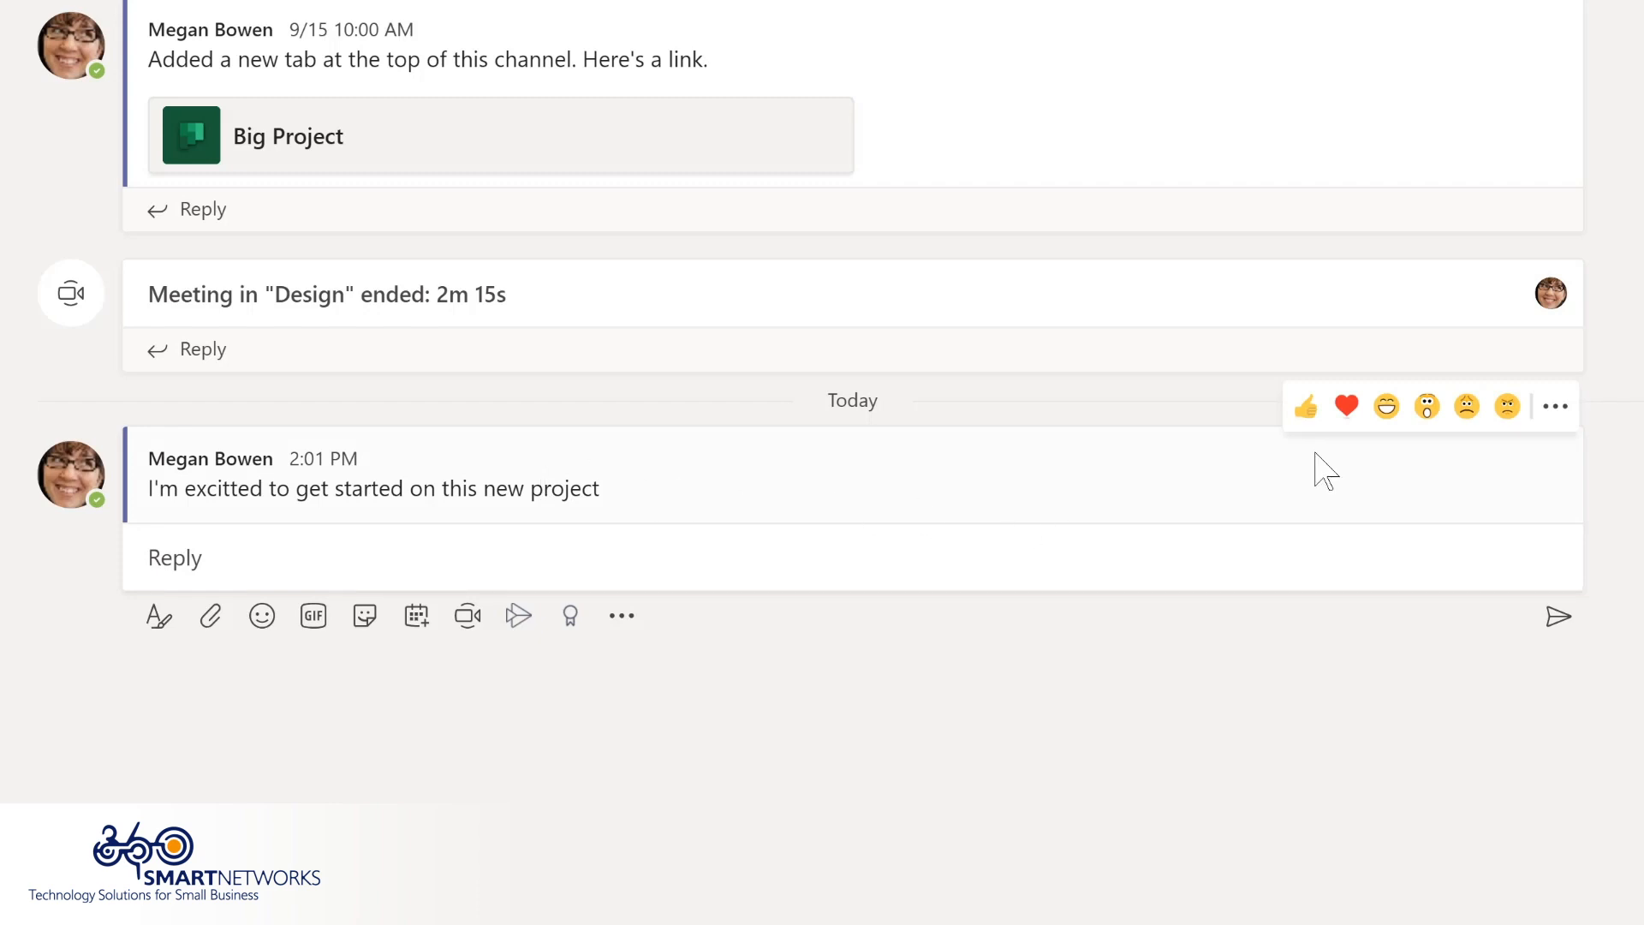
pyautogui.click(1555, 411)
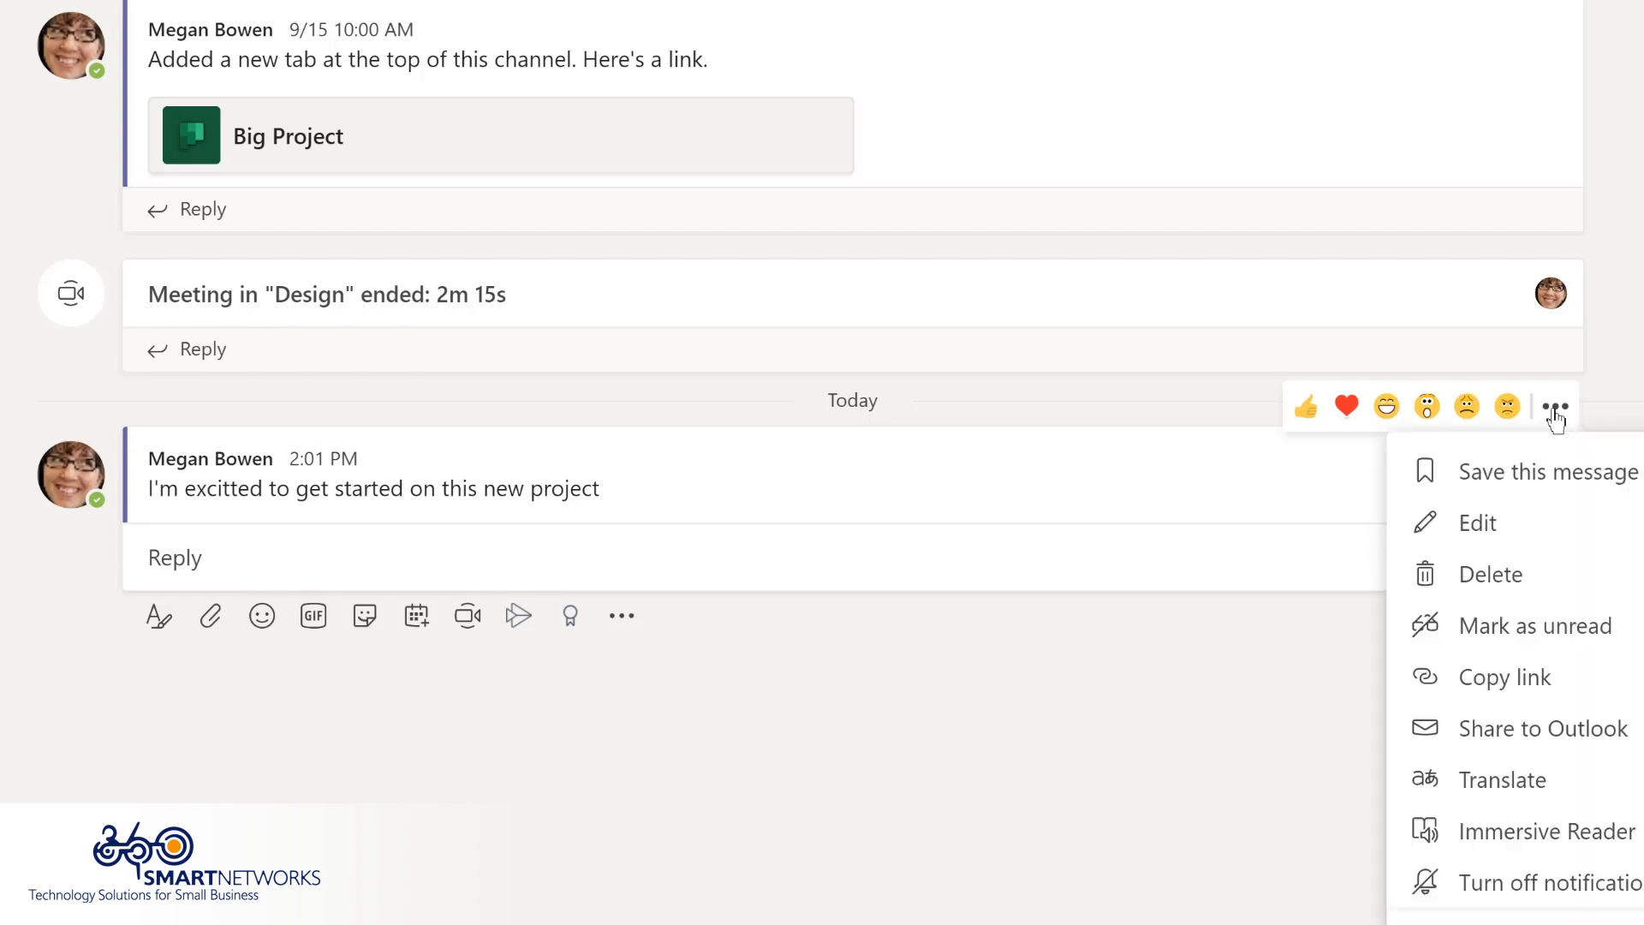
pyautogui.click(1525, 524)
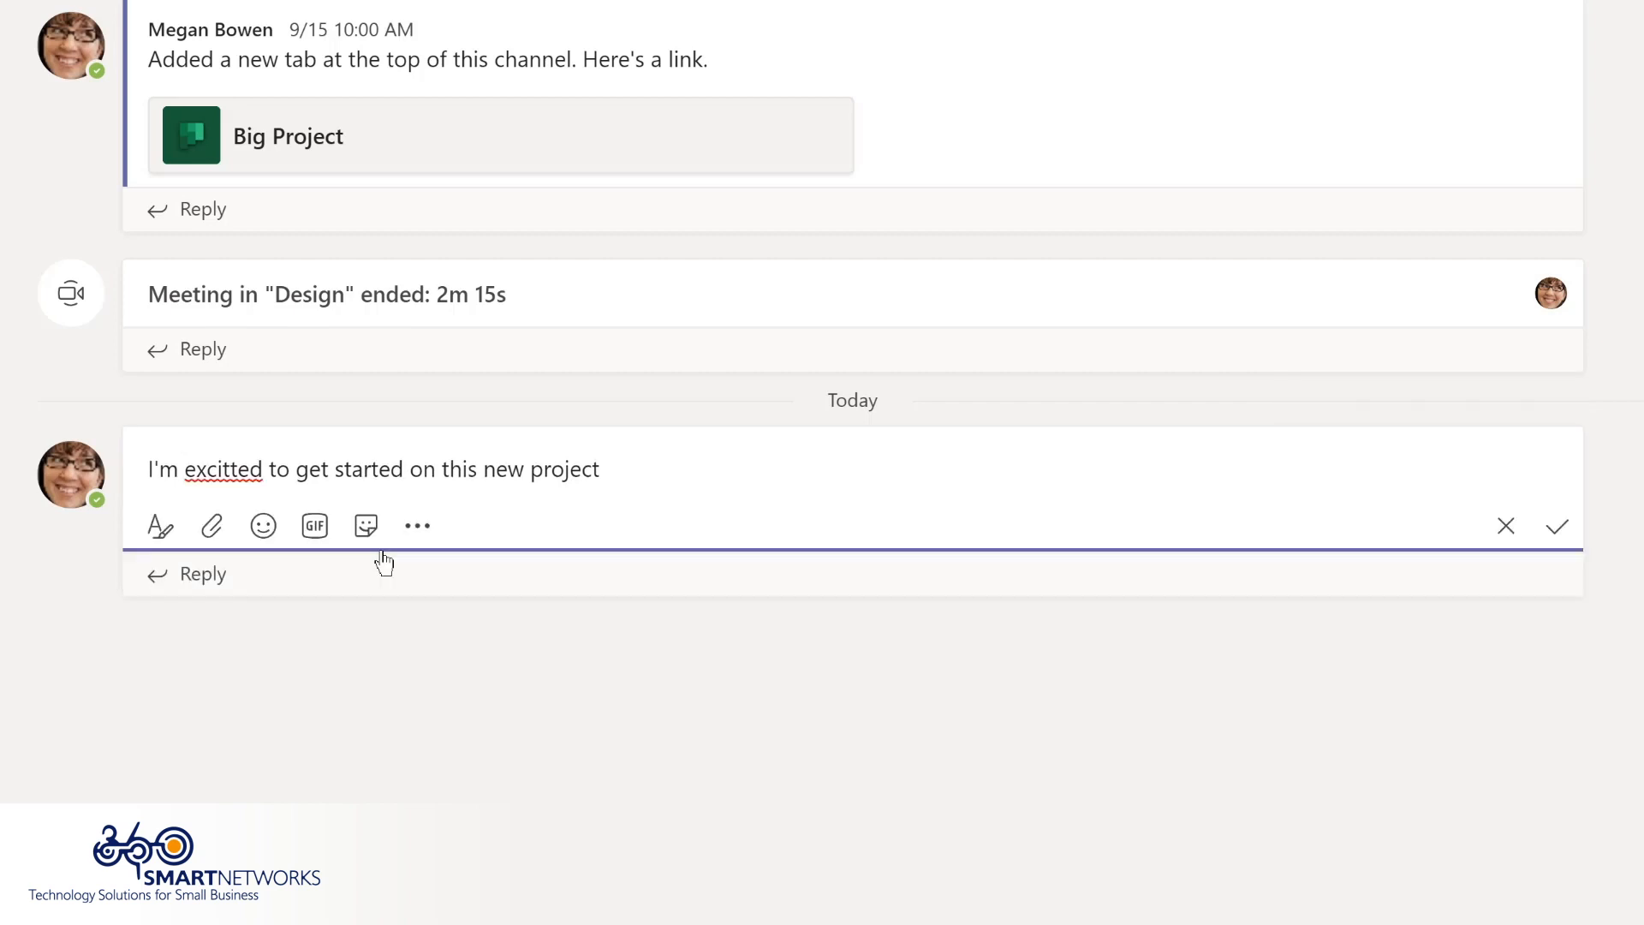
pyautogui.click(224, 470)
pyautogui.press('Delete')
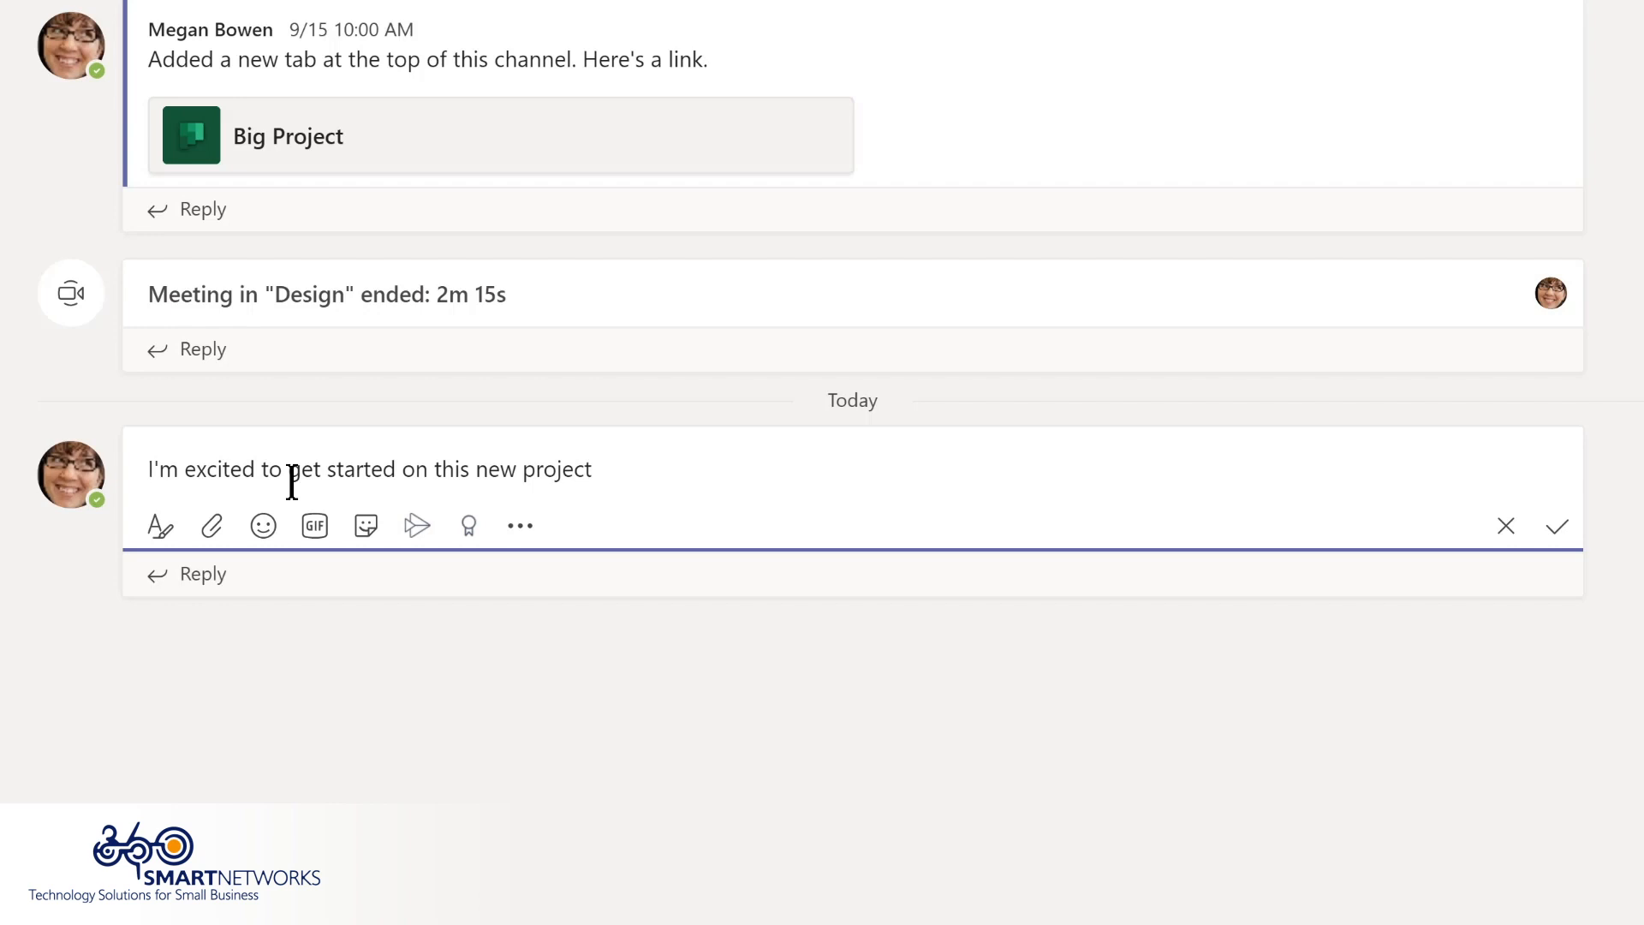
pyautogui.write('@')
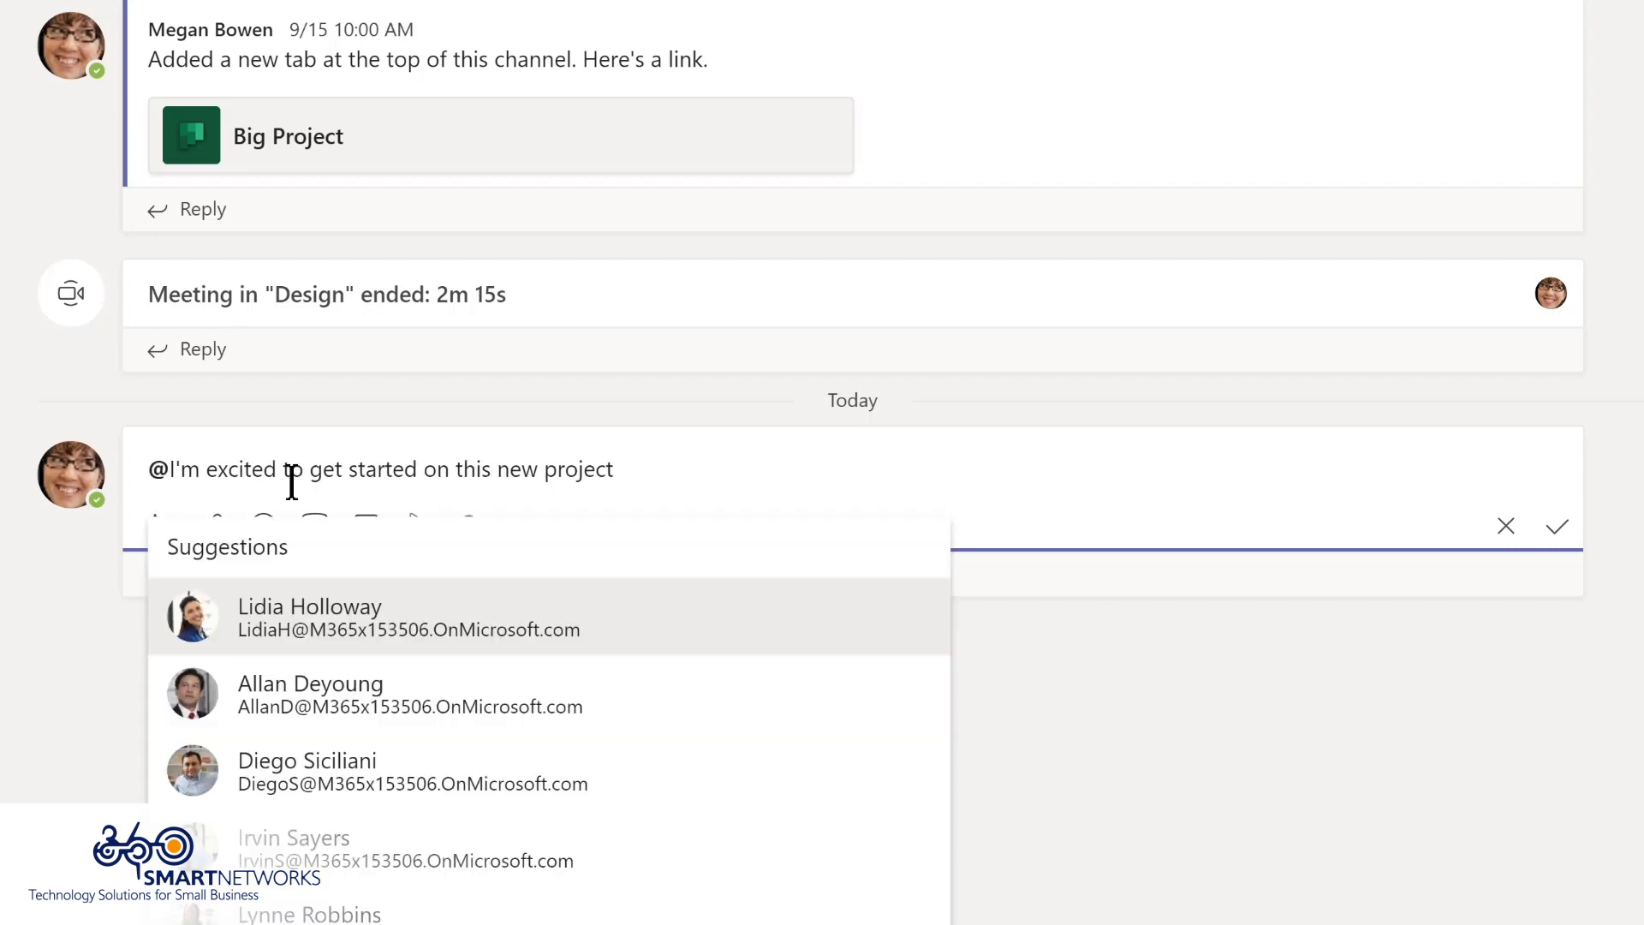
pyautogui.write('de')
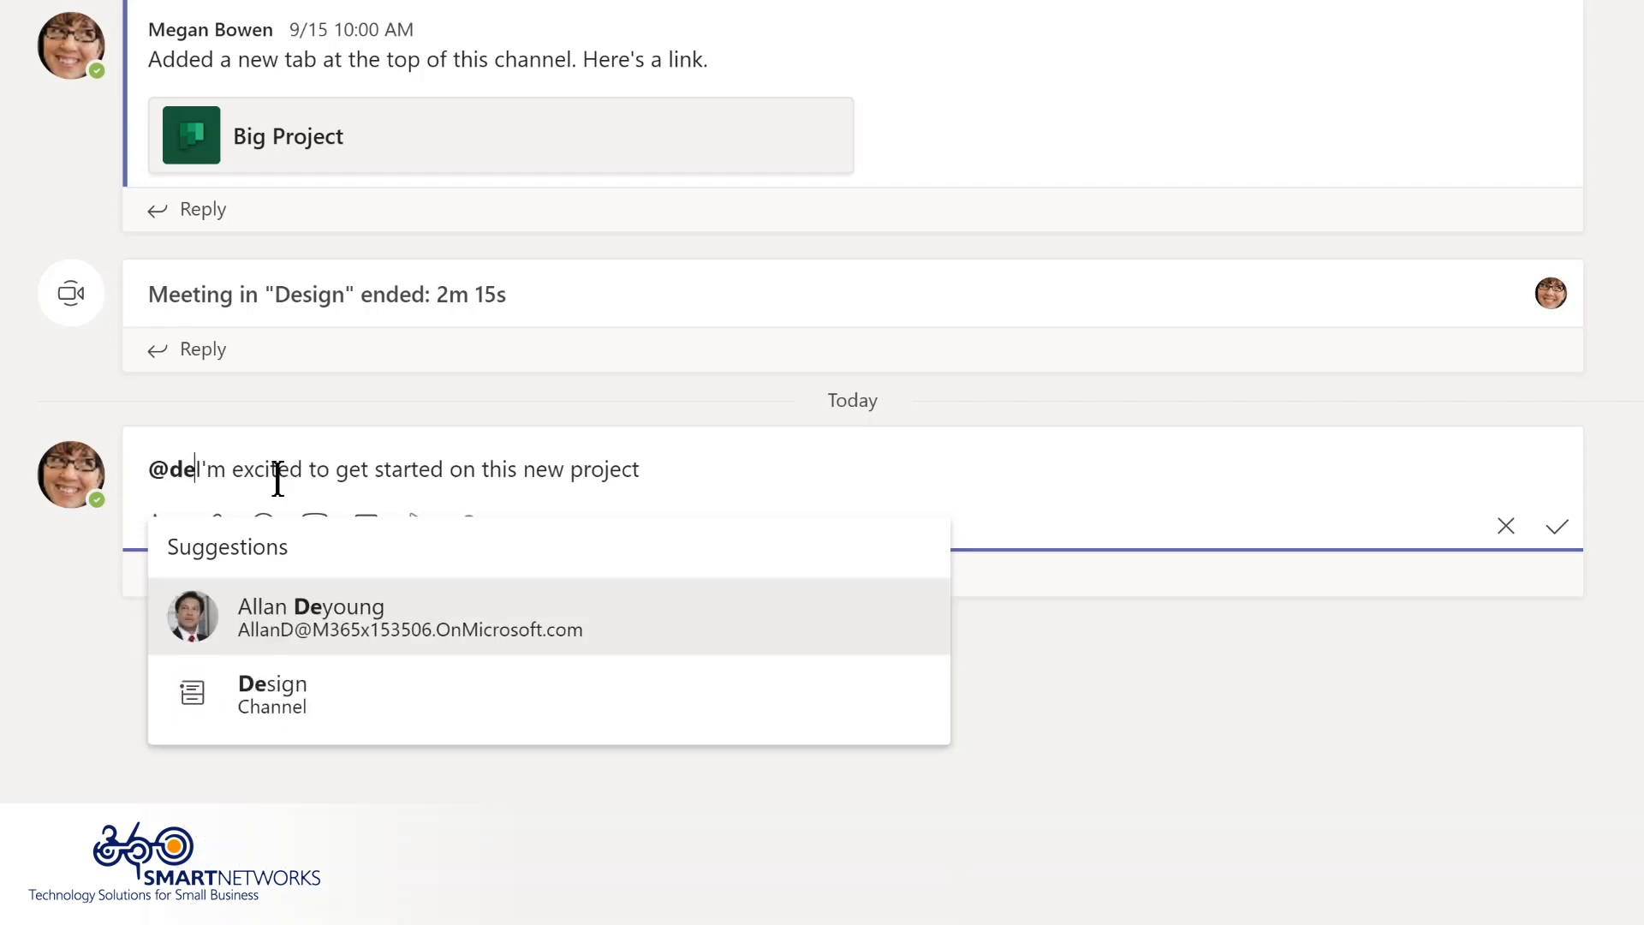
pyautogui.click(257, 712)
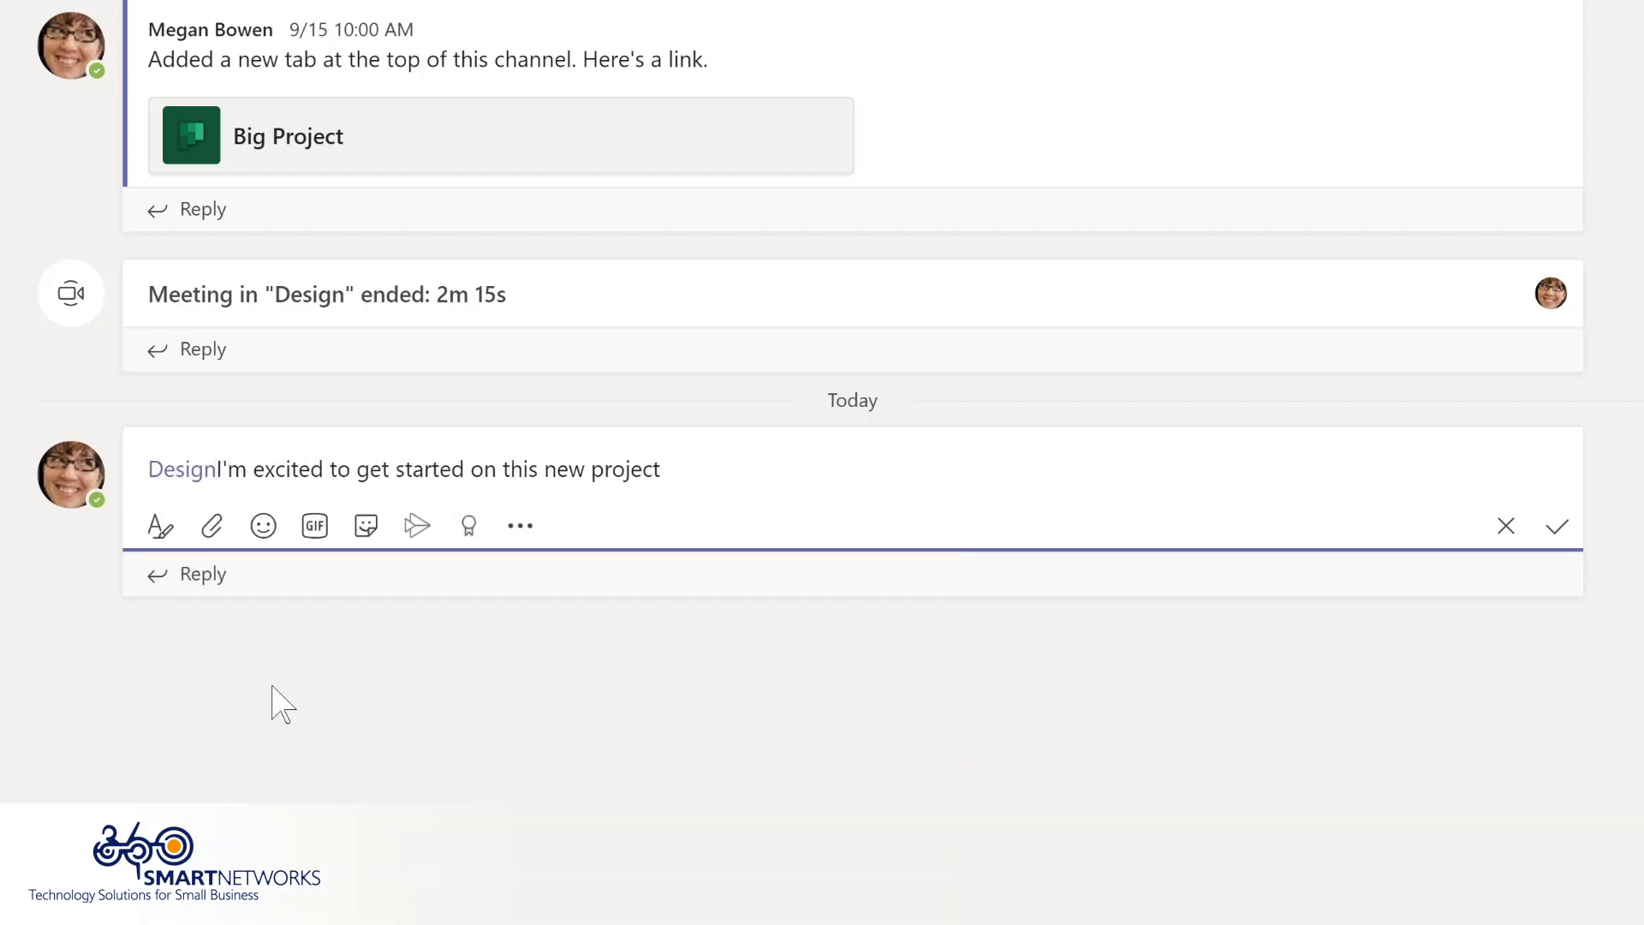
pyautogui.write(',')
# Add "LMS" before "project", end the post with an exclamation mark, and save the edited message
pyautogui.write('LMS')
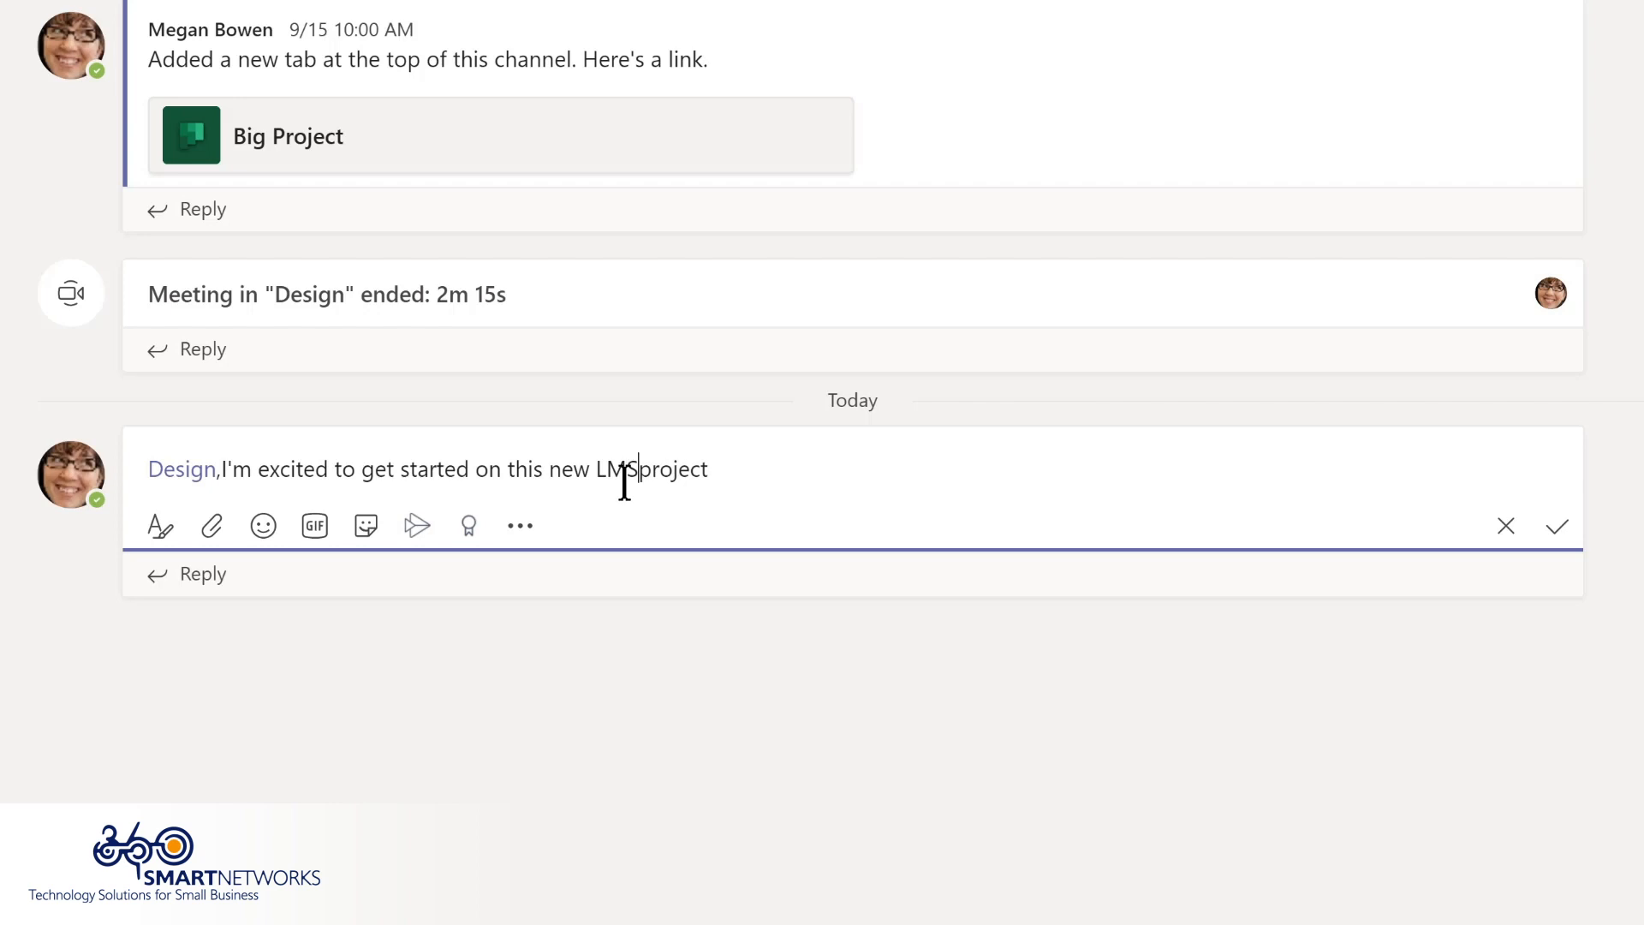
pyautogui.press('End')
pyautogui.write('!')
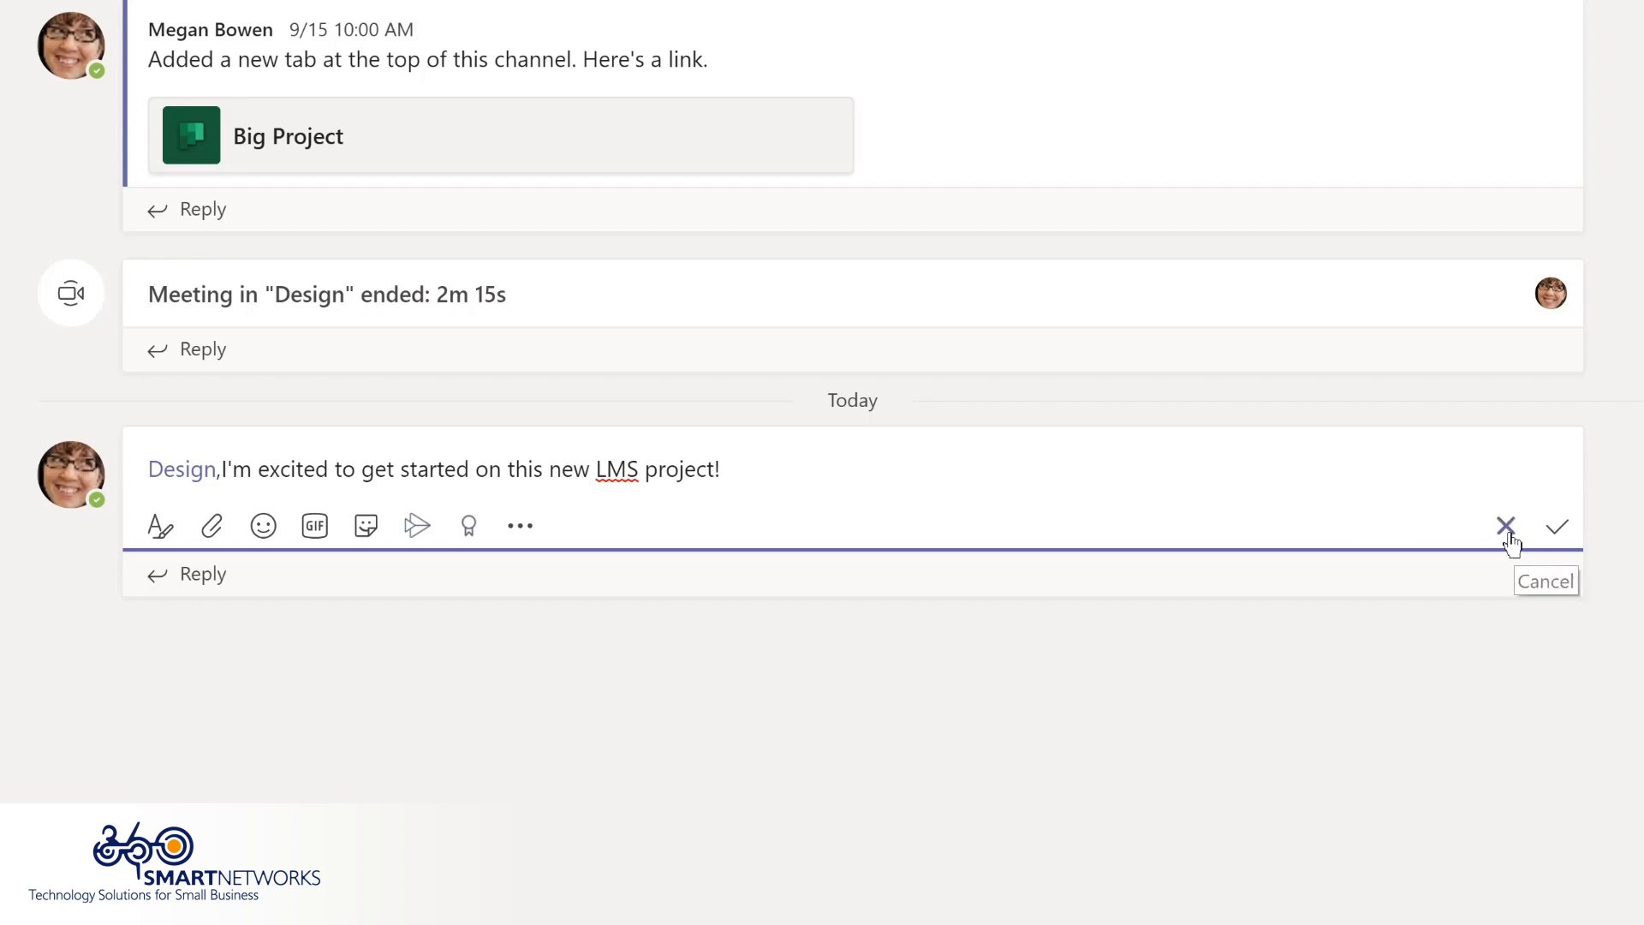
pyautogui.click(1558, 531)
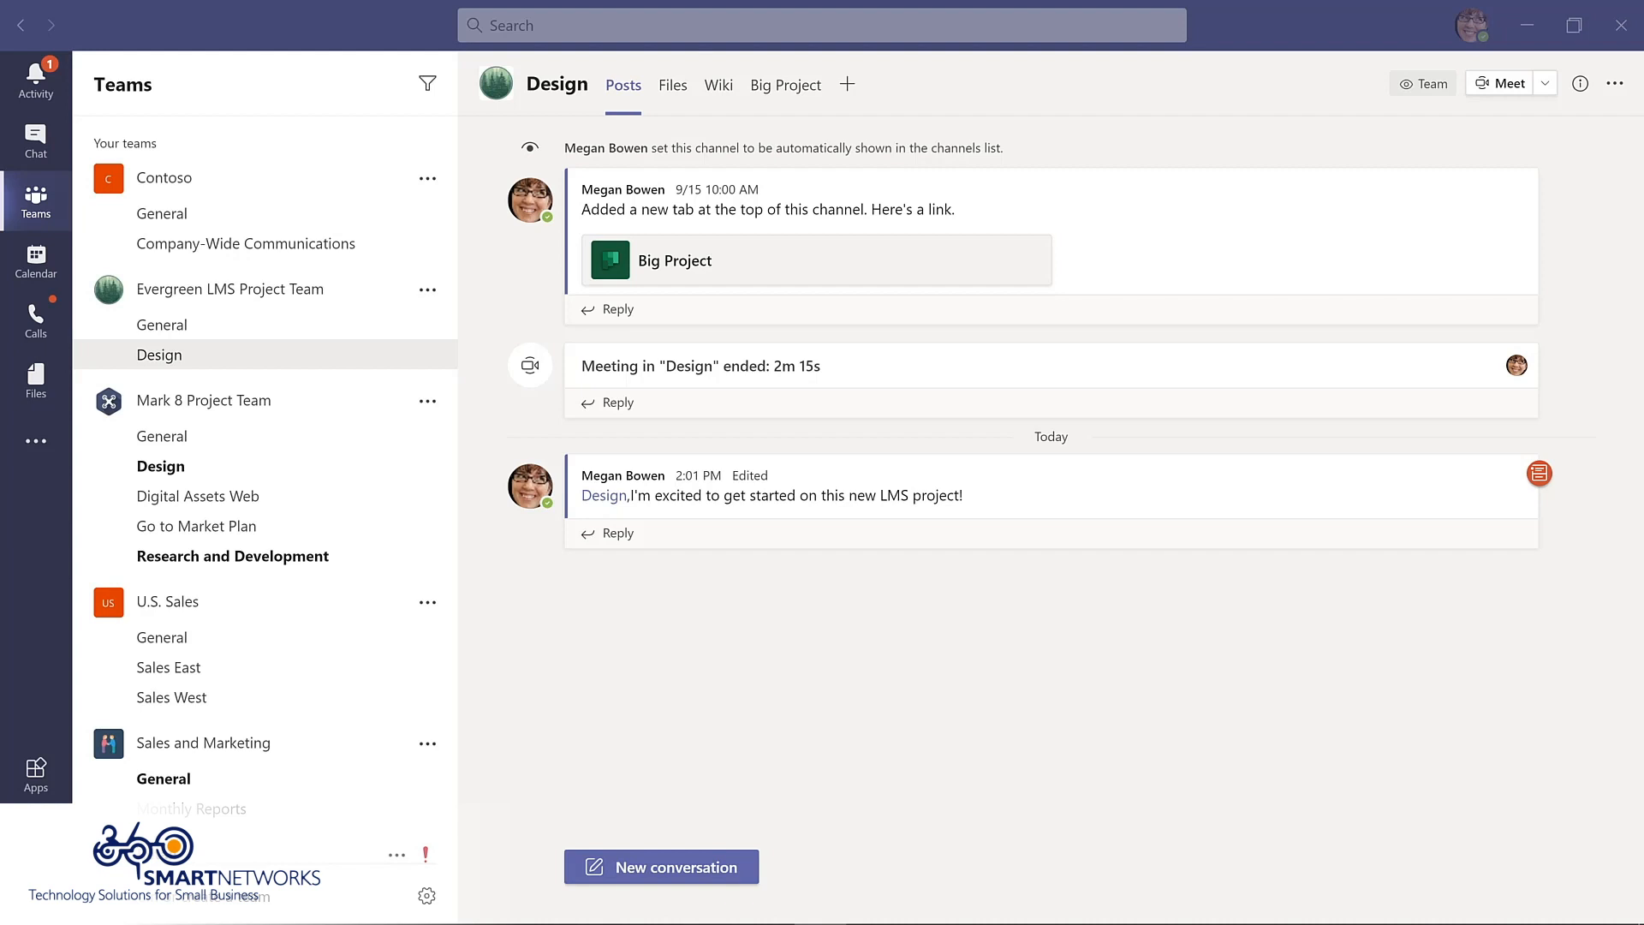
# Create a private channel named "Budget and Financials" in the Evergreen LMS Project Team
pyautogui.click(428, 292)
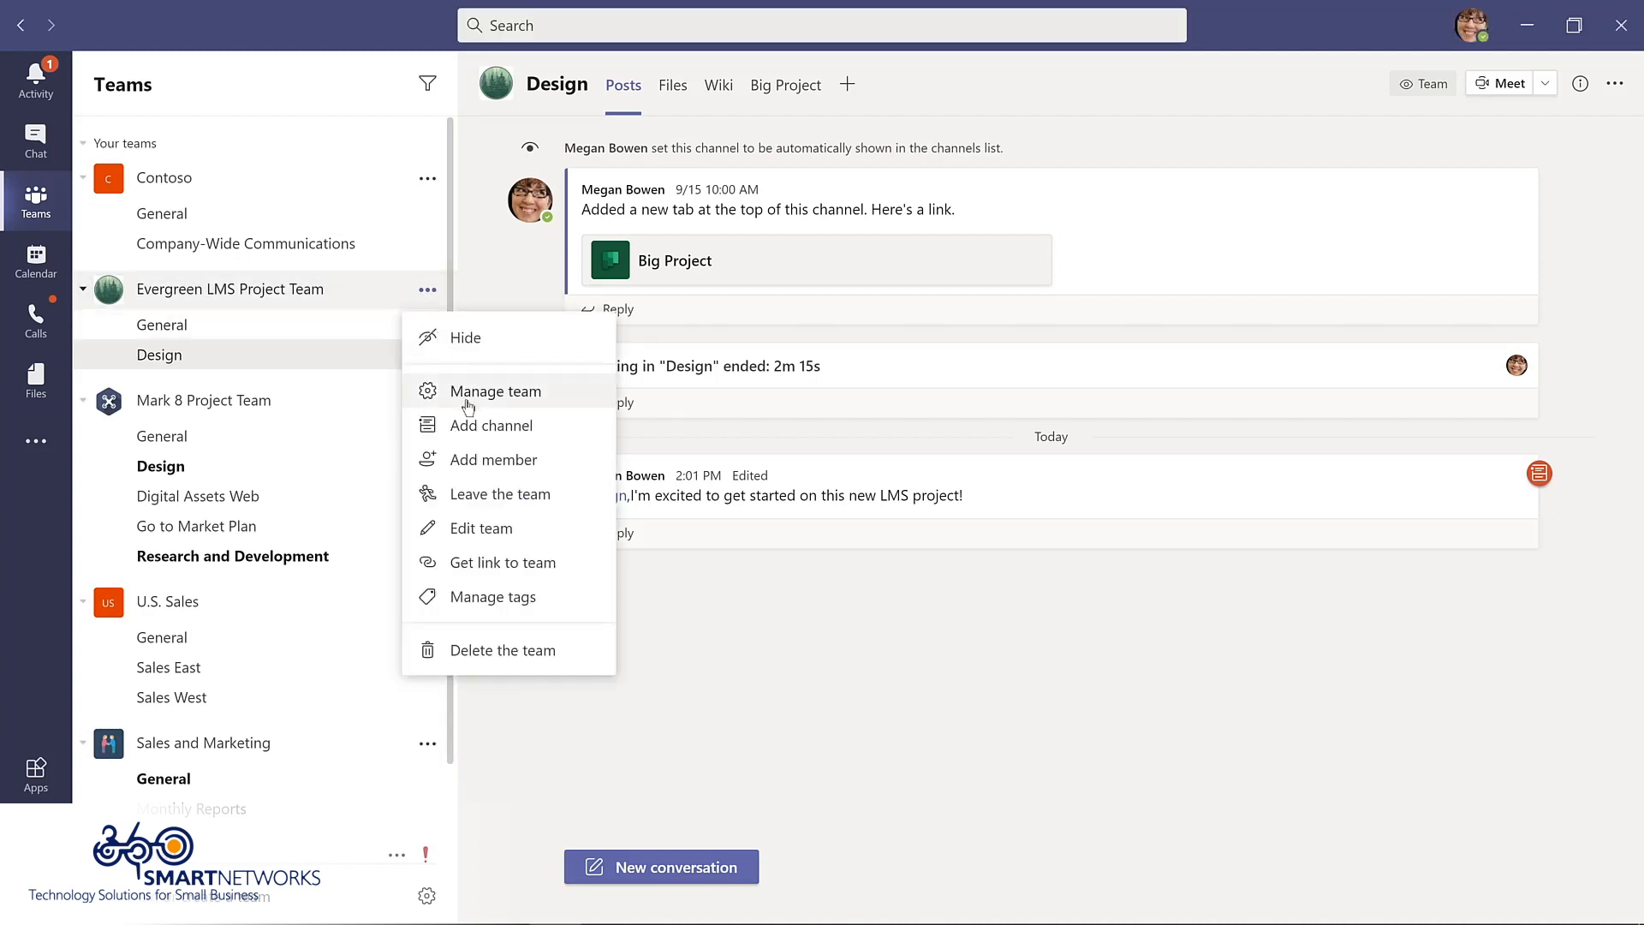
pyautogui.click(477, 428)
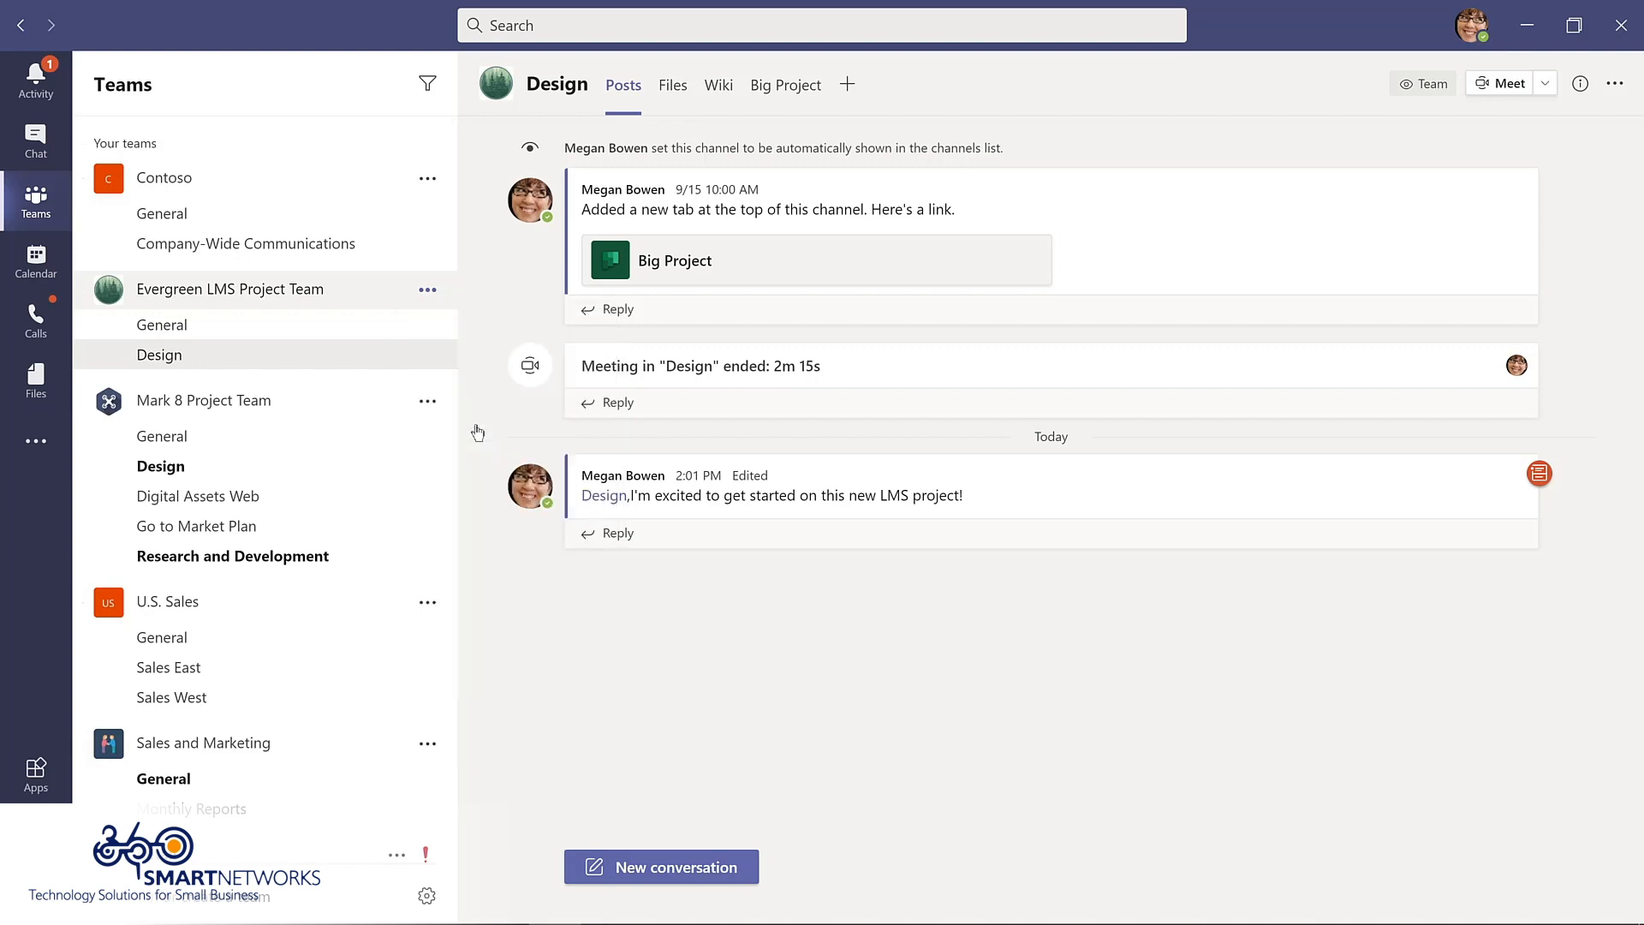
pyautogui.write('Budget and Financials')
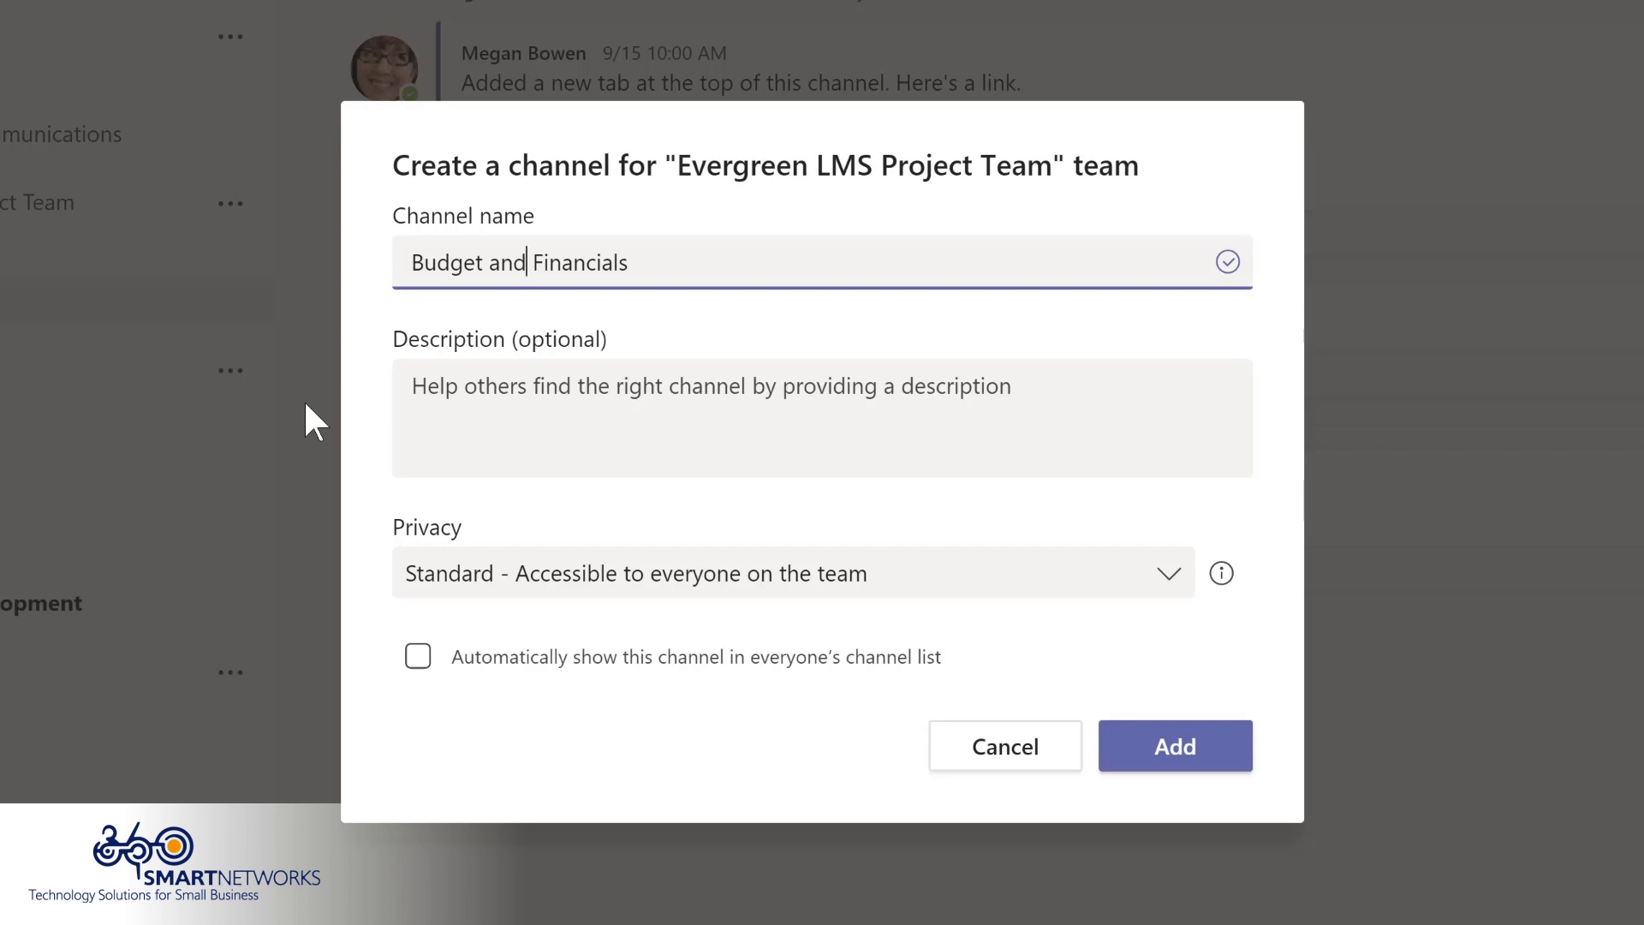
pyautogui.click(1169, 582)
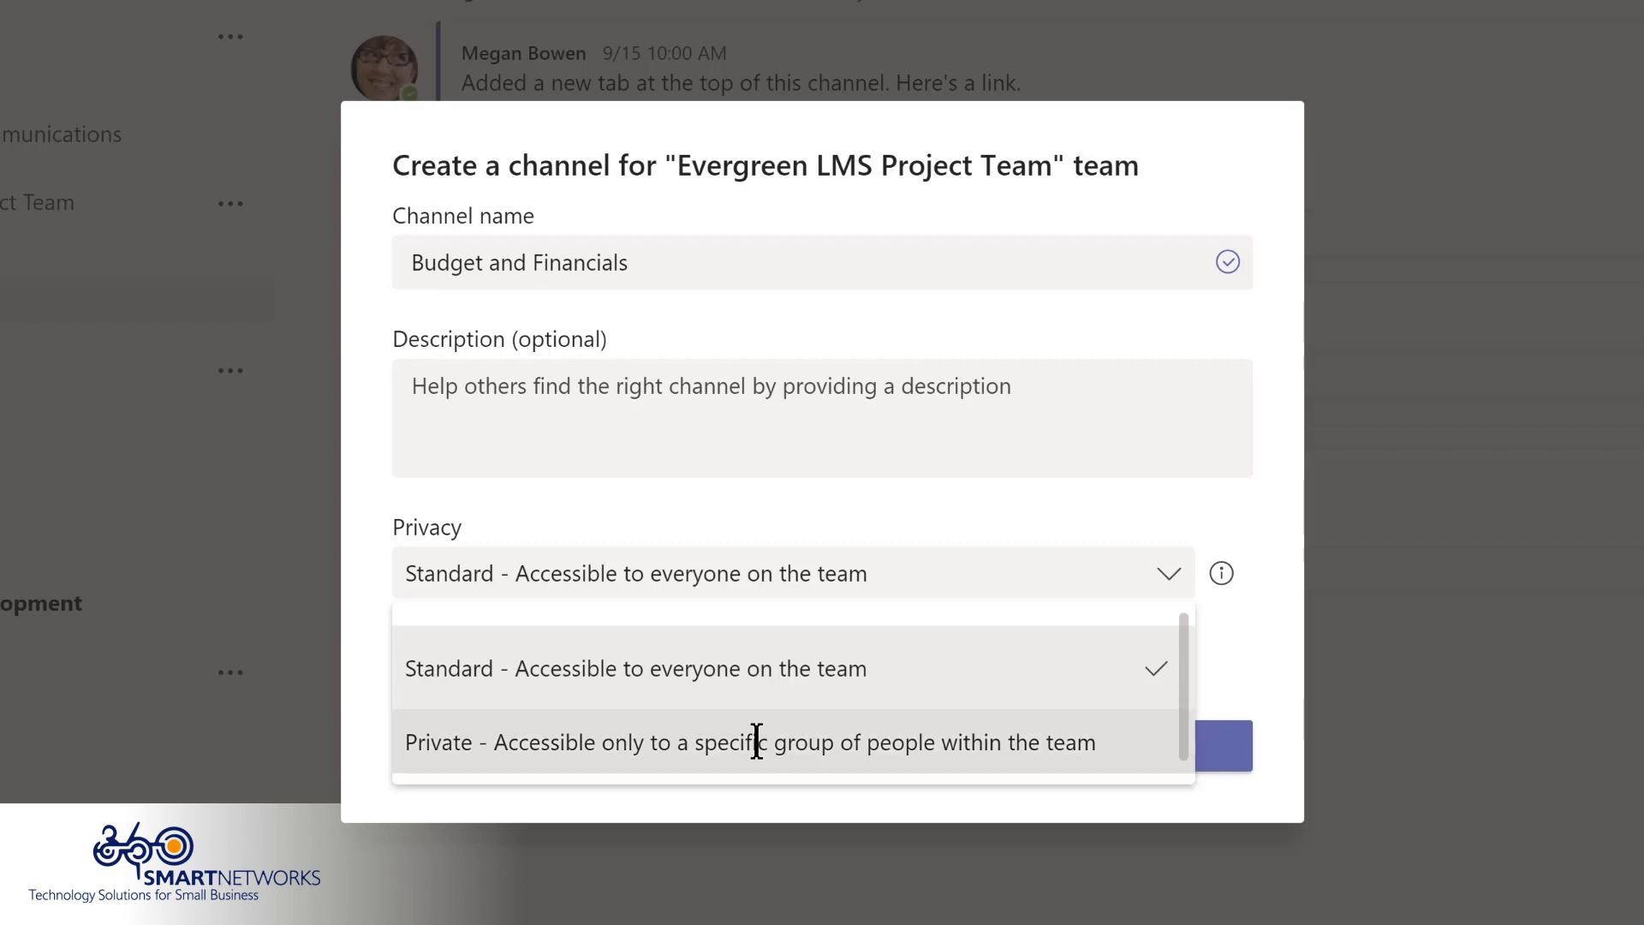
pyautogui.click(757, 741)
pyautogui.click(1151, 761)
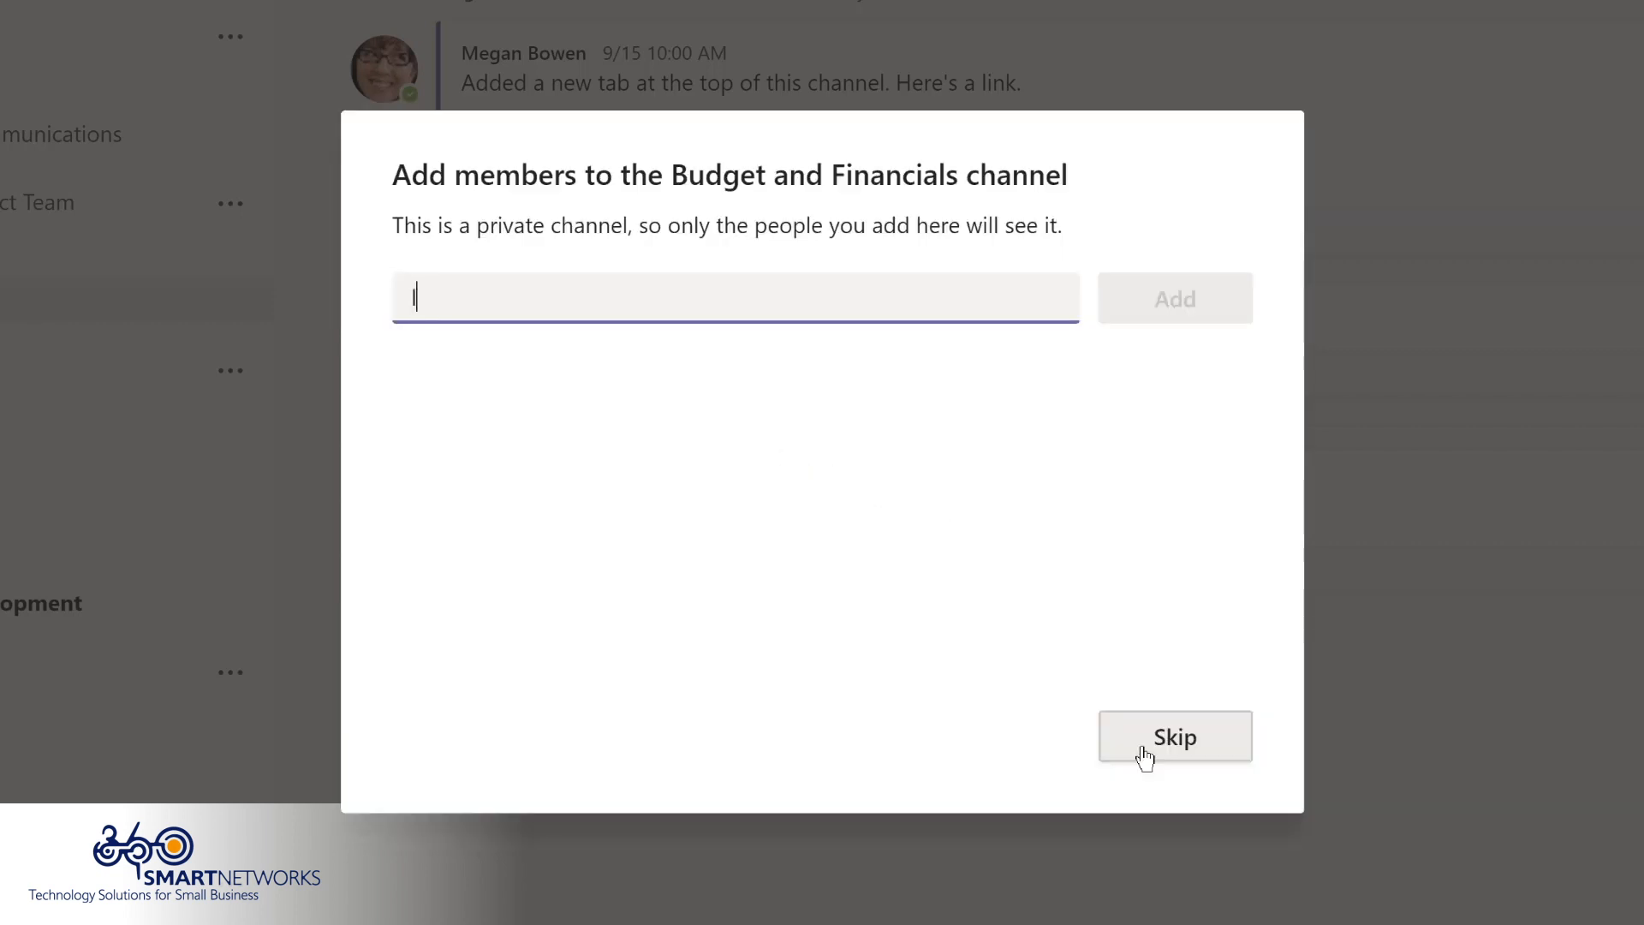
# Add the product manager and the director as members of the Budget and Financials channel
pyautogui.write('lidia')
pyautogui.press('BackSpace')
pyautogui.press('BackSpace')
pyautogui.press('BackSpace')
pyautogui.press('BackSpace')
pyautogui.press('BackSpace')
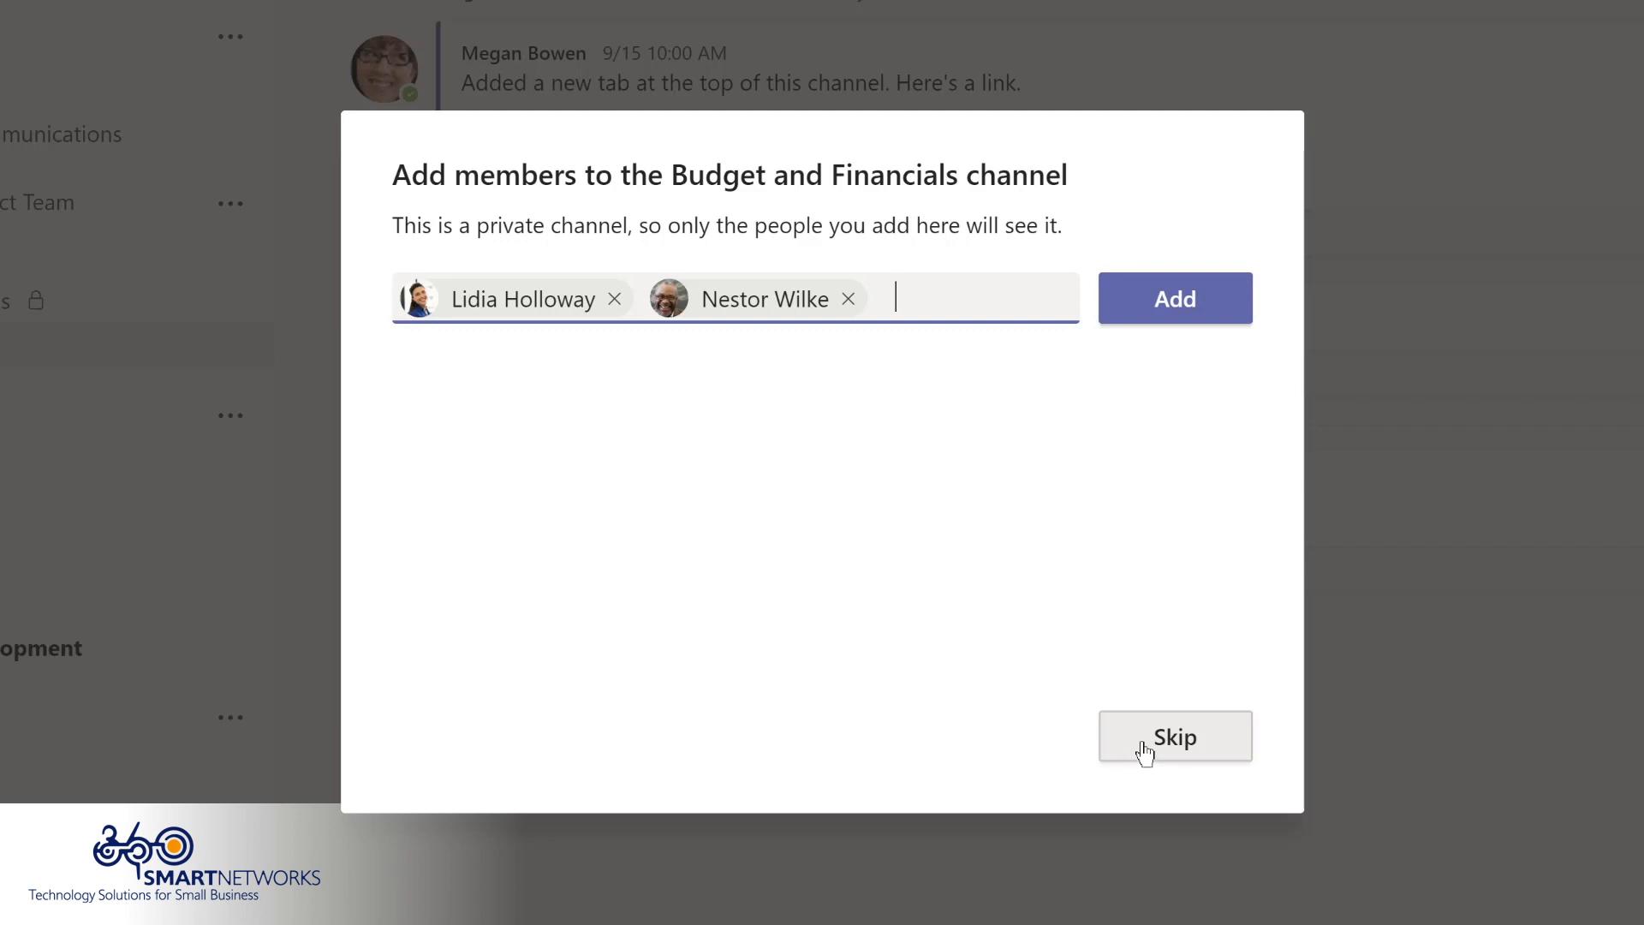
pyautogui.click(1156, 305)
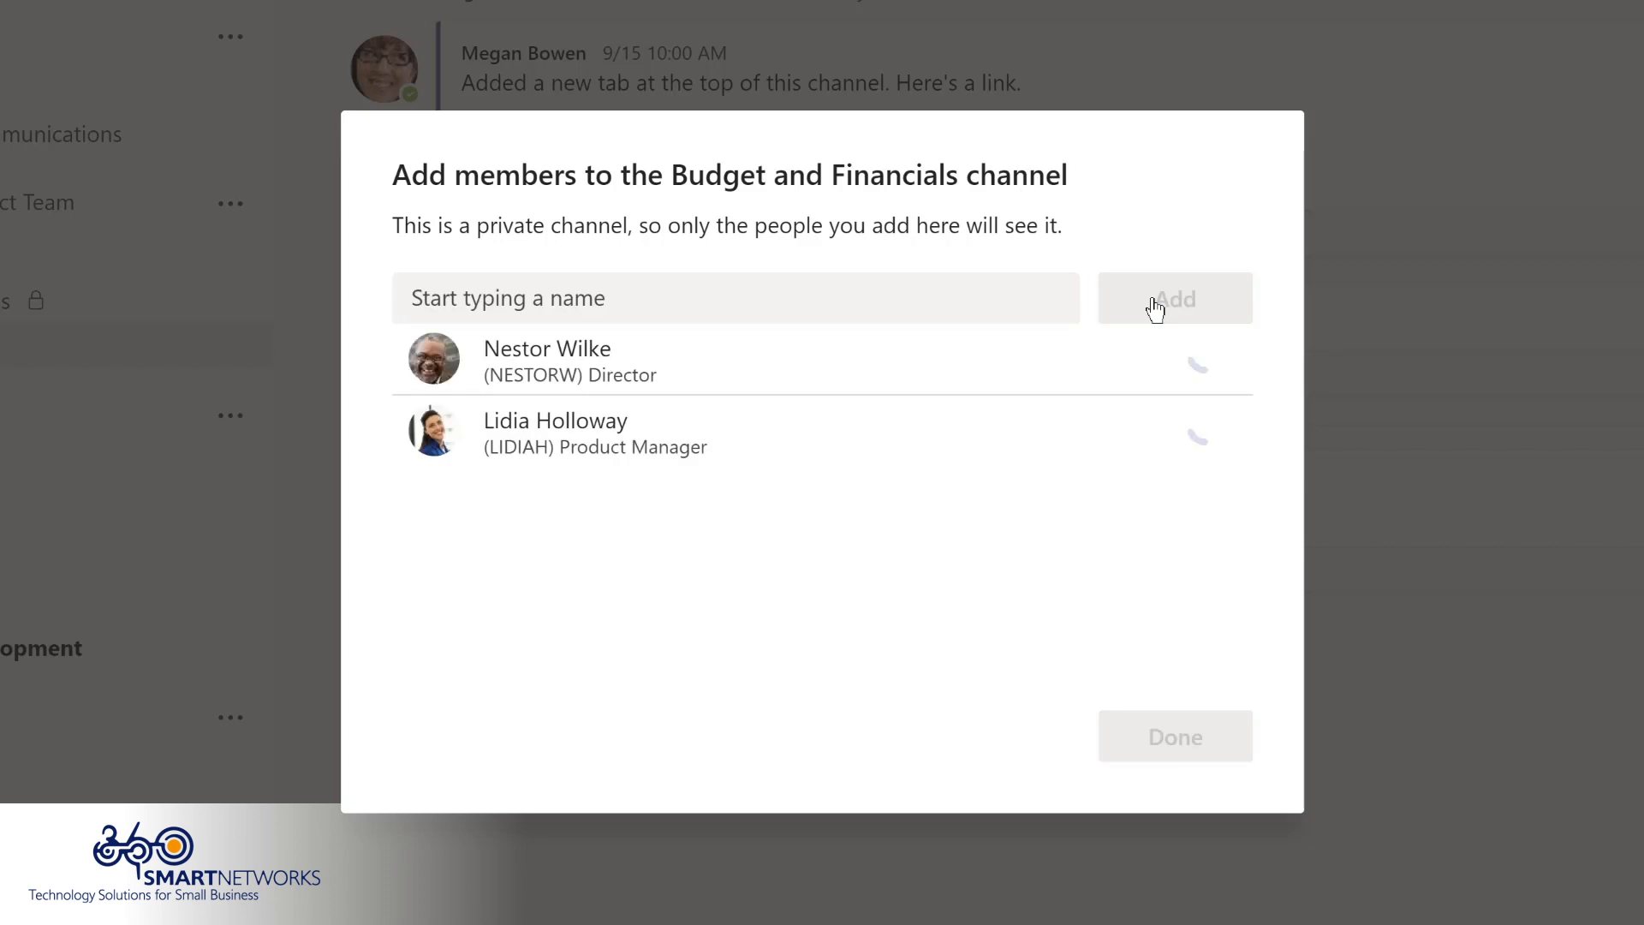
# Make both added members owners of the Budget and Financials channel and finish adding members
pyautogui.click(1154, 367)
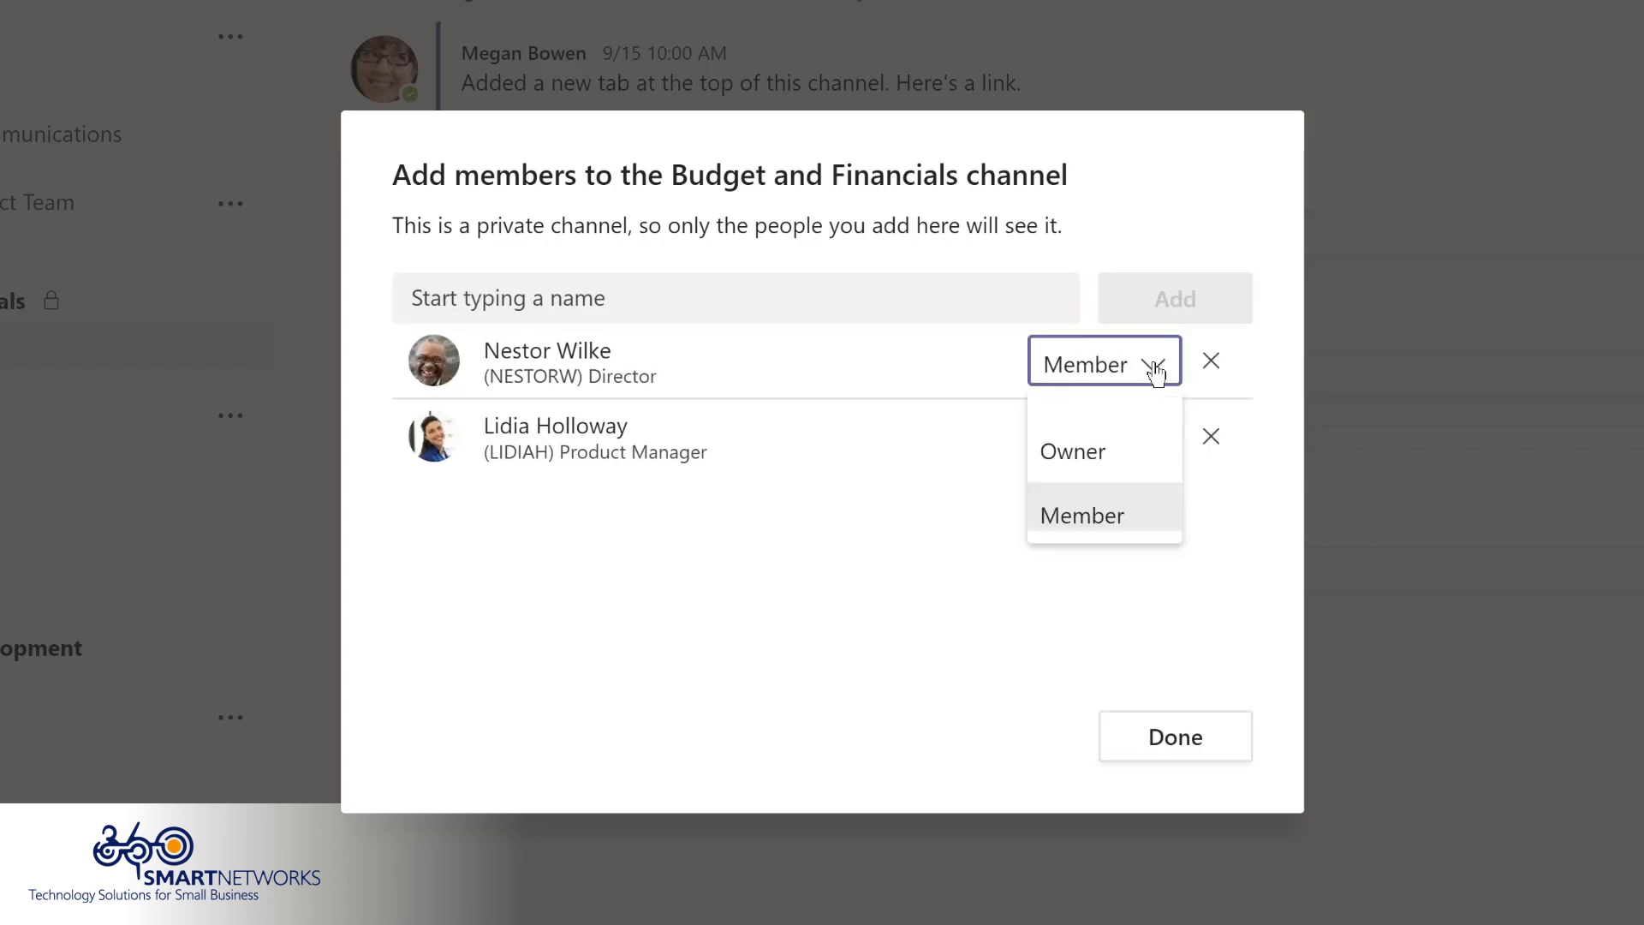
pyautogui.click(1100, 445)
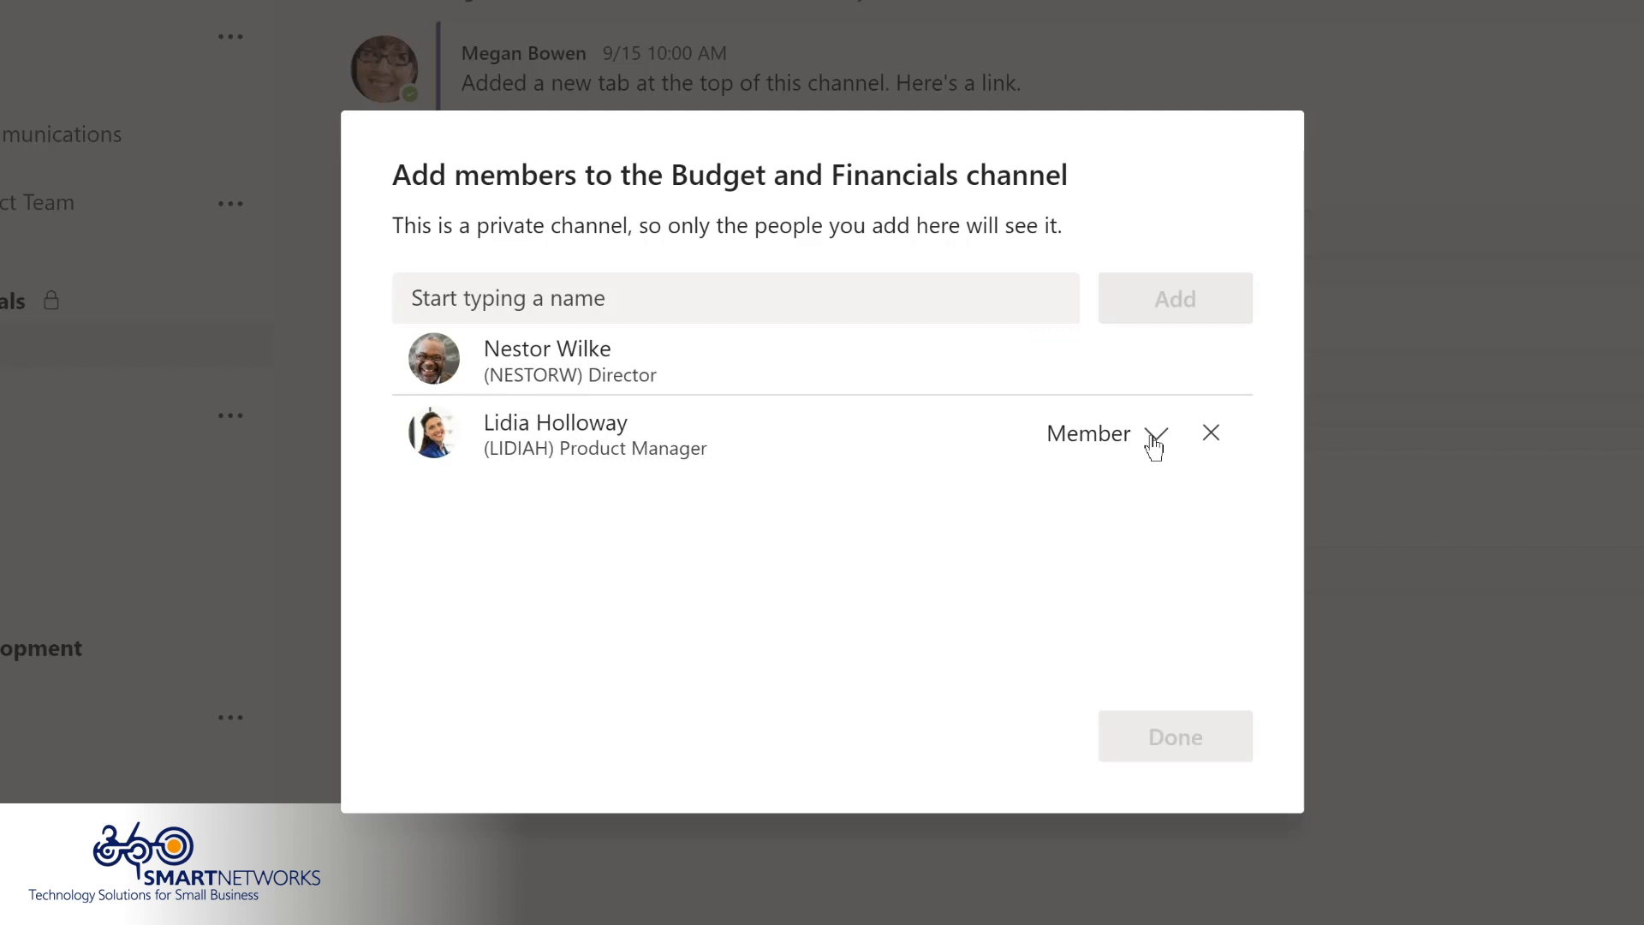
pyautogui.click(1153, 446)
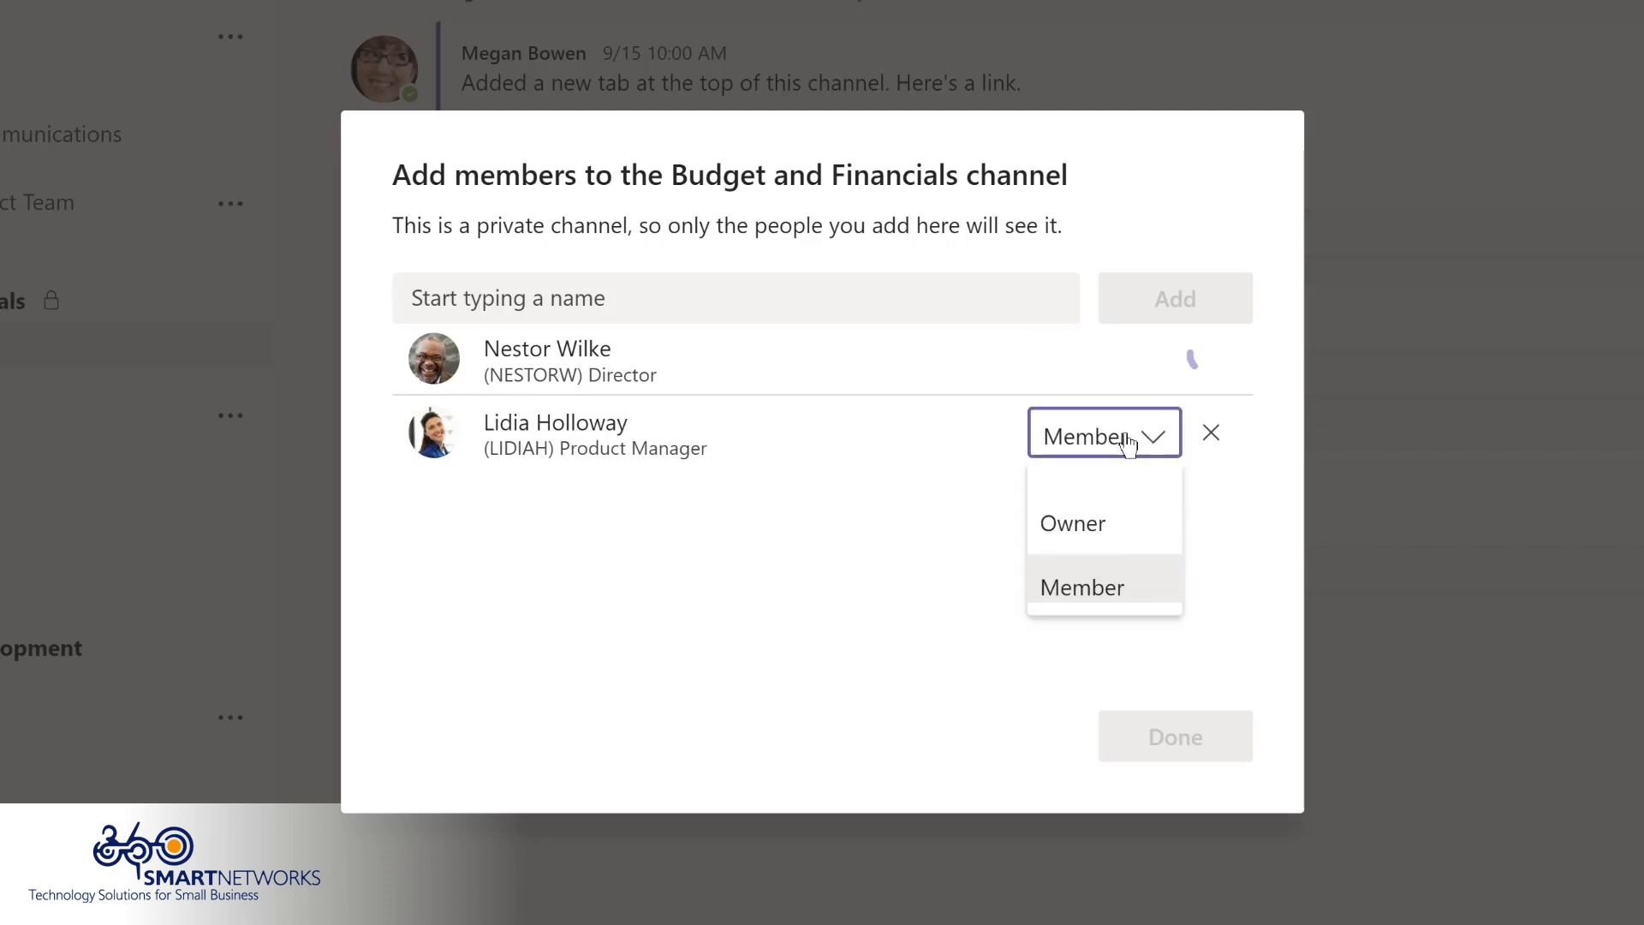
pyautogui.click(1077, 520)
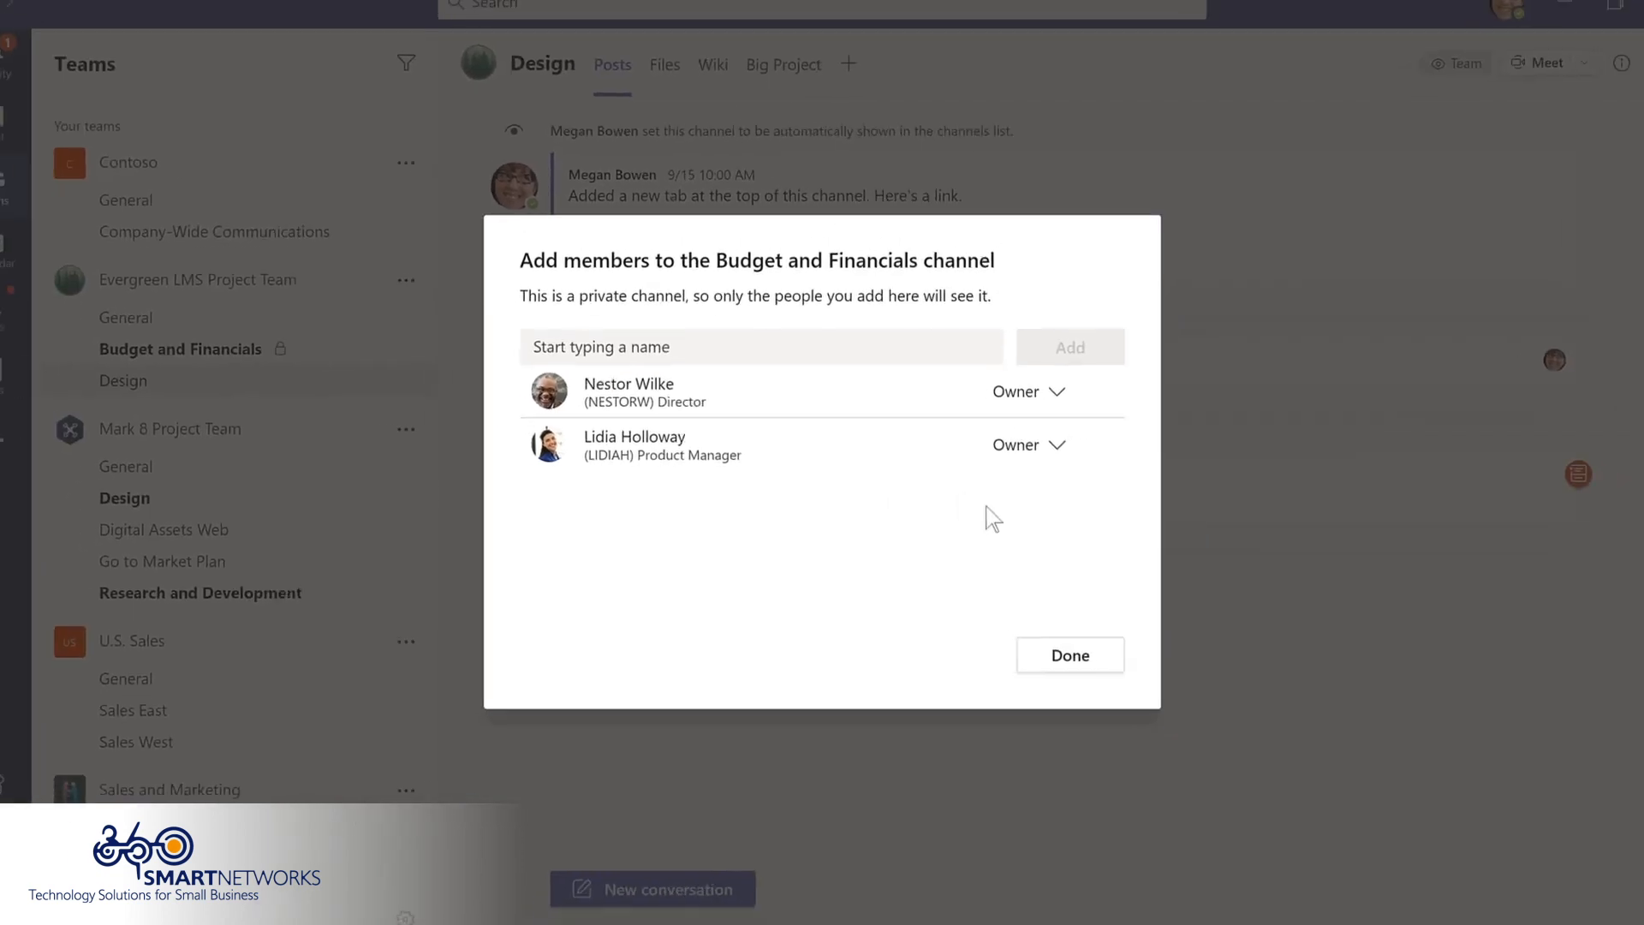
pyautogui.click(1164, 738)
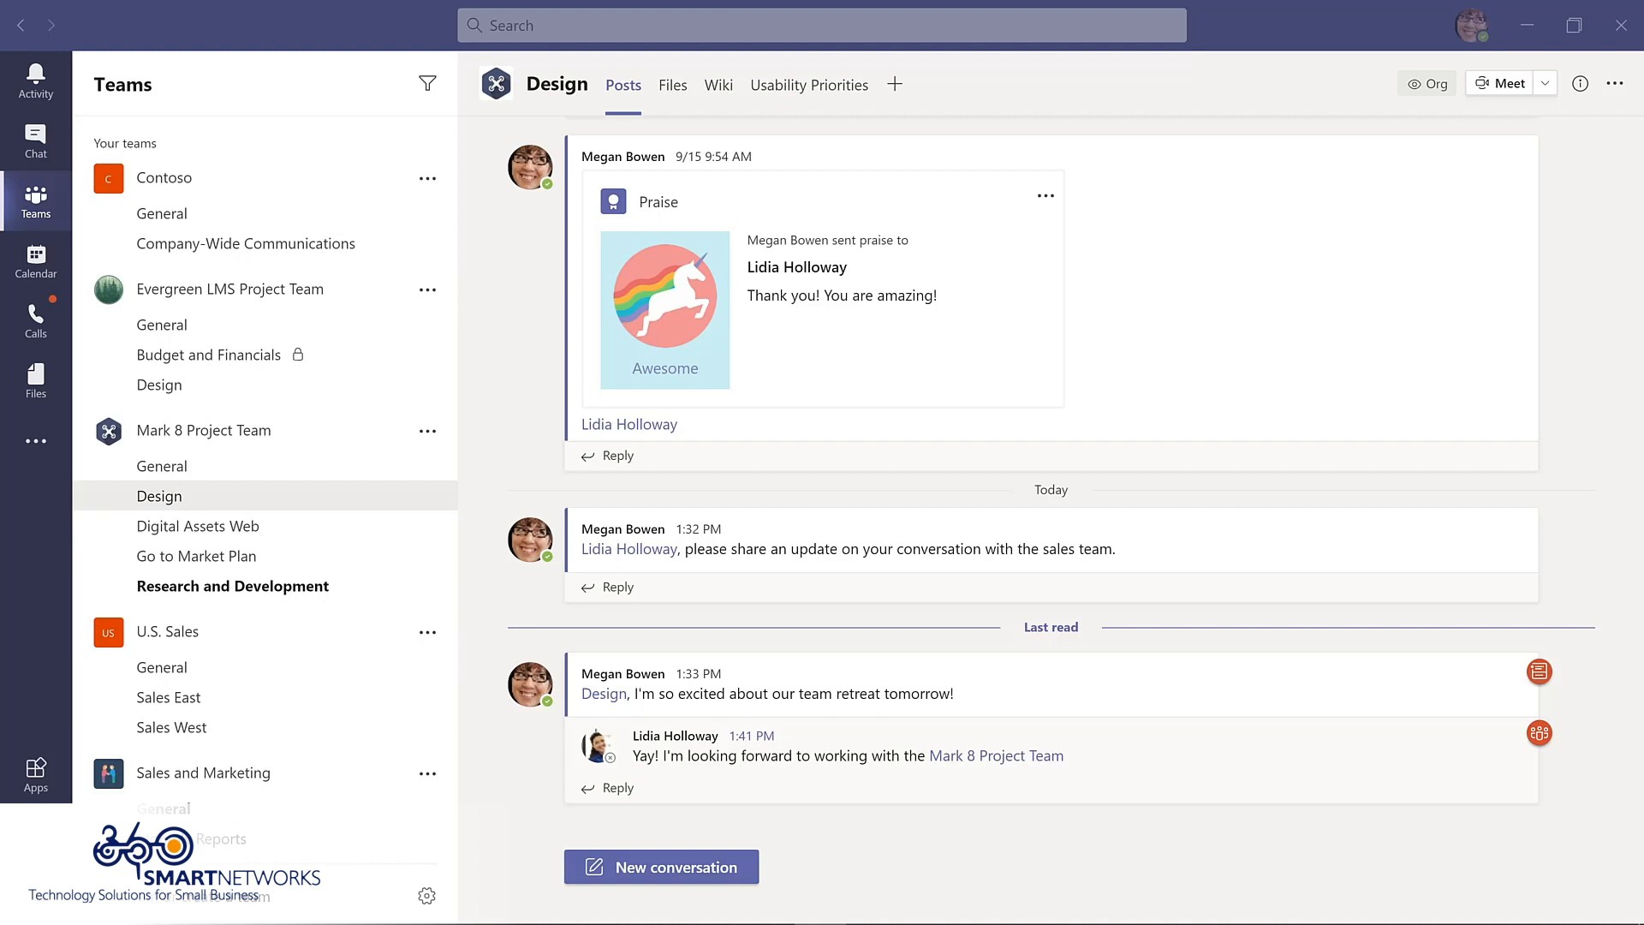
# Make the file Contoso Marketing Principles-2021.pptx a tab in the Mark 8 Project Team's Design channel
pyautogui.click(673, 89)
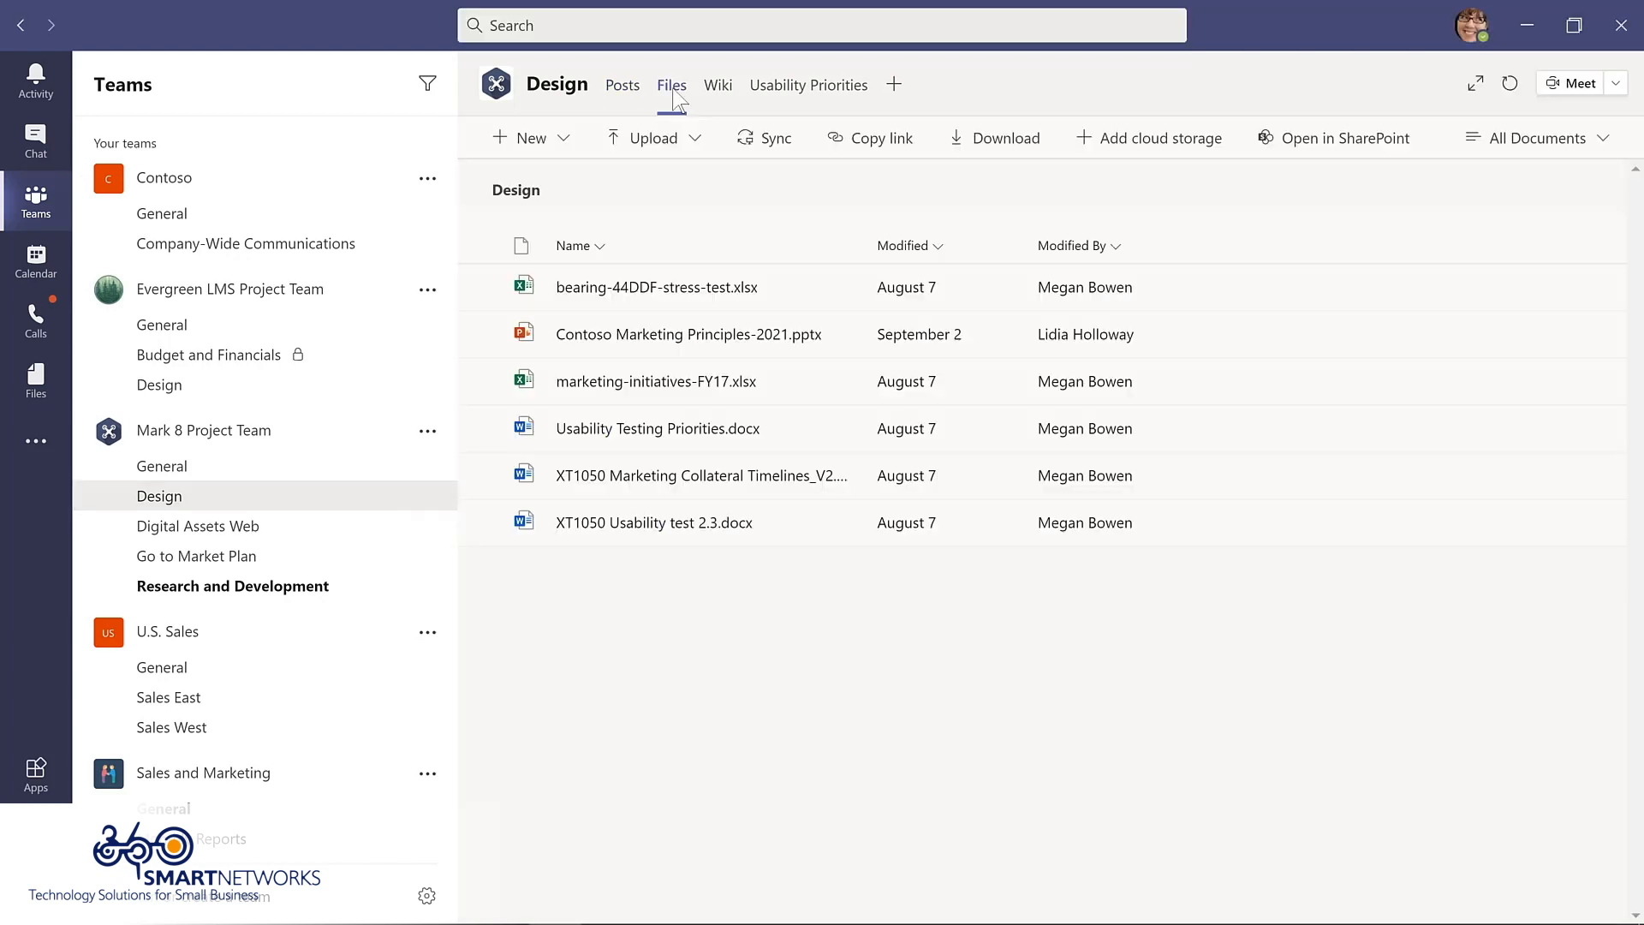
pyautogui.moveTo(836, 339)
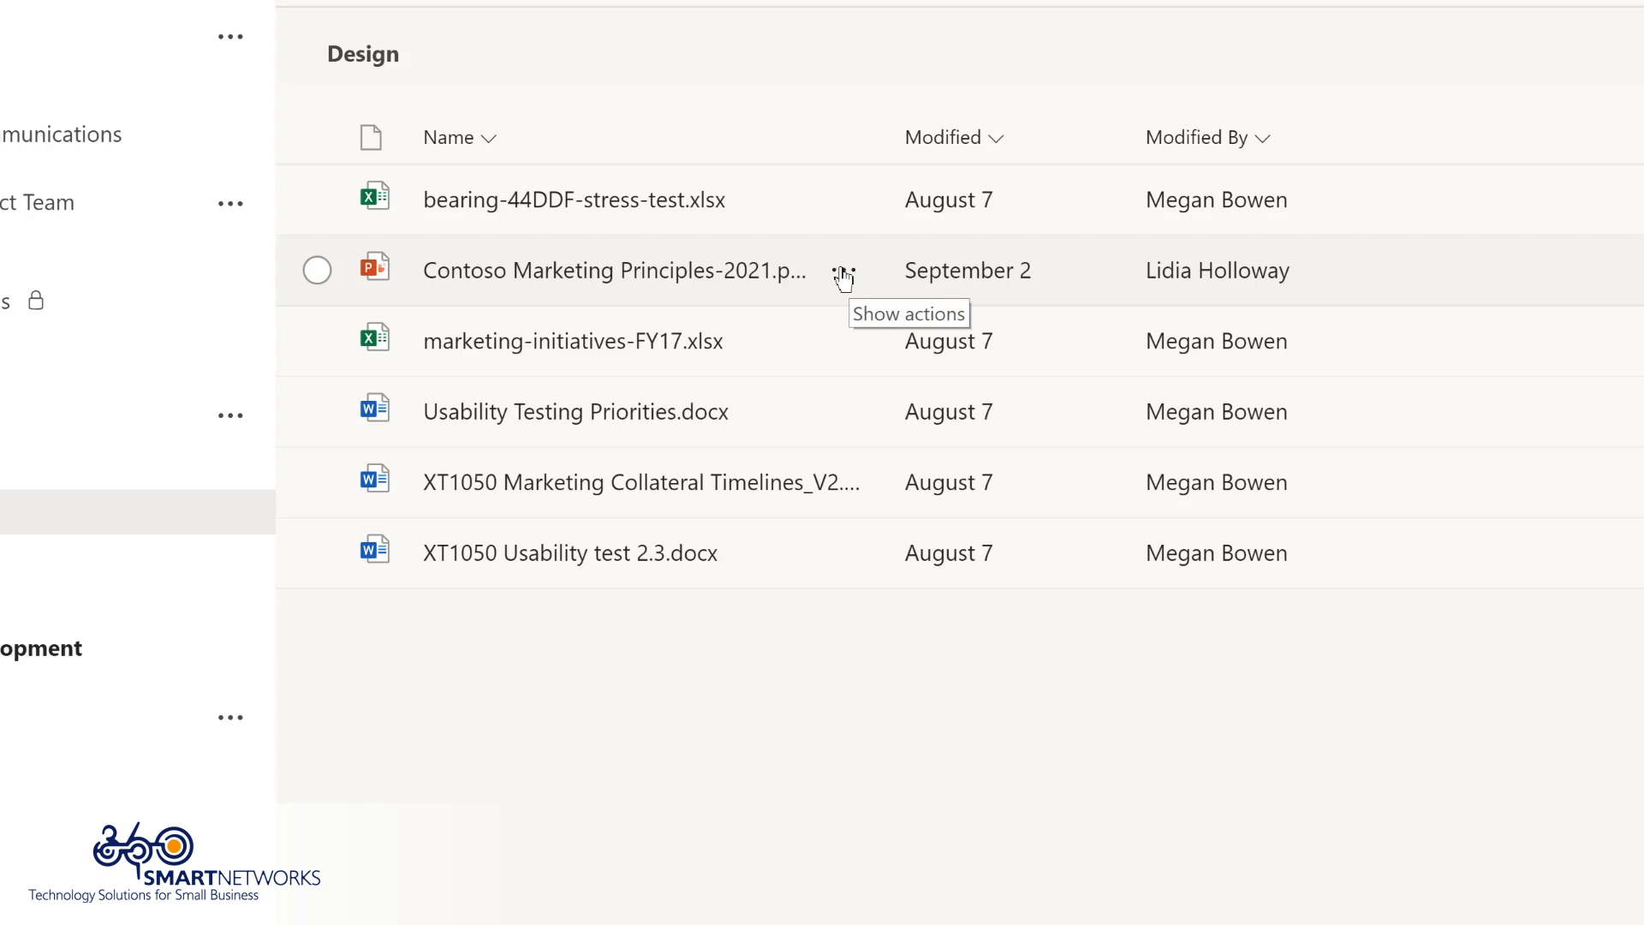
pyautogui.click(843, 274)
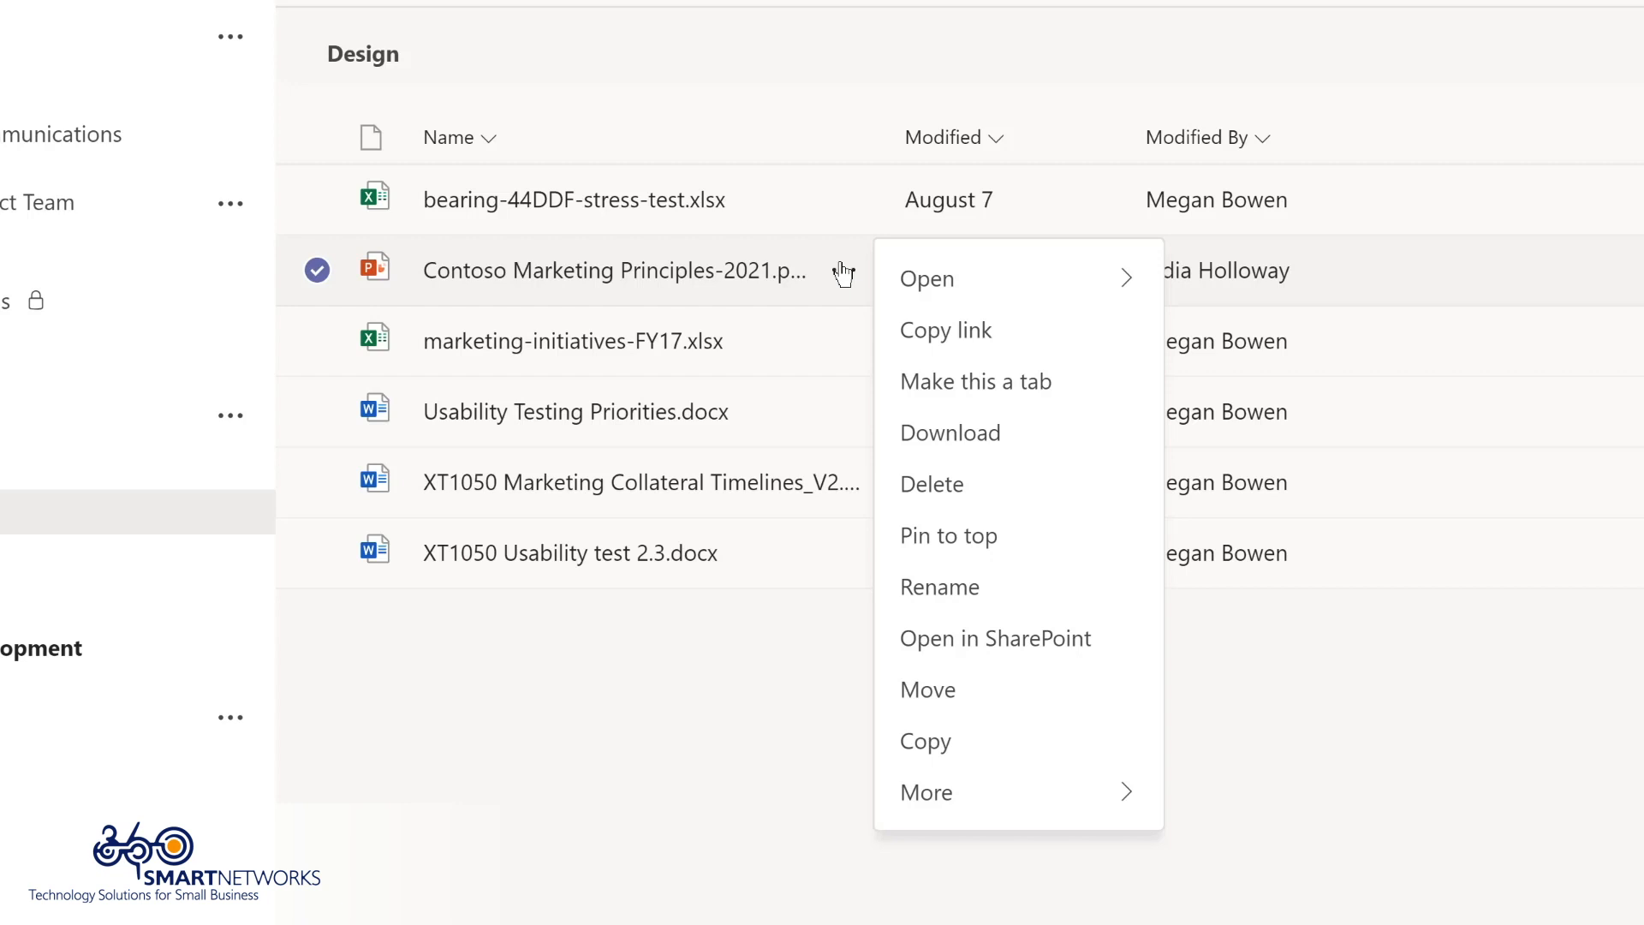
pyautogui.click(970, 382)
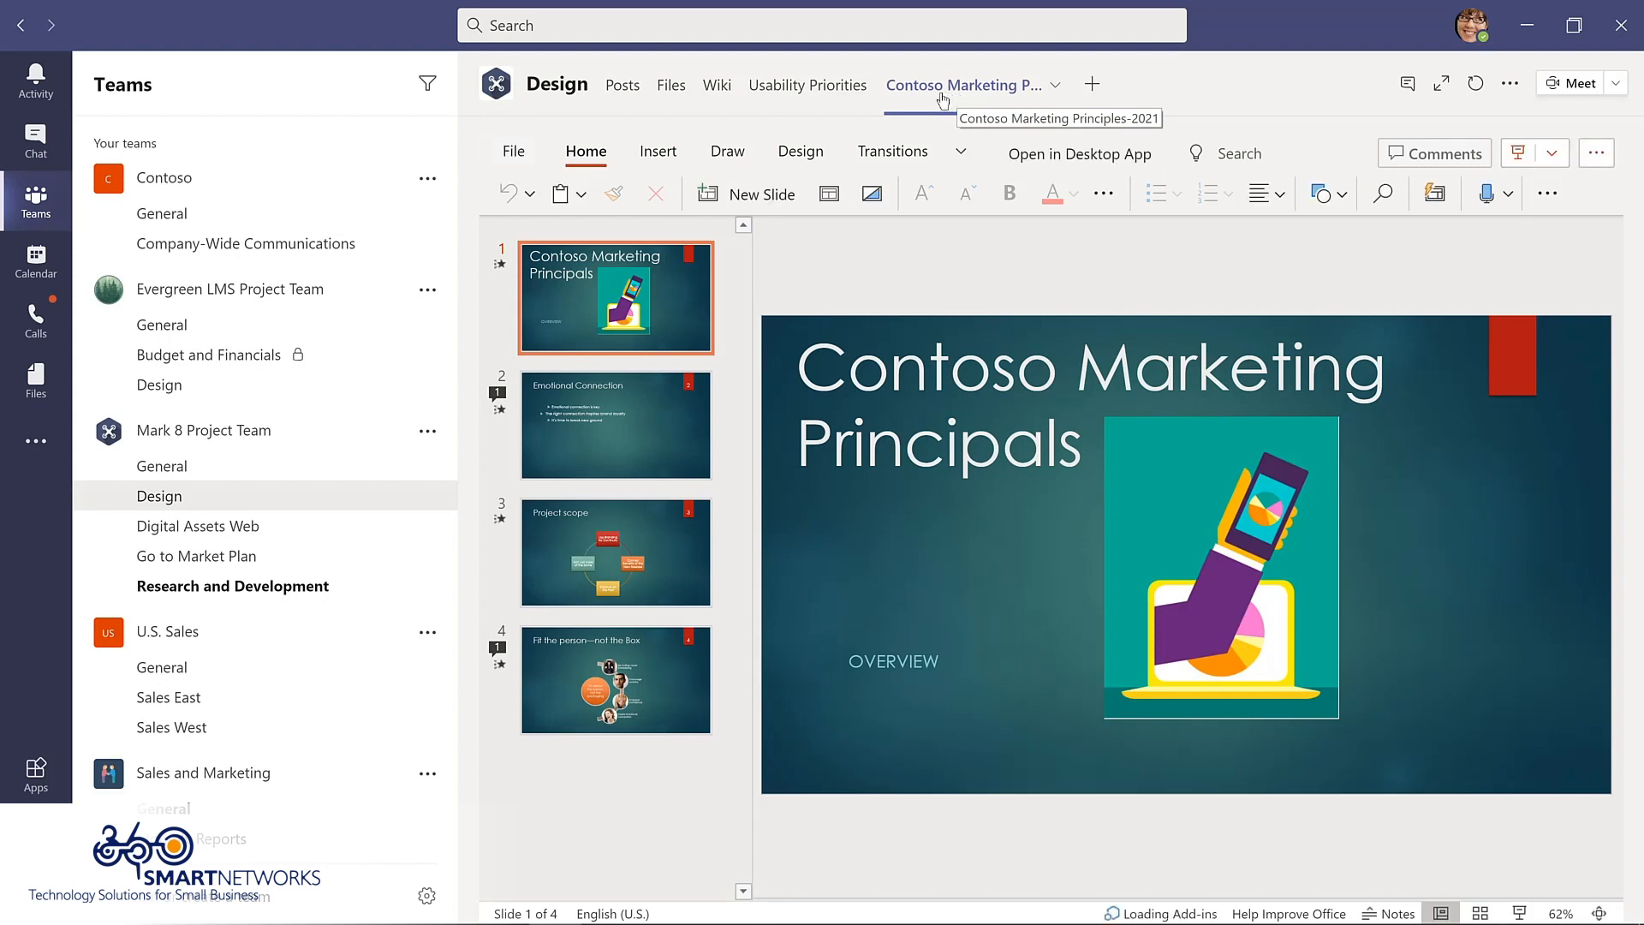
# View the channel's Usability Priorities tab, return to the Contoso Marketing Principles-2021 tab, and choose to remove it
pyautogui.click(781, 86)
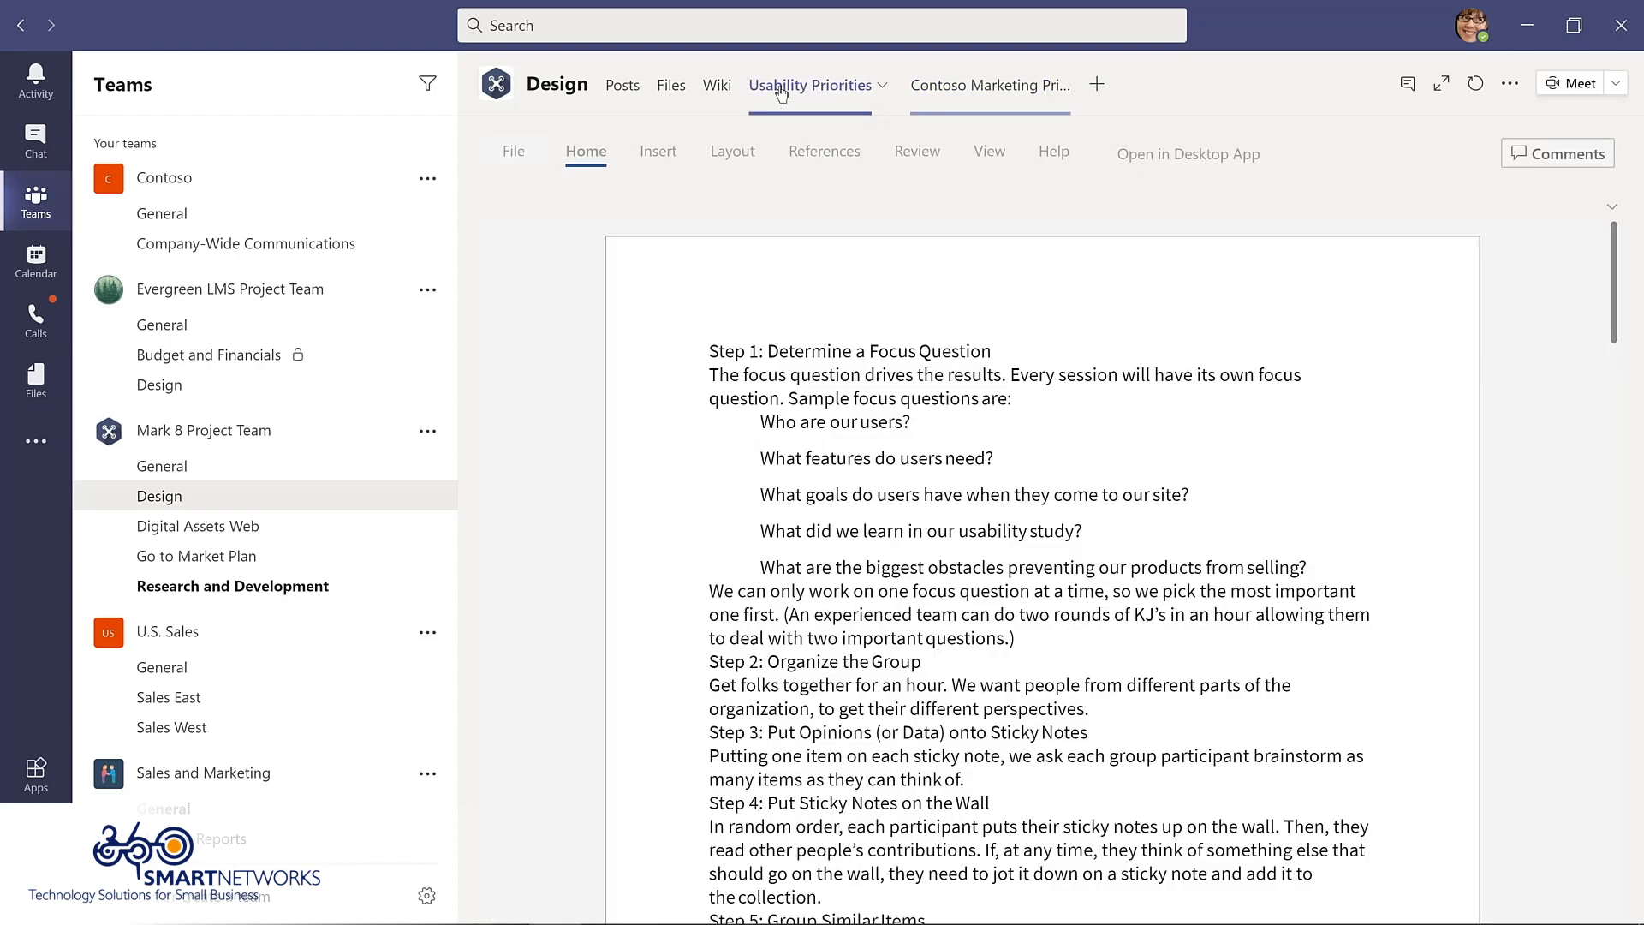
pyautogui.click(1026, 86)
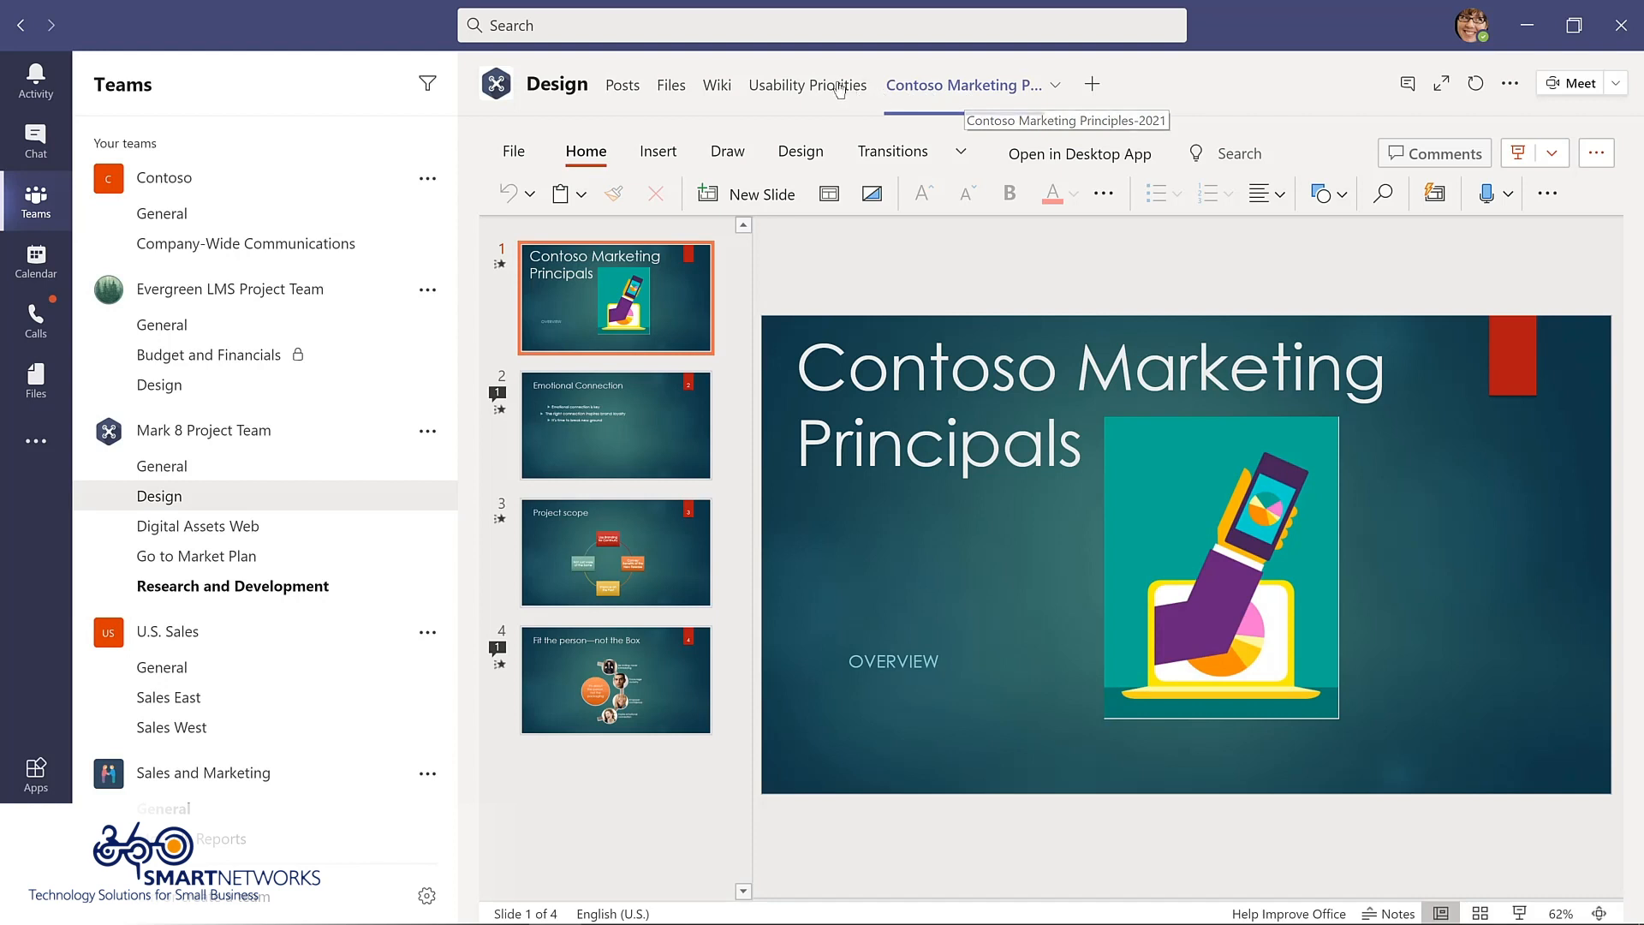
pyautogui.click(1055, 89)
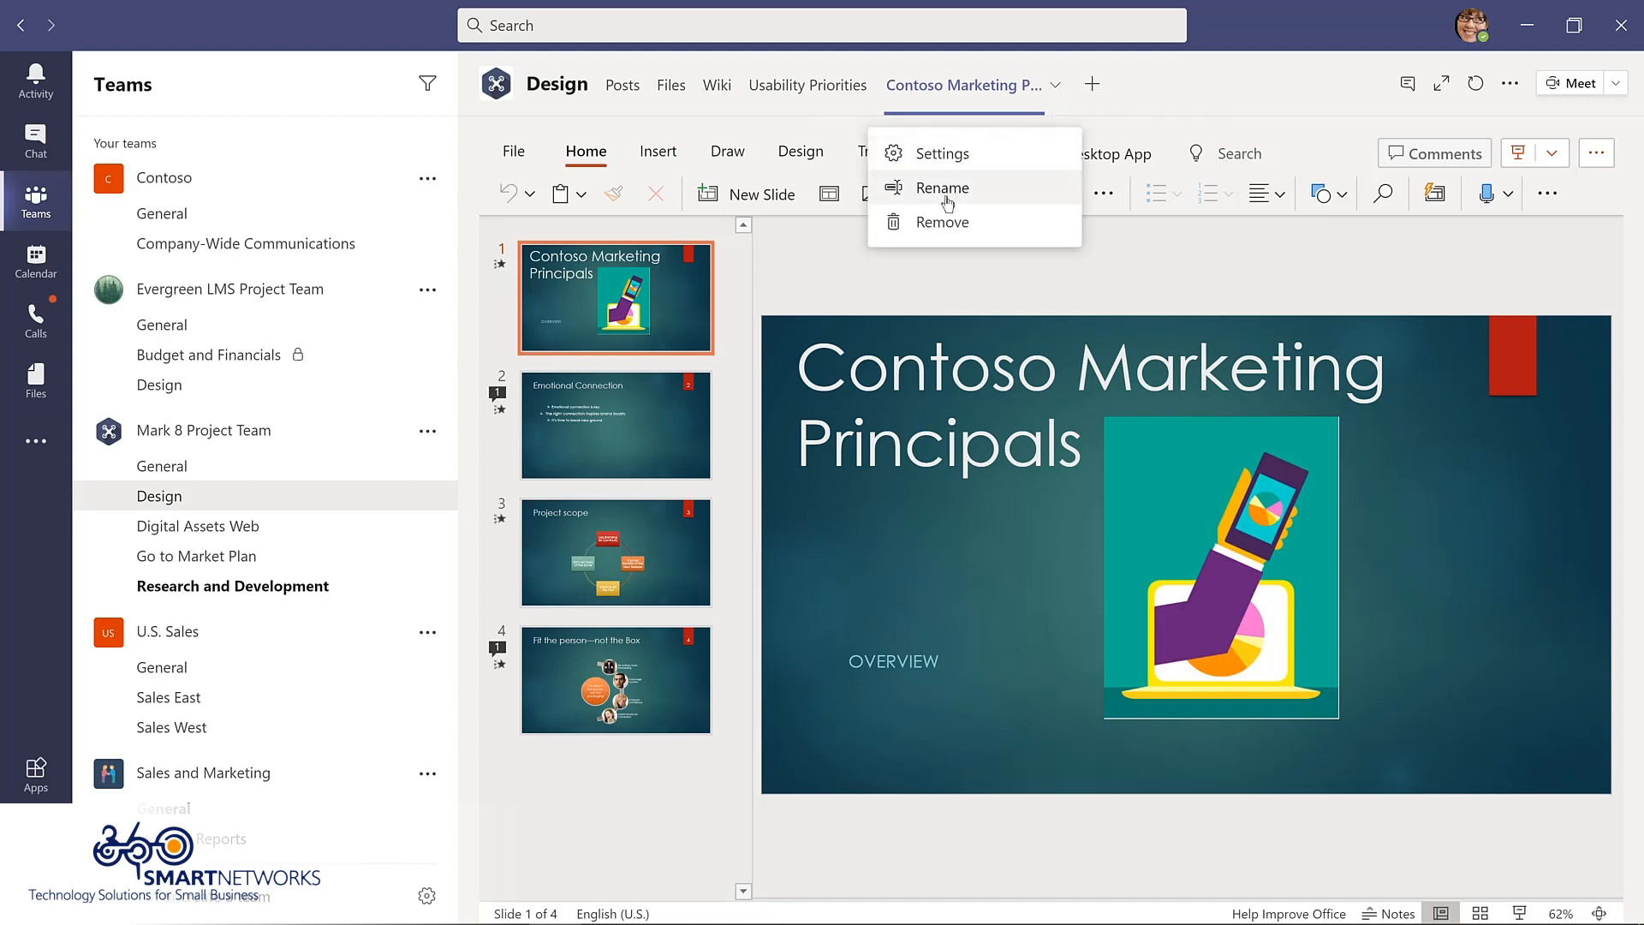
pyautogui.click(945, 225)
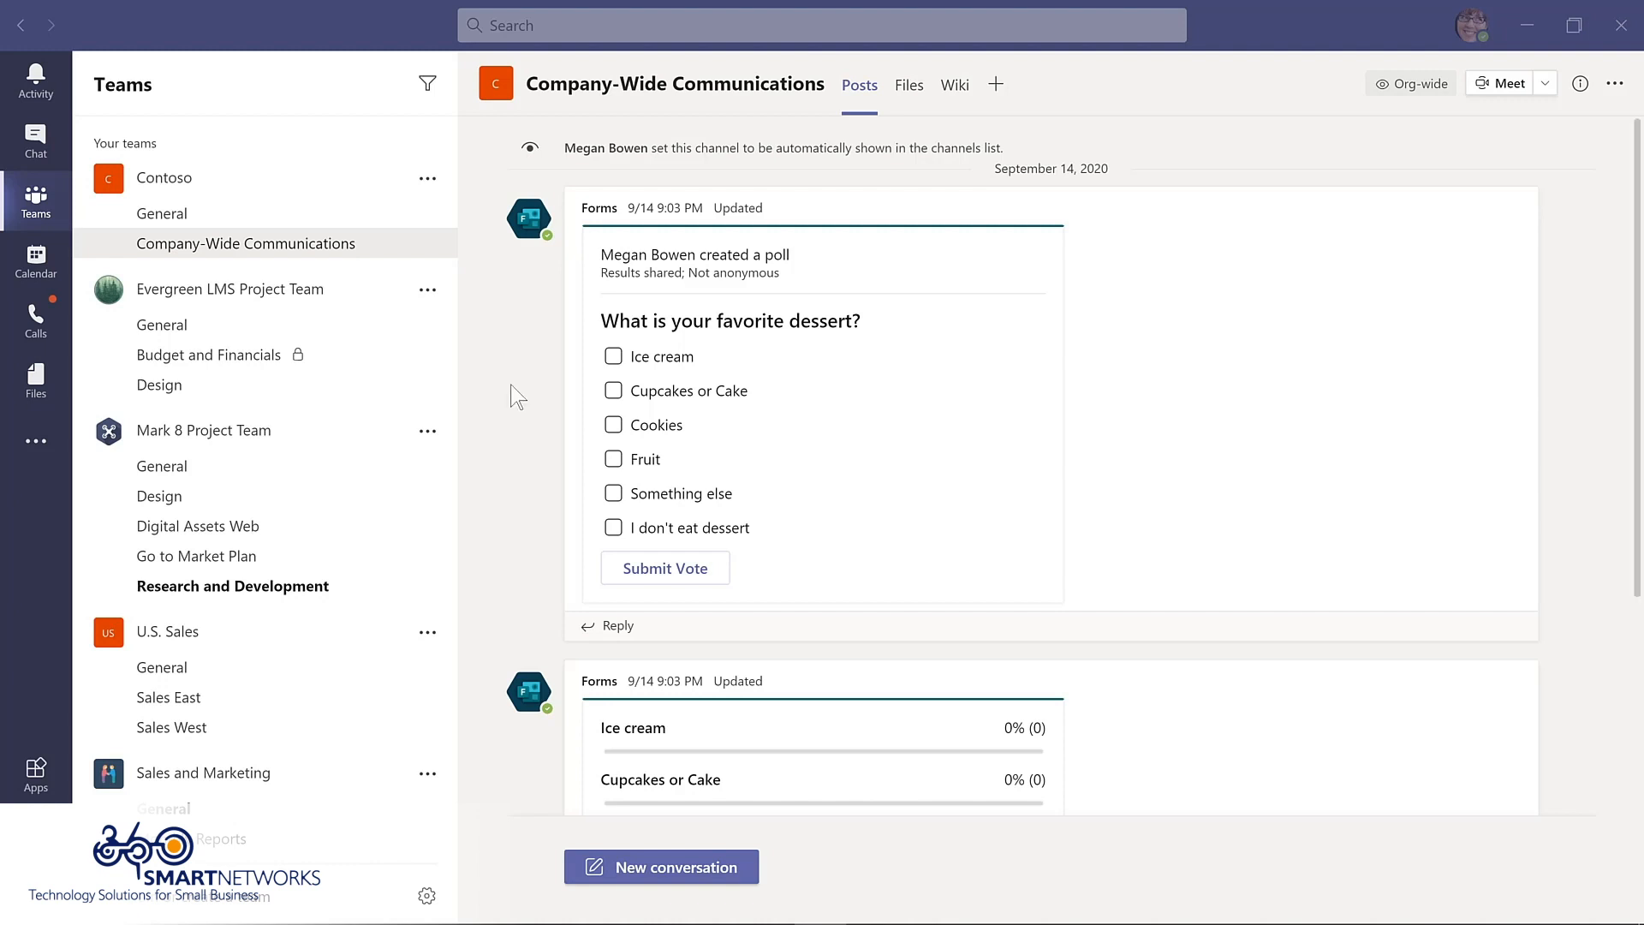
# Submit a vote for Ice cream, Cupcakes or Cake, and Cookies in the Company-Wide Communications channel's favorite dessert poll
pyautogui.scroll(-3, 514, 398)
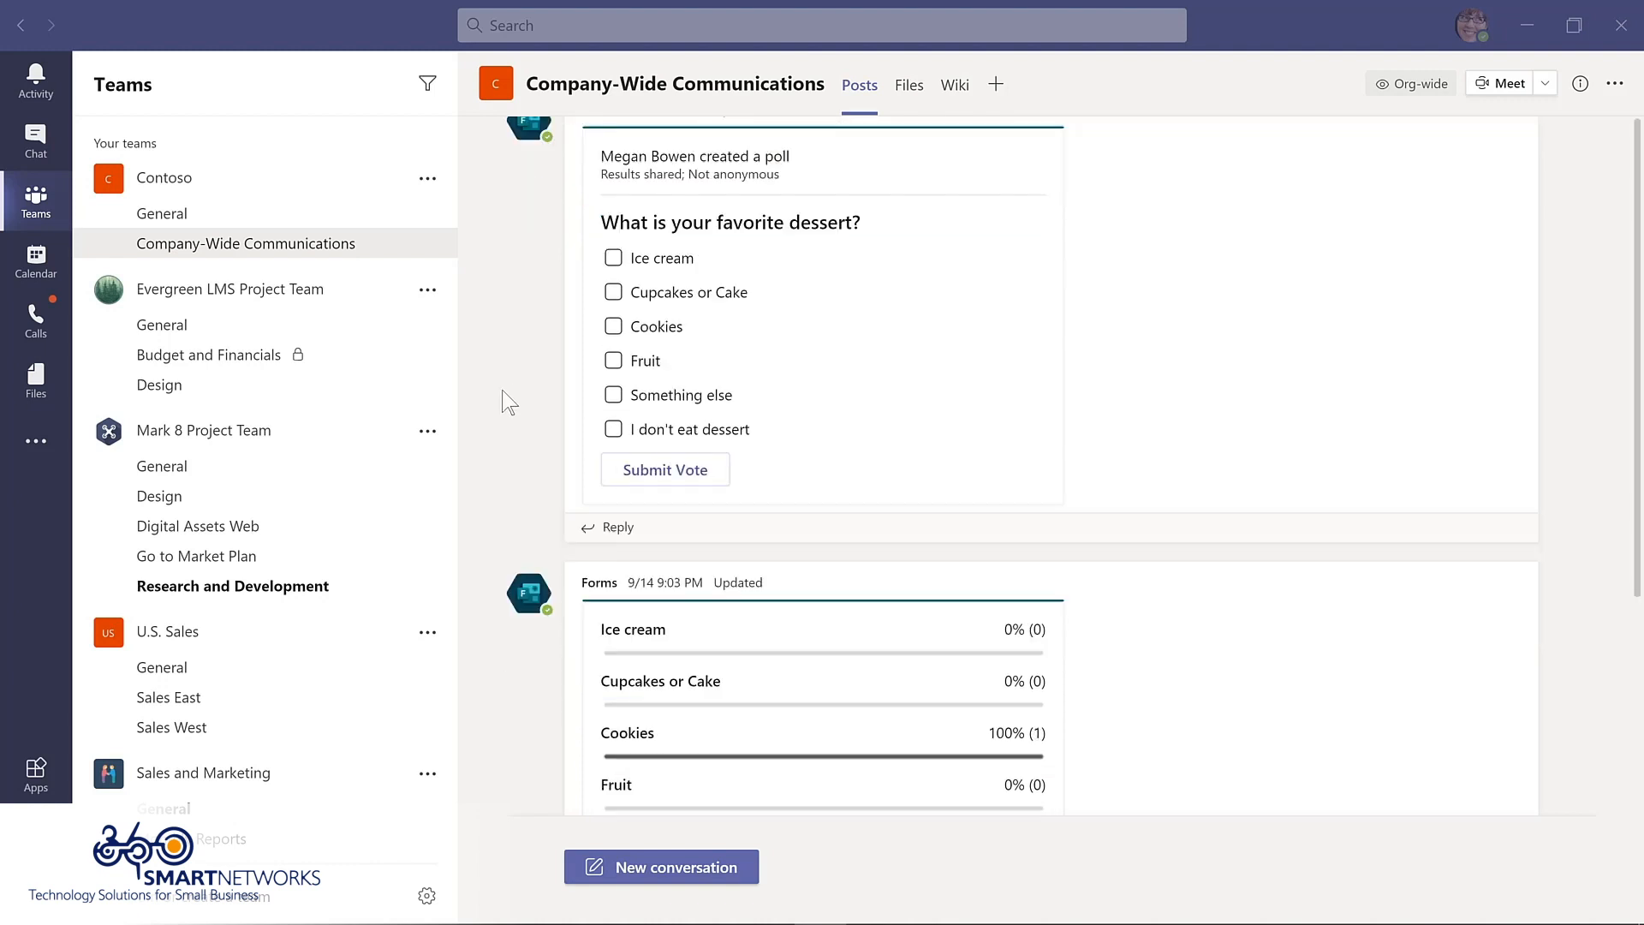
pyautogui.scroll(-2, 509, 403)
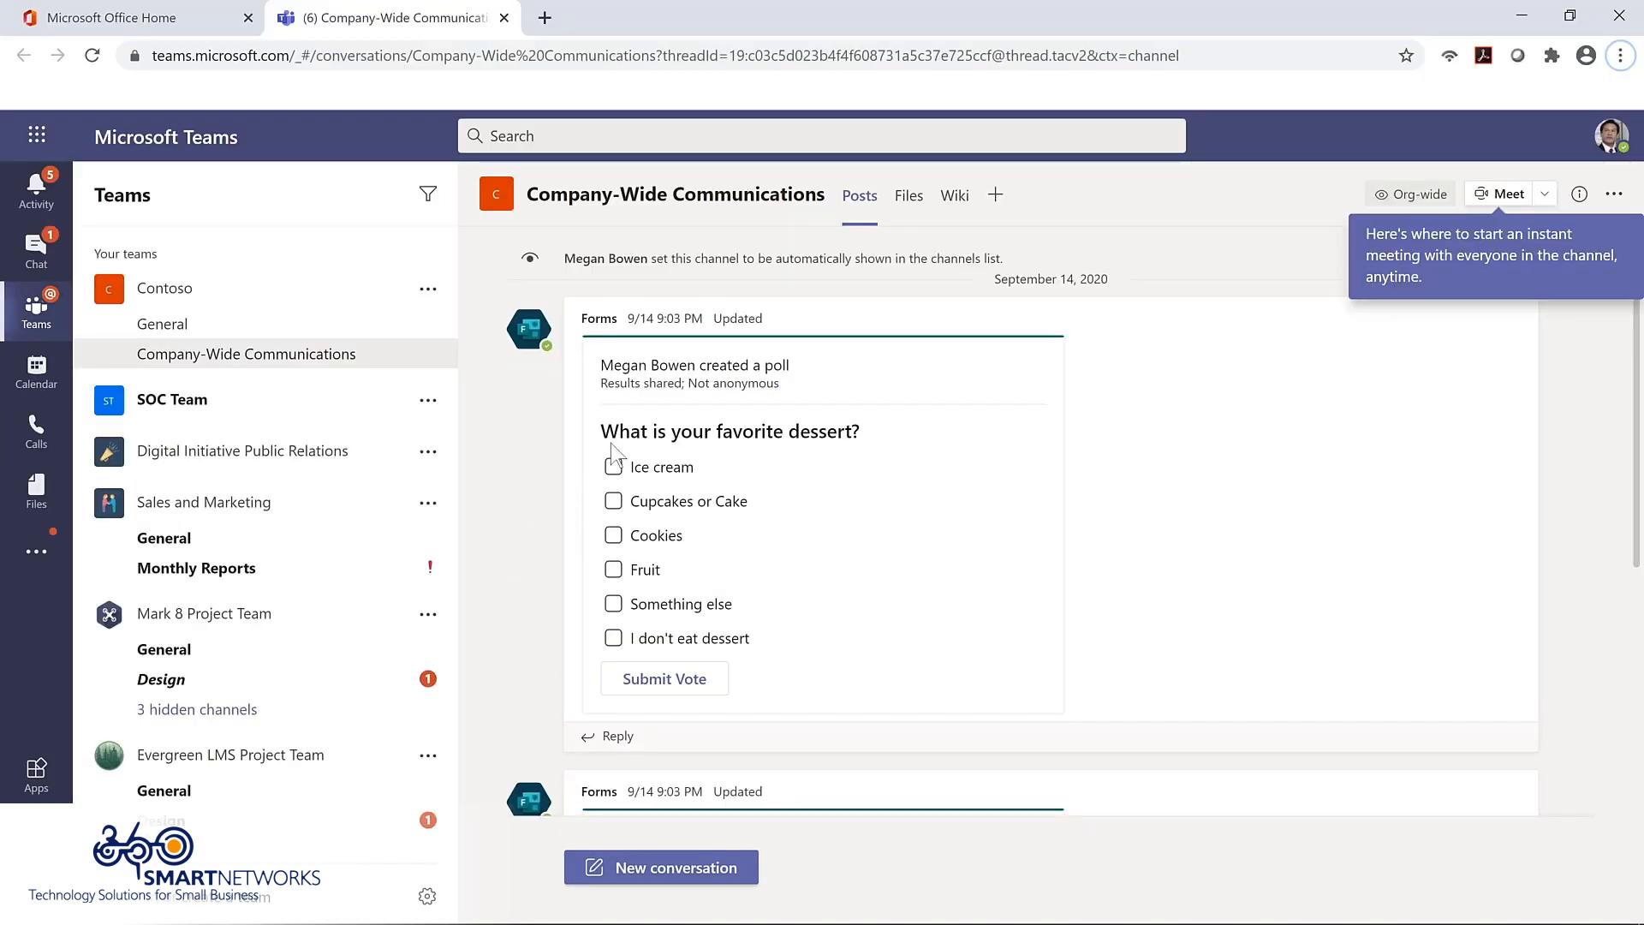
pyautogui.click(616, 503)
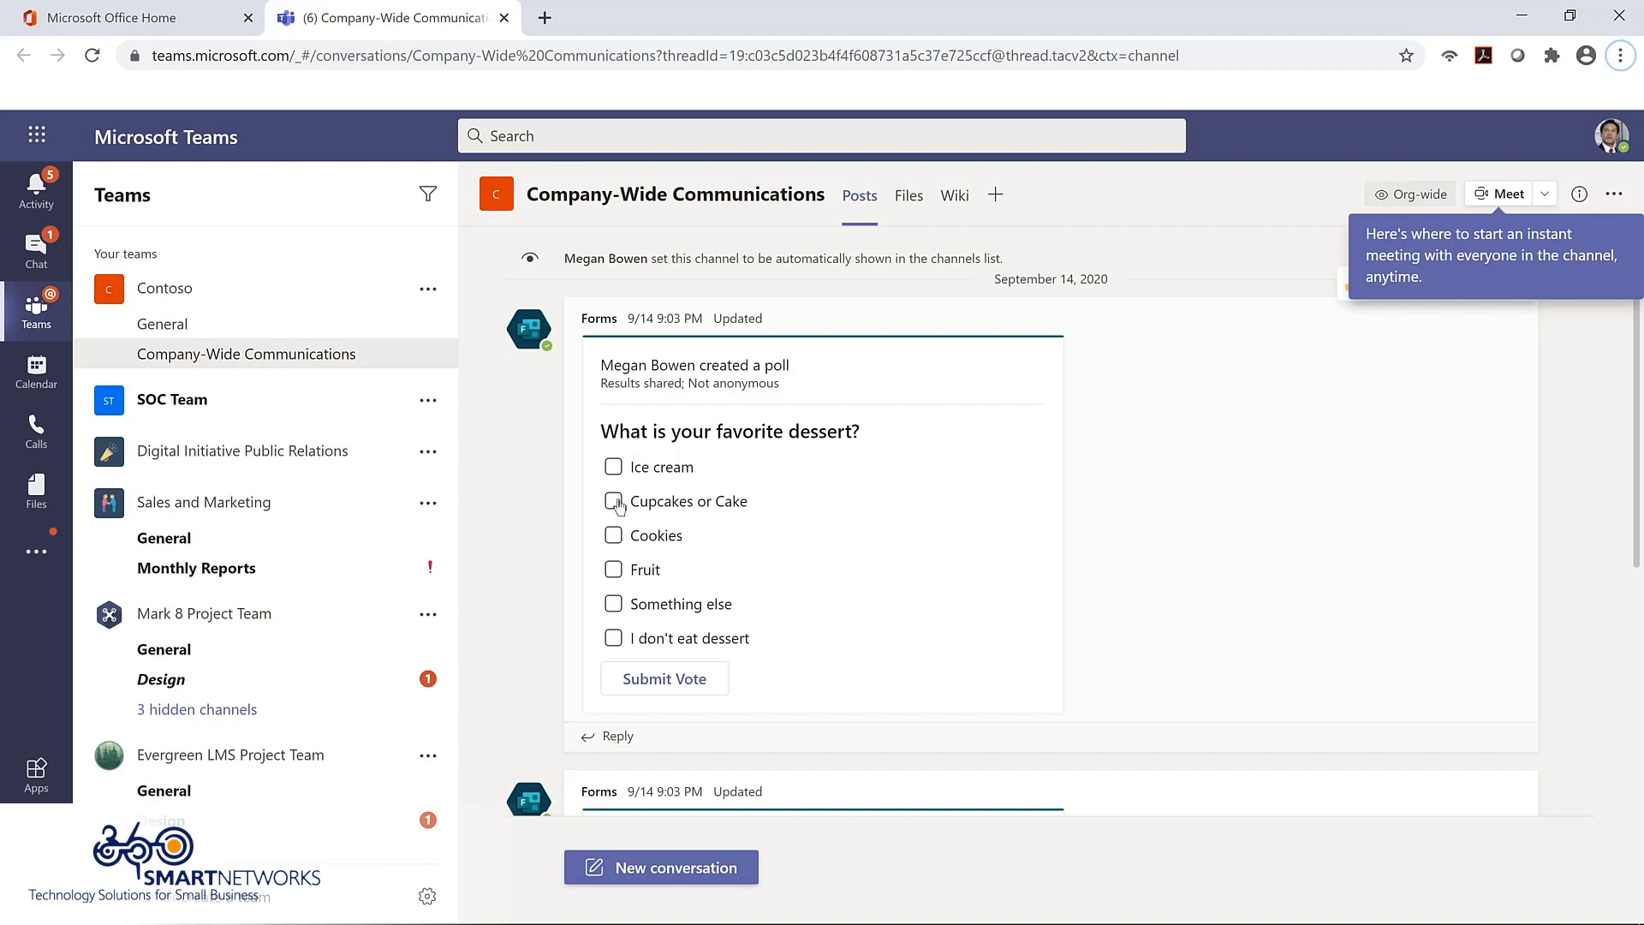
pyautogui.click(615, 468)
pyautogui.click(616, 536)
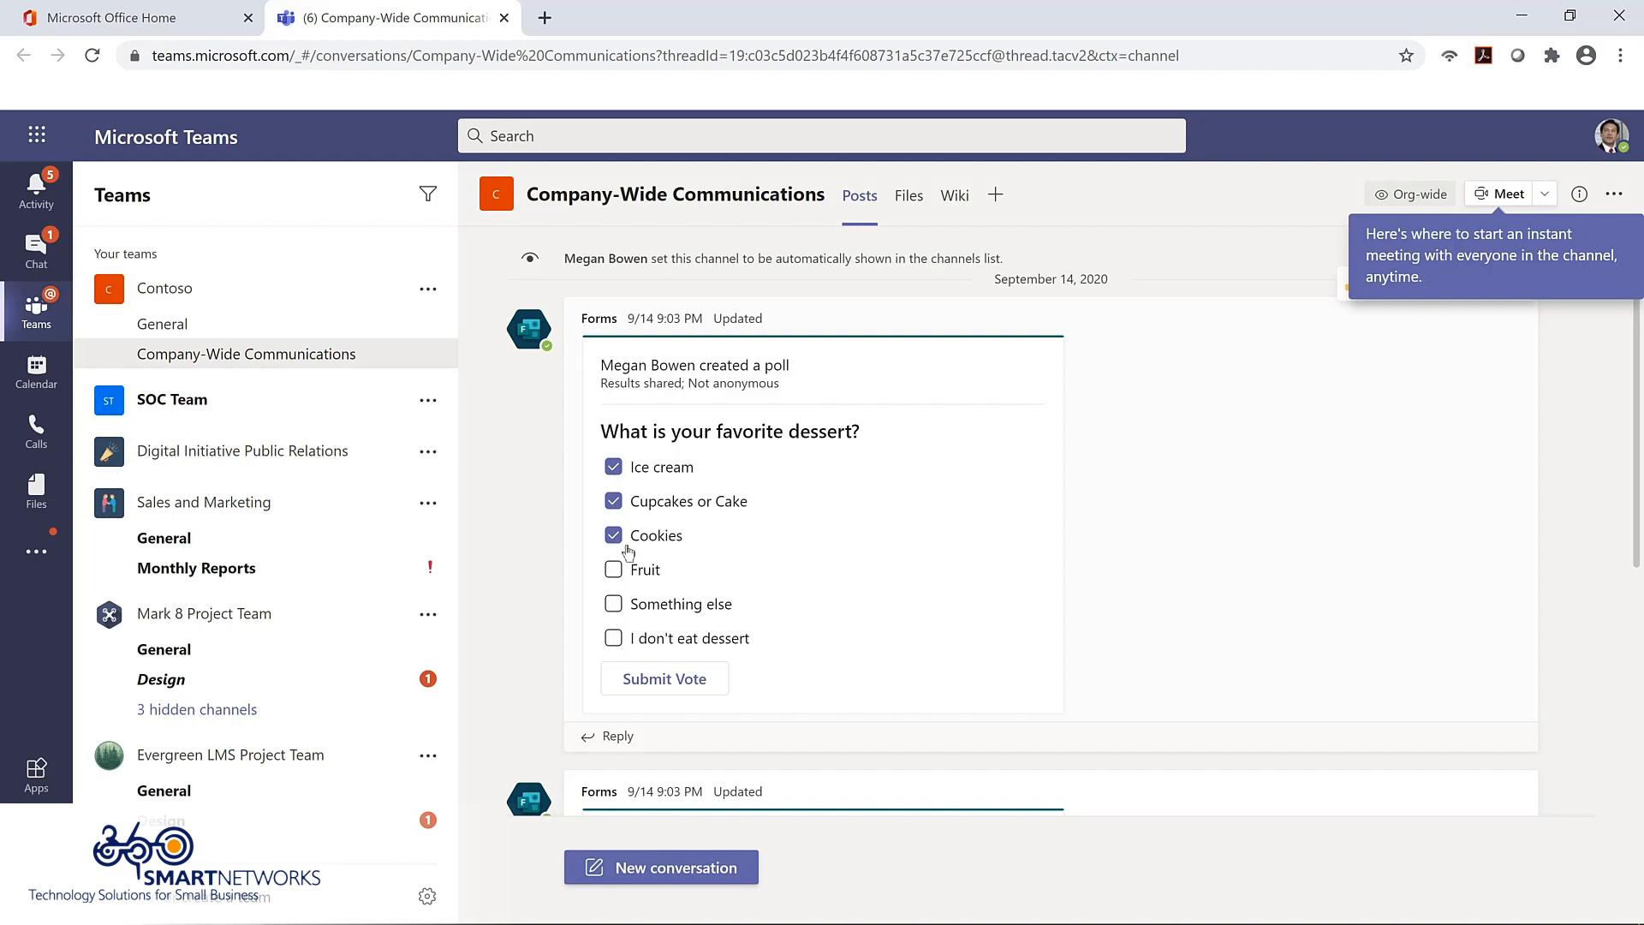
pyautogui.click(668, 682)
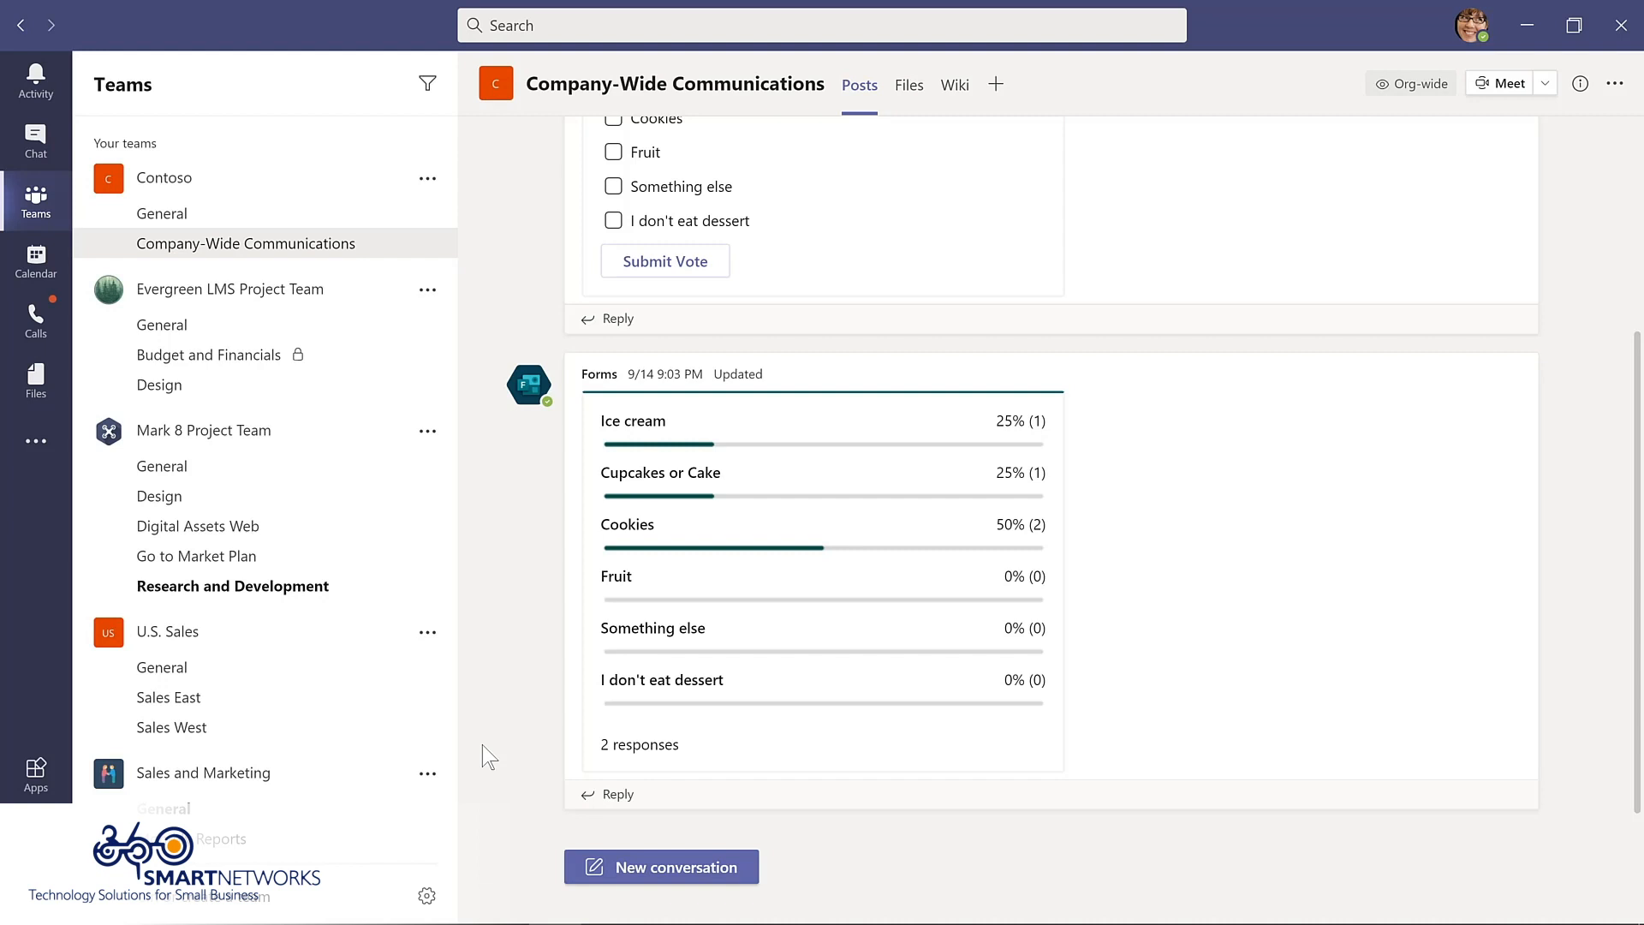
# Start a new Forms poll in the Company-Wide Communications channel with the question "How much do you like Microsoft Teams?"
pyautogui.click(668, 867)
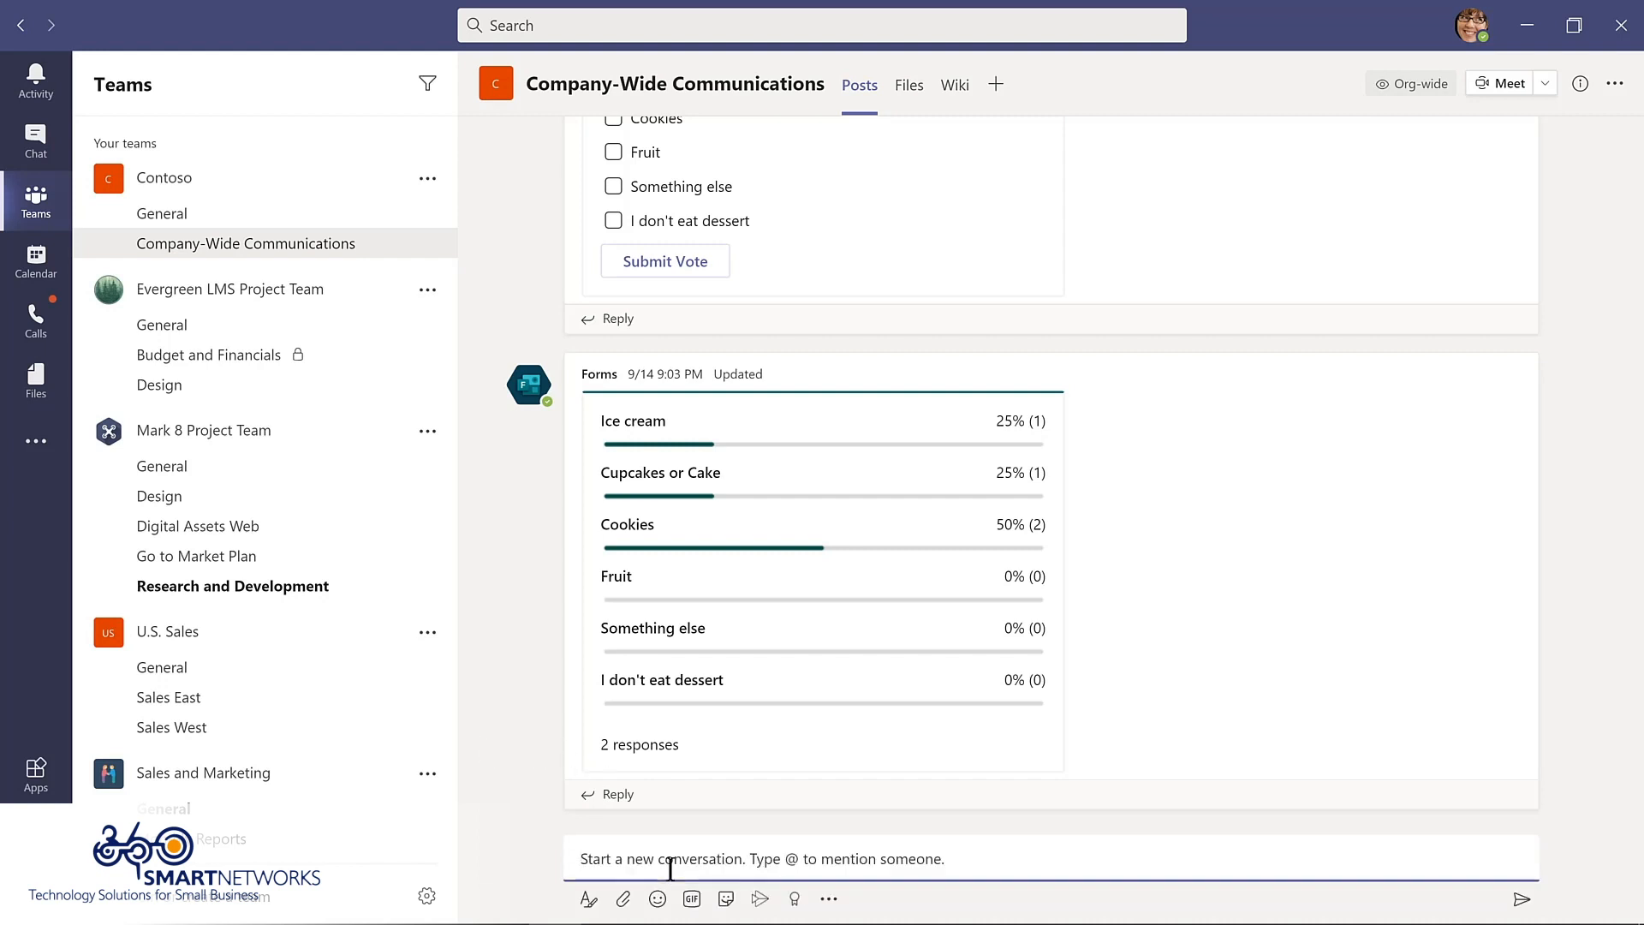
pyautogui.click(828, 899)
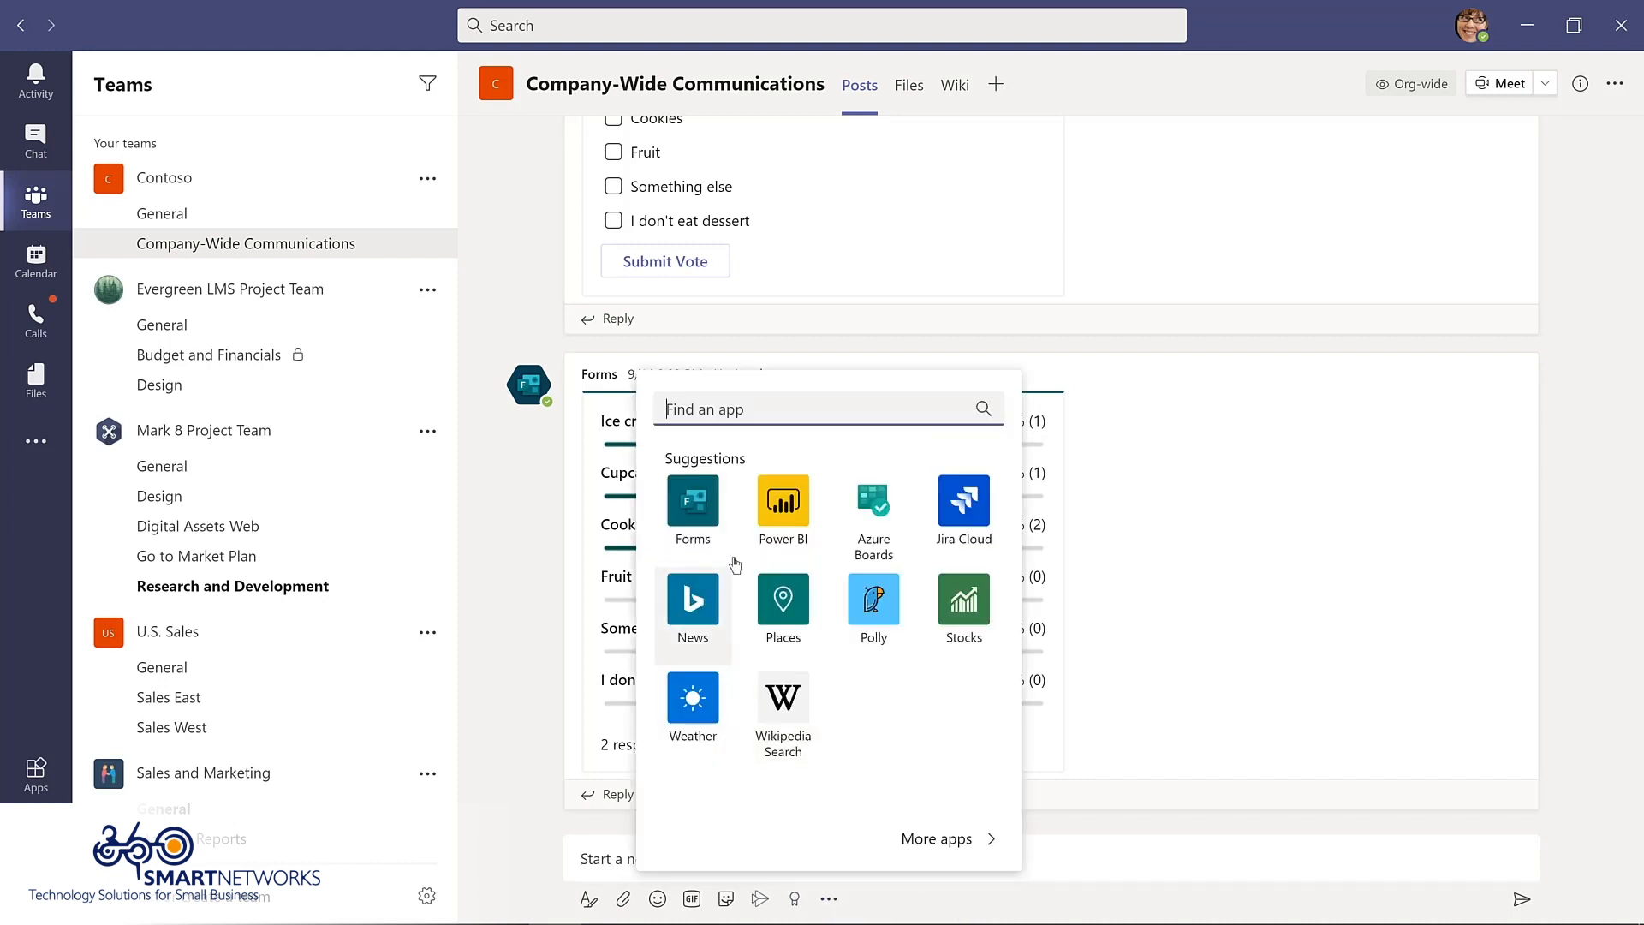
pyautogui.click(696, 505)
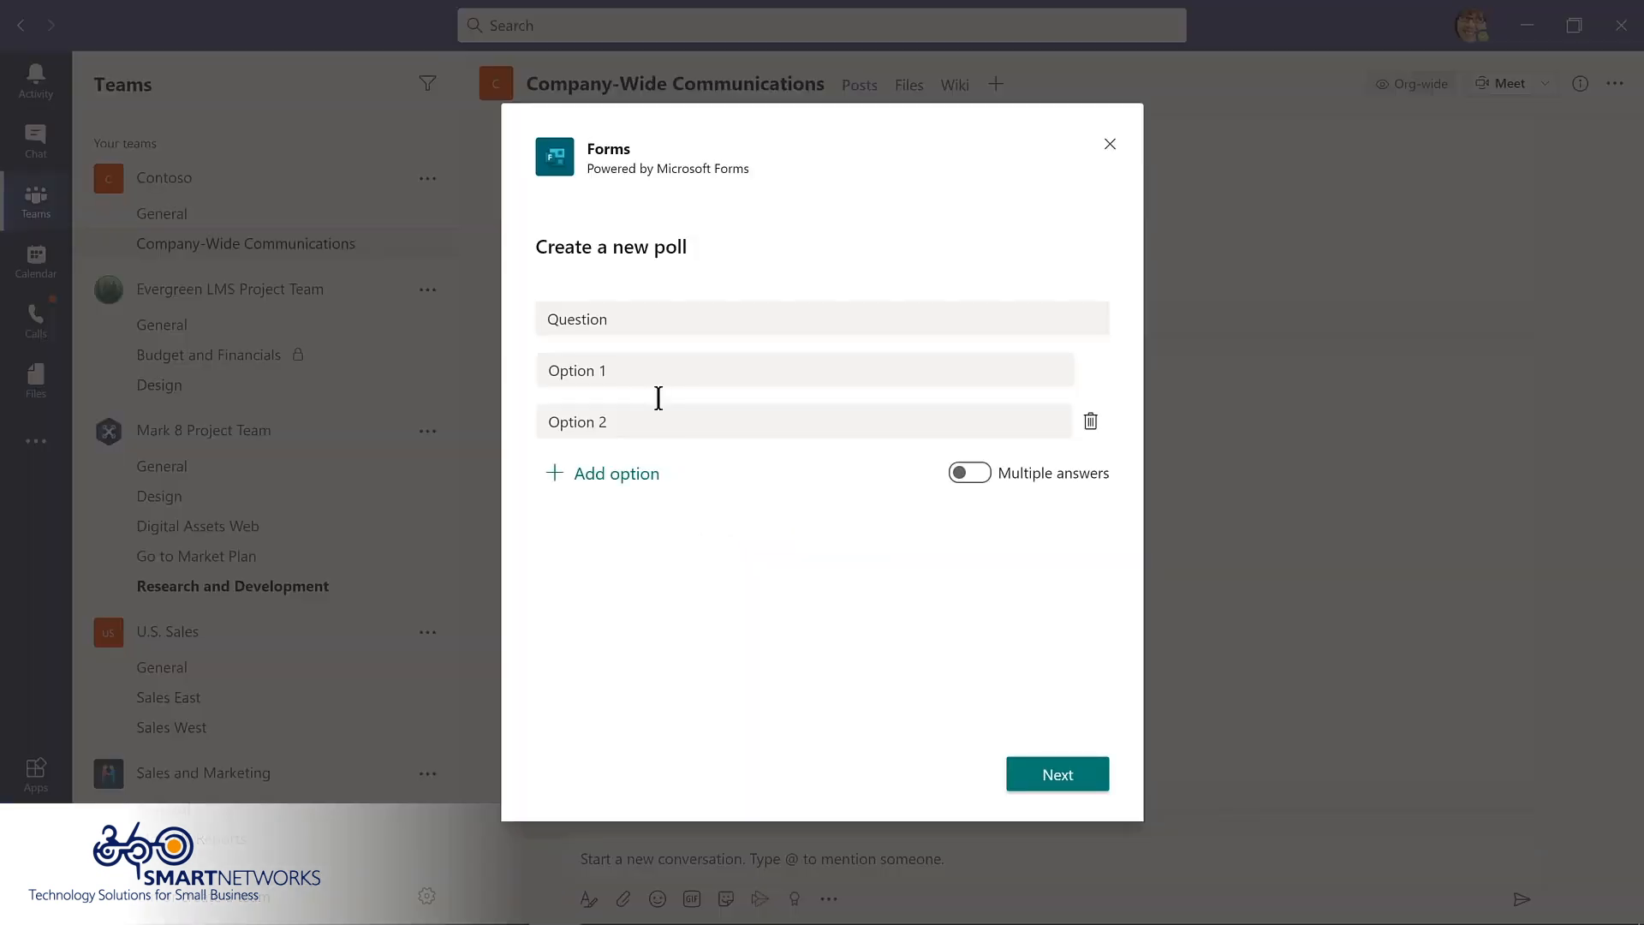
pyautogui.click(628, 318)
pyautogui.write('Ho')
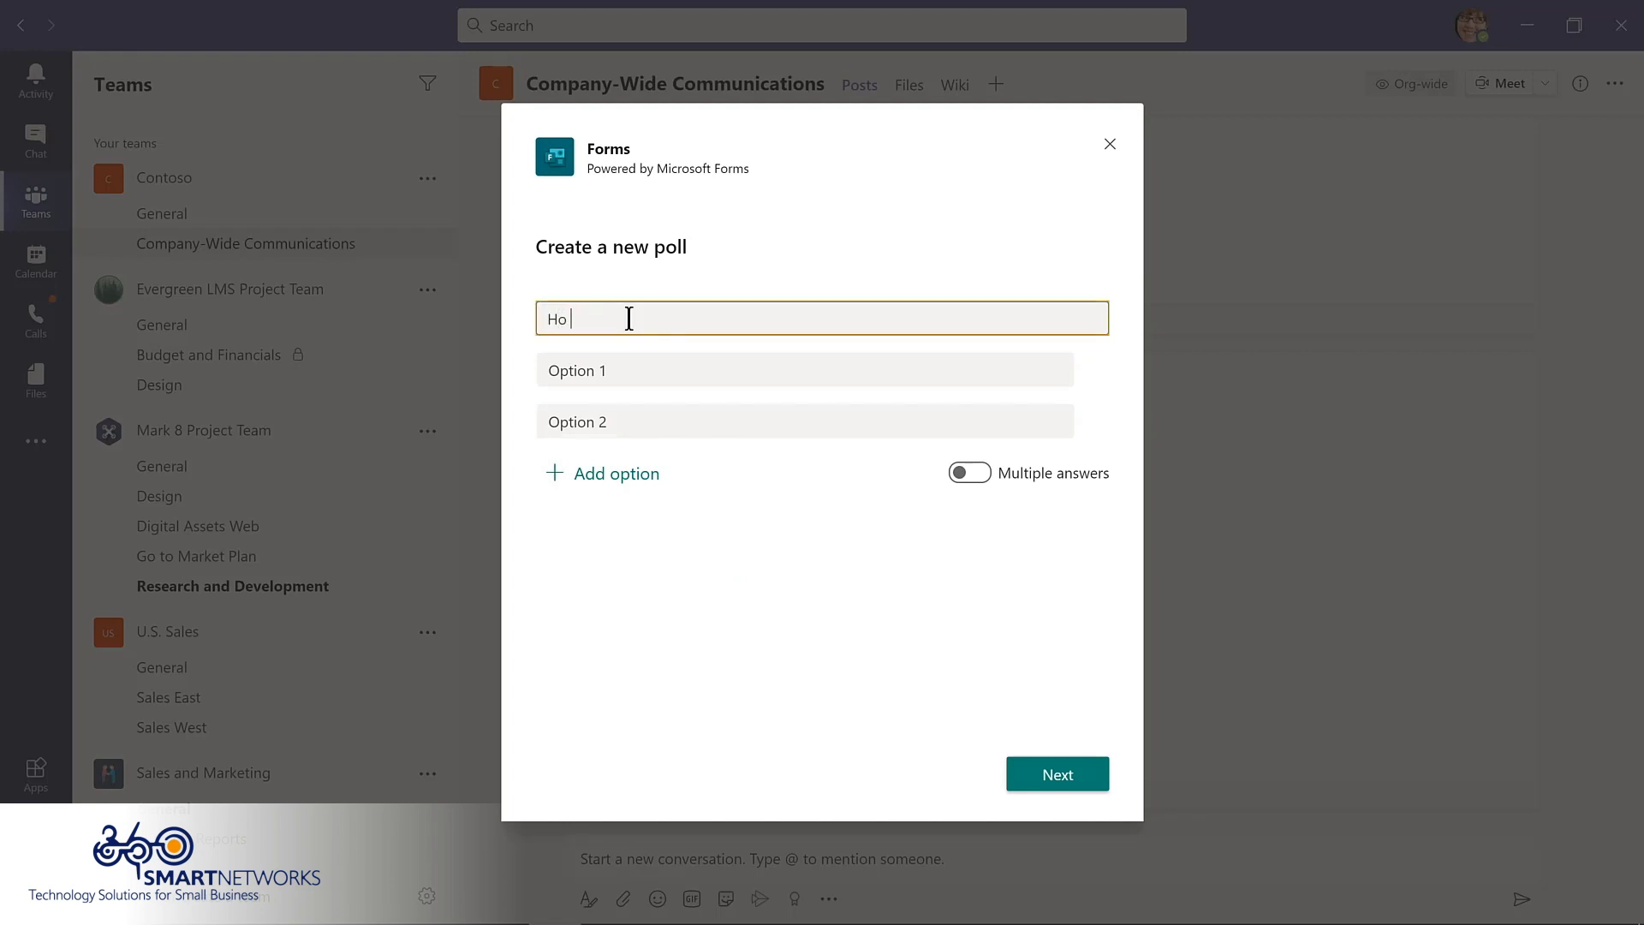
pyautogui.write('w much do you like Microsoft Teams?')
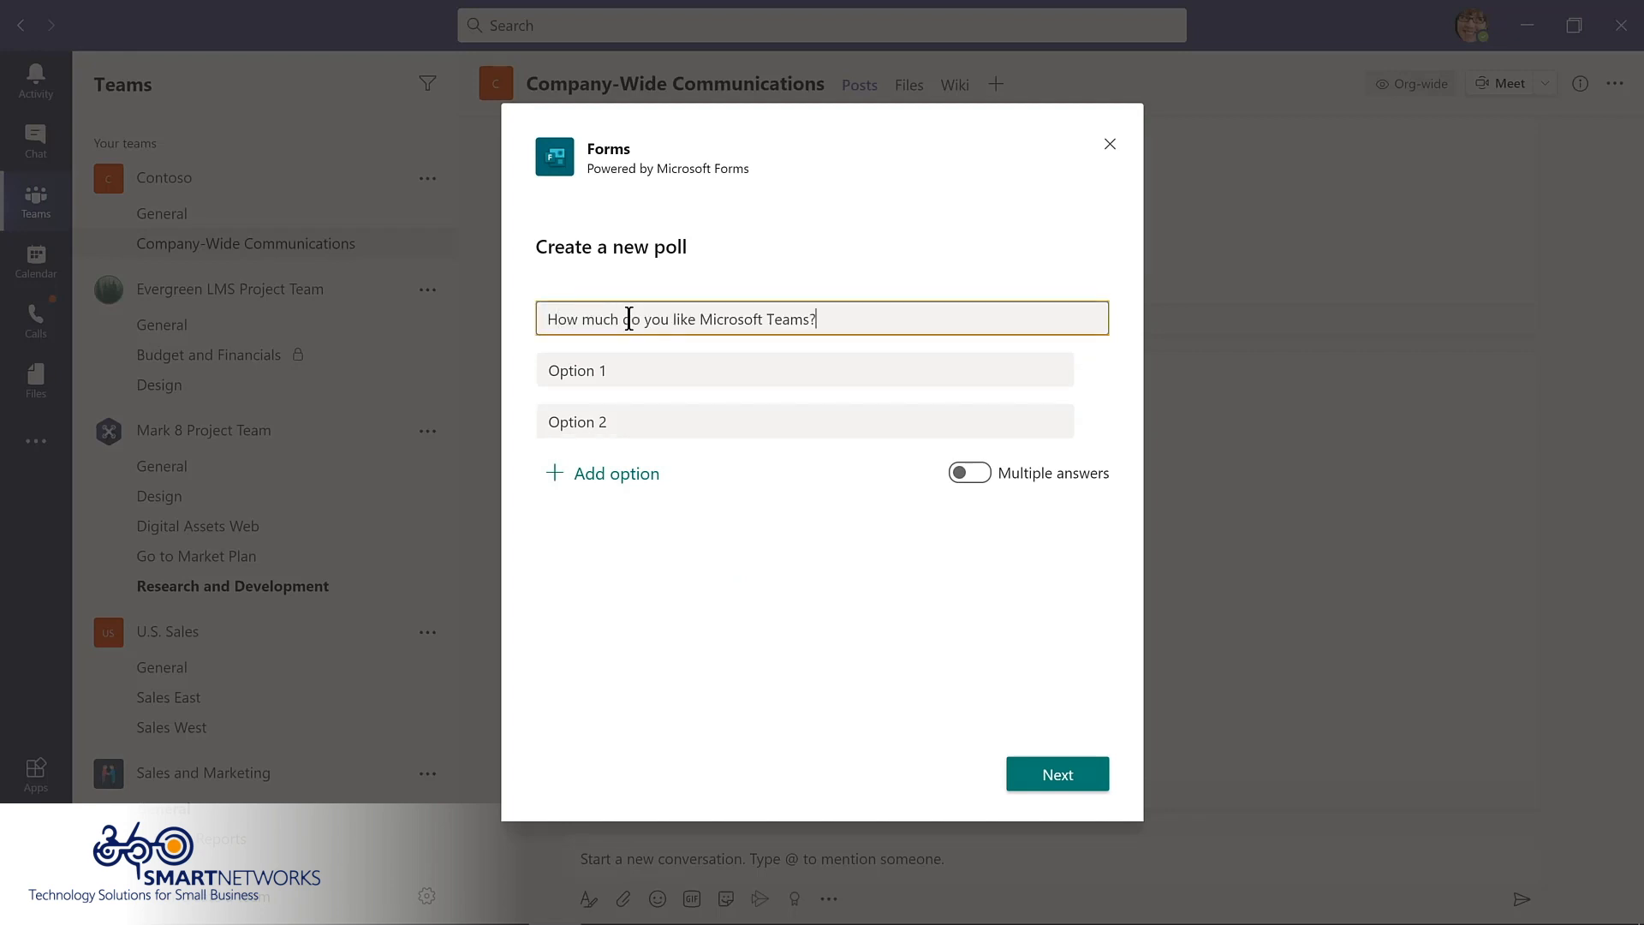
# Set the poll options to "Teams is amazing!" and "Such a big time saver!" and send the poll to the channel
pyautogui.press('Tab')
pyautogui.write('Teams is amazing!')
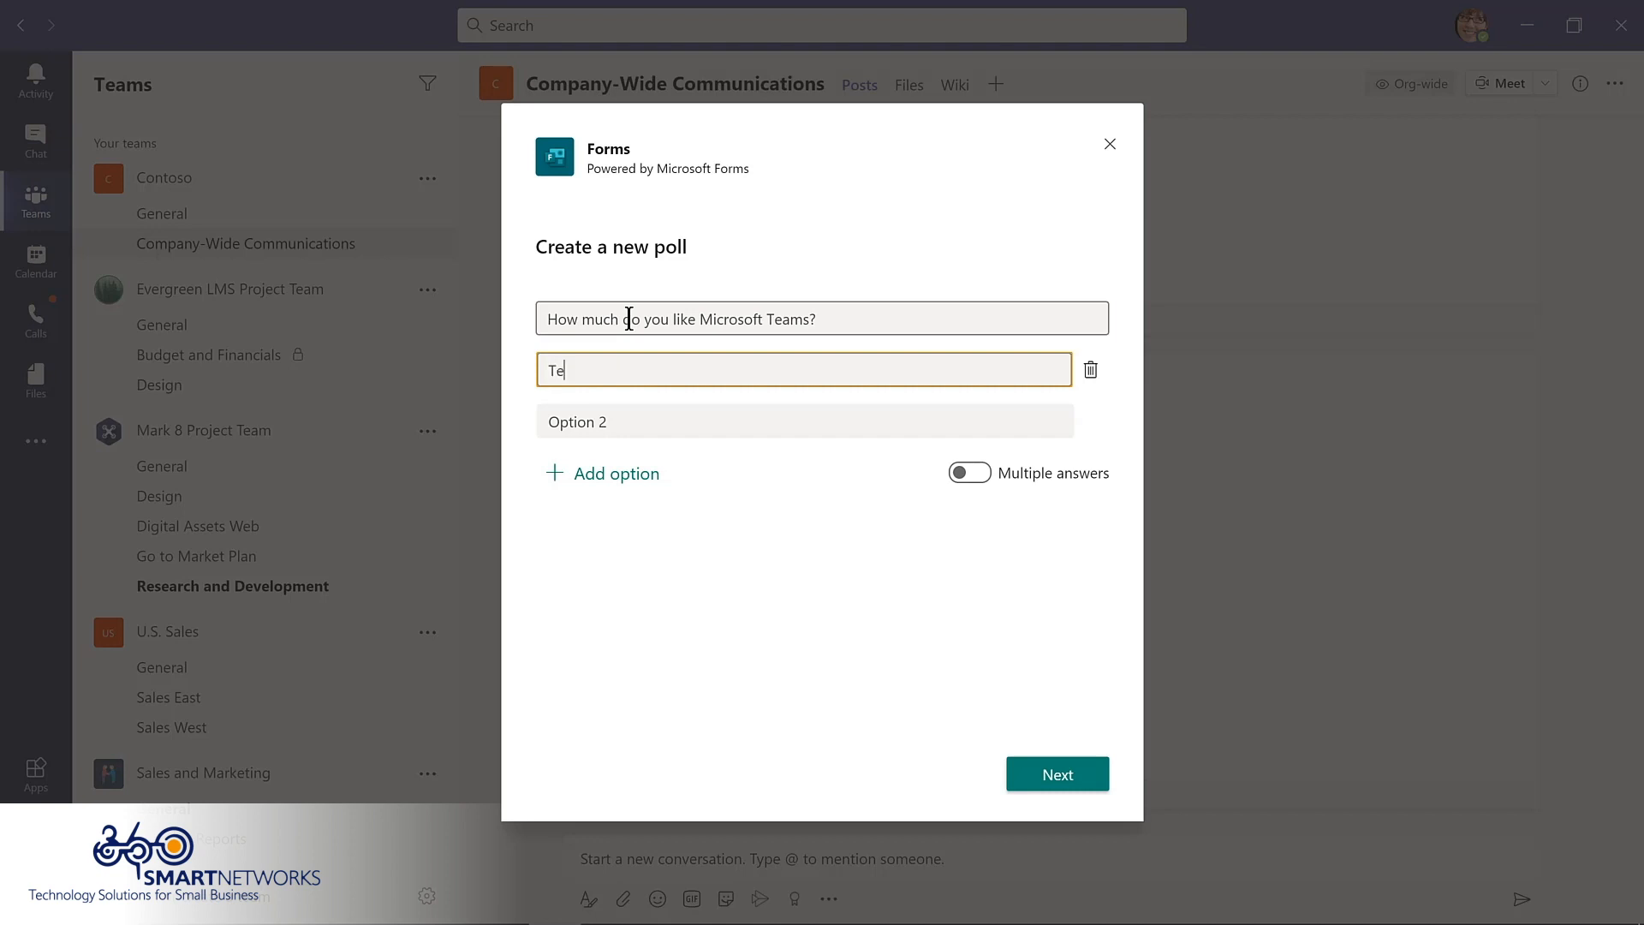
pyautogui.press('Tab')
pyautogui.press('Tab')
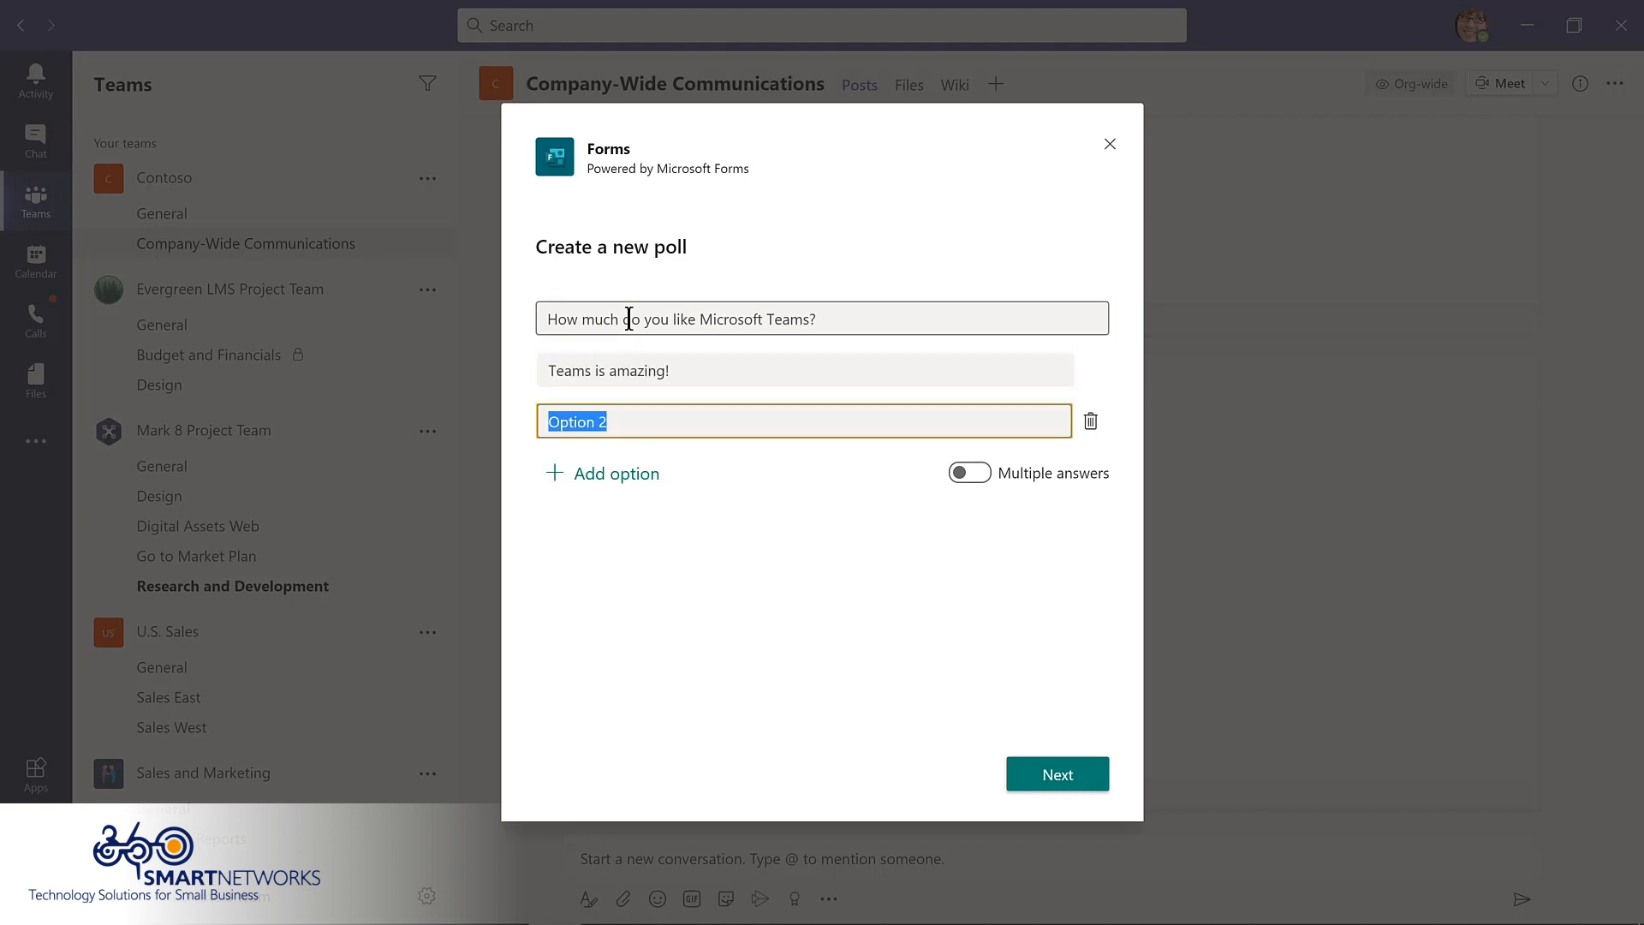
pyautogui.write('Such a big time saver!')
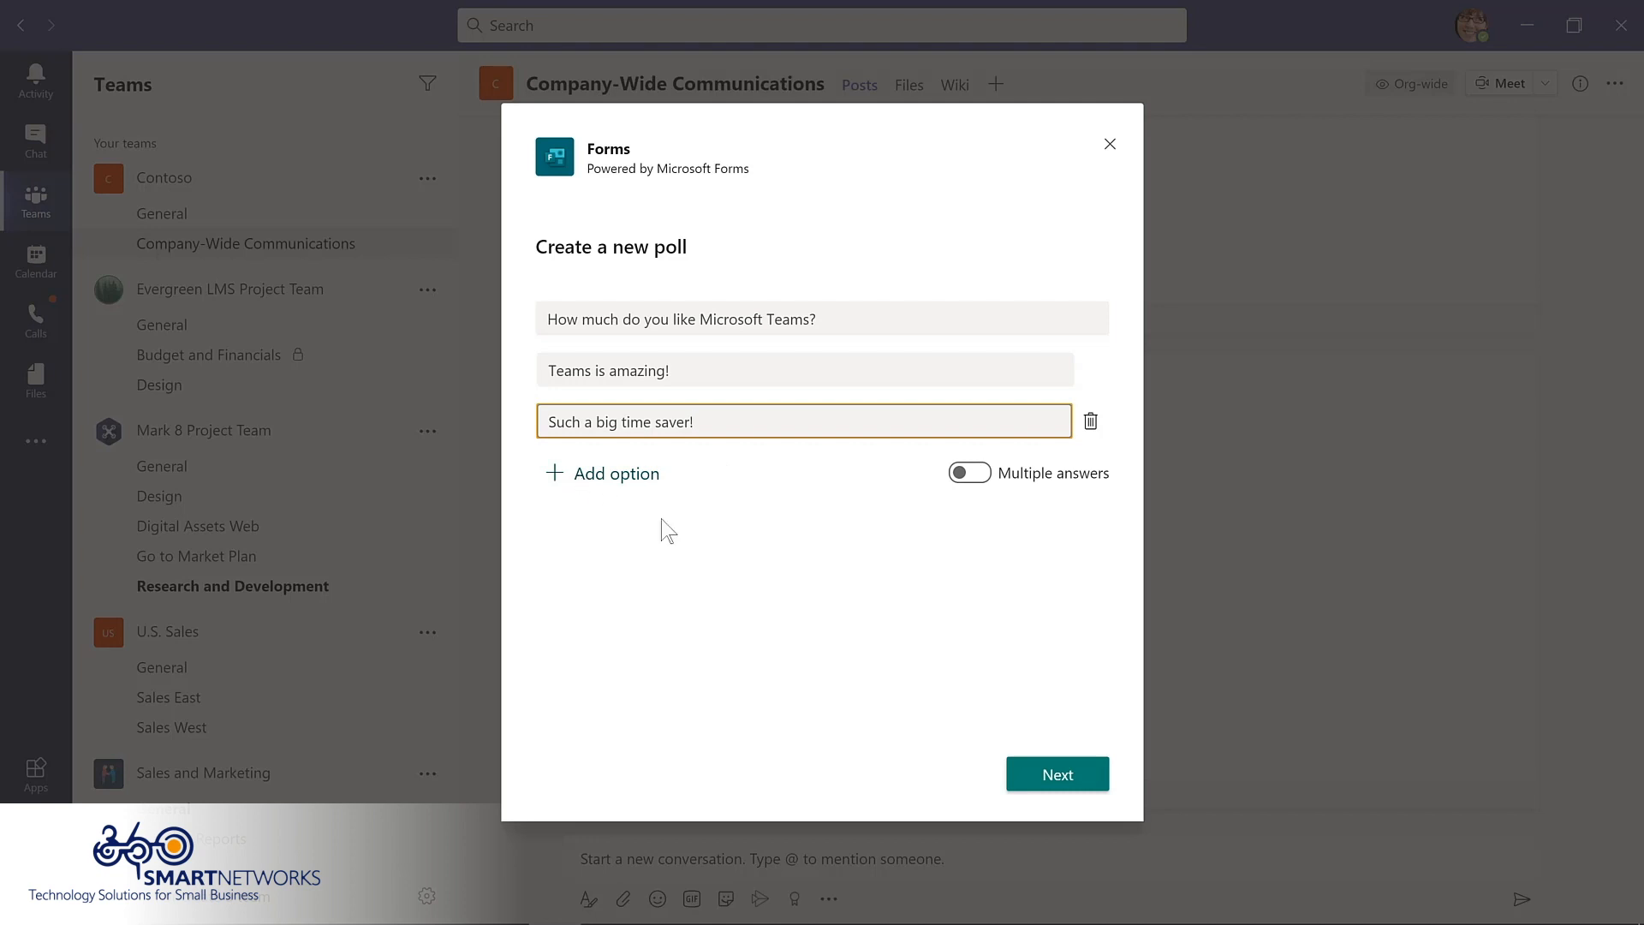
pyautogui.click(1028, 772)
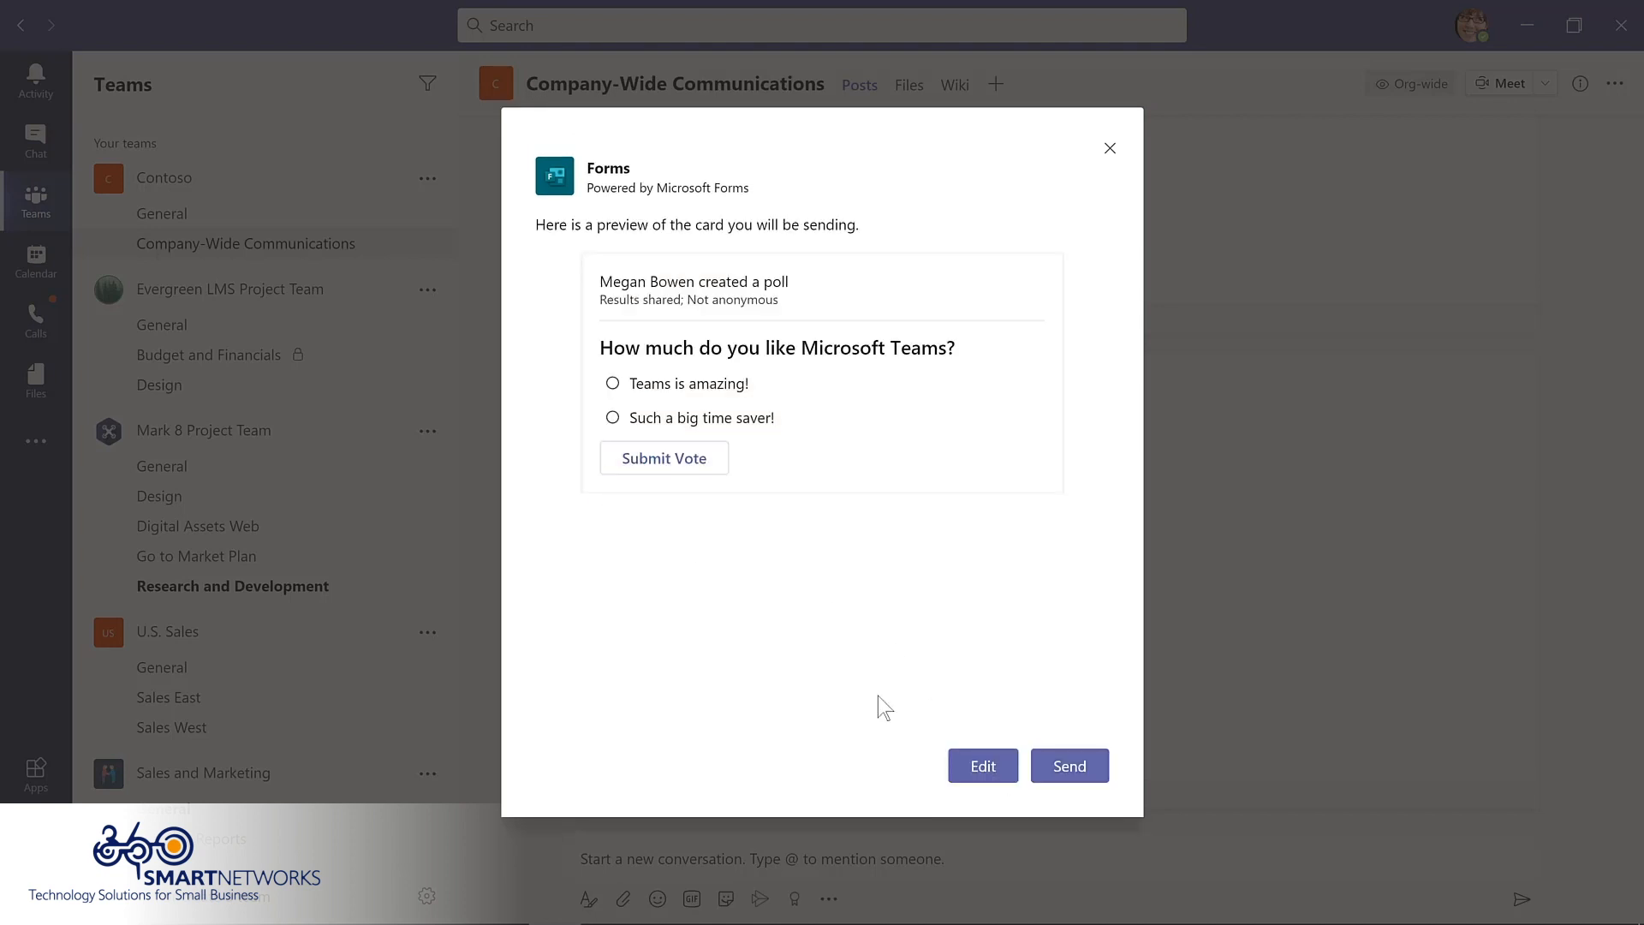
pyautogui.click(1071, 774)
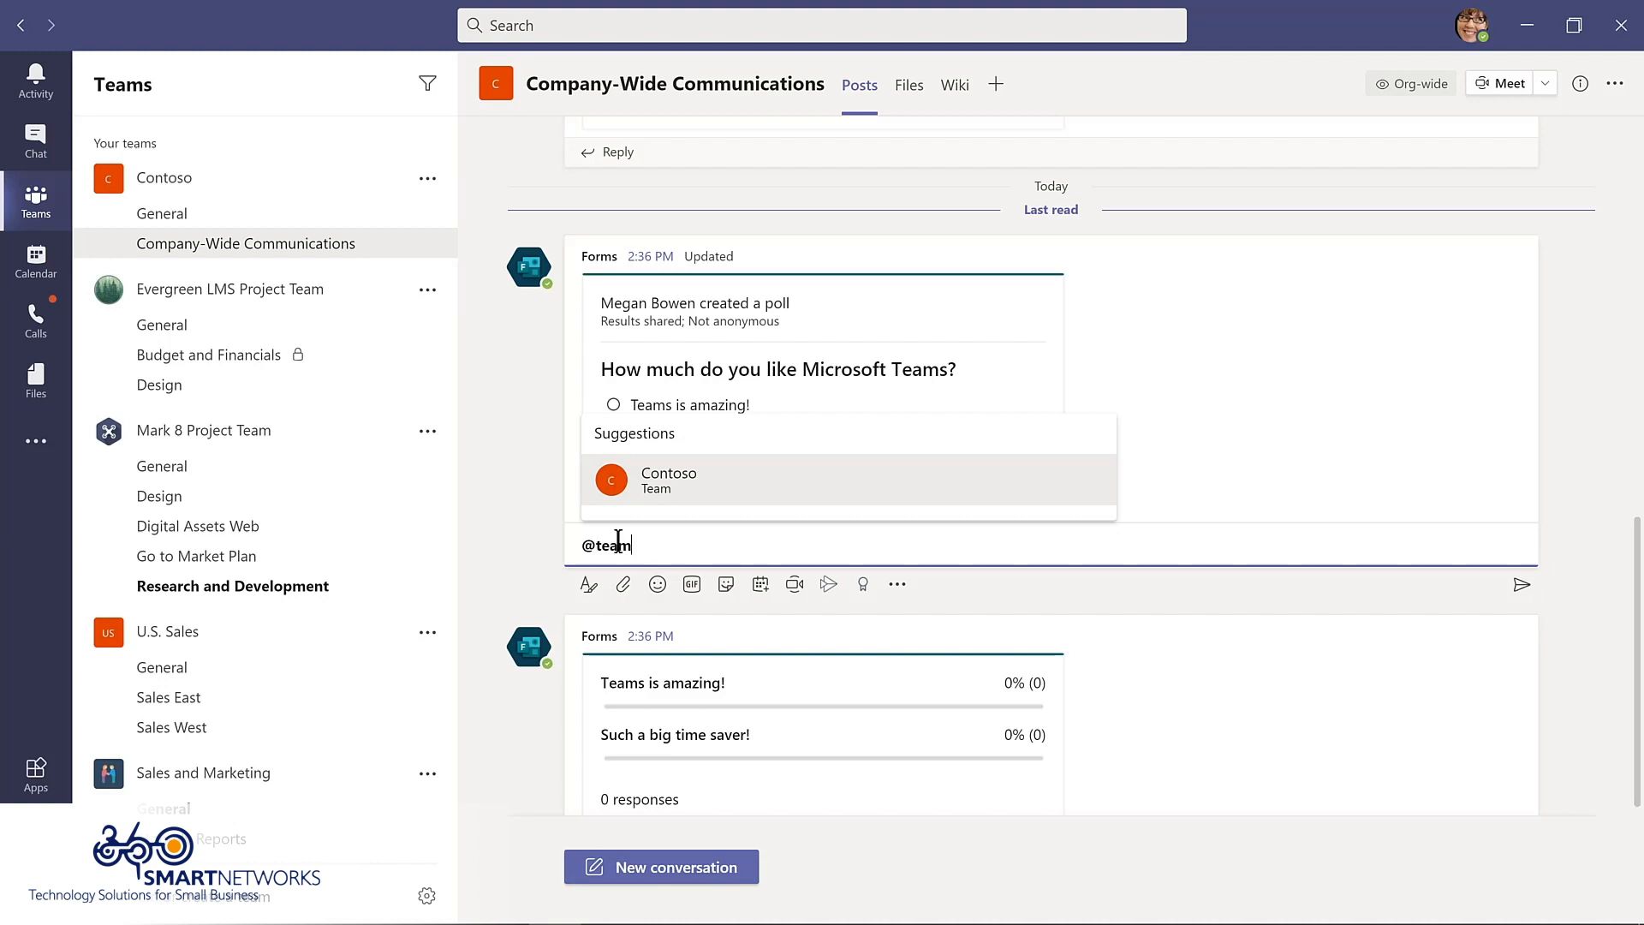
# Reply to the new poll, mentioning the Contoso team with "Please complete this poll by Friday!"
pyautogui.press('Return')
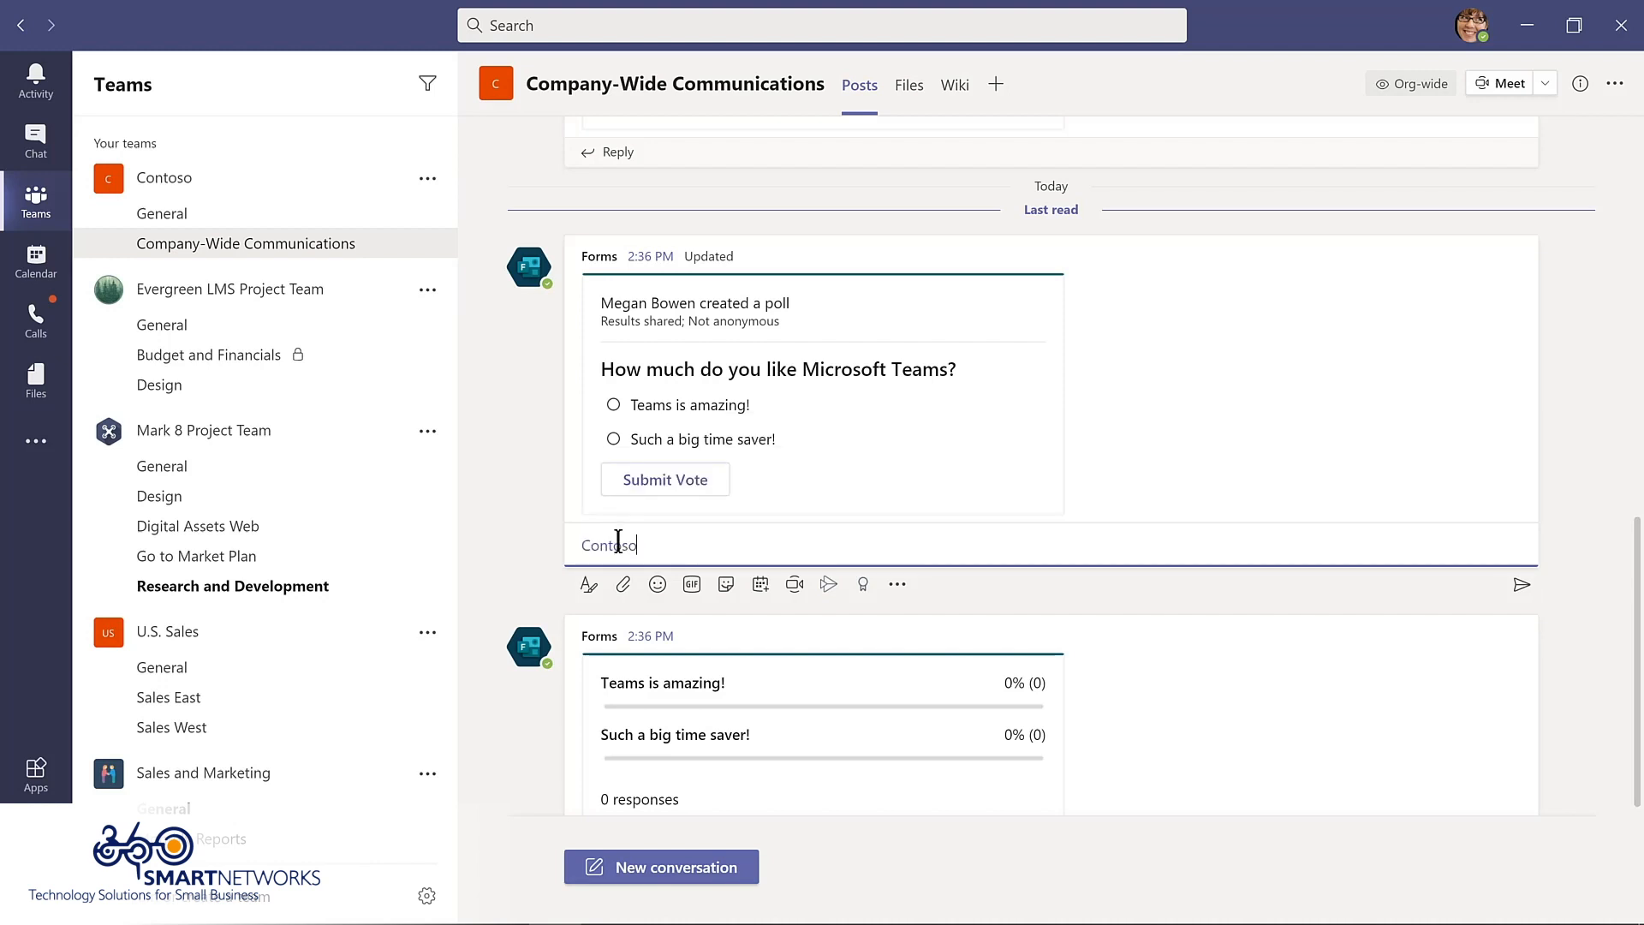
pyautogui.write('Please complete this poll by Friday!')
pyautogui.press('Return')
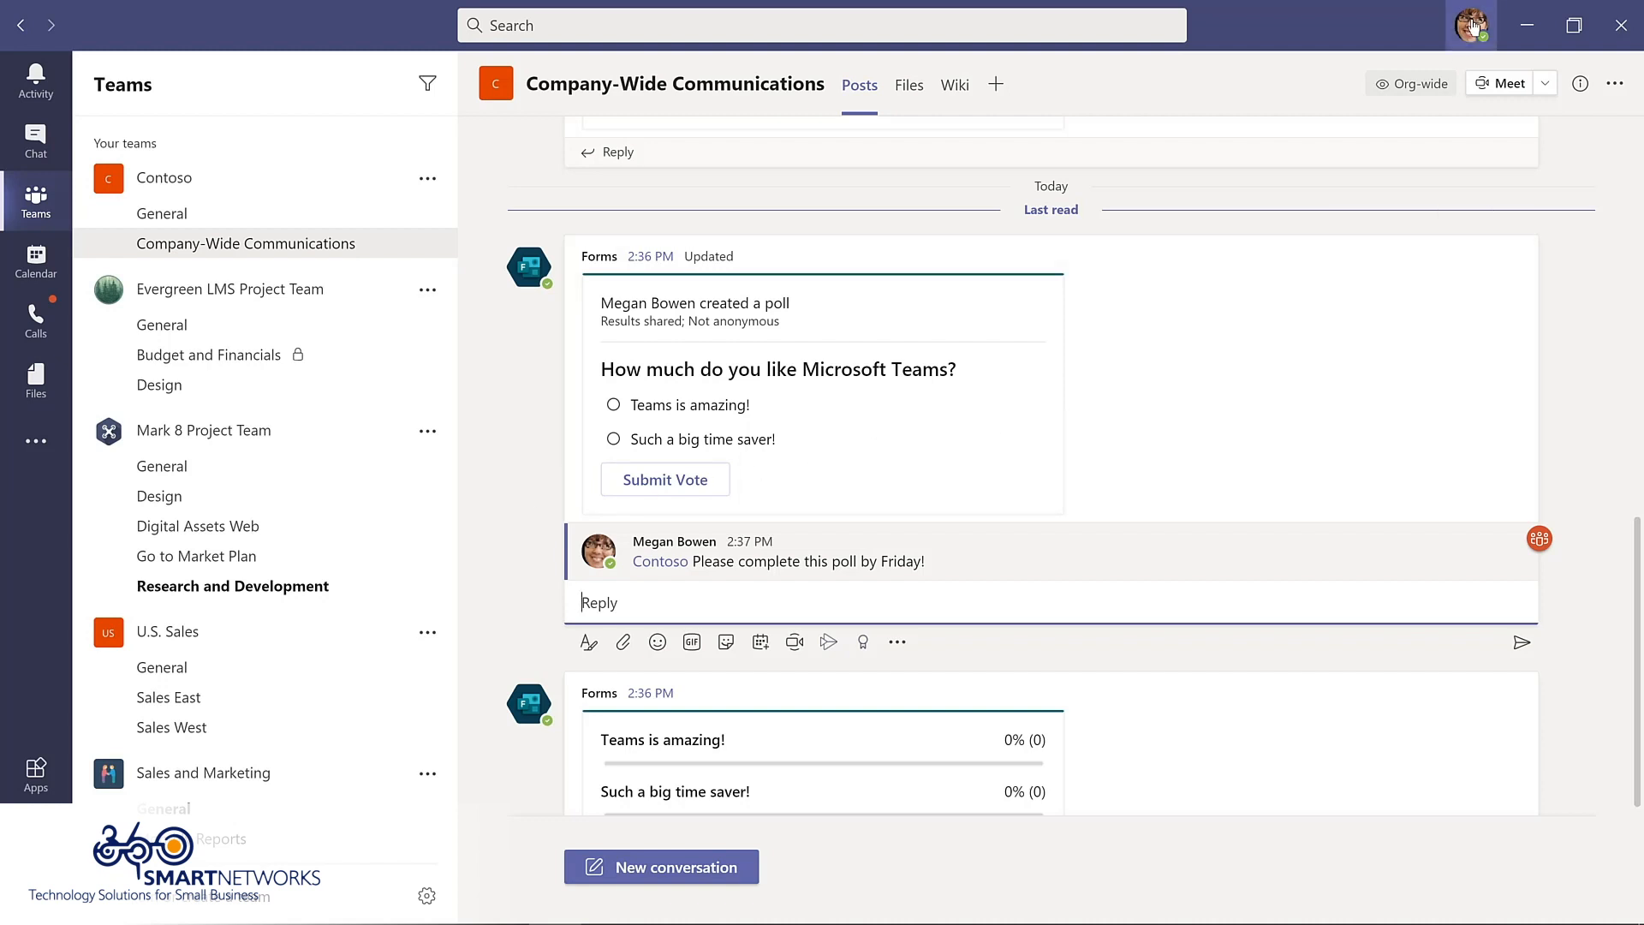
# Change the Teams theme to Dark in the general settings and close the settings
pyautogui.click(1473, 27)
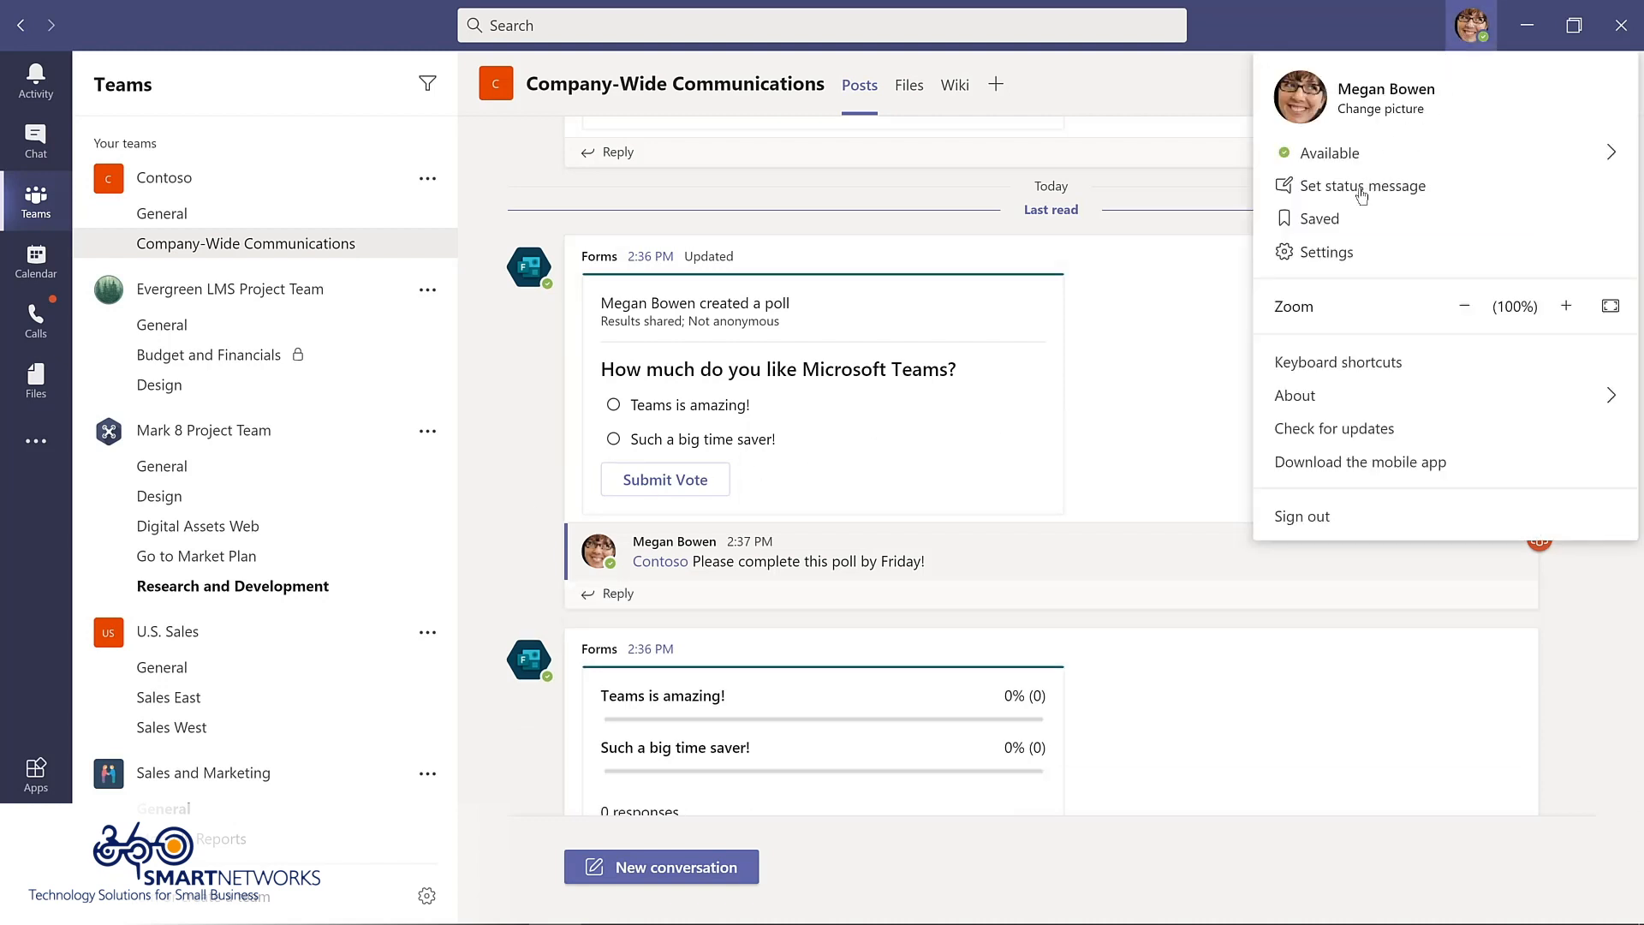
pyautogui.click(1327, 253)
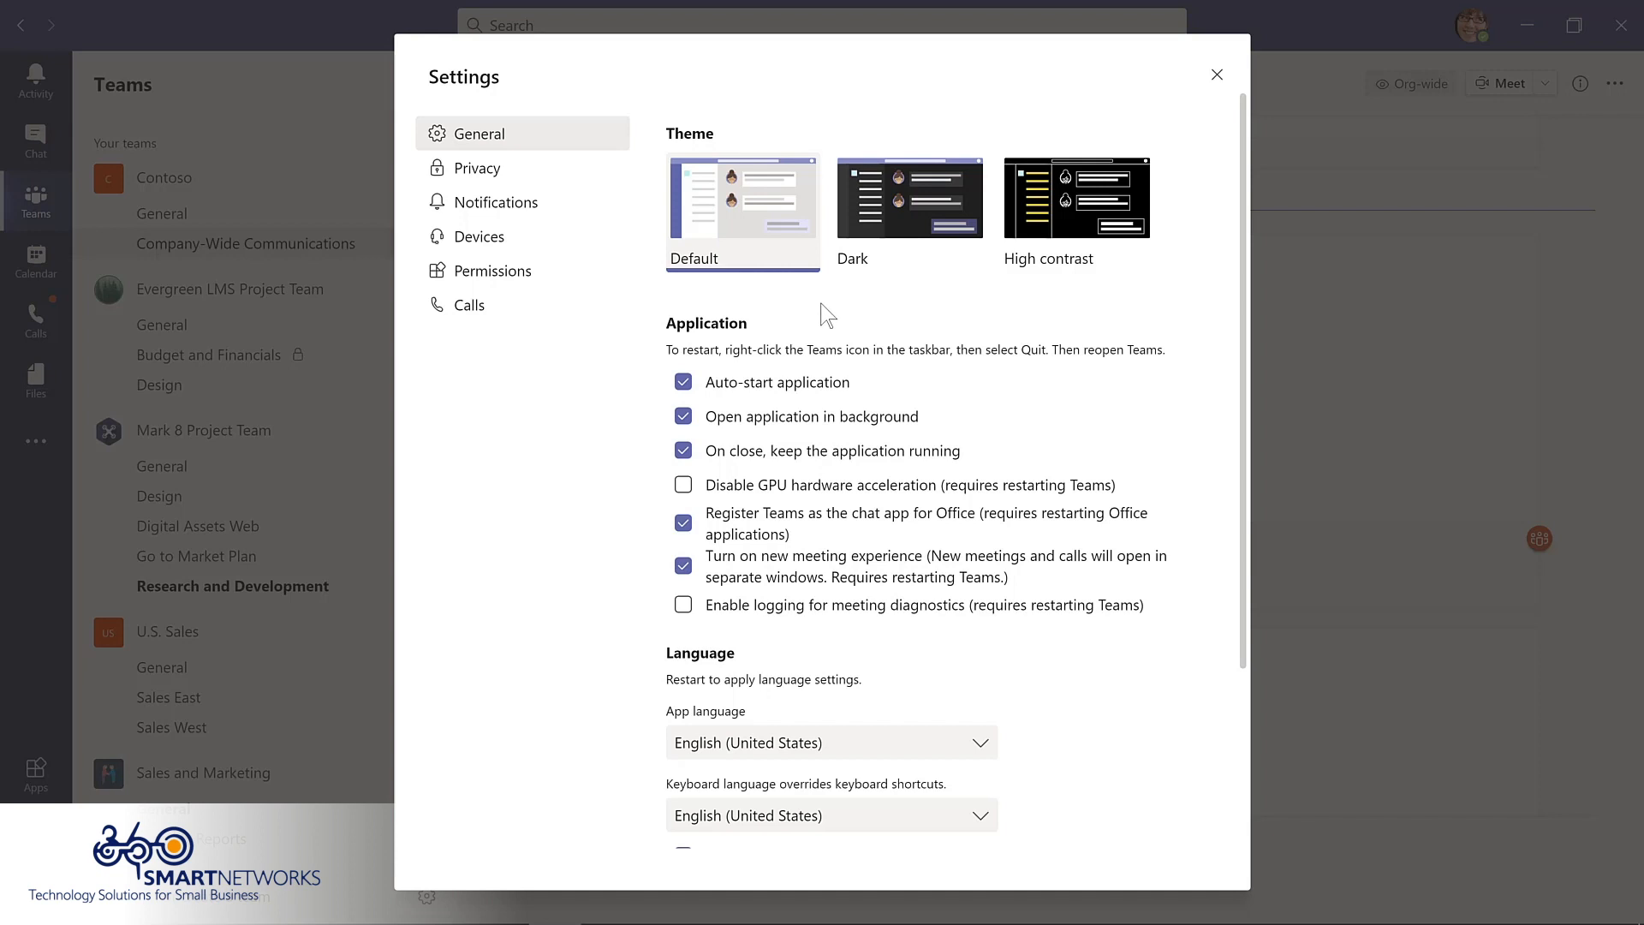
pyautogui.click(914, 198)
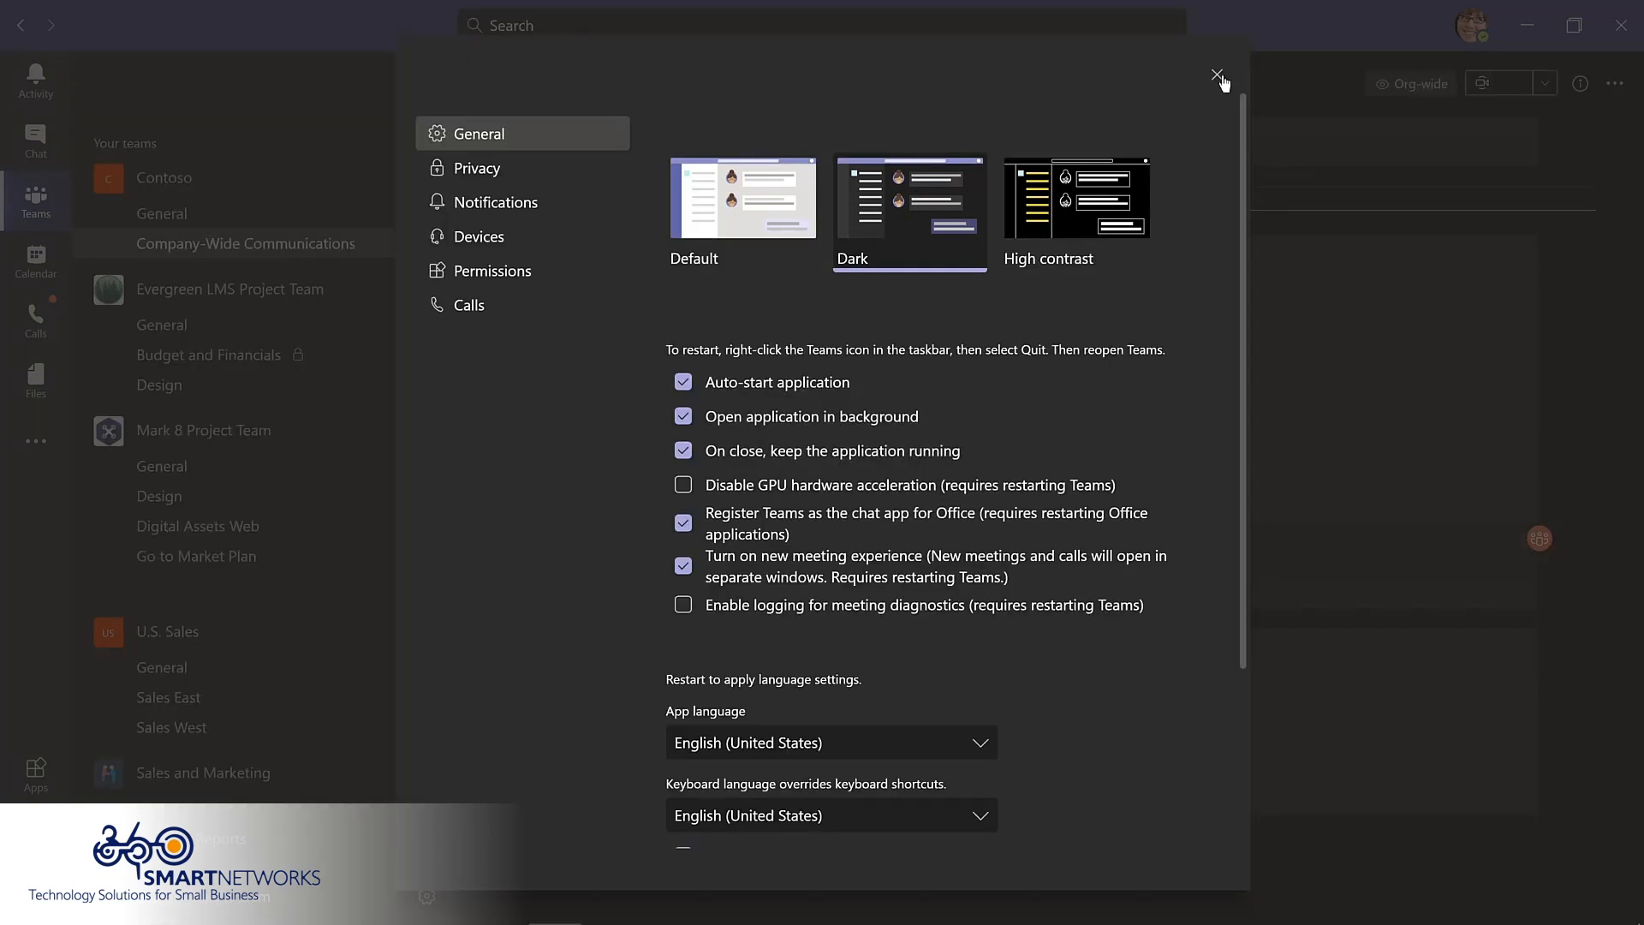
pyautogui.click(1216, 76)
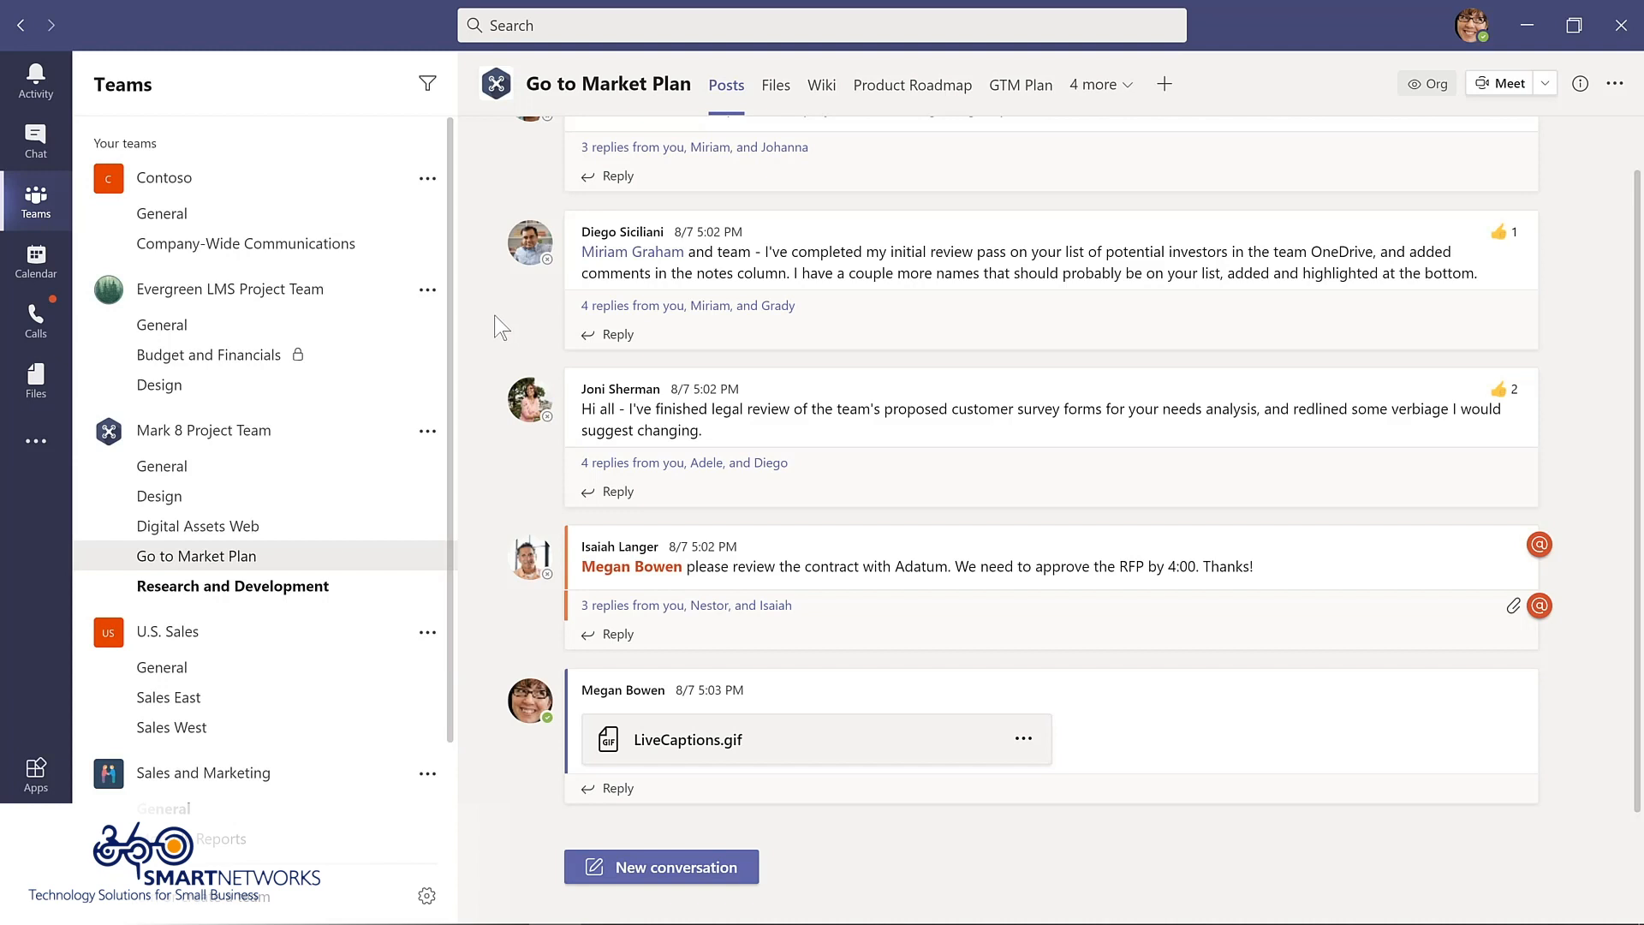
# Save the potential investors message and the legal review message in the Go to Market Plan channel
pyautogui.moveTo(1038, 244)
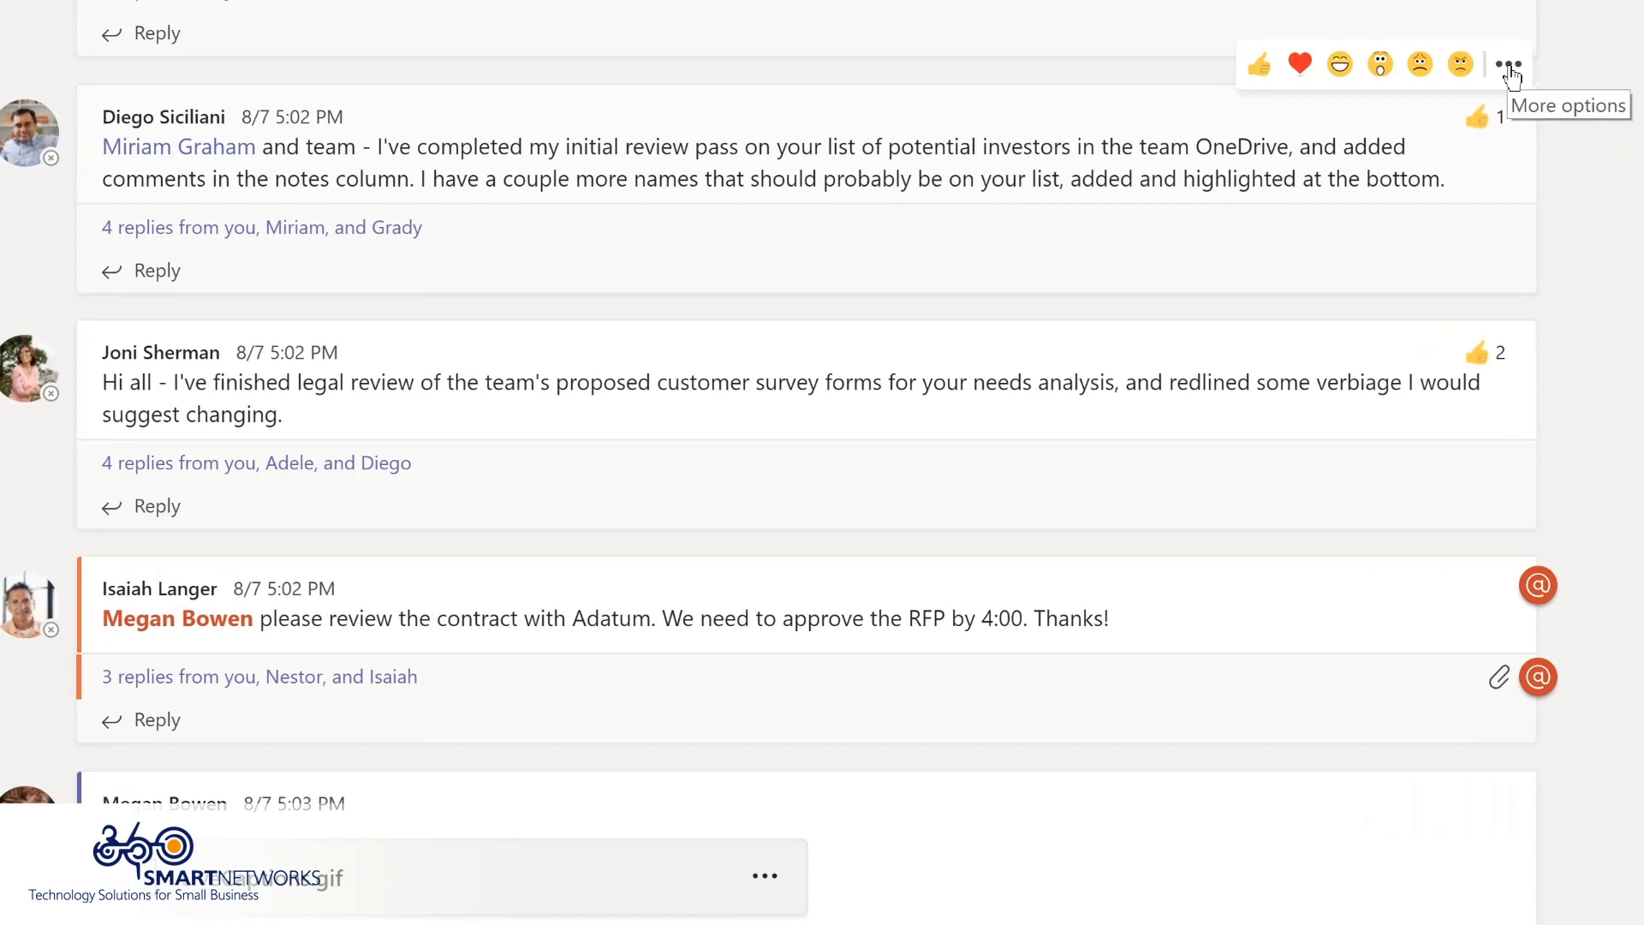
pyautogui.click(1520, 200)
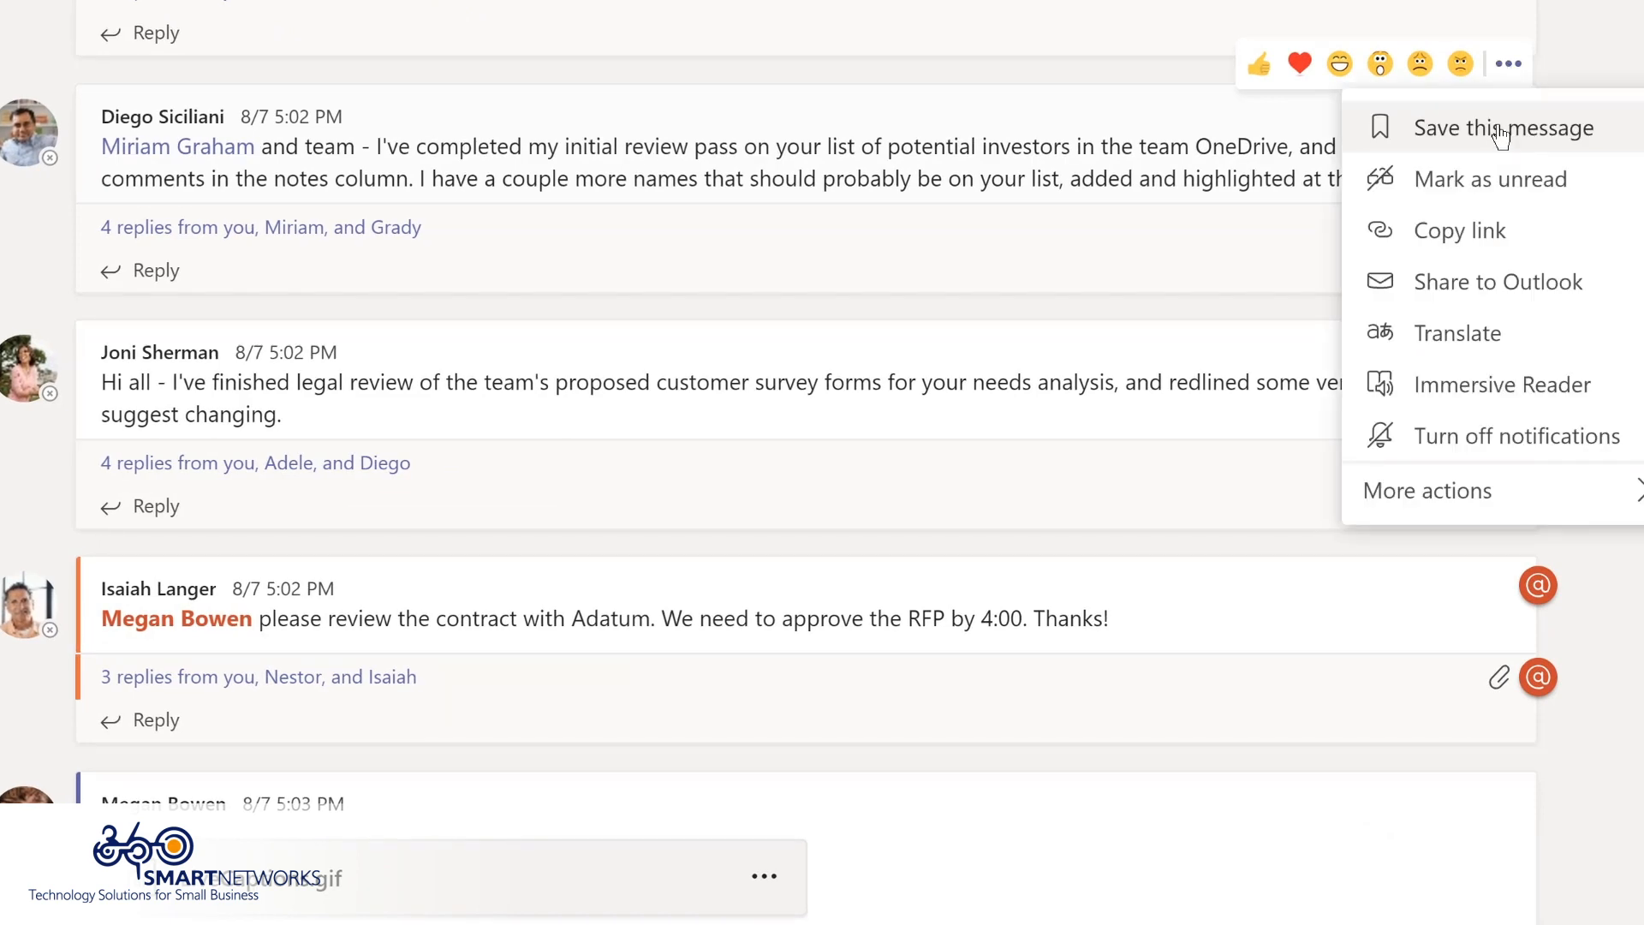
pyautogui.click(1501, 130)
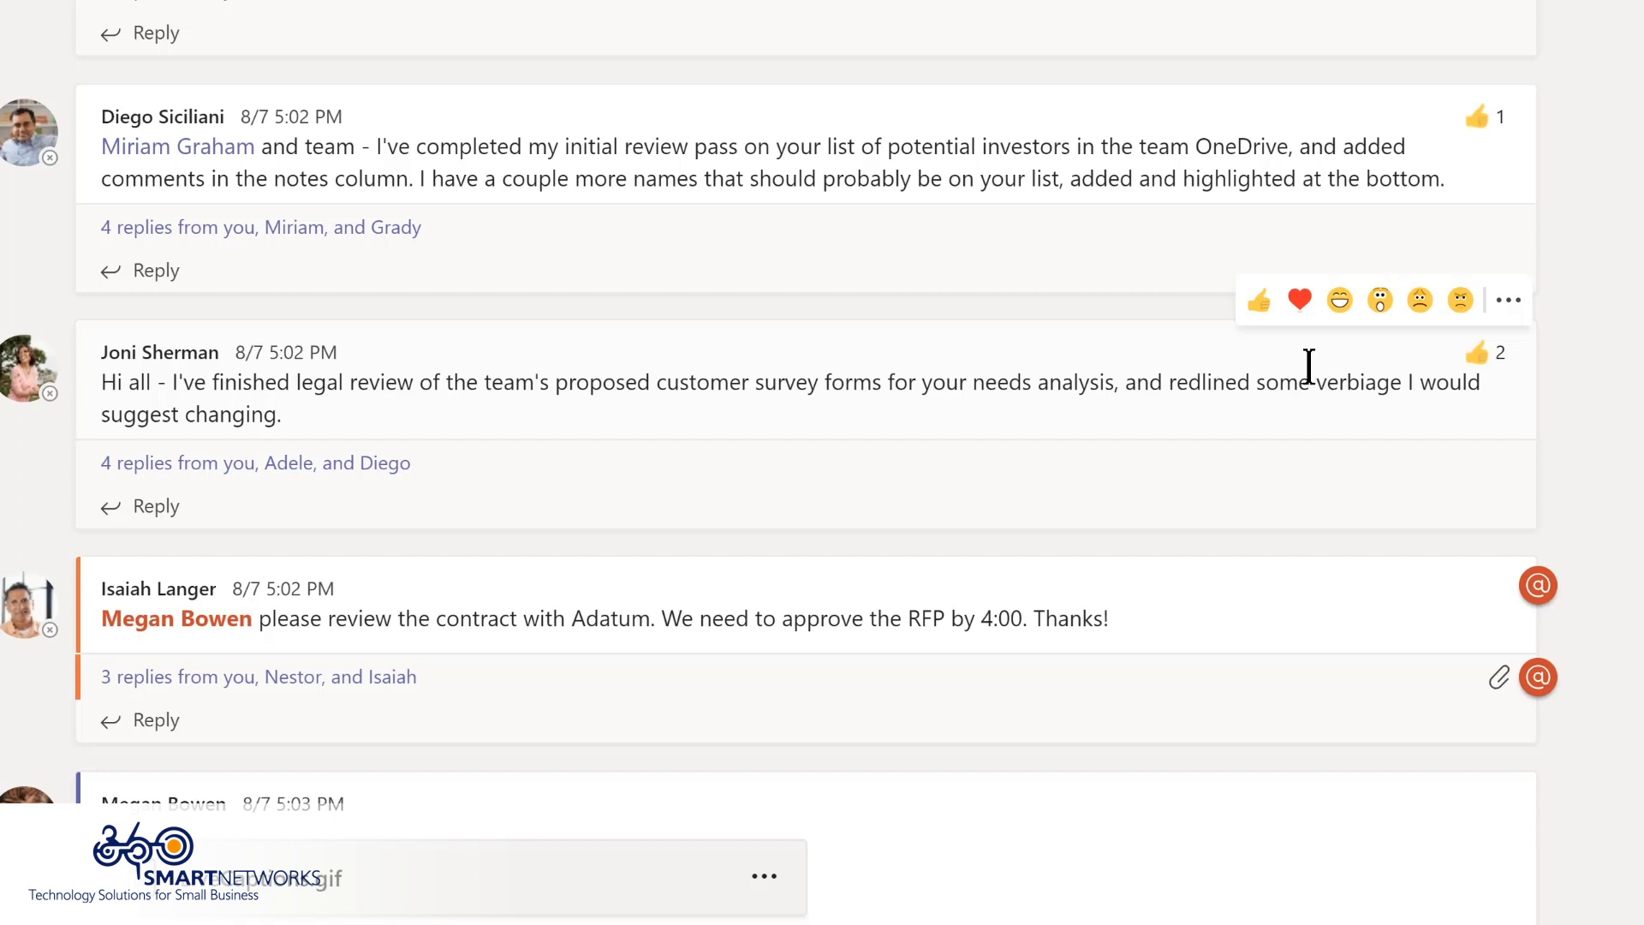
pyautogui.click(1509, 304)
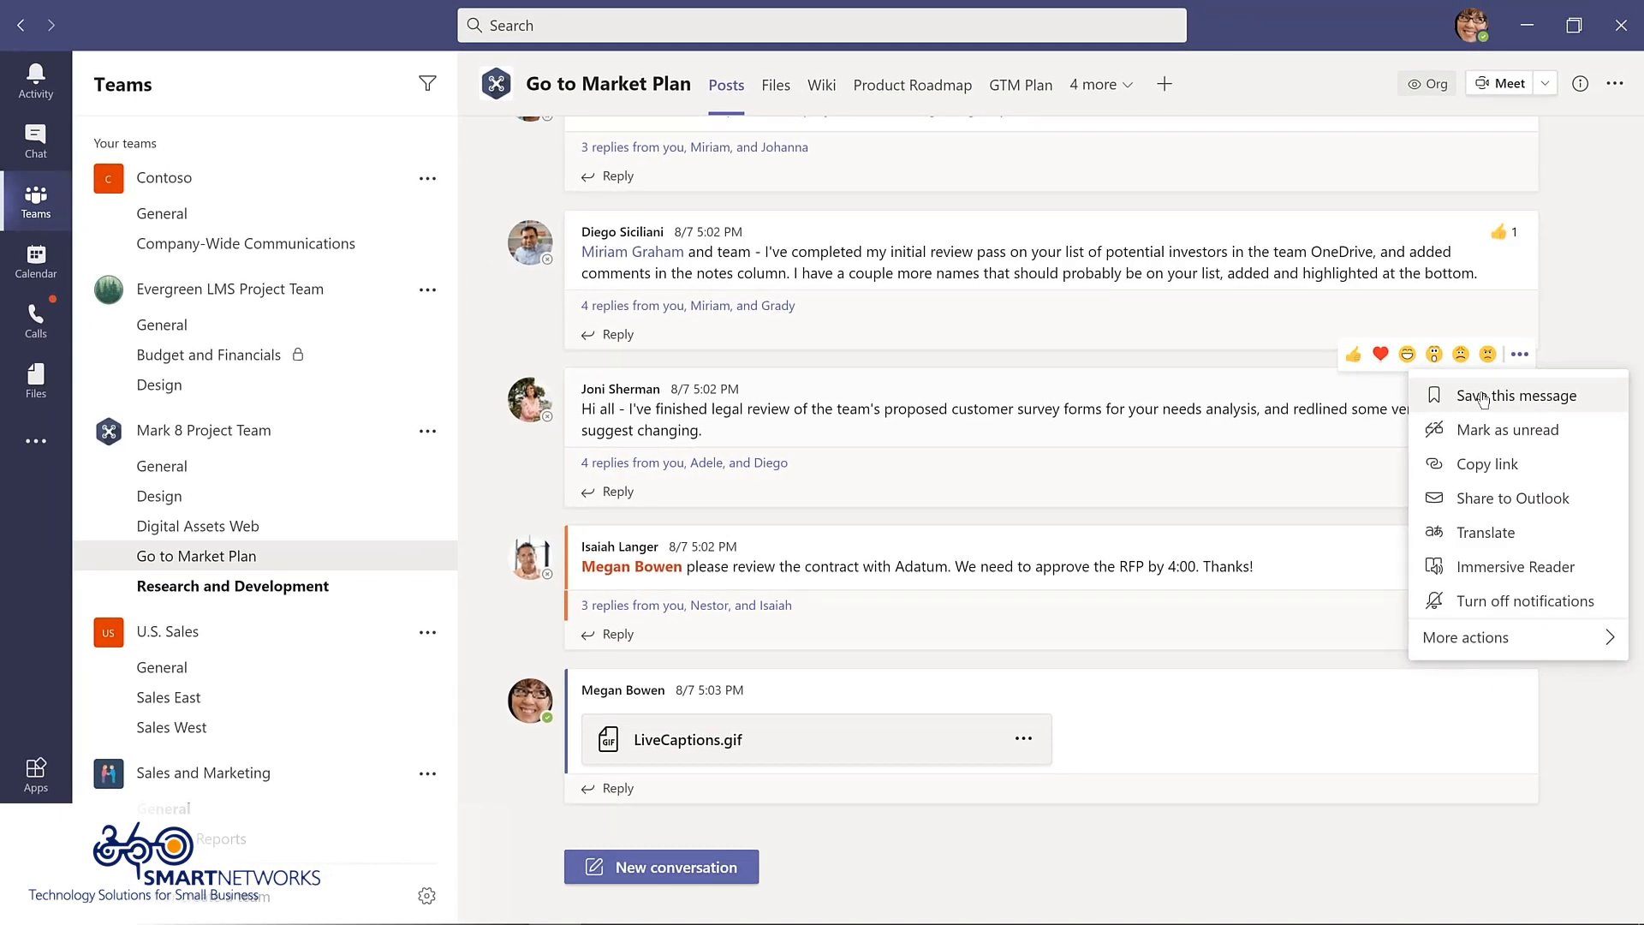
pyautogui.click(1482, 396)
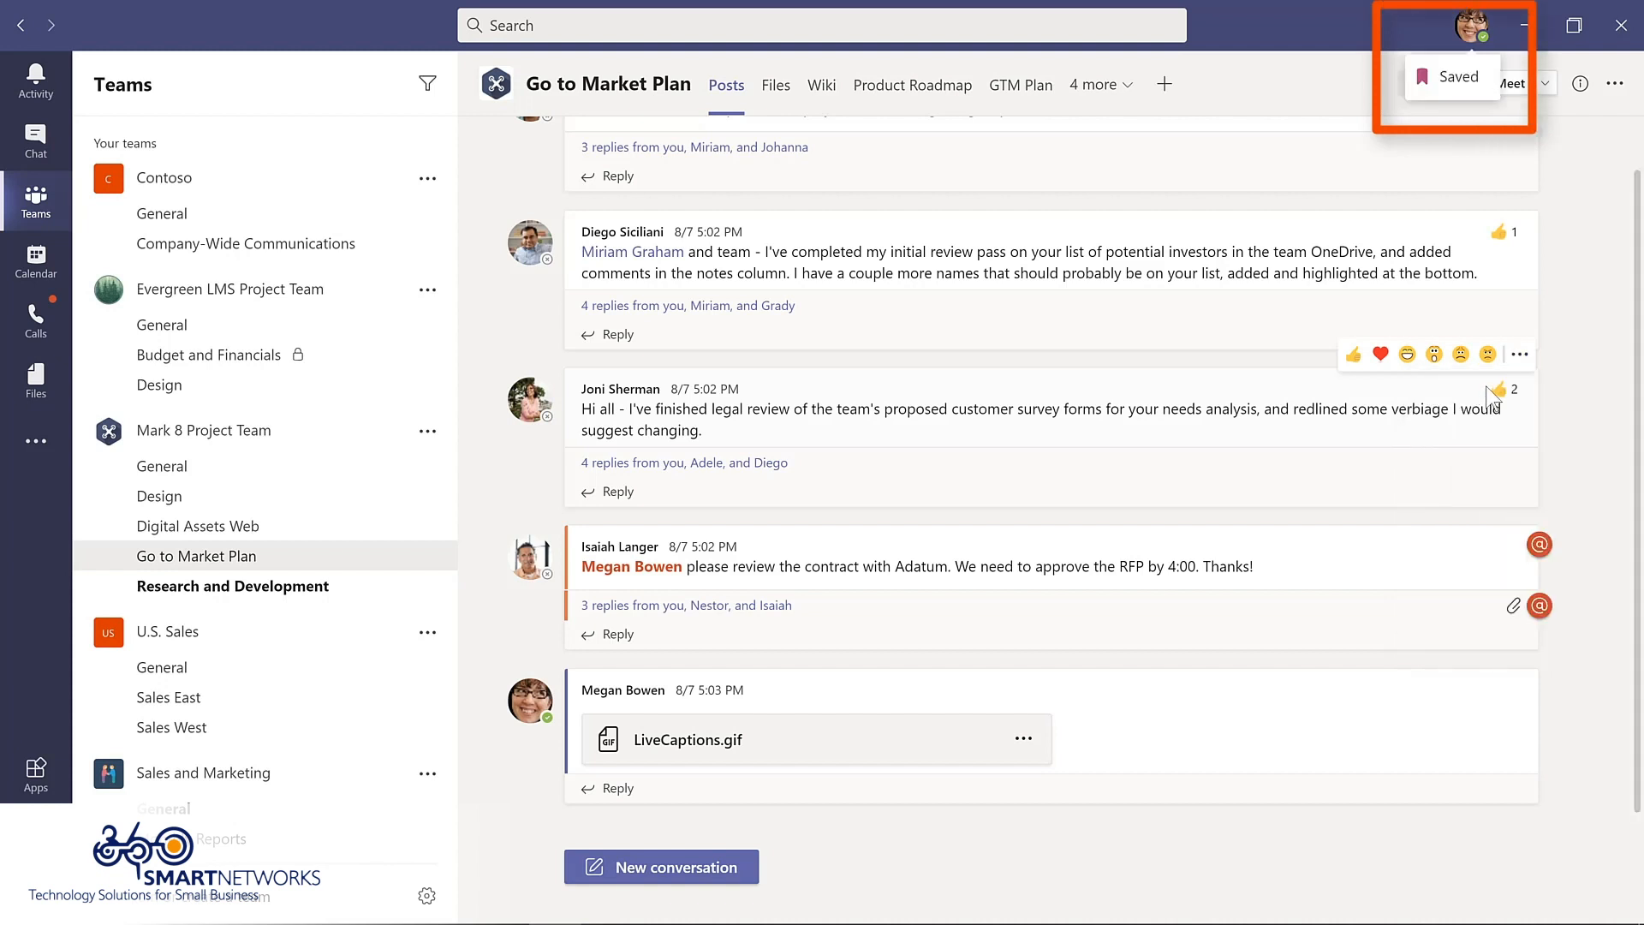
# Open the saved messages list from the profile options and view the saved message about potential investors
pyautogui.moveTo(1488, 393)
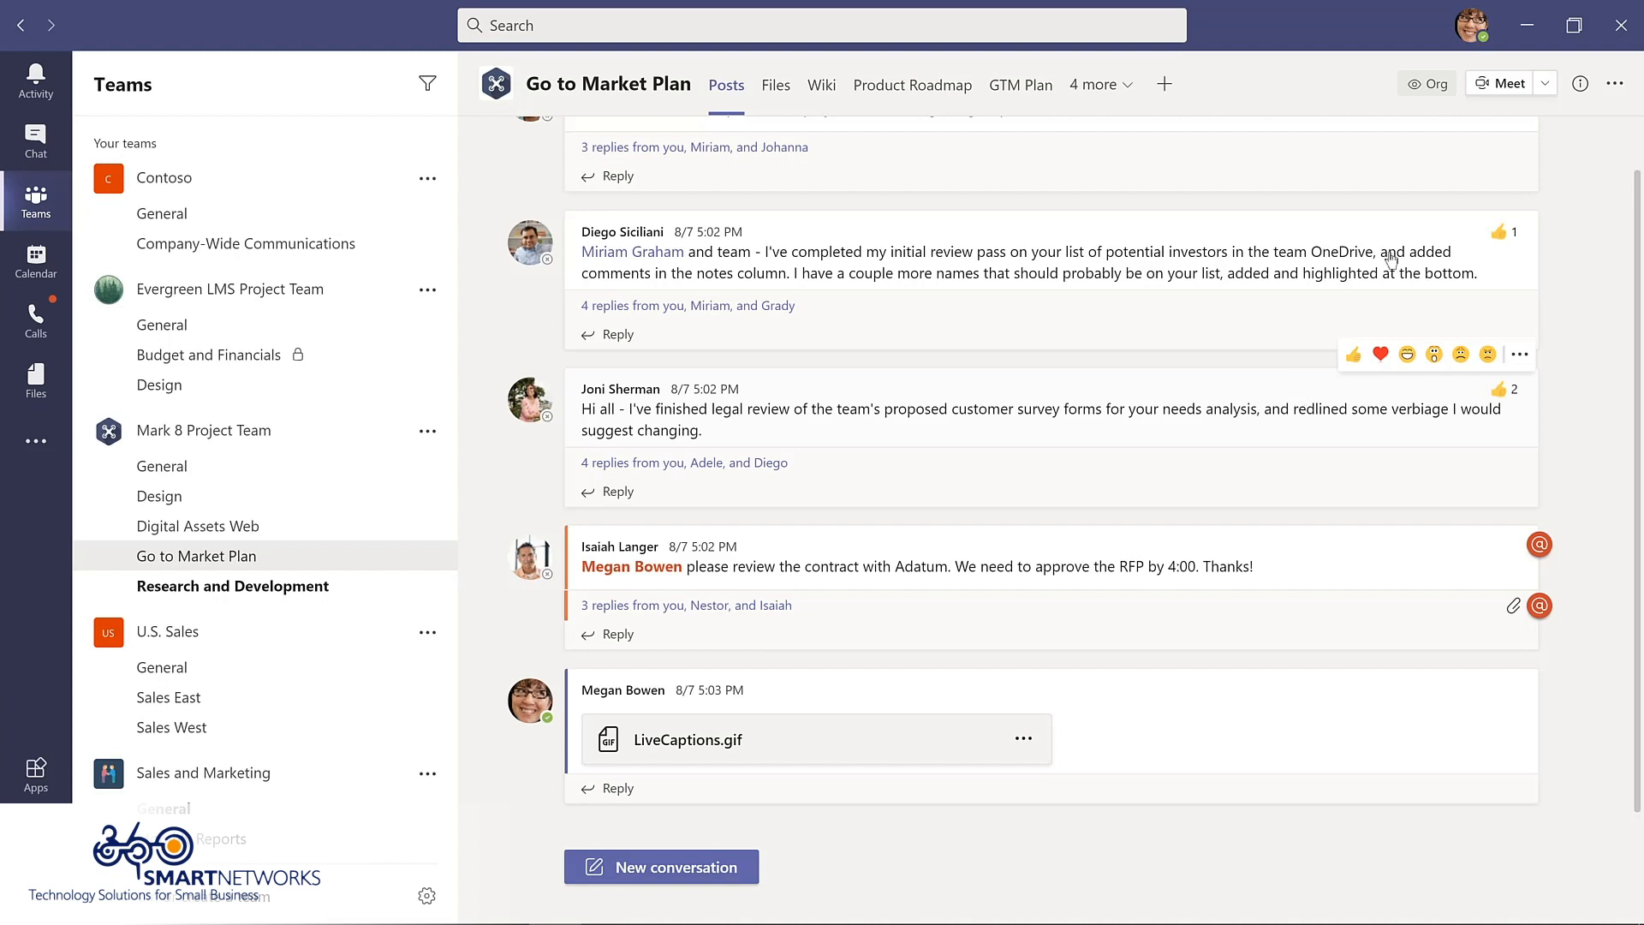
pyautogui.click(1472, 26)
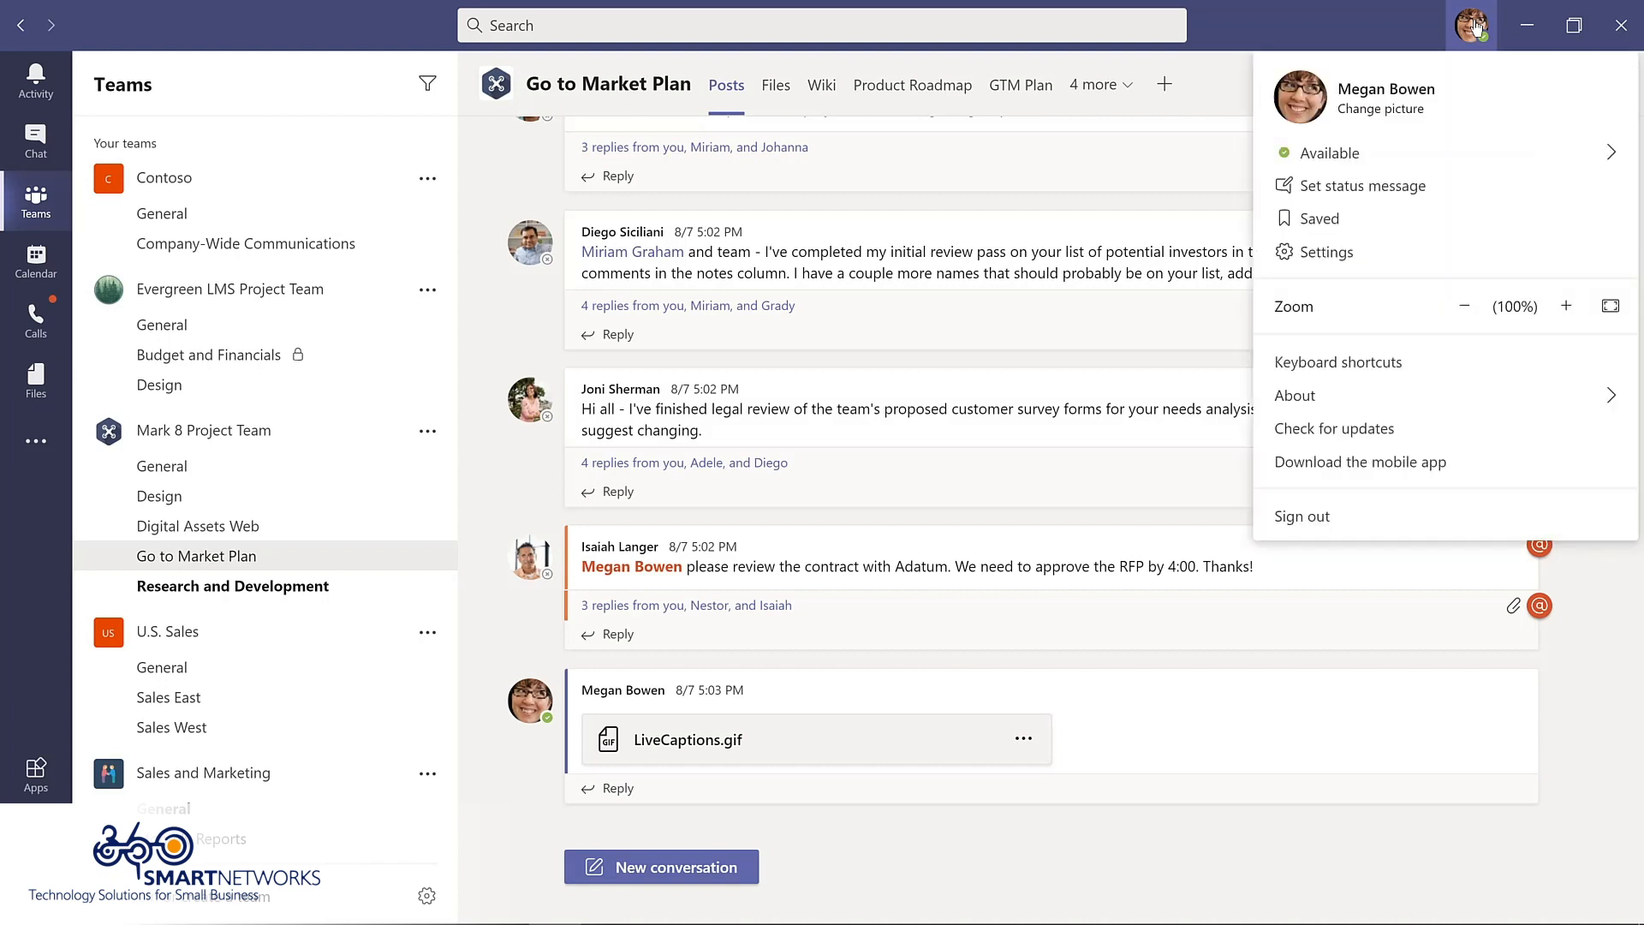
pyautogui.click(1318, 219)
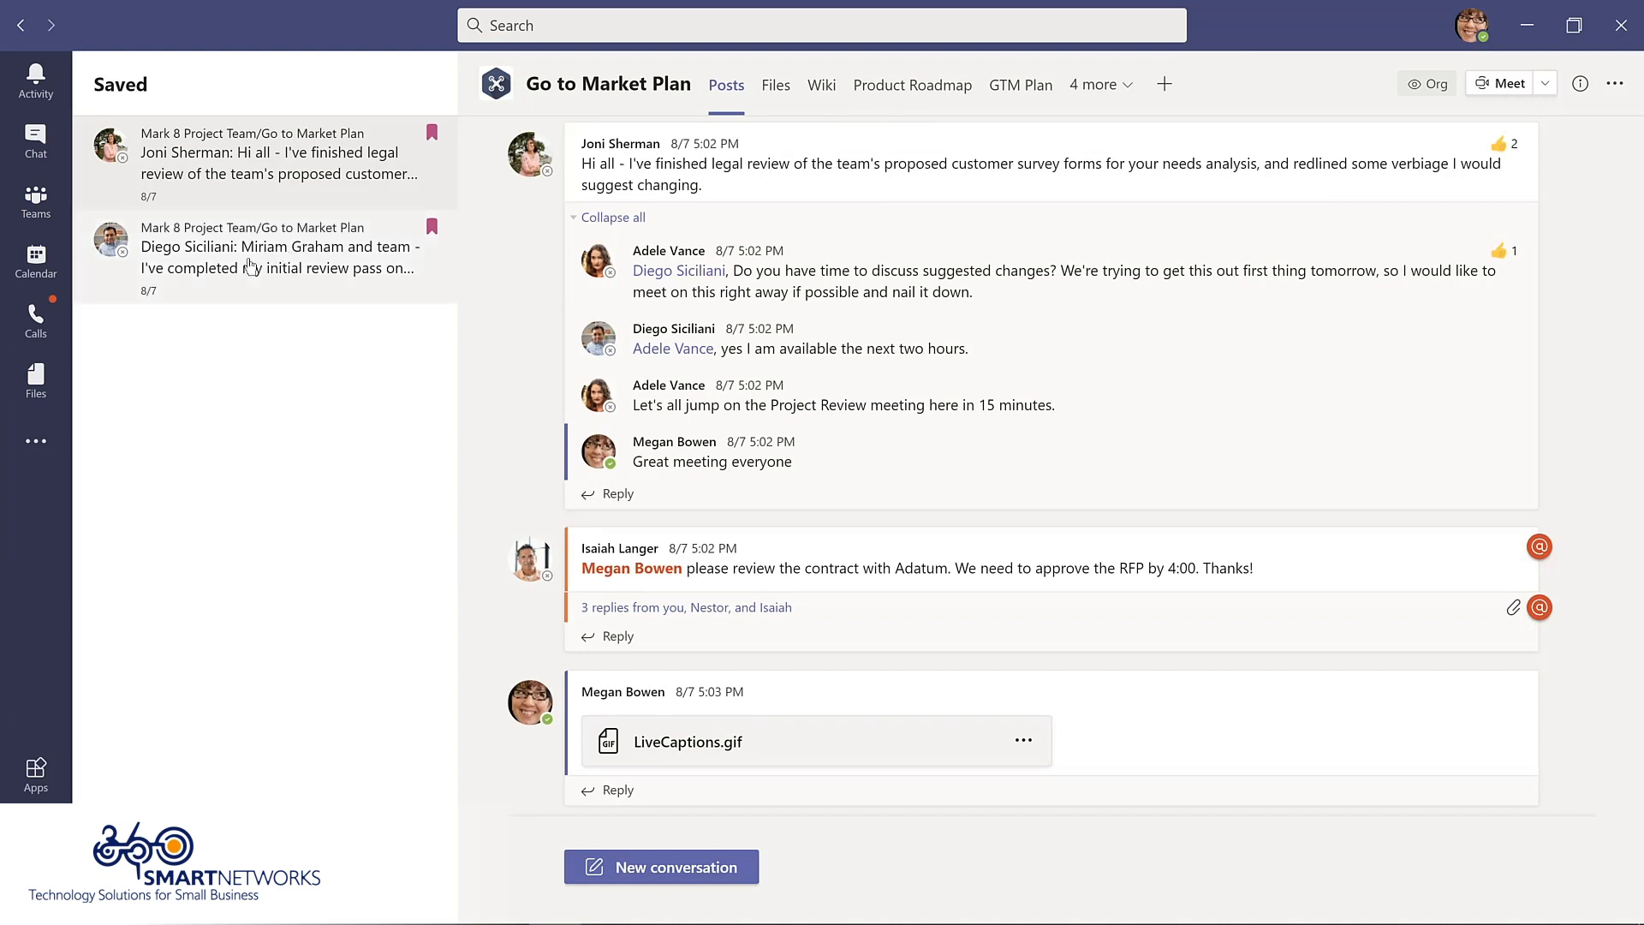
pyautogui.click(375, 248)
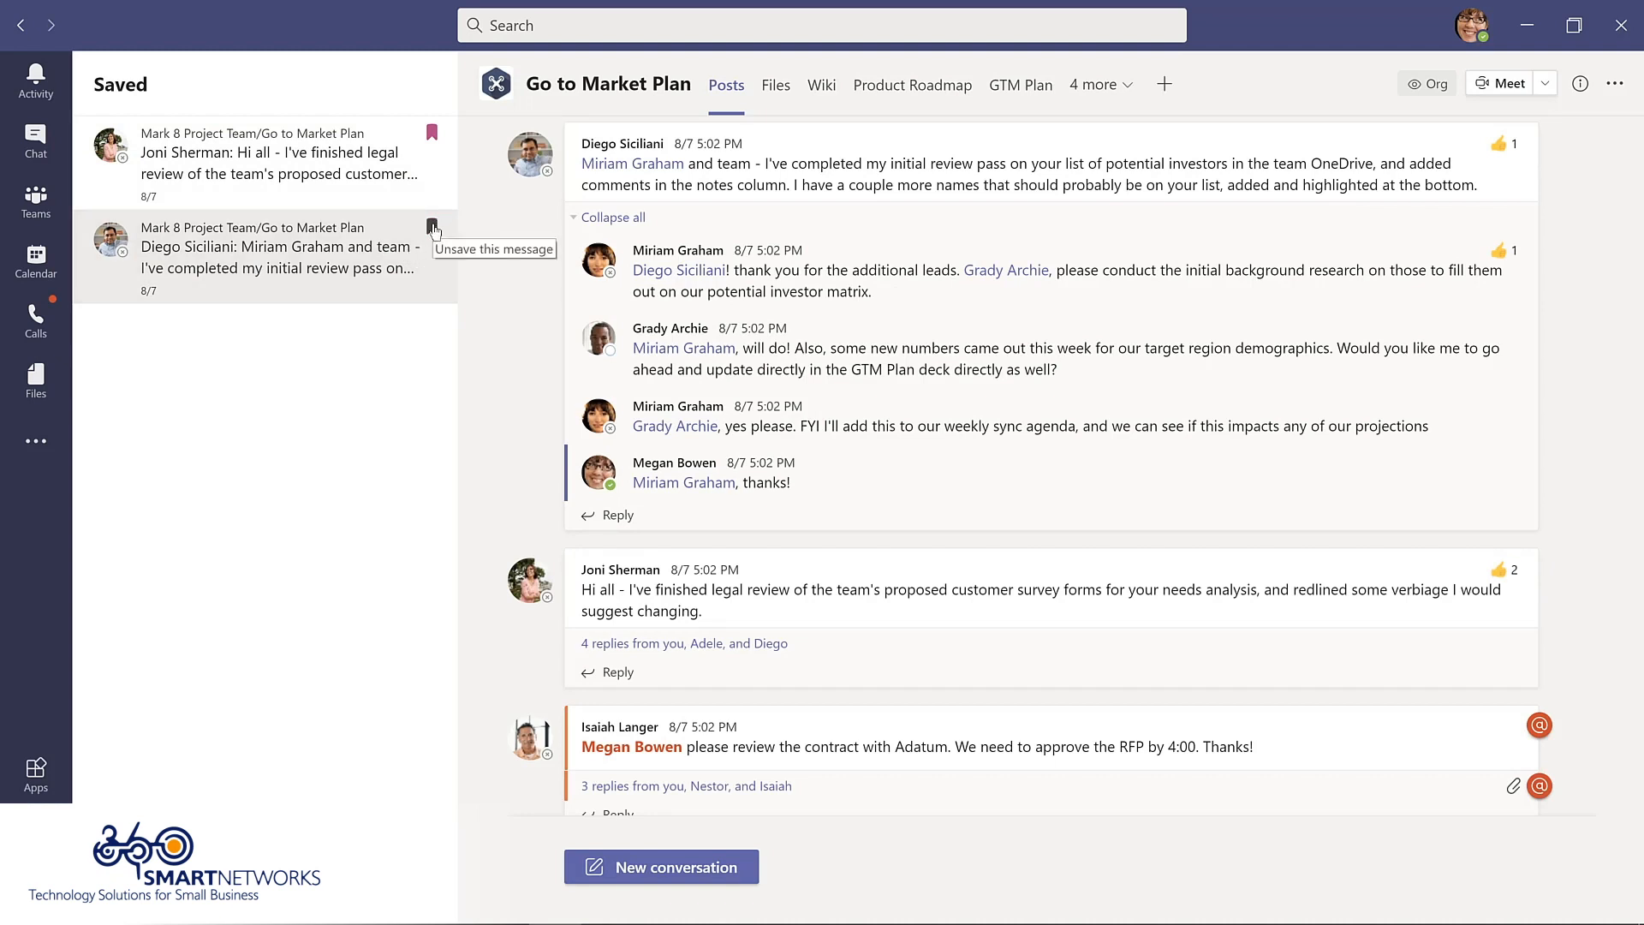
pyautogui.click(432, 226)
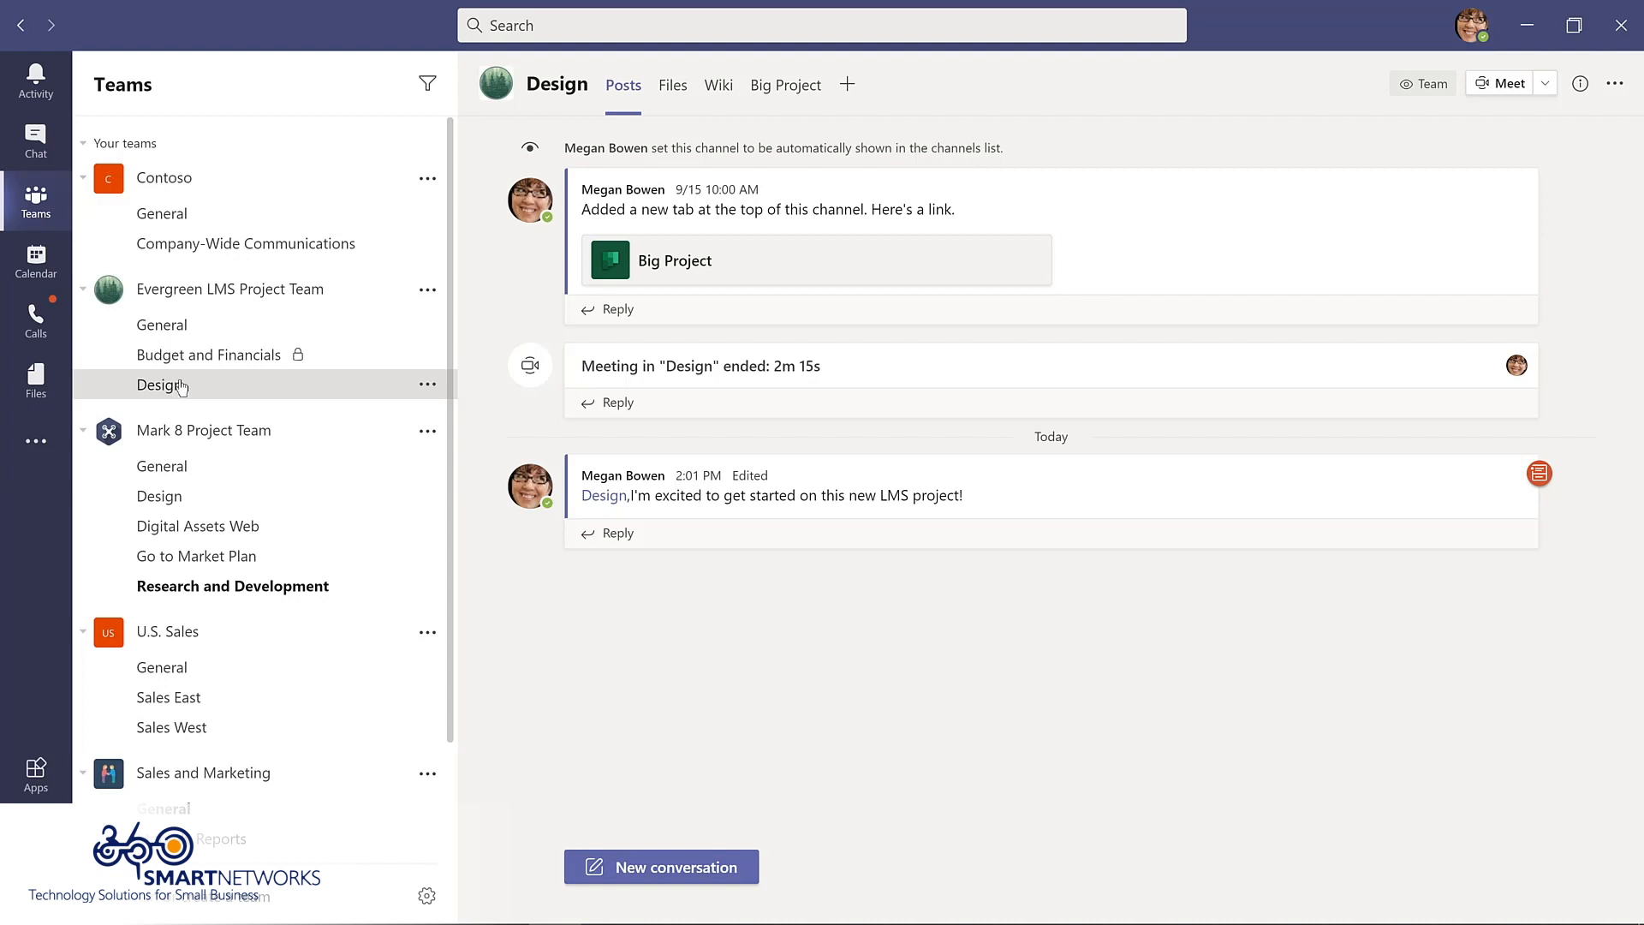
# Open the saved messages list with the /saved command and return to the teams list
pyautogui.click(578, 23)
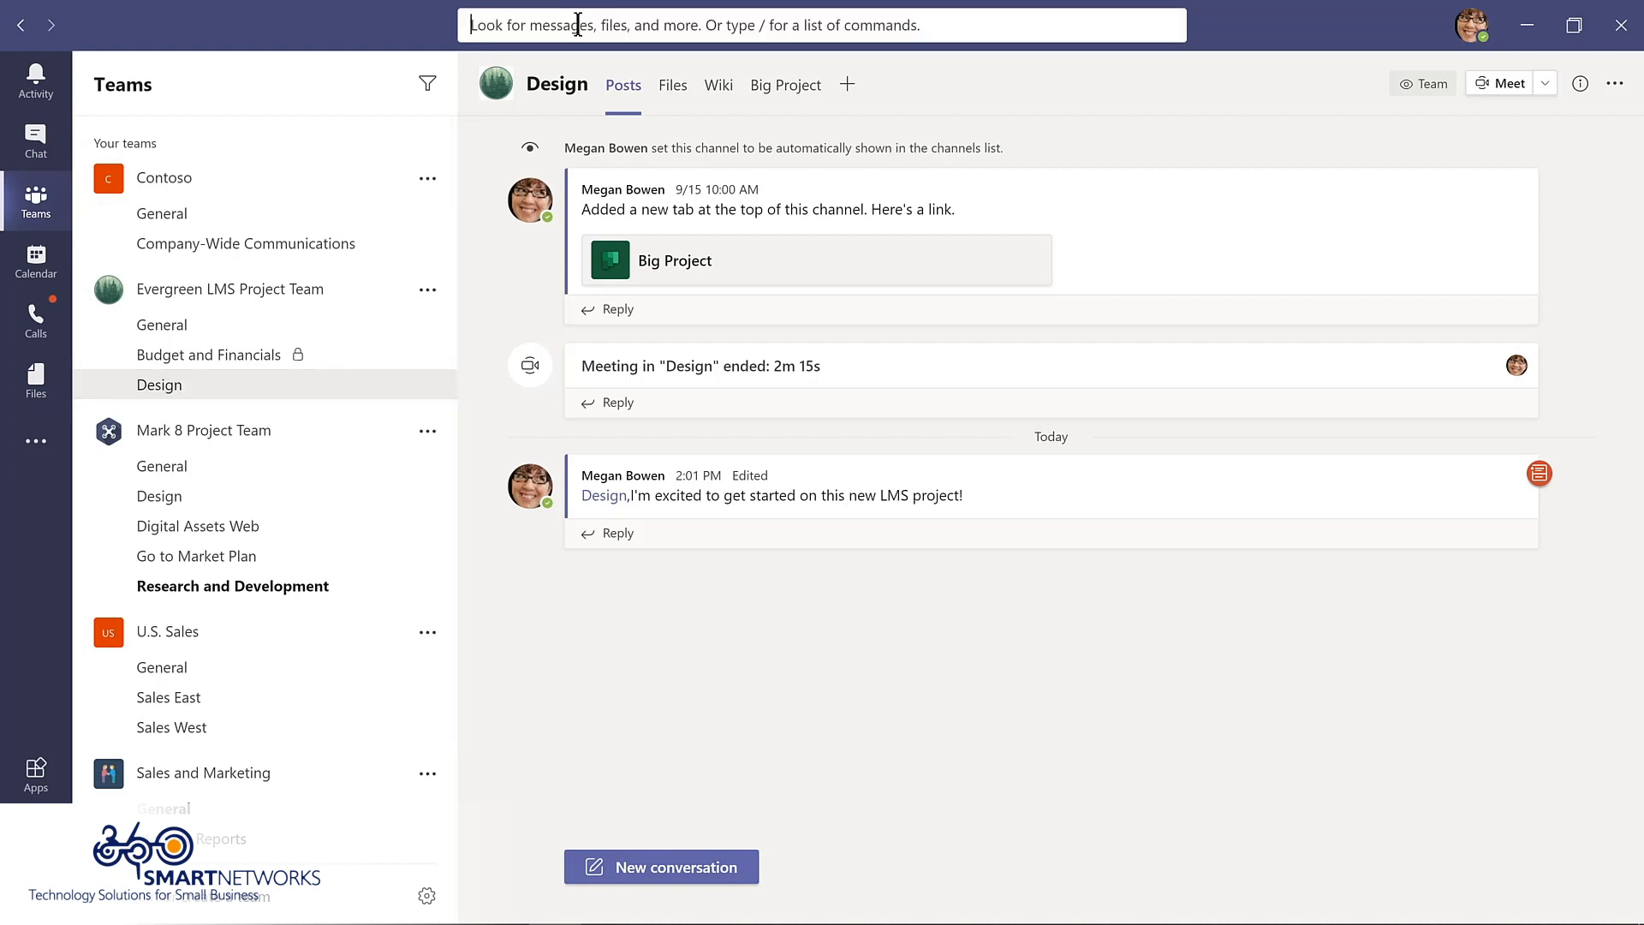
pyautogui.write('/saved')
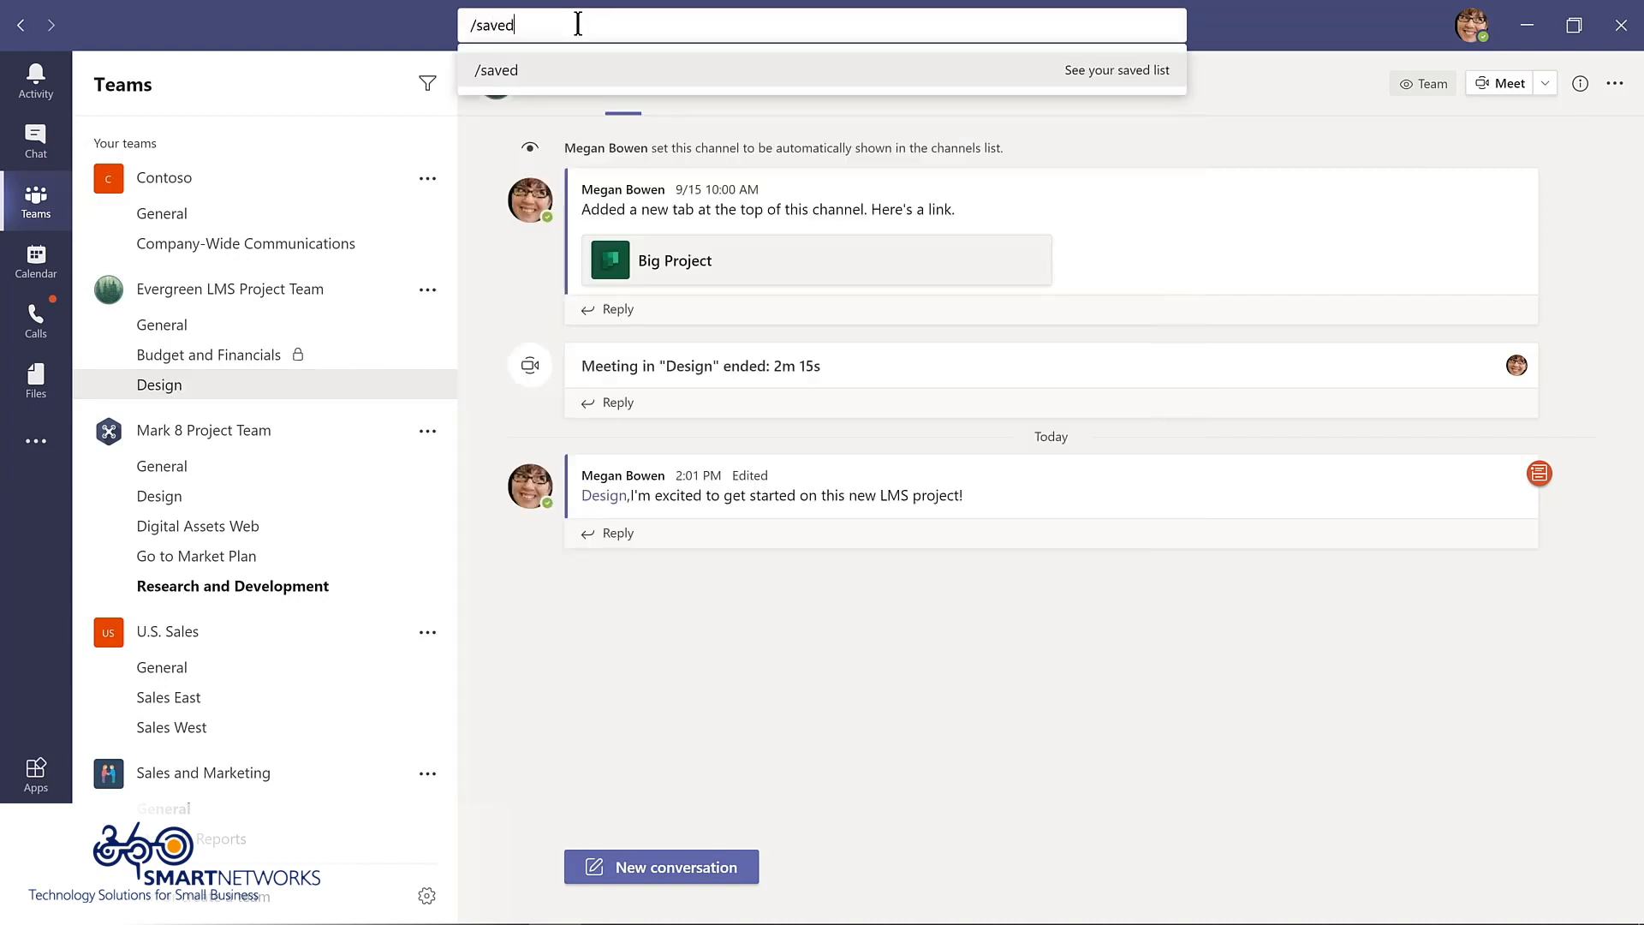
pyautogui.press('Return')
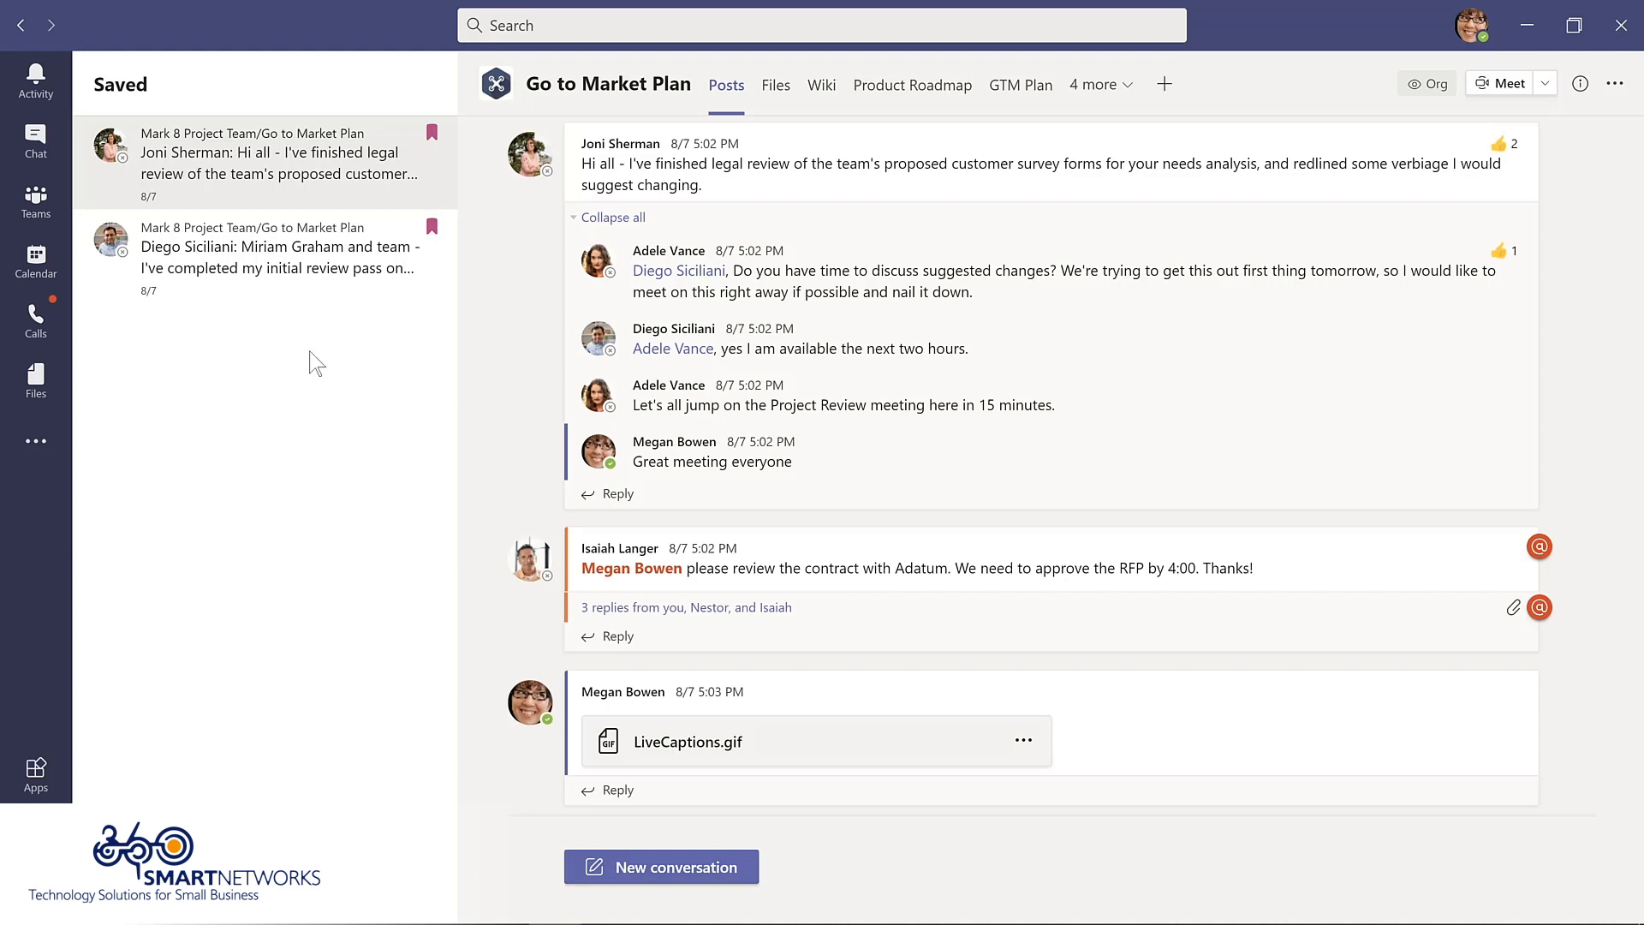
pyautogui.click(432, 228)
pyautogui.click(40, 208)
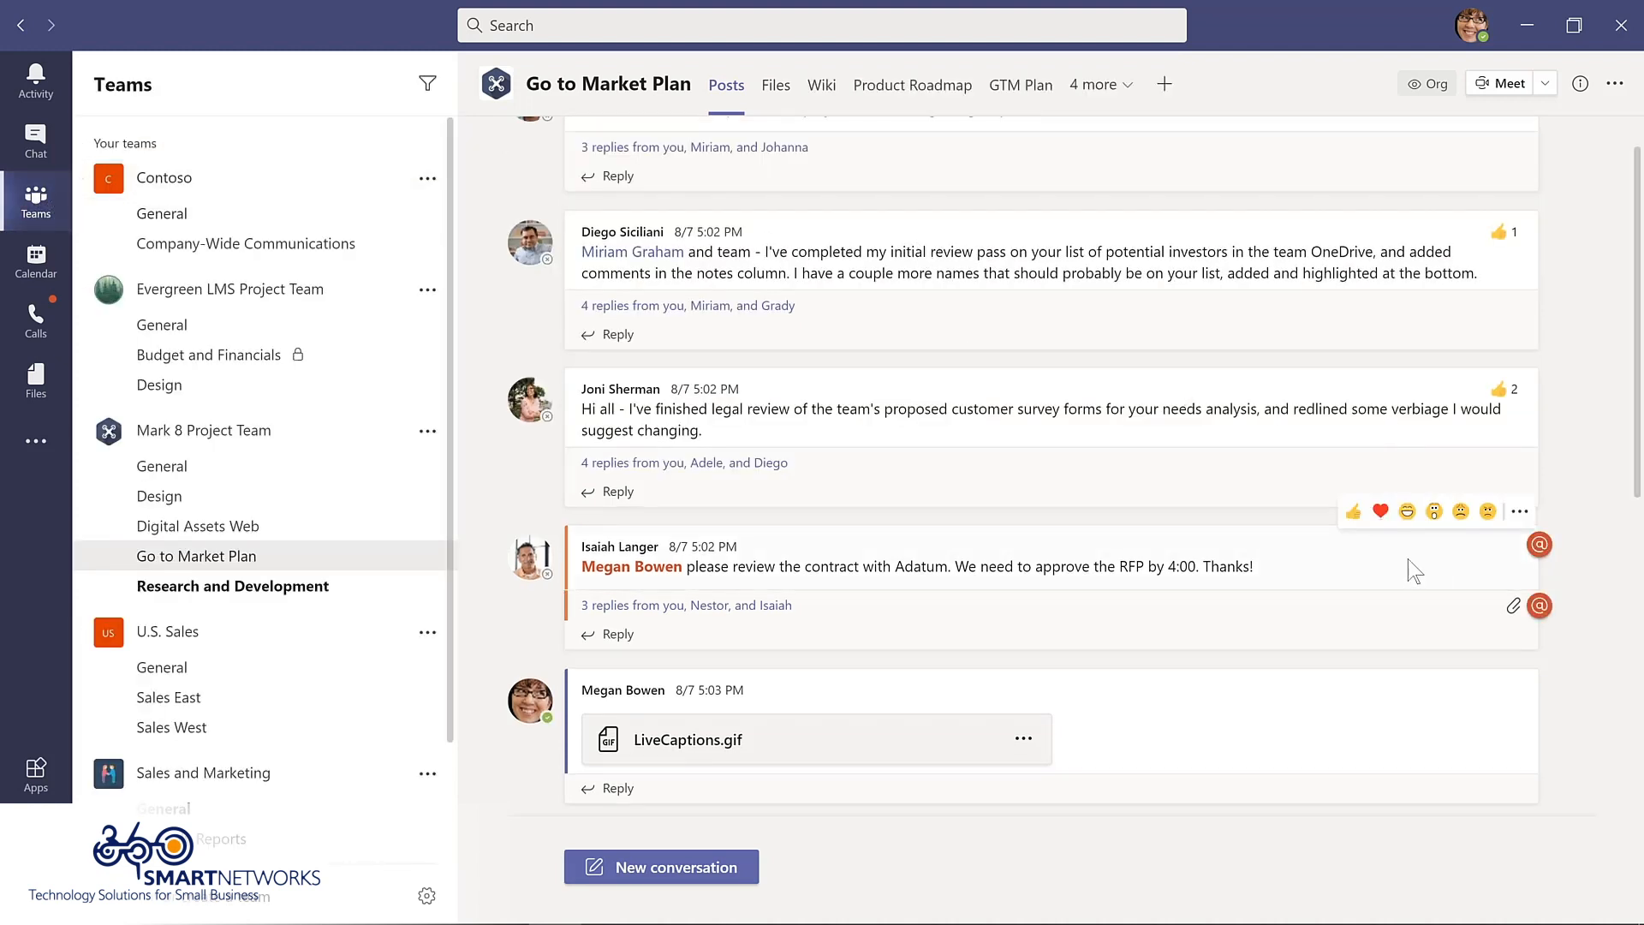
# Save the message asking to review the Adatum contract in the Go to Market Plan channel, and unsave it
pyautogui.click(1518, 511)
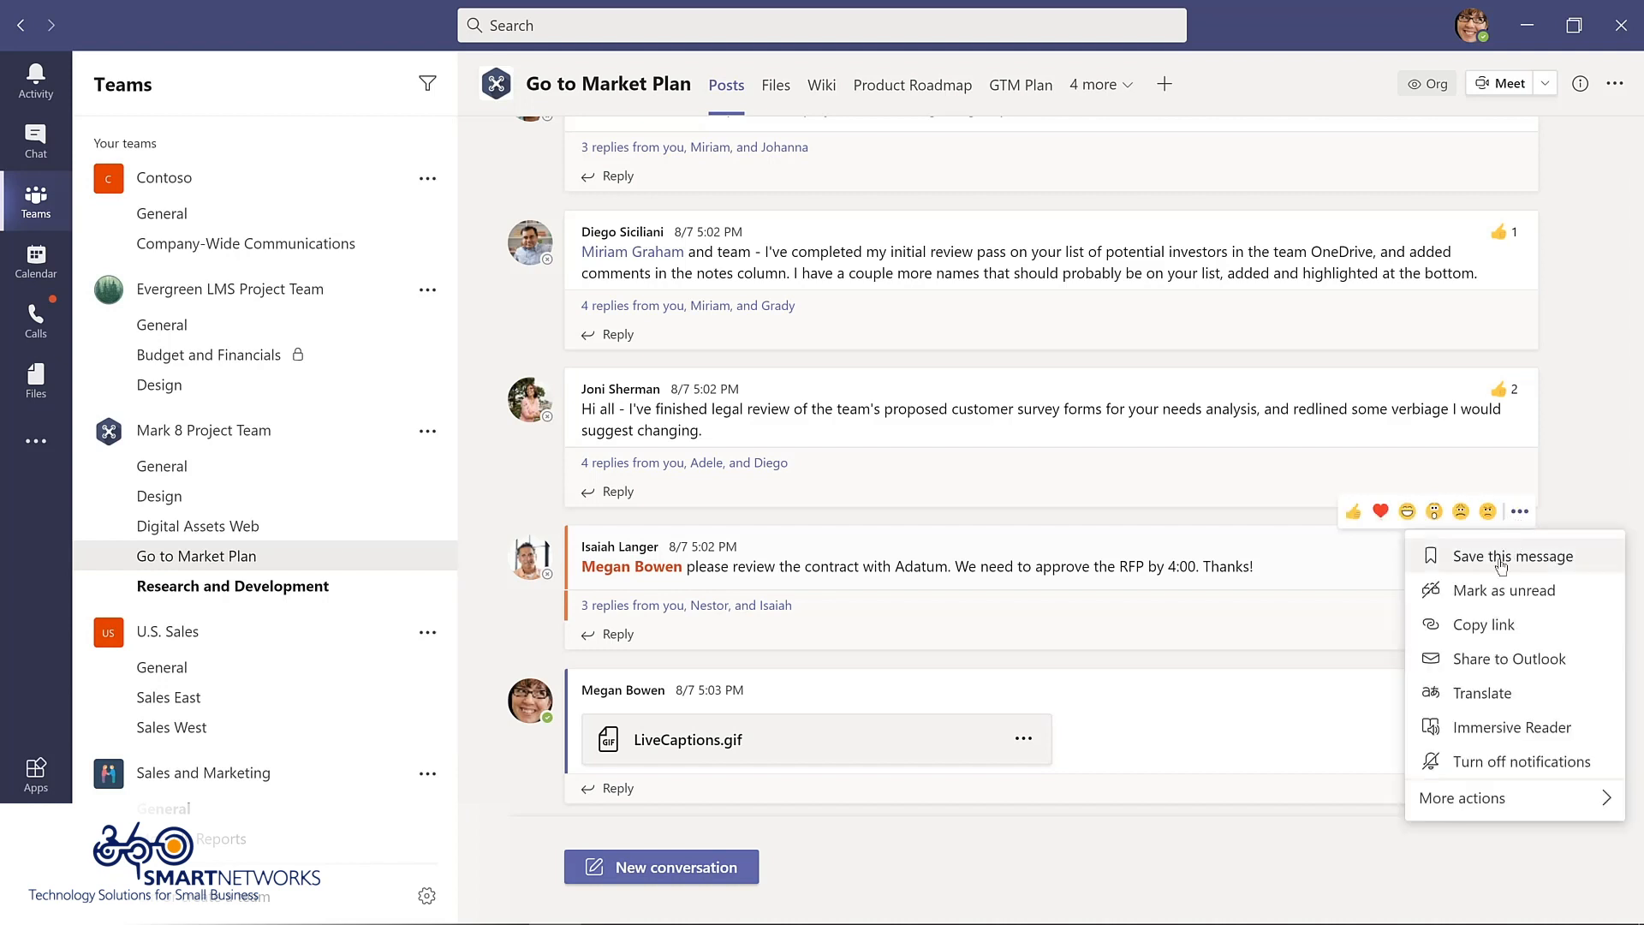
pyautogui.click(1508, 555)
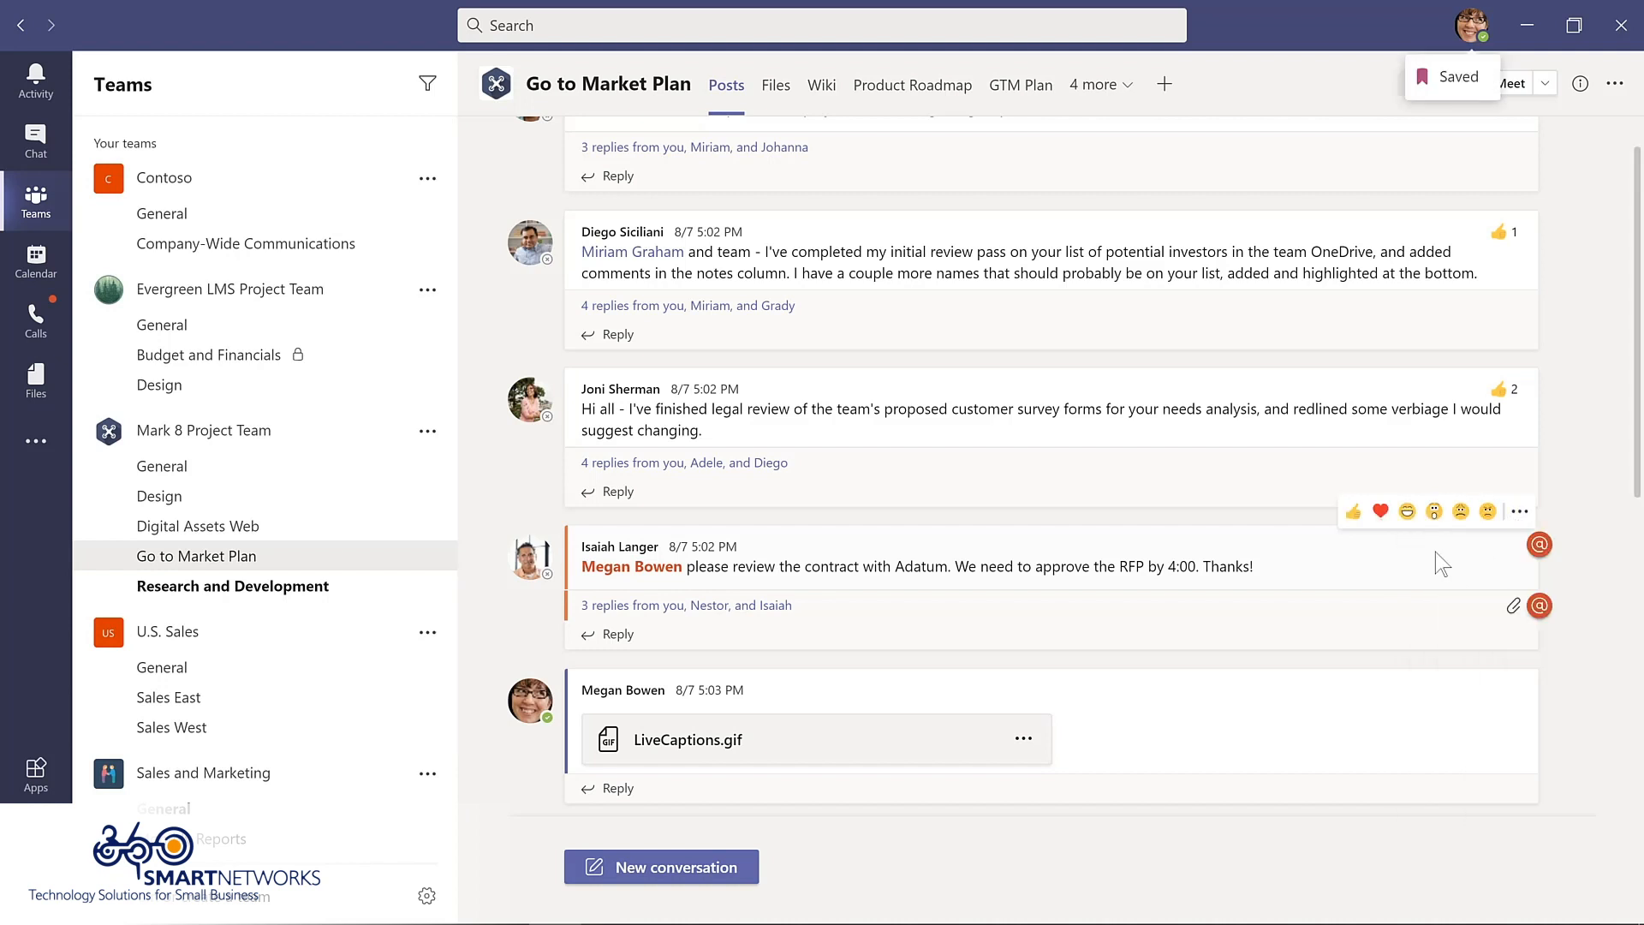
pyautogui.click(1520, 513)
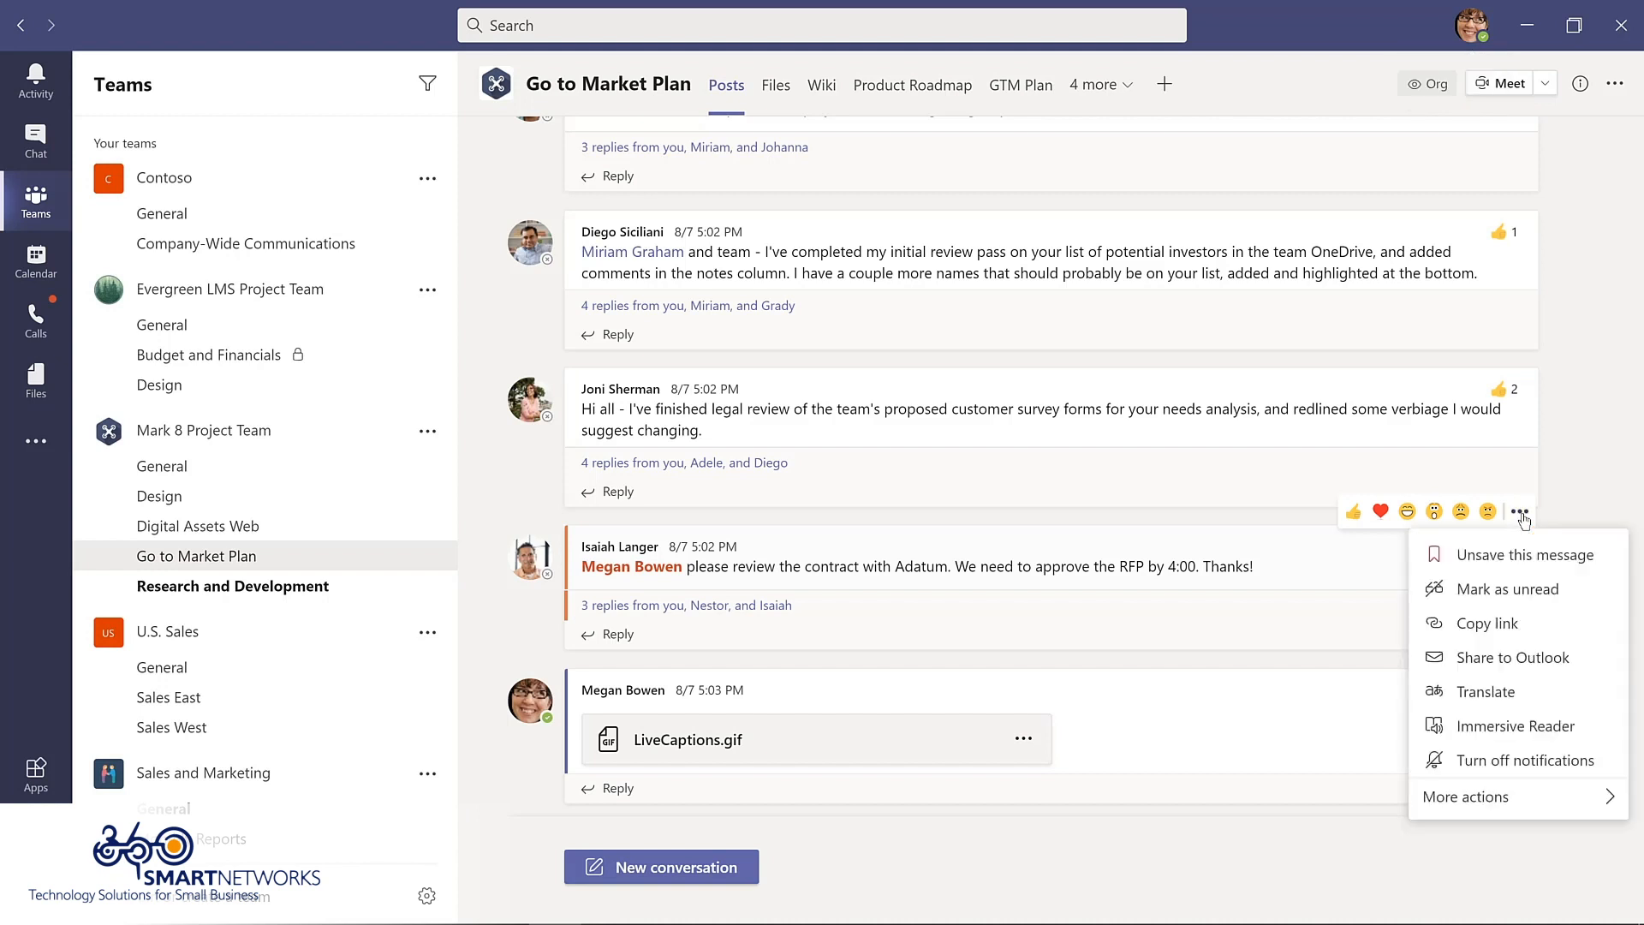
pyautogui.click(1502, 556)
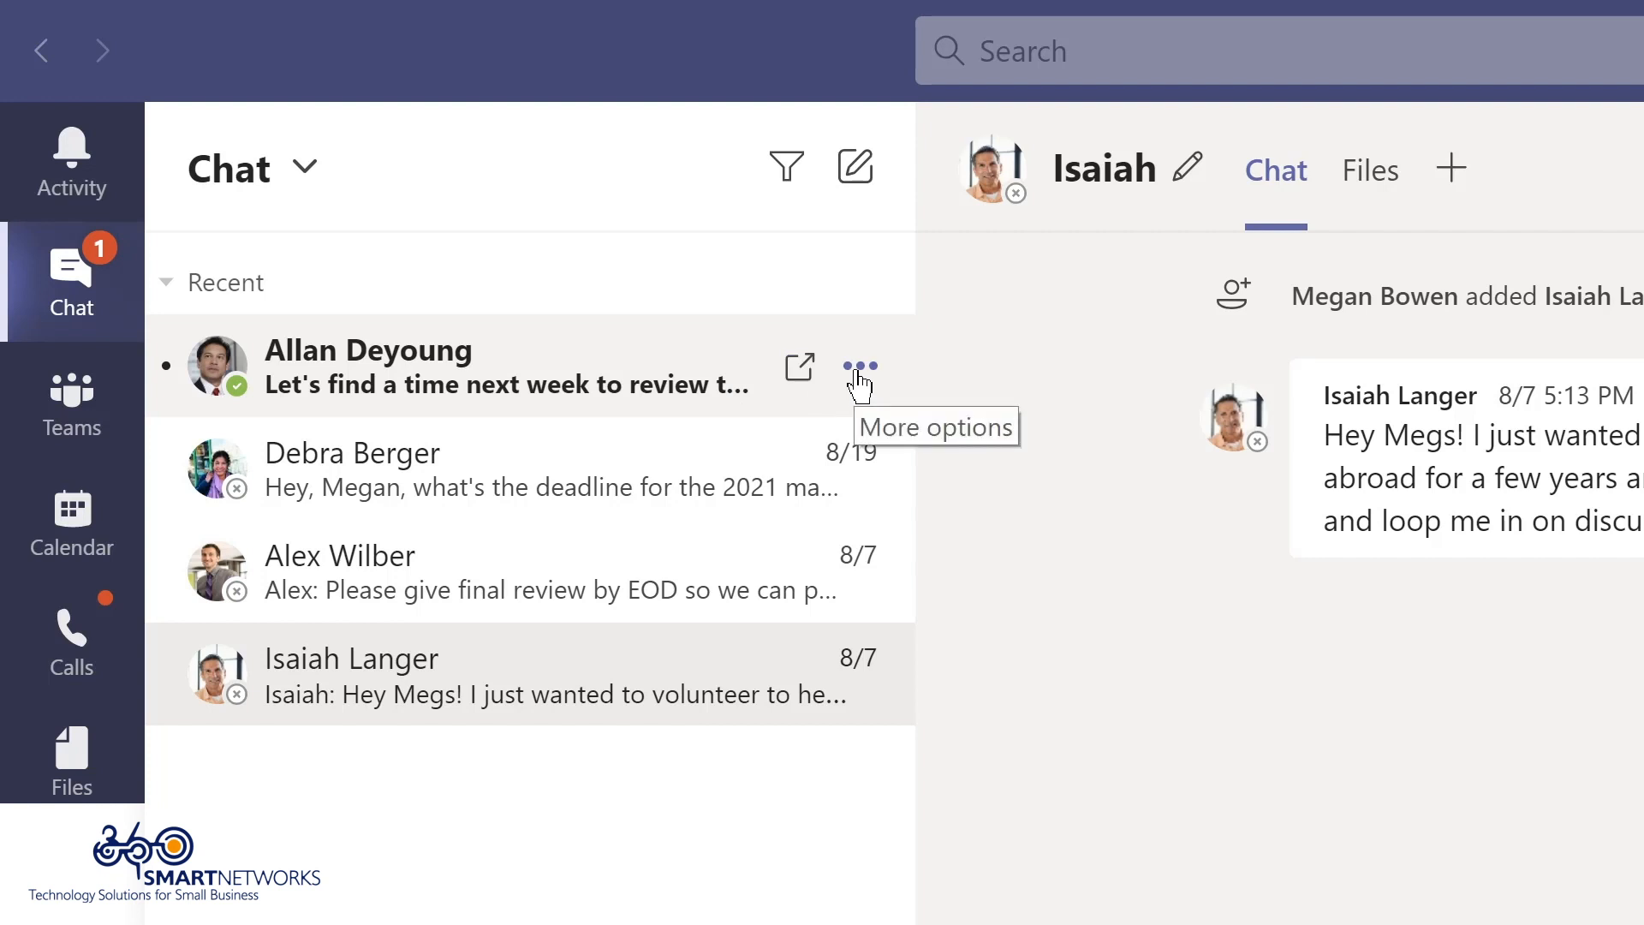
# Pin the unread chat about finding a time next week at the head of the recent chats
pyautogui.click(860, 368)
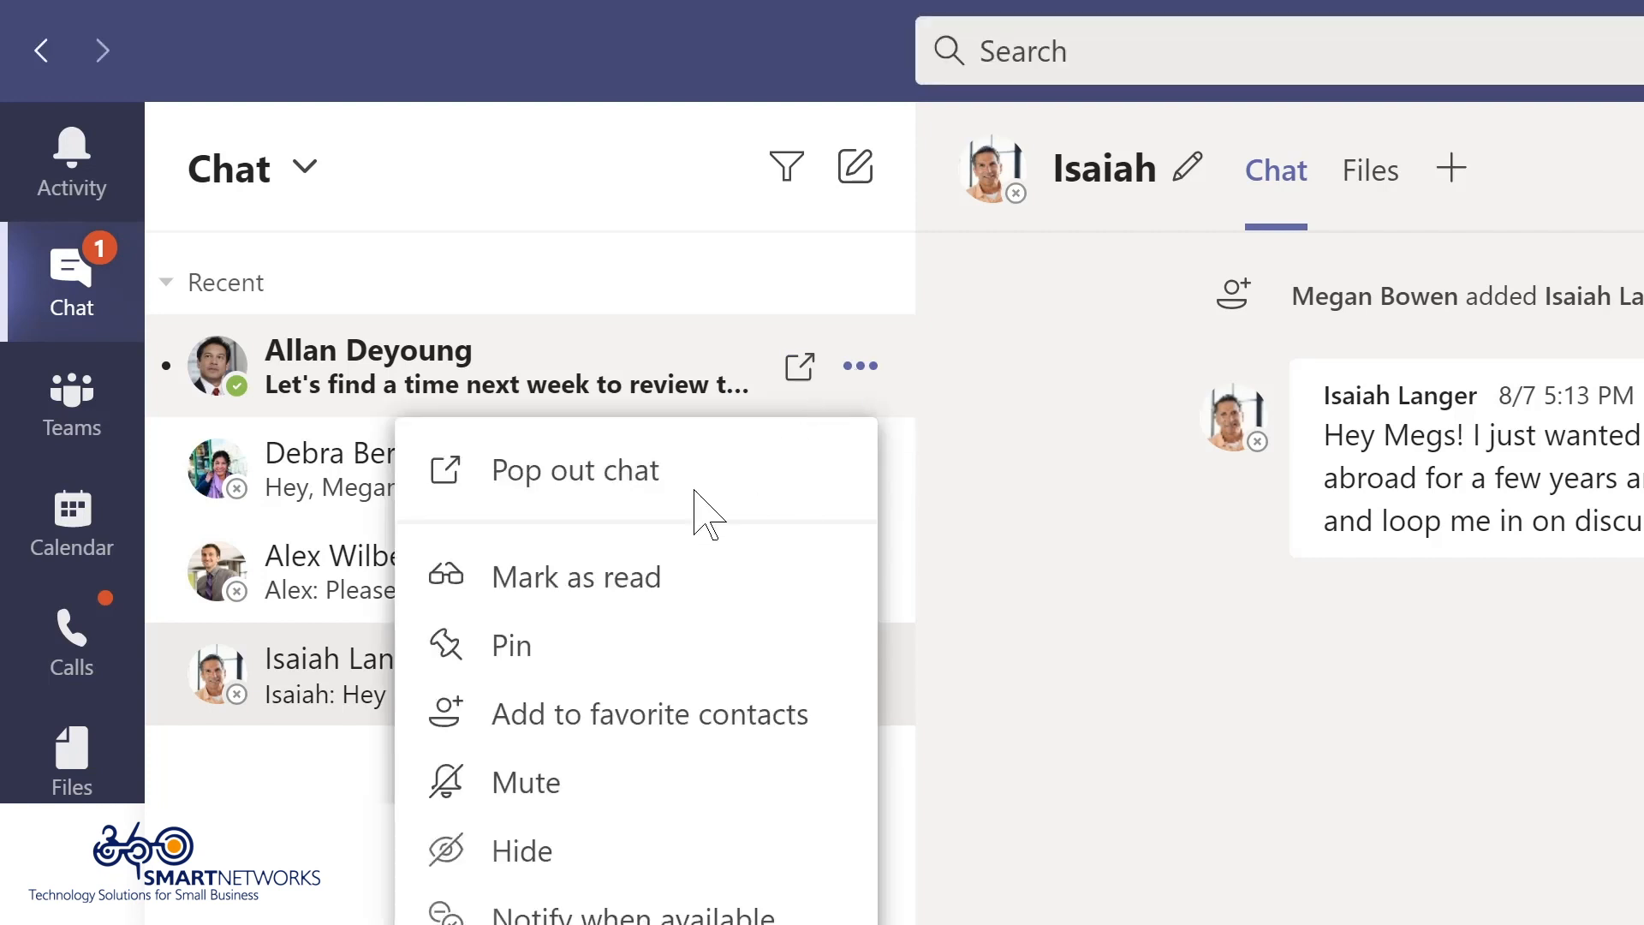
pyautogui.click(513, 655)
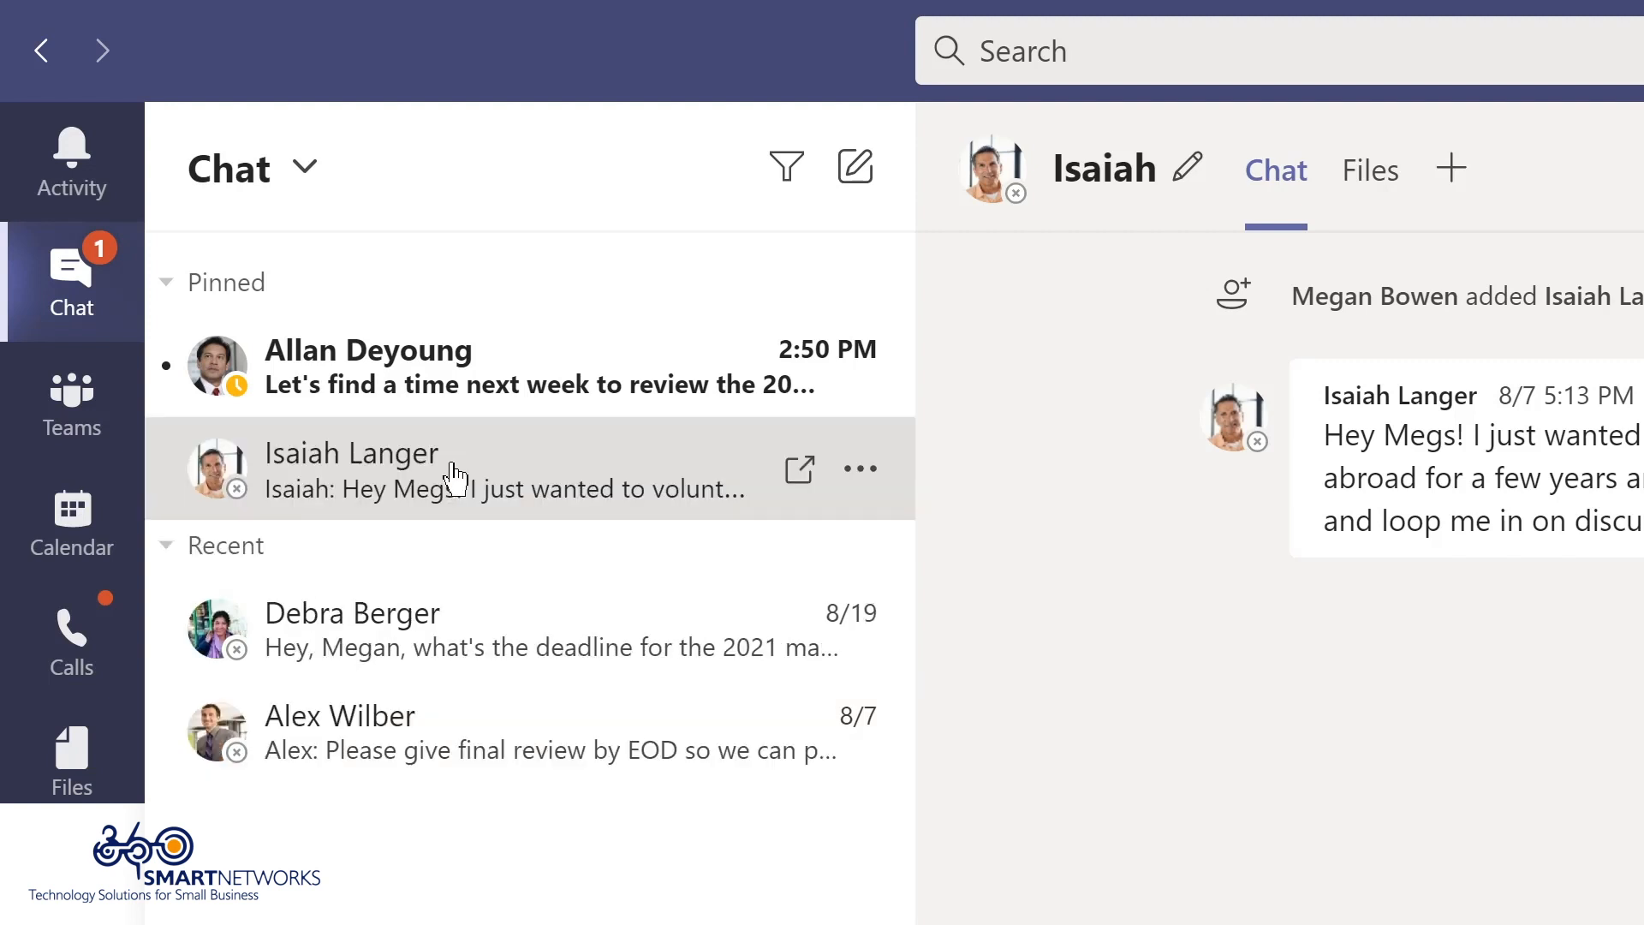
# Move the second pinned chat above the unread one in the pinned list, and unpin the moved chat
pyautogui.moveTo(454, 477); pyautogui.dragTo(454, 341)
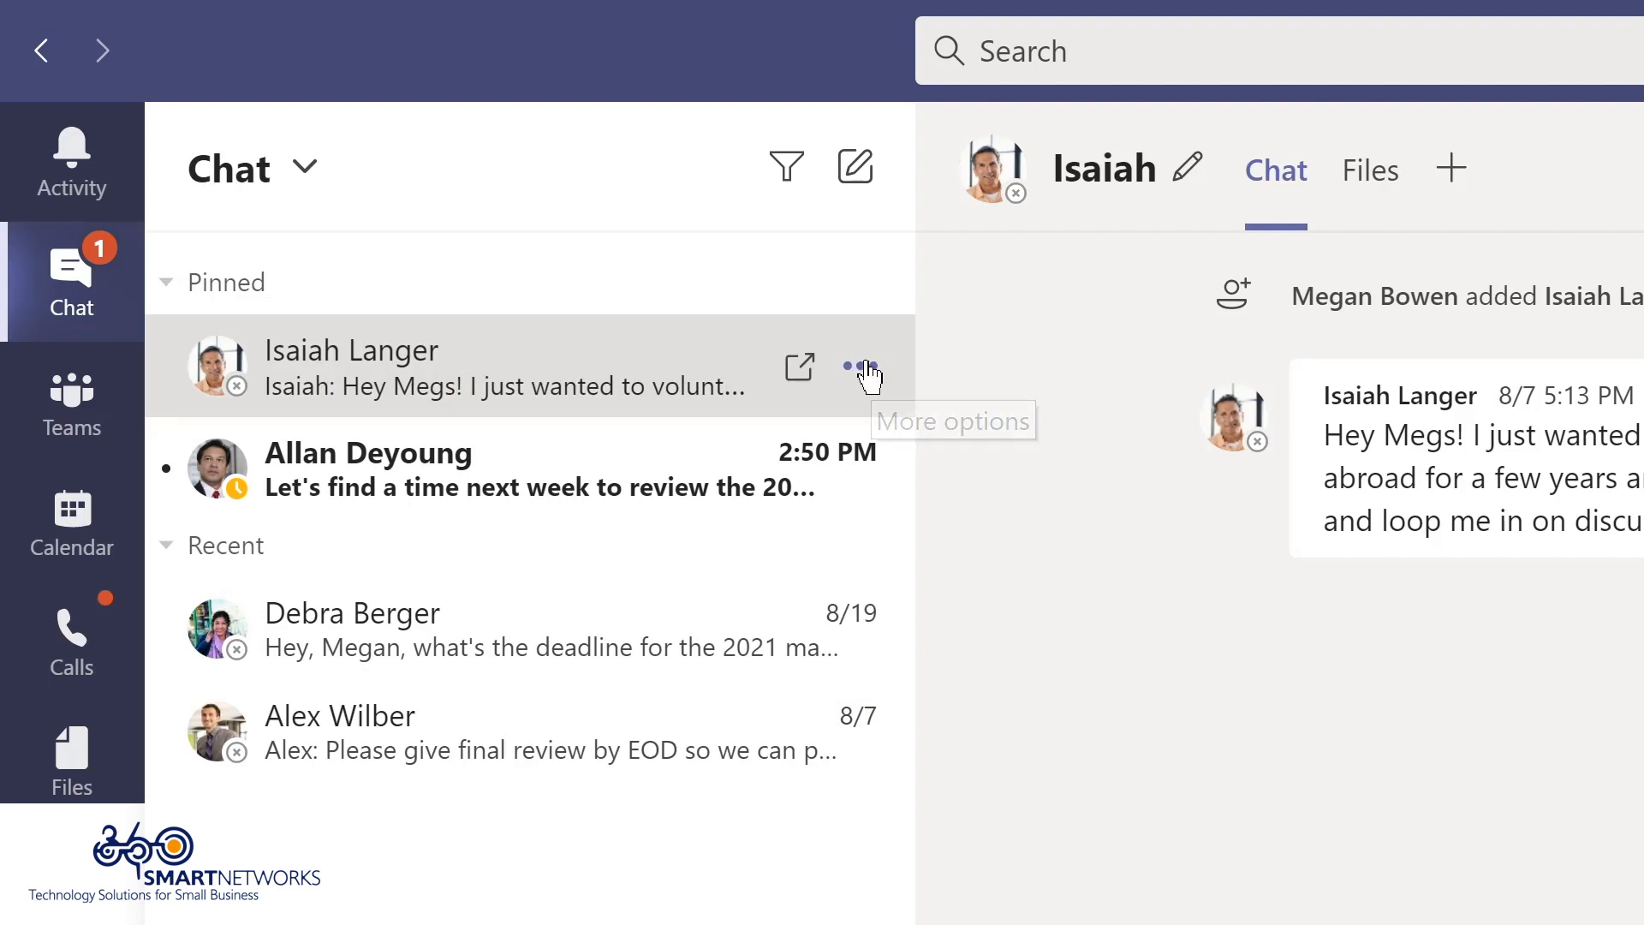
pyautogui.click(864, 368)
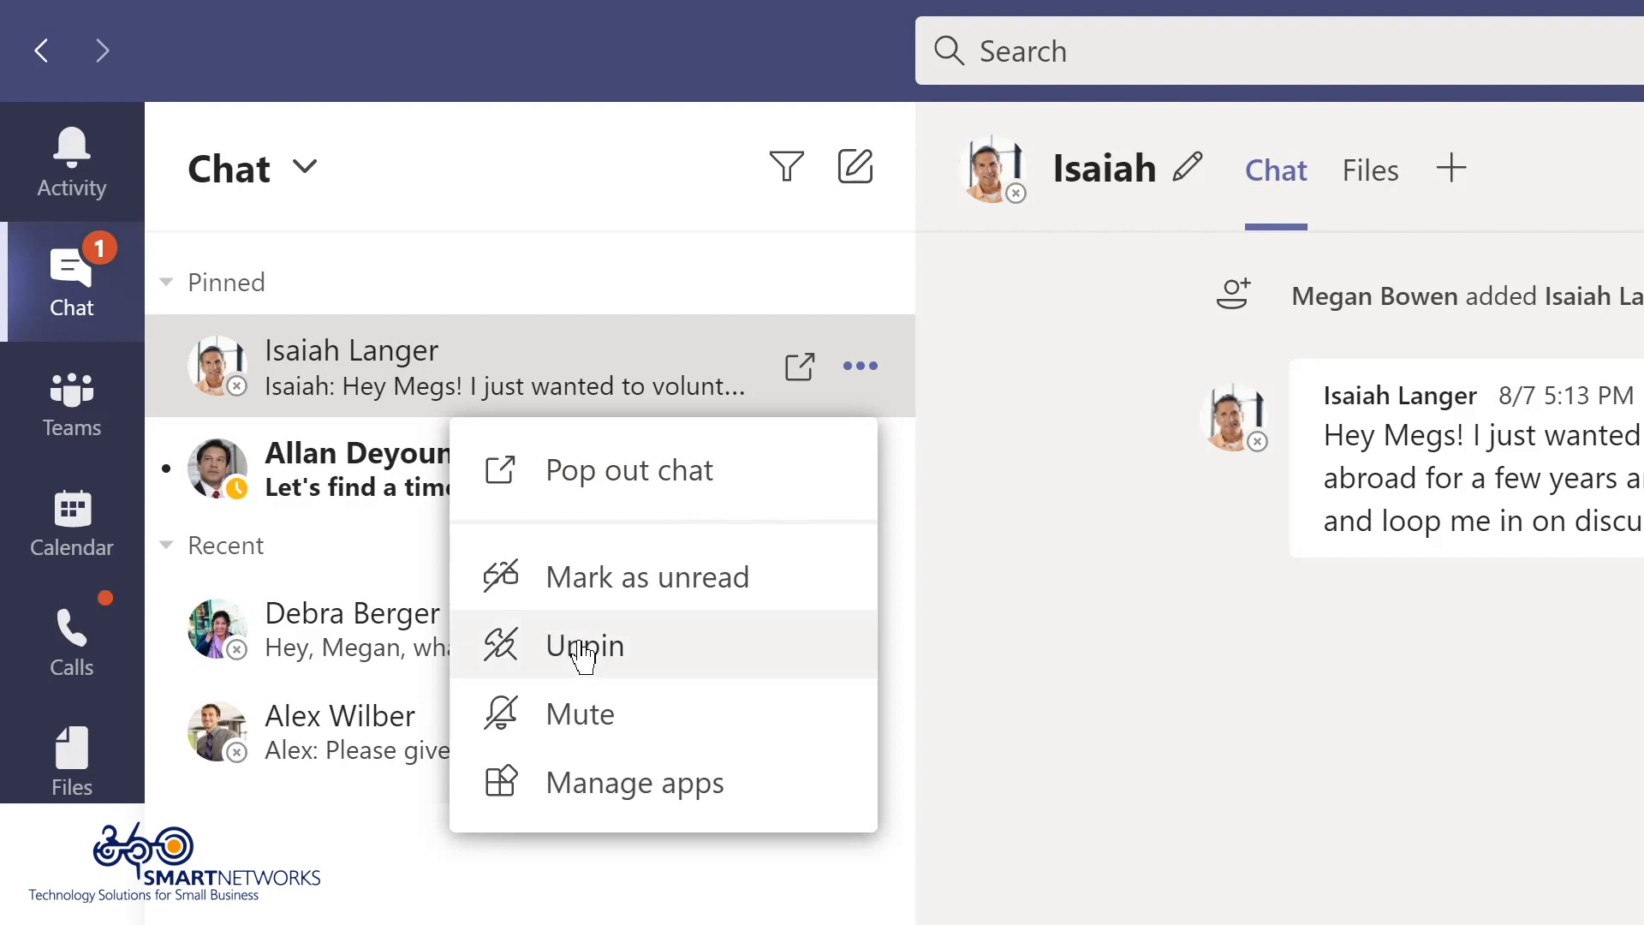
pyautogui.click(589, 654)
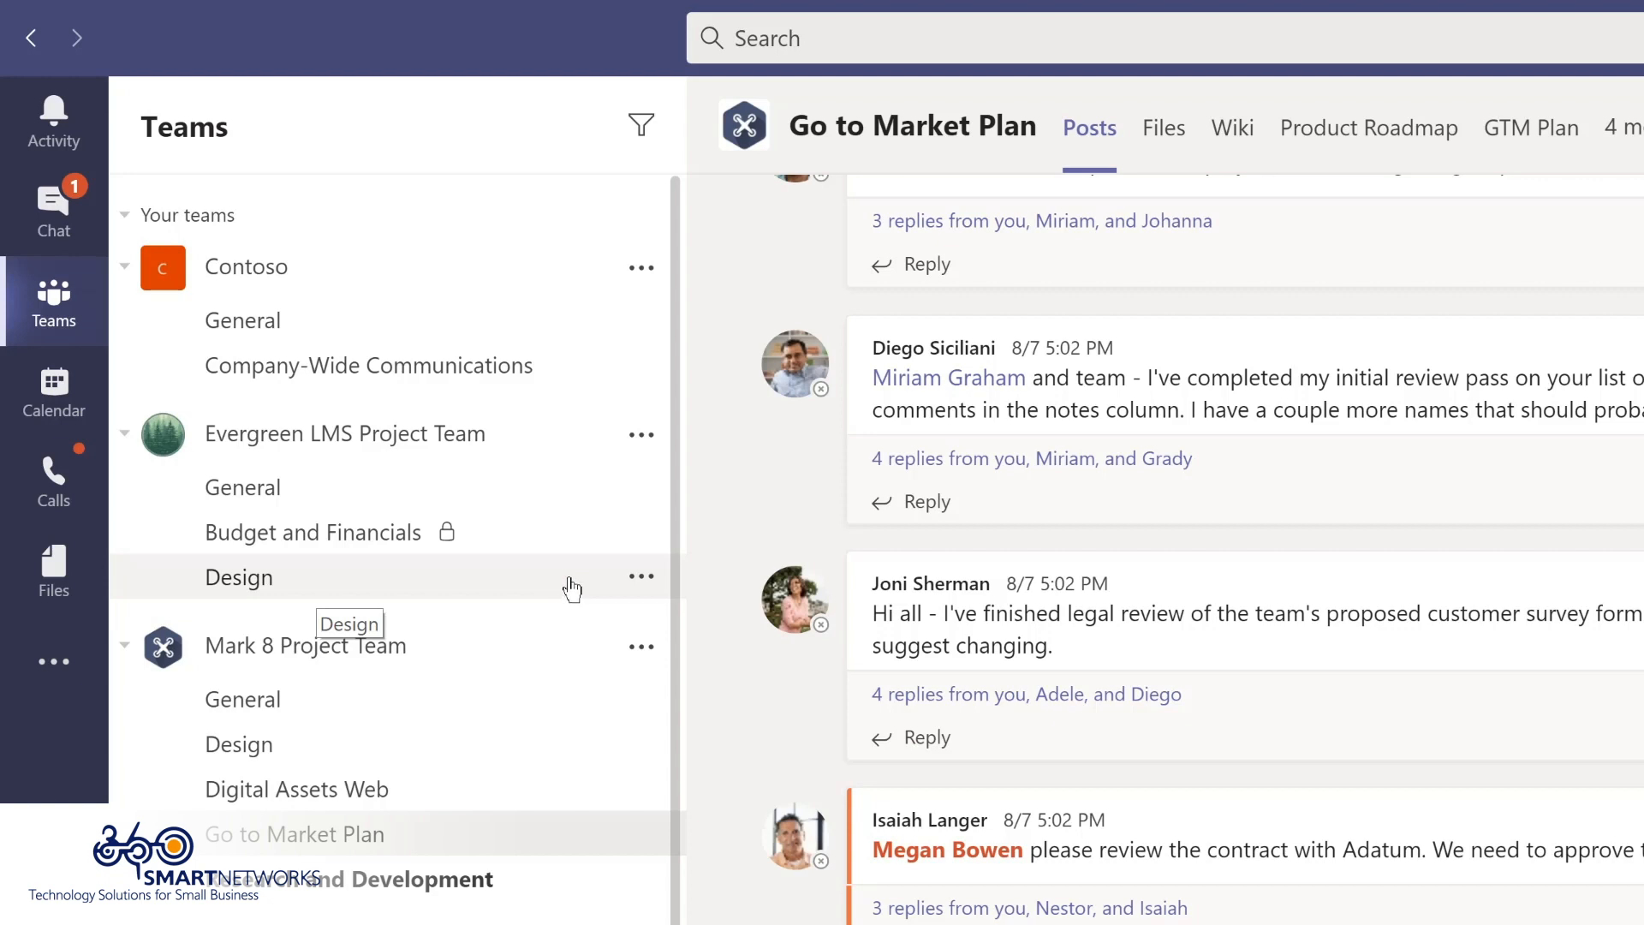
# Pin the Design channel of the Evergreen LMS Project Team
pyautogui.click(640, 579)
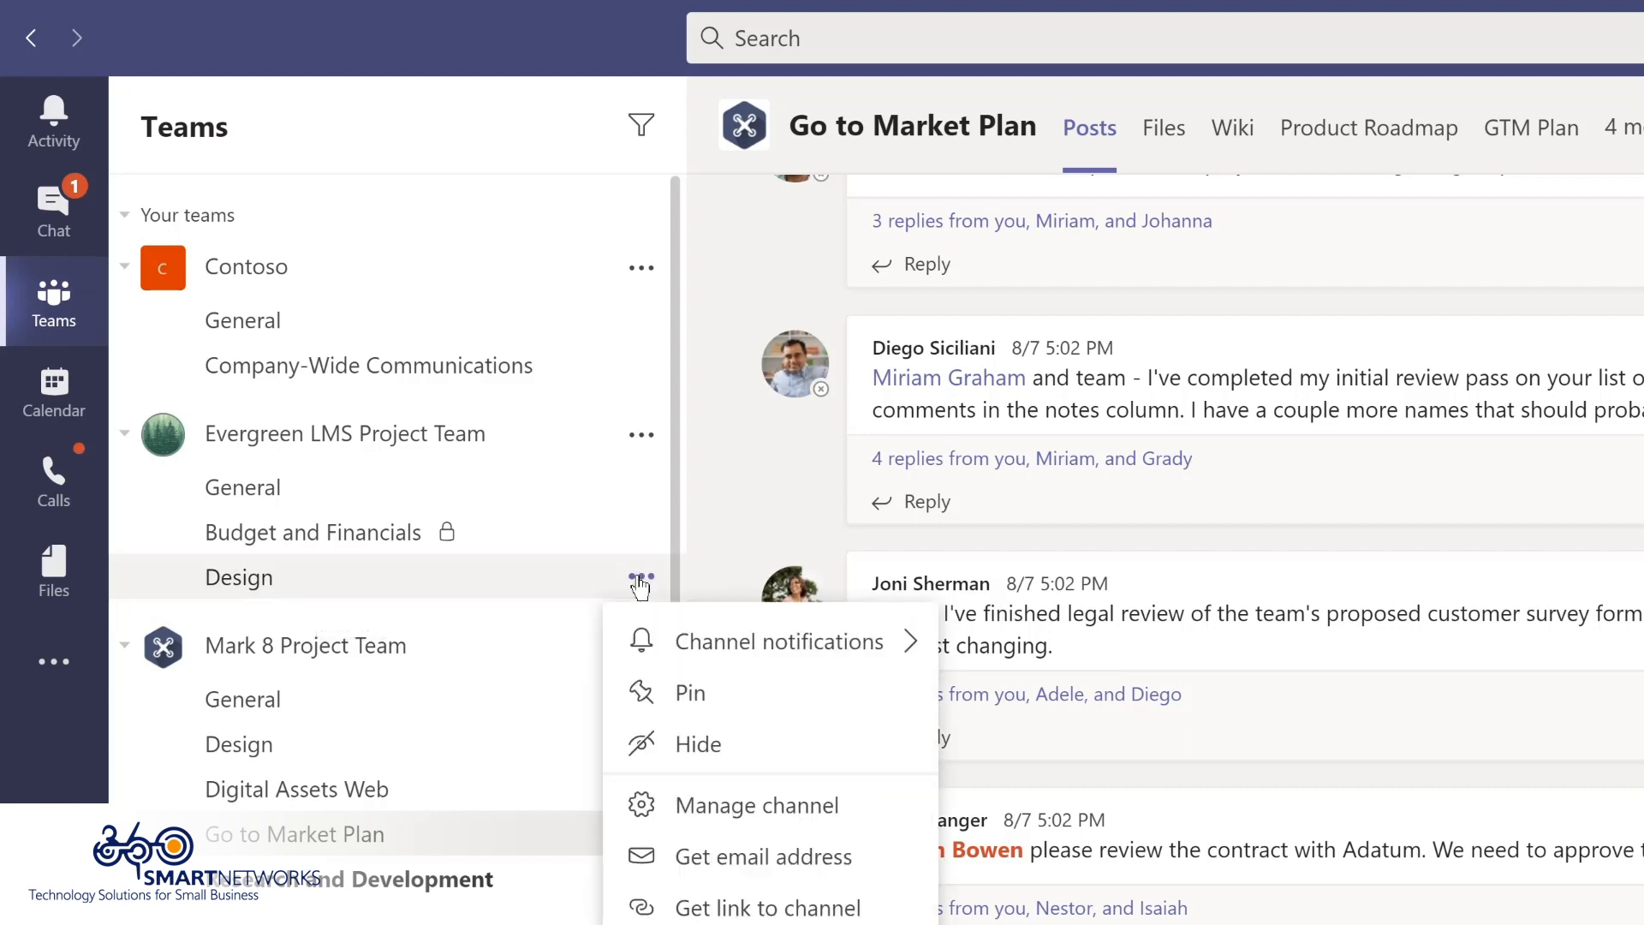
pyautogui.click(684, 695)
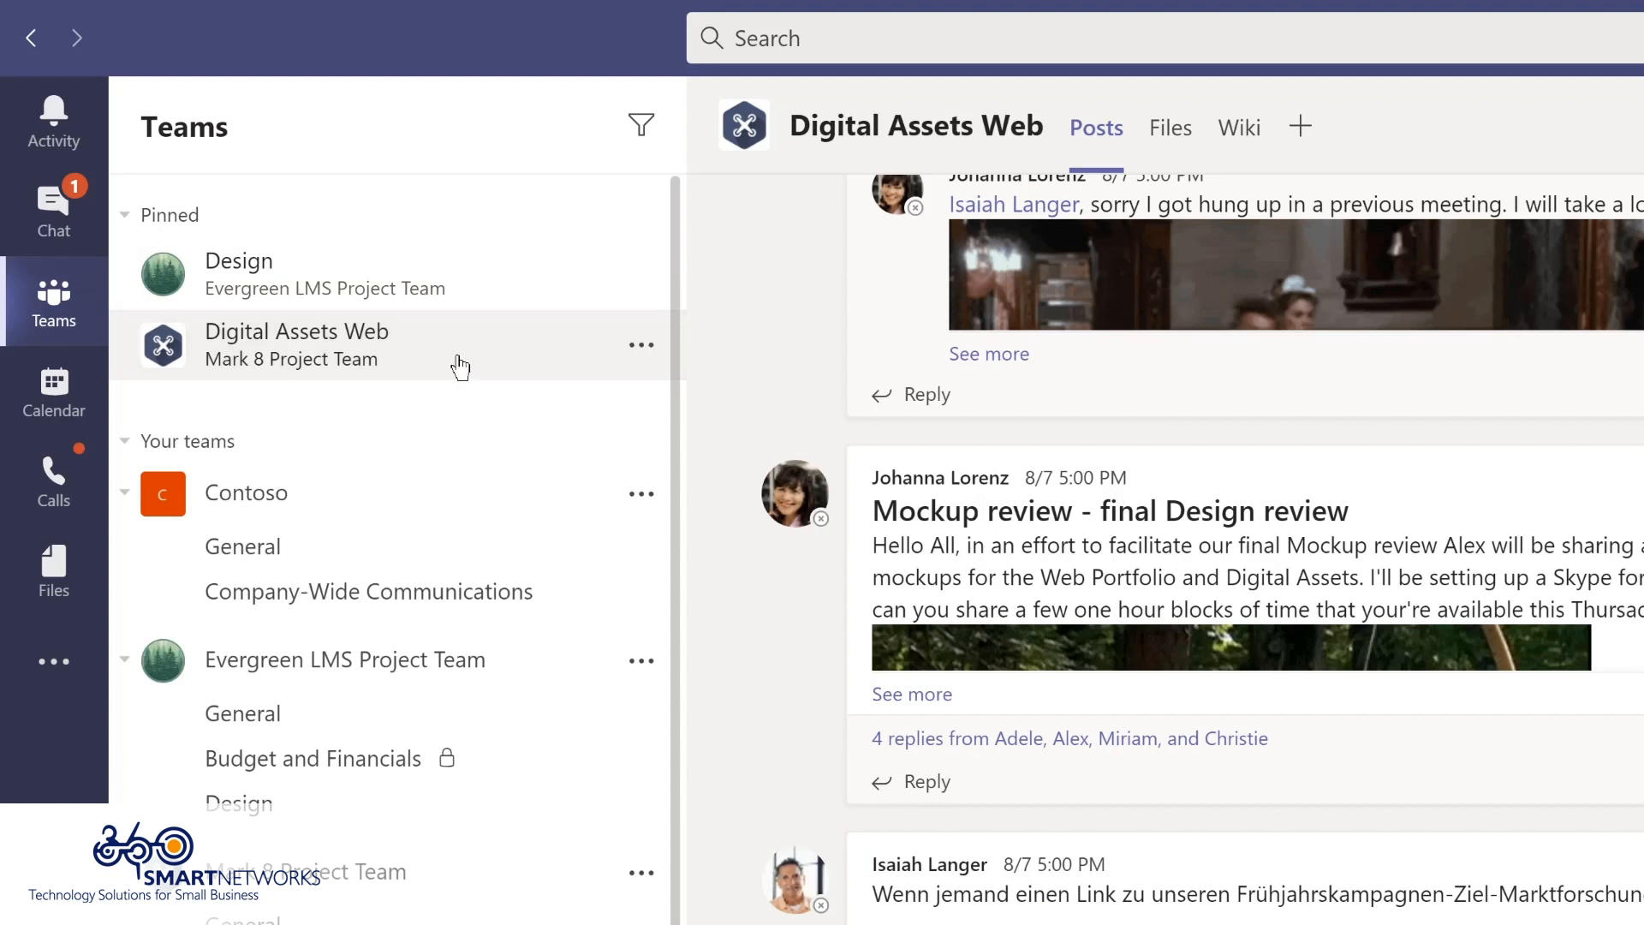
# Move the pinned Digital Assets Web channel above the Design channel, and unpin Digital Assets Web
pyautogui.moveTo(460, 366); pyautogui.dragTo(459, 254)
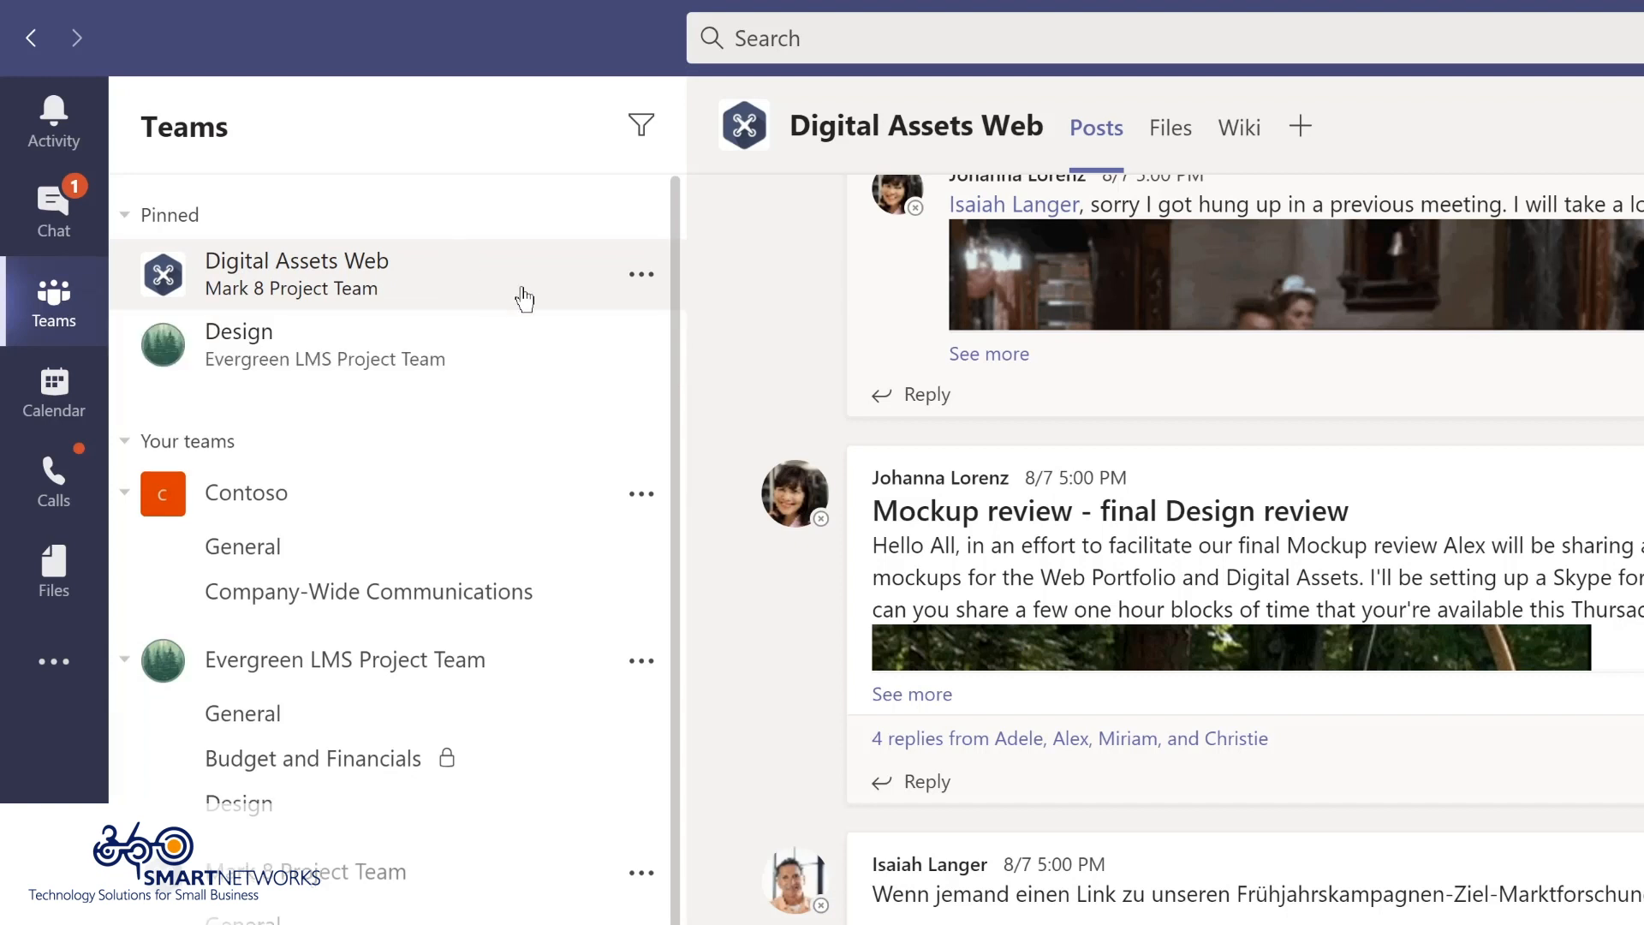
pyautogui.click(640, 275)
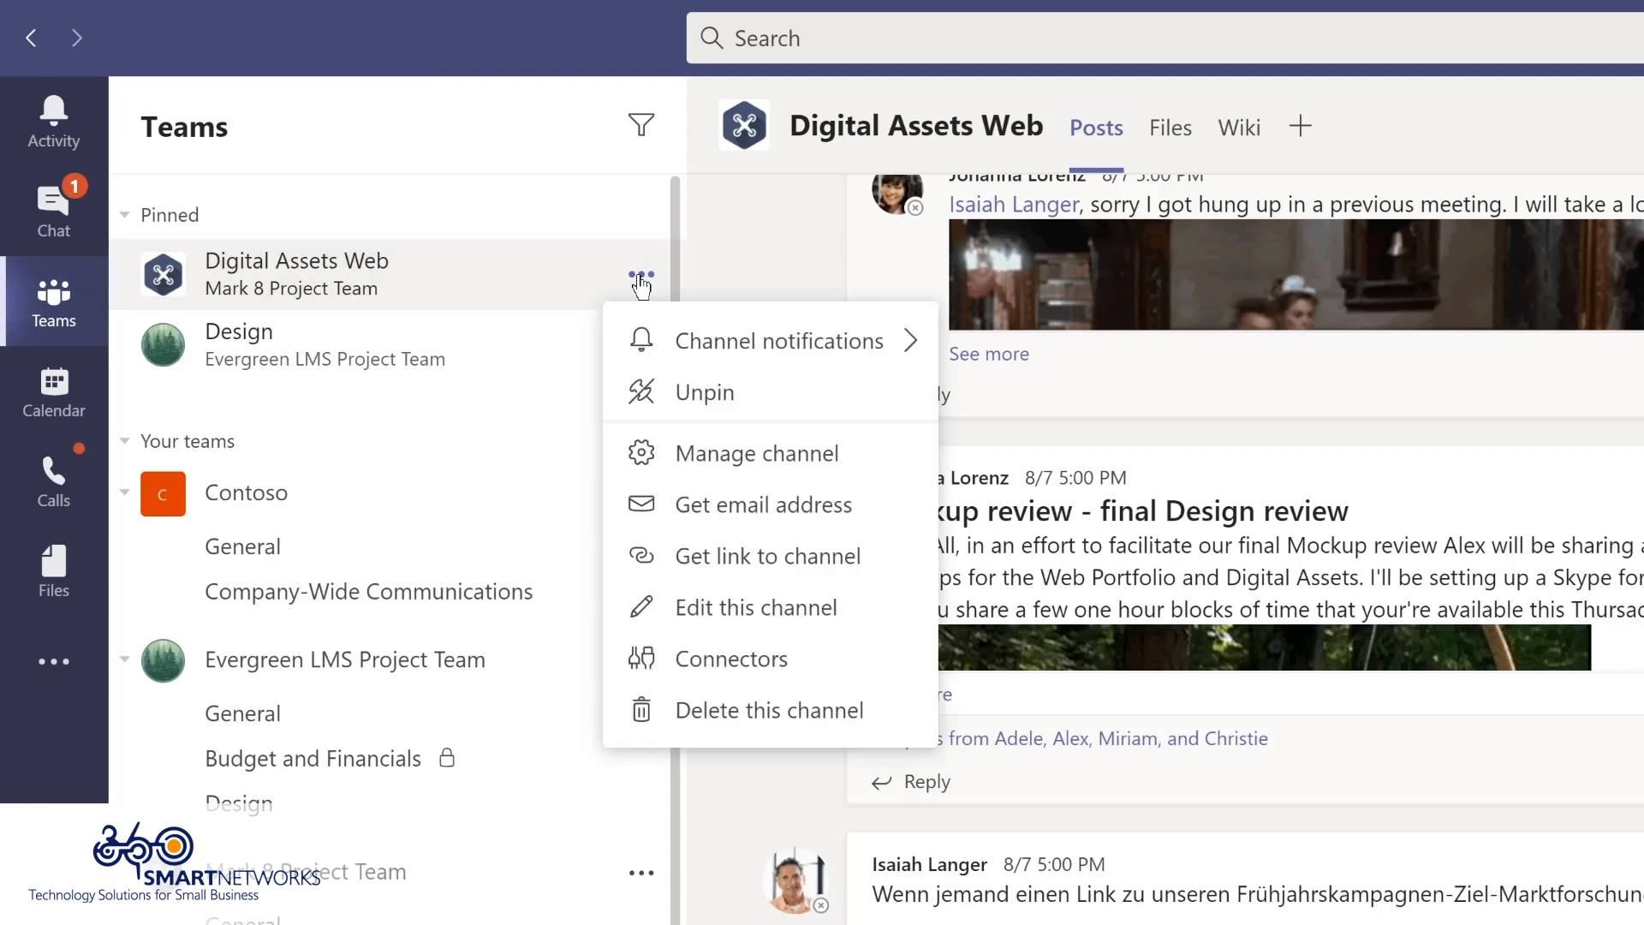
pyautogui.click(668, 394)
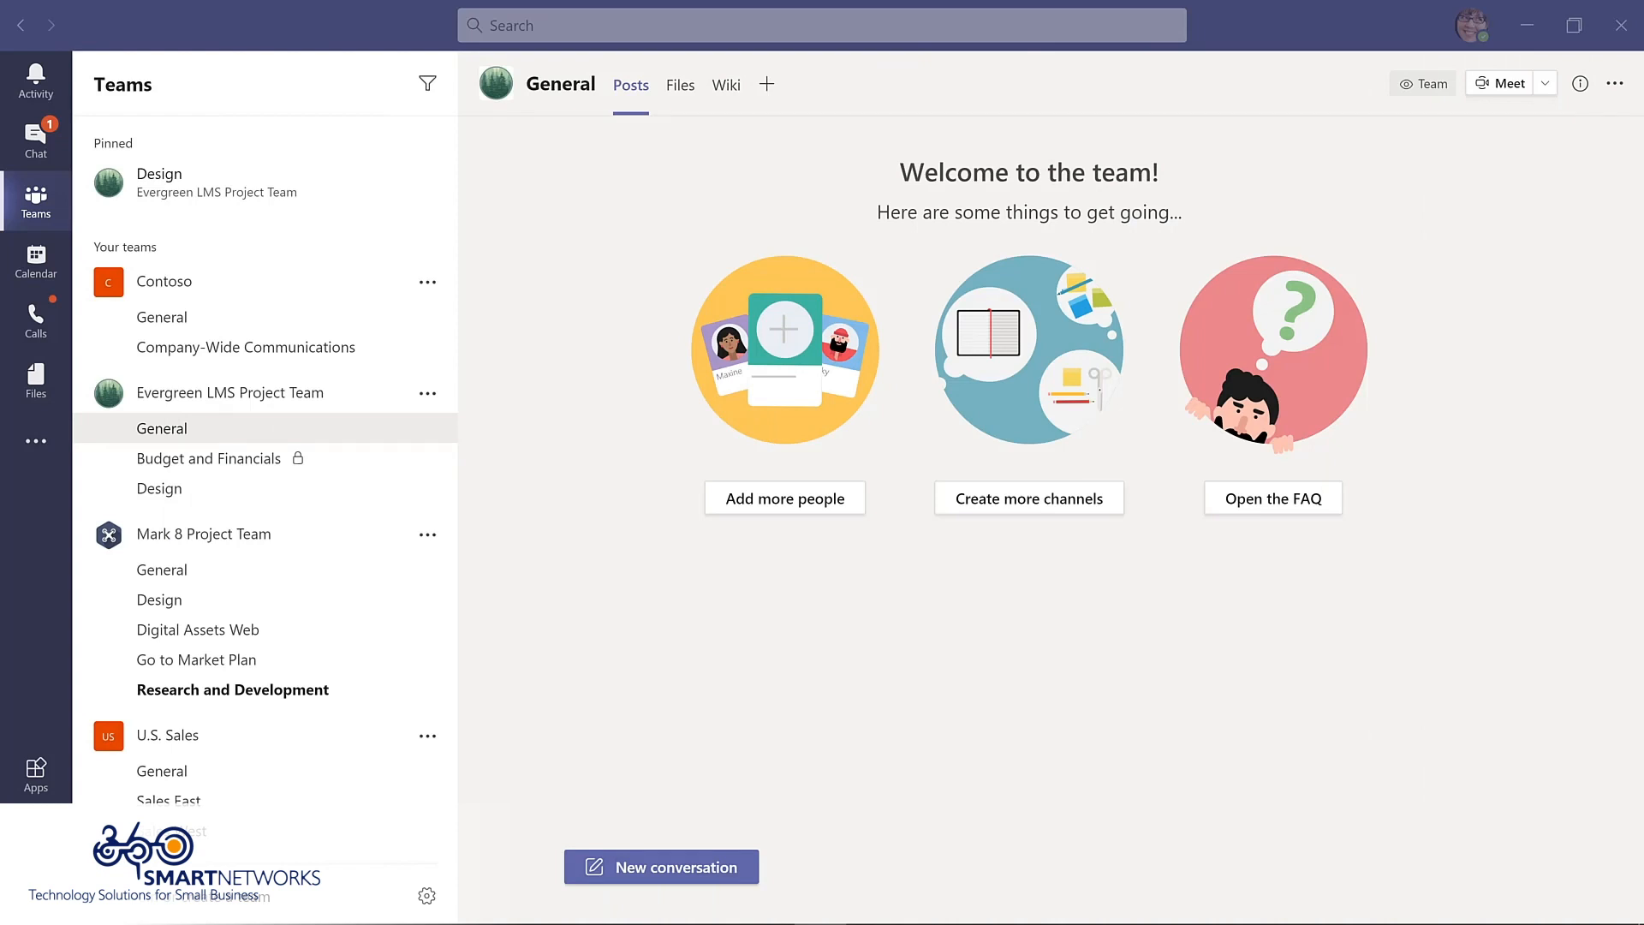
# Start a formatted new conversation in the Evergreen LMS General channel with the subject "I'm excited to start planning our new LMS!"
pyautogui.click(639, 867)
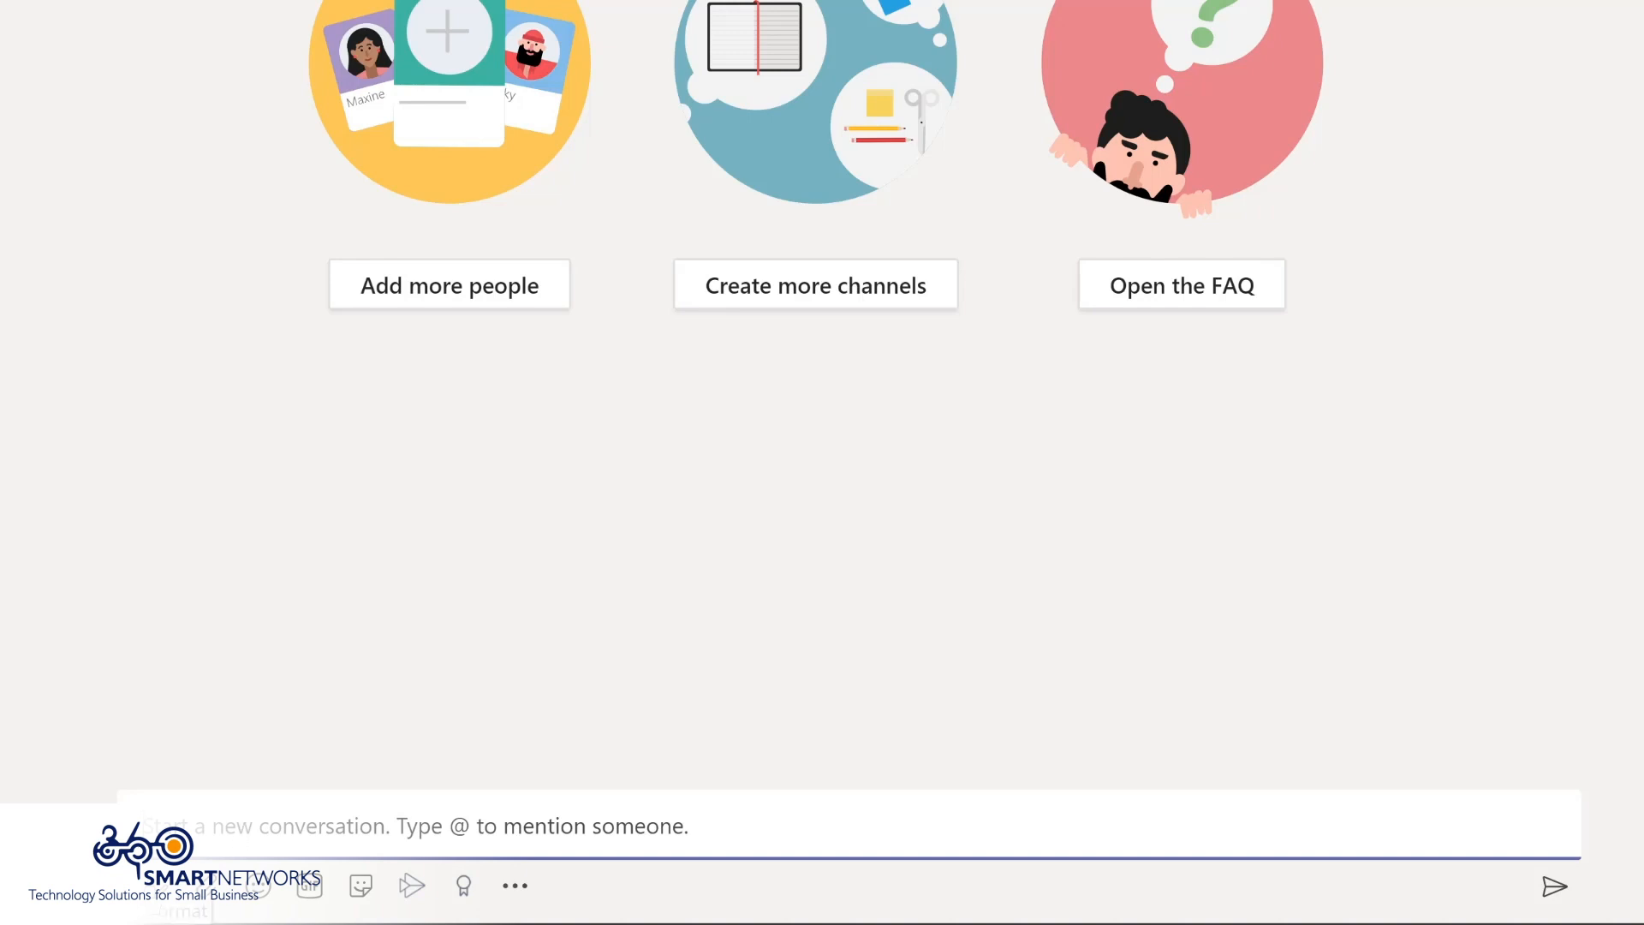
pyautogui.click(154, 885)
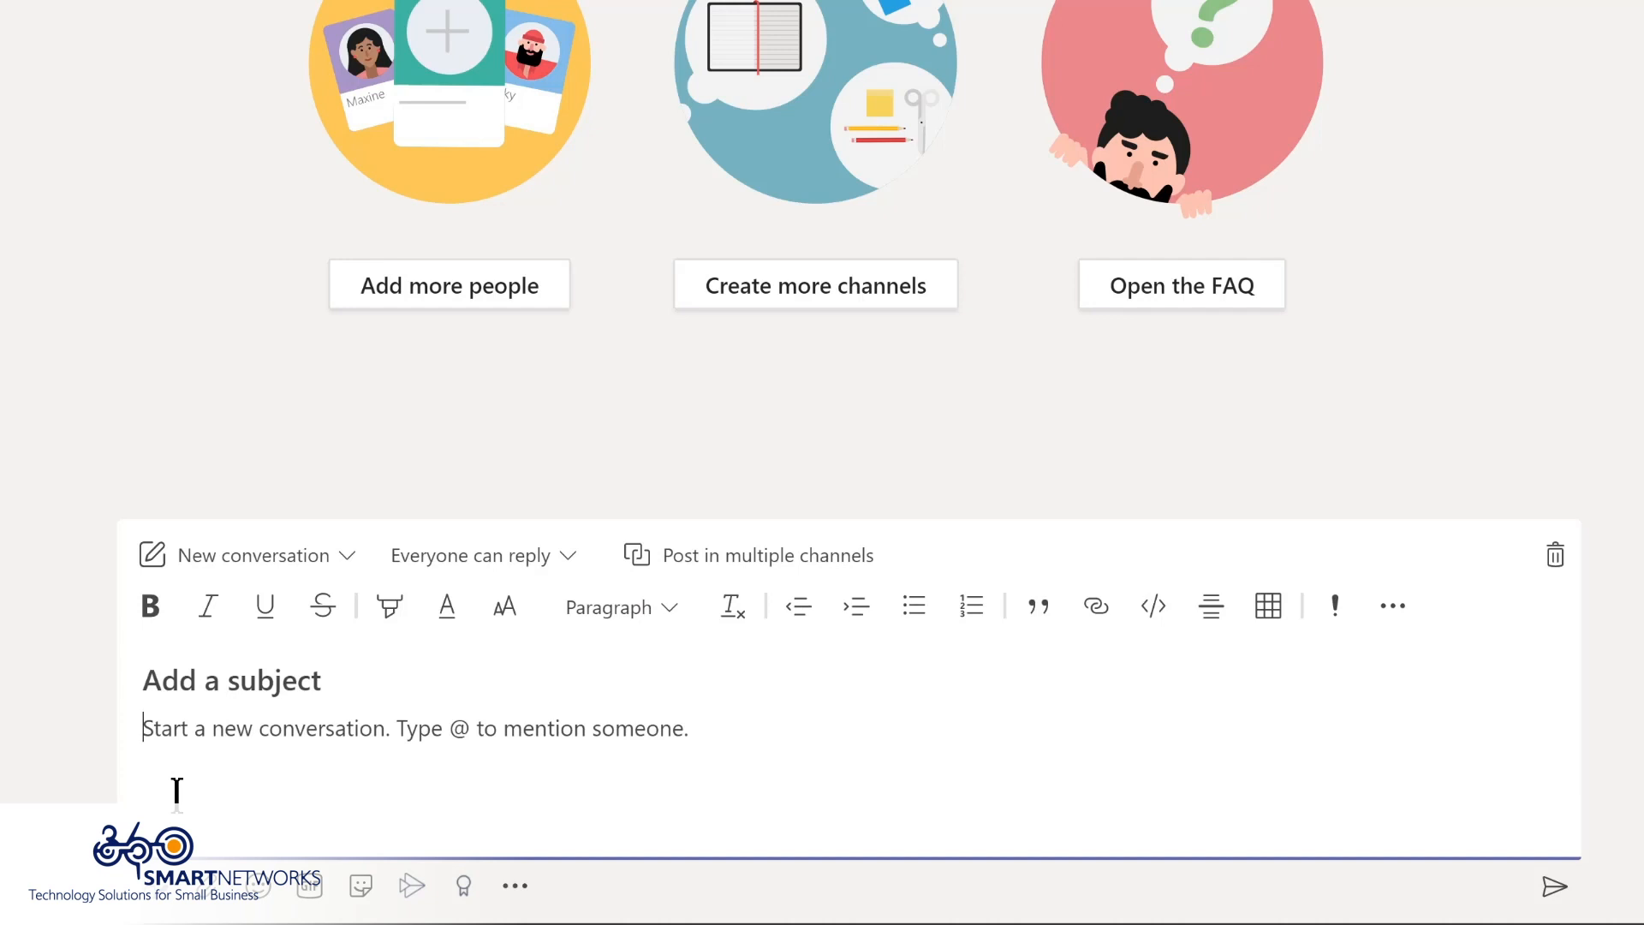
pyautogui.click(209, 682)
pyautogui.write("I'm ")
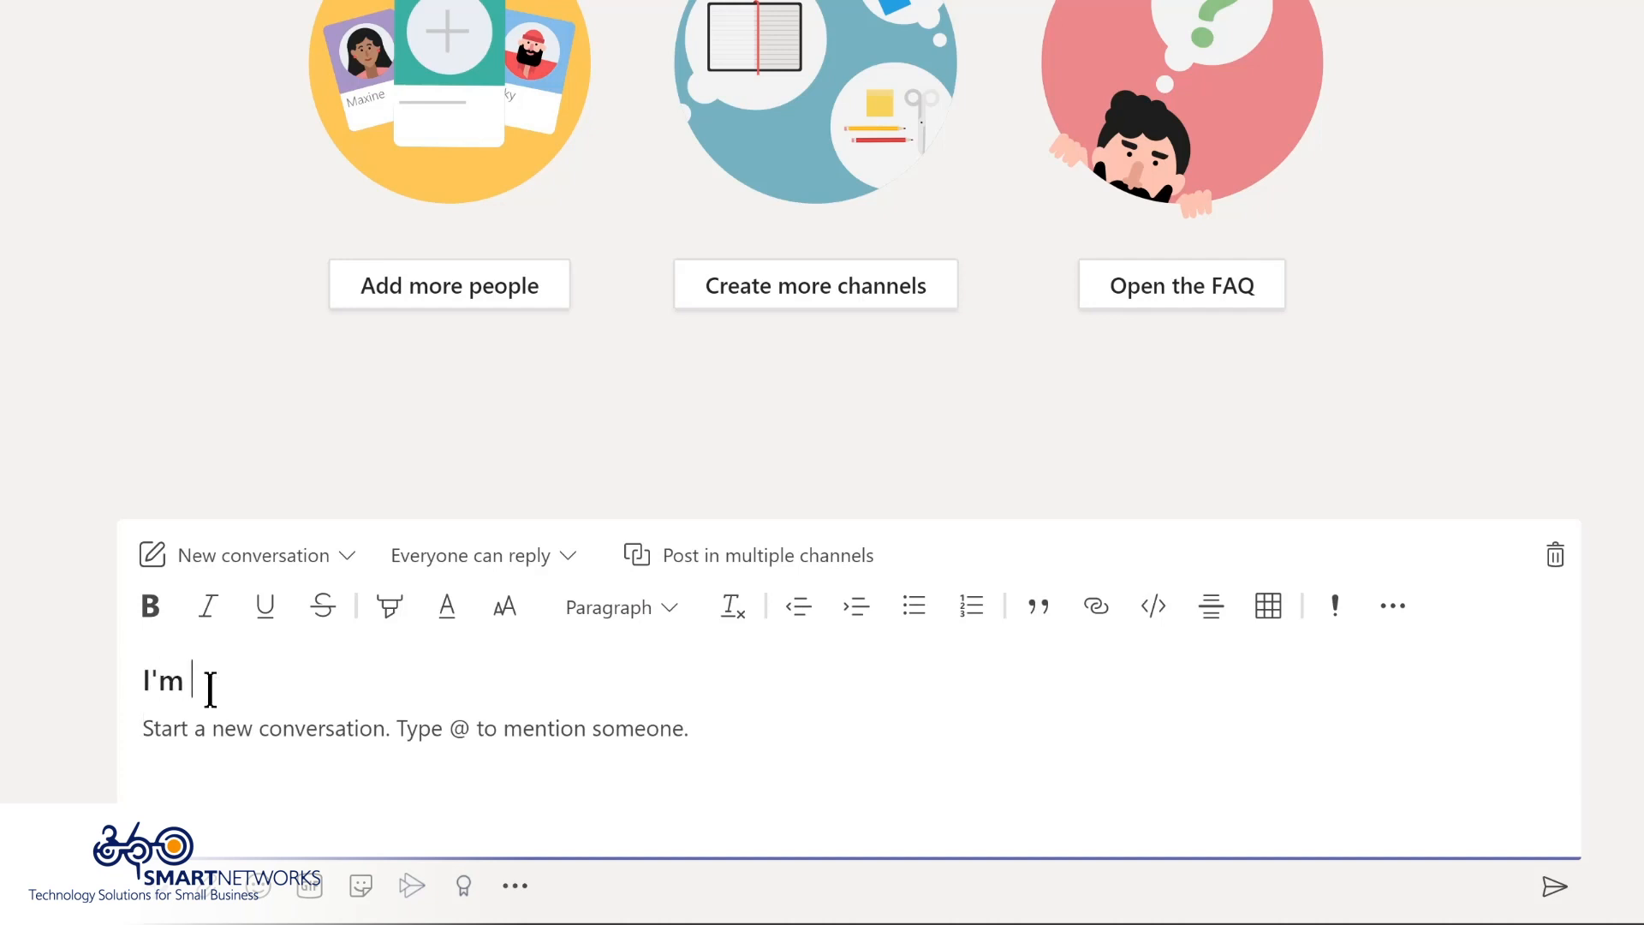
pyautogui.write('excited to start planning our new LMS!')
# Write the message body "We'll be sharing details and actions in the Design channel", inserting Design as a channel mention
pyautogui.click(247, 738)
pyautogui.write('W')
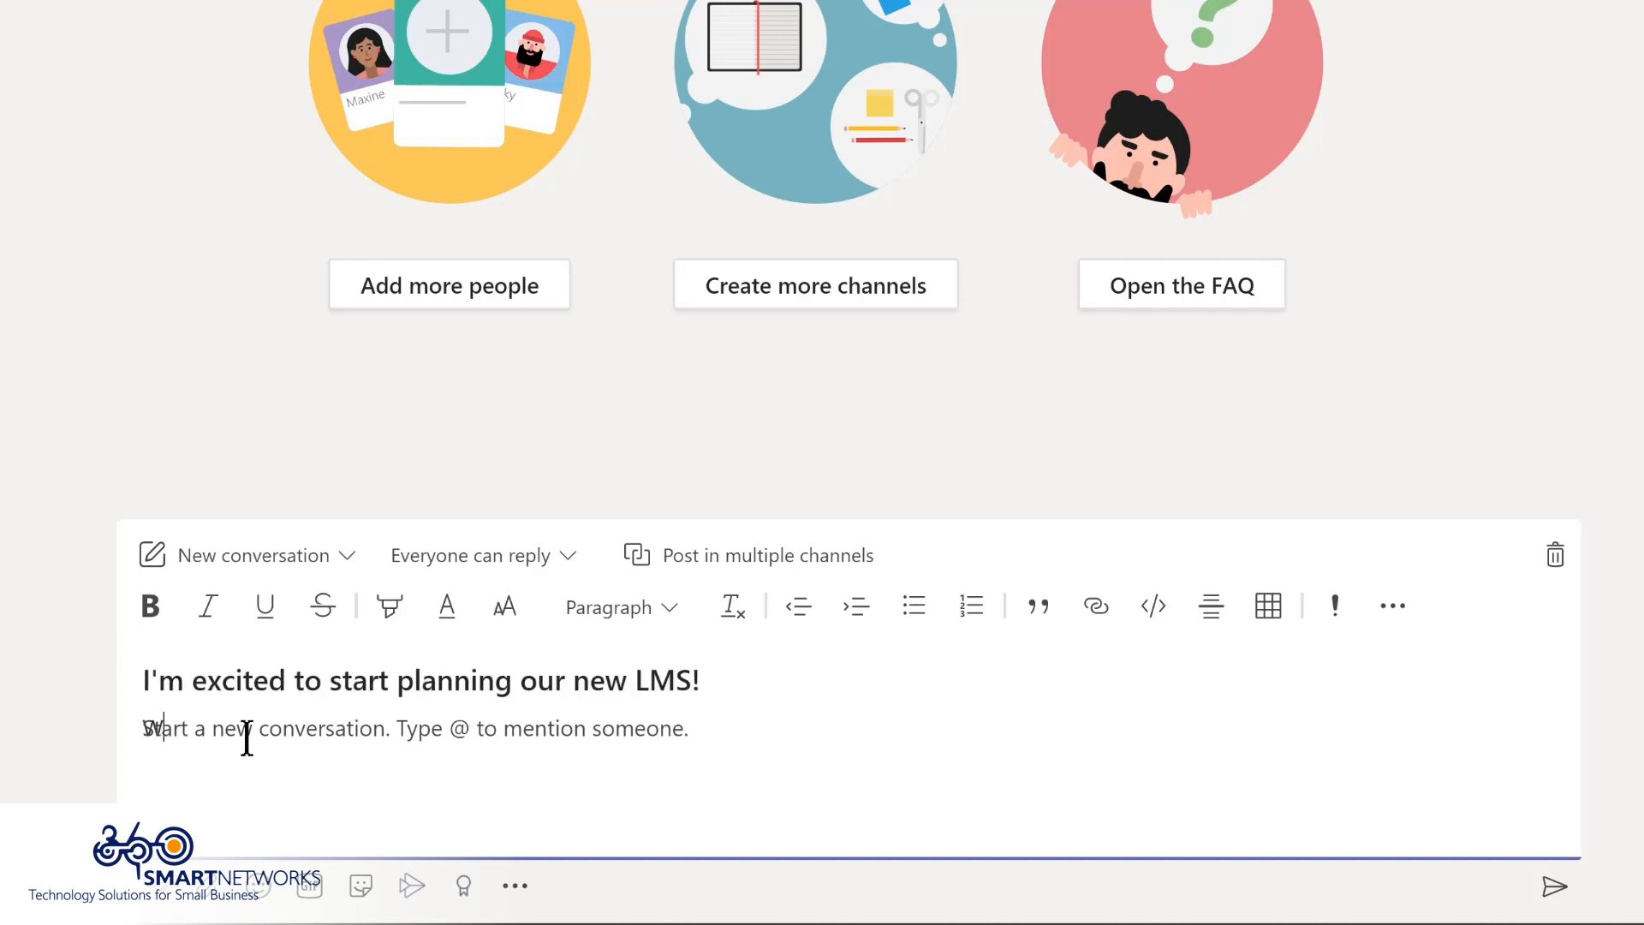
pyautogui.write("e'll be sharing details and actions in the @Design")
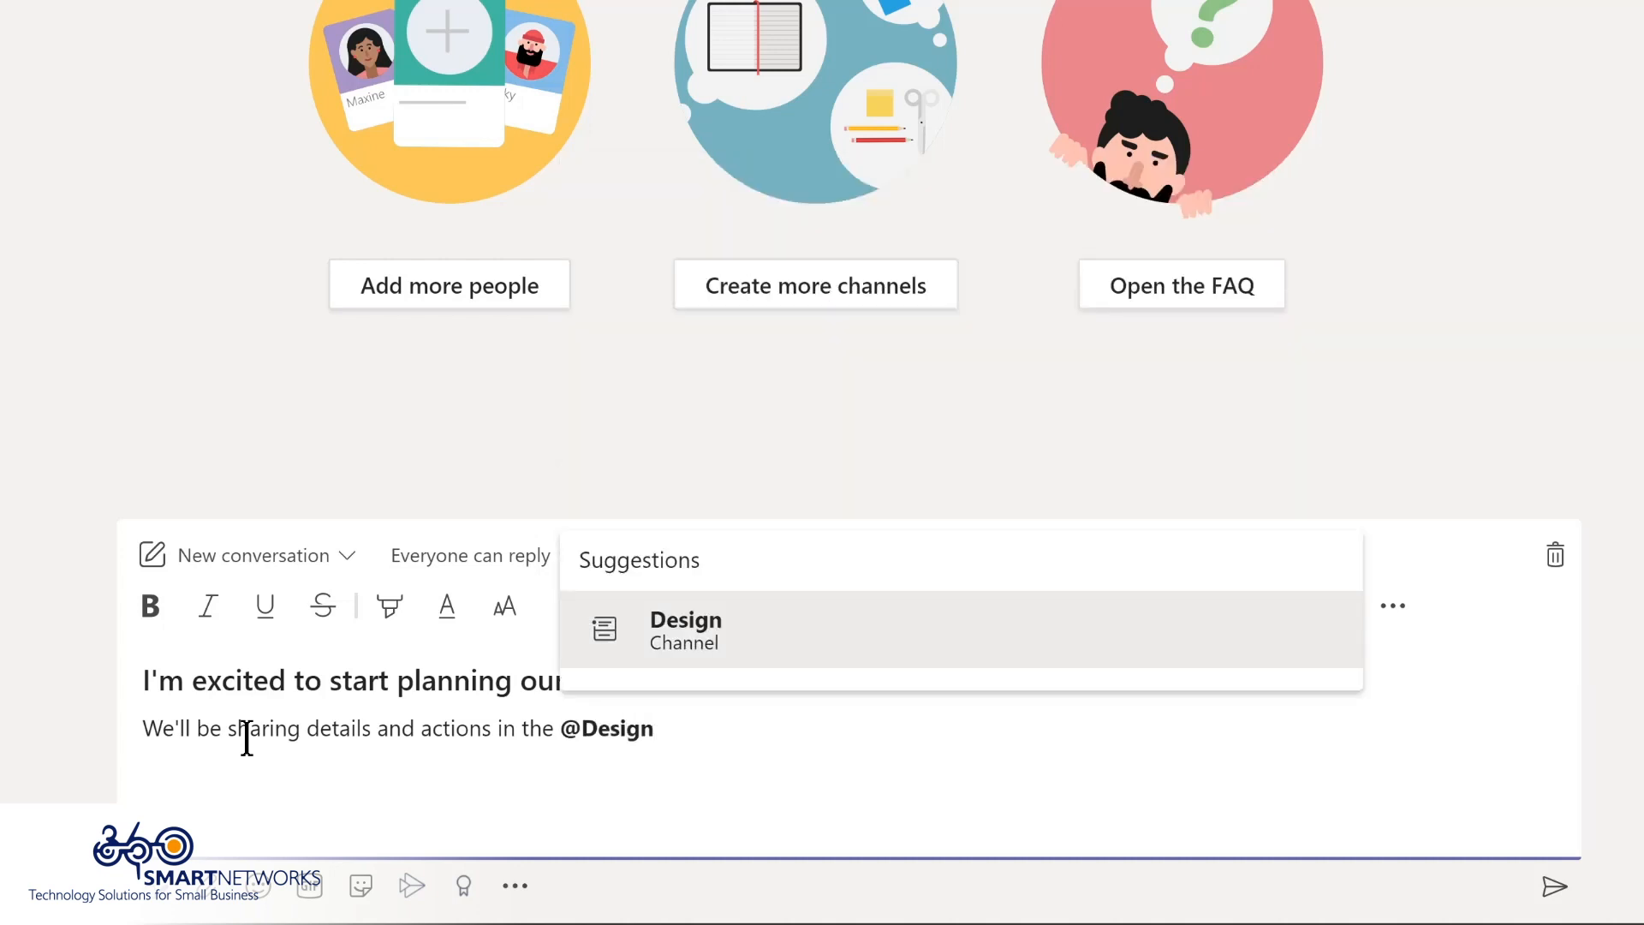
pyautogui.press('Return')
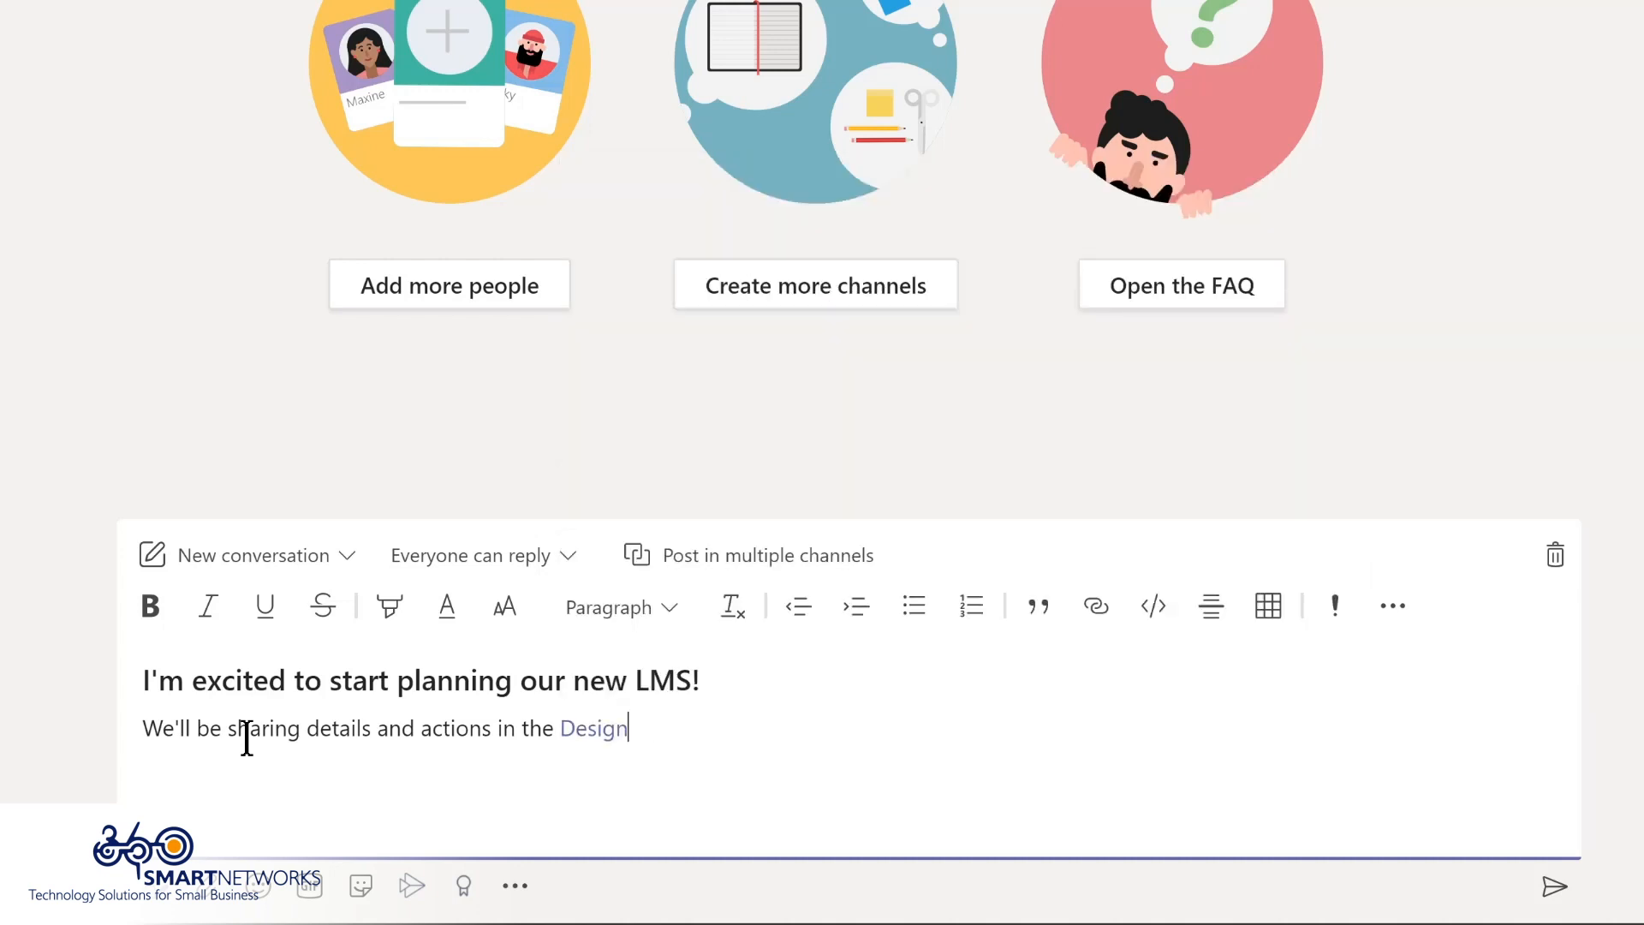
pyautogui.write('channel')
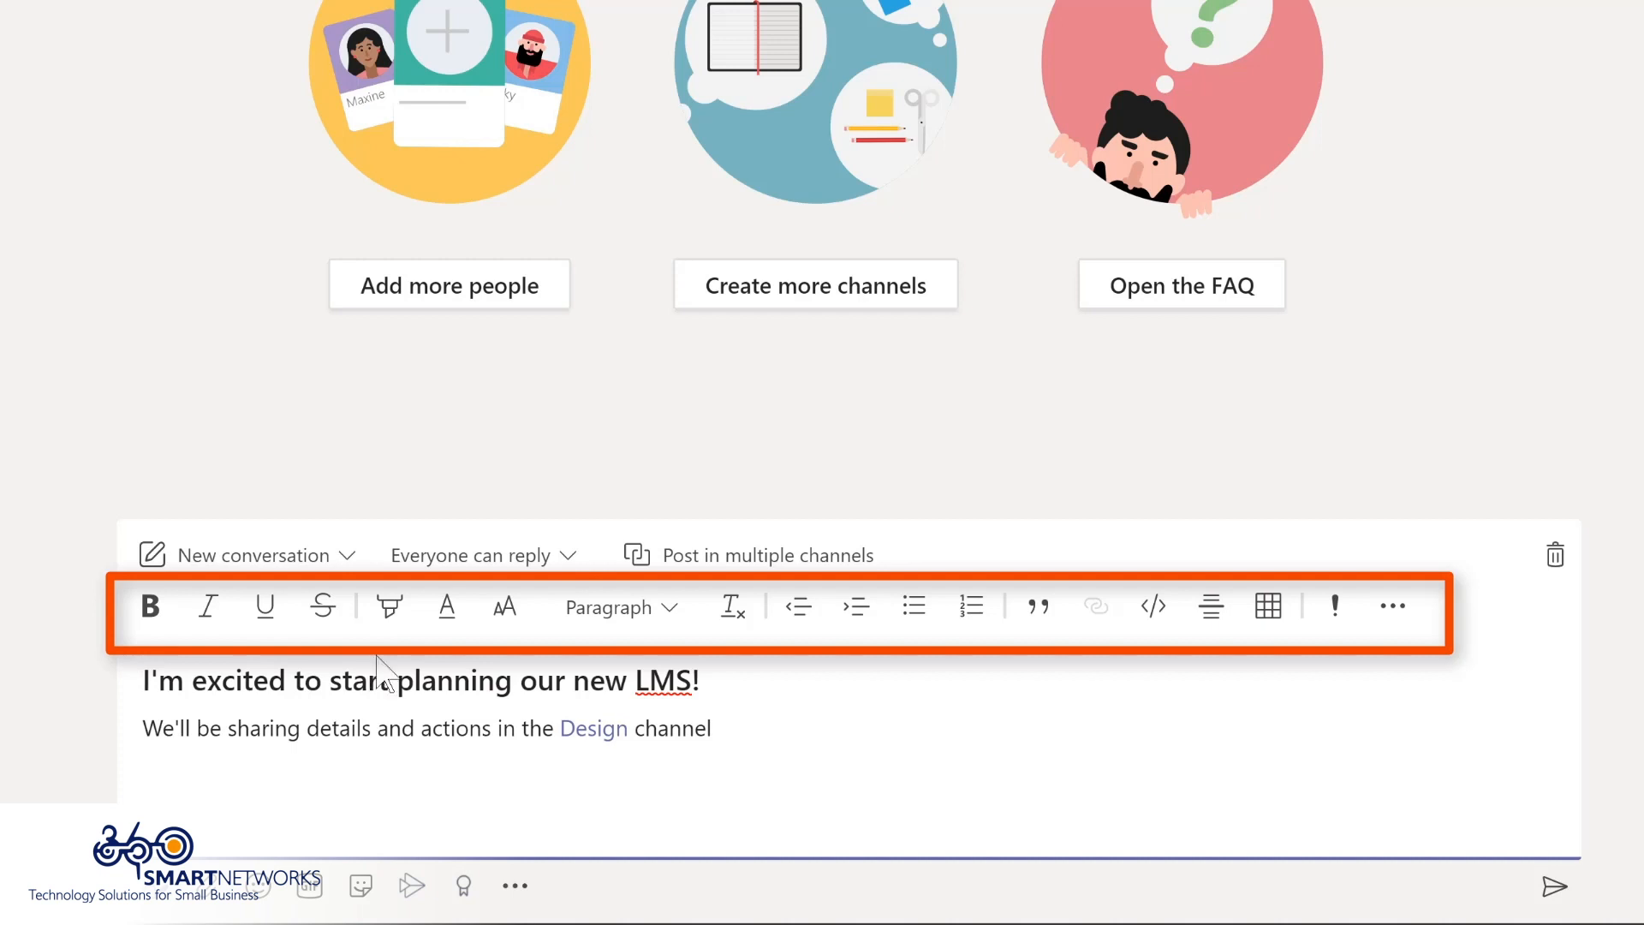
# Highlight the whole sentence in the message body in yellow
pyautogui.tripleClick(241, 722)
pyautogui.click(388, 608)
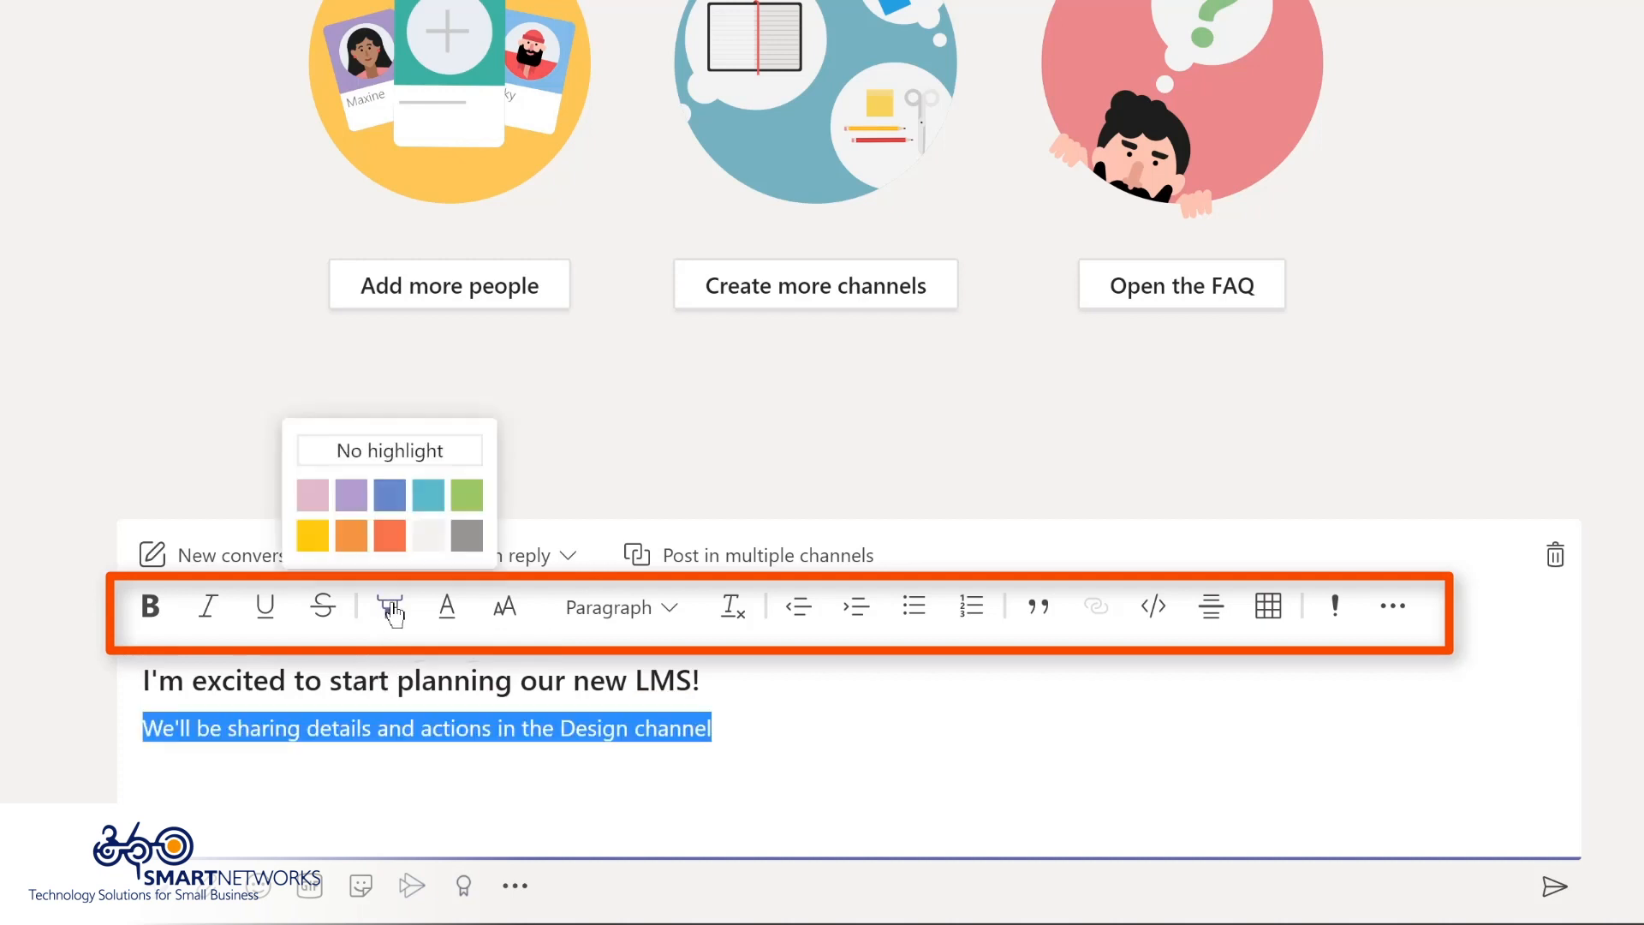
pyautogui.click(313, 535)
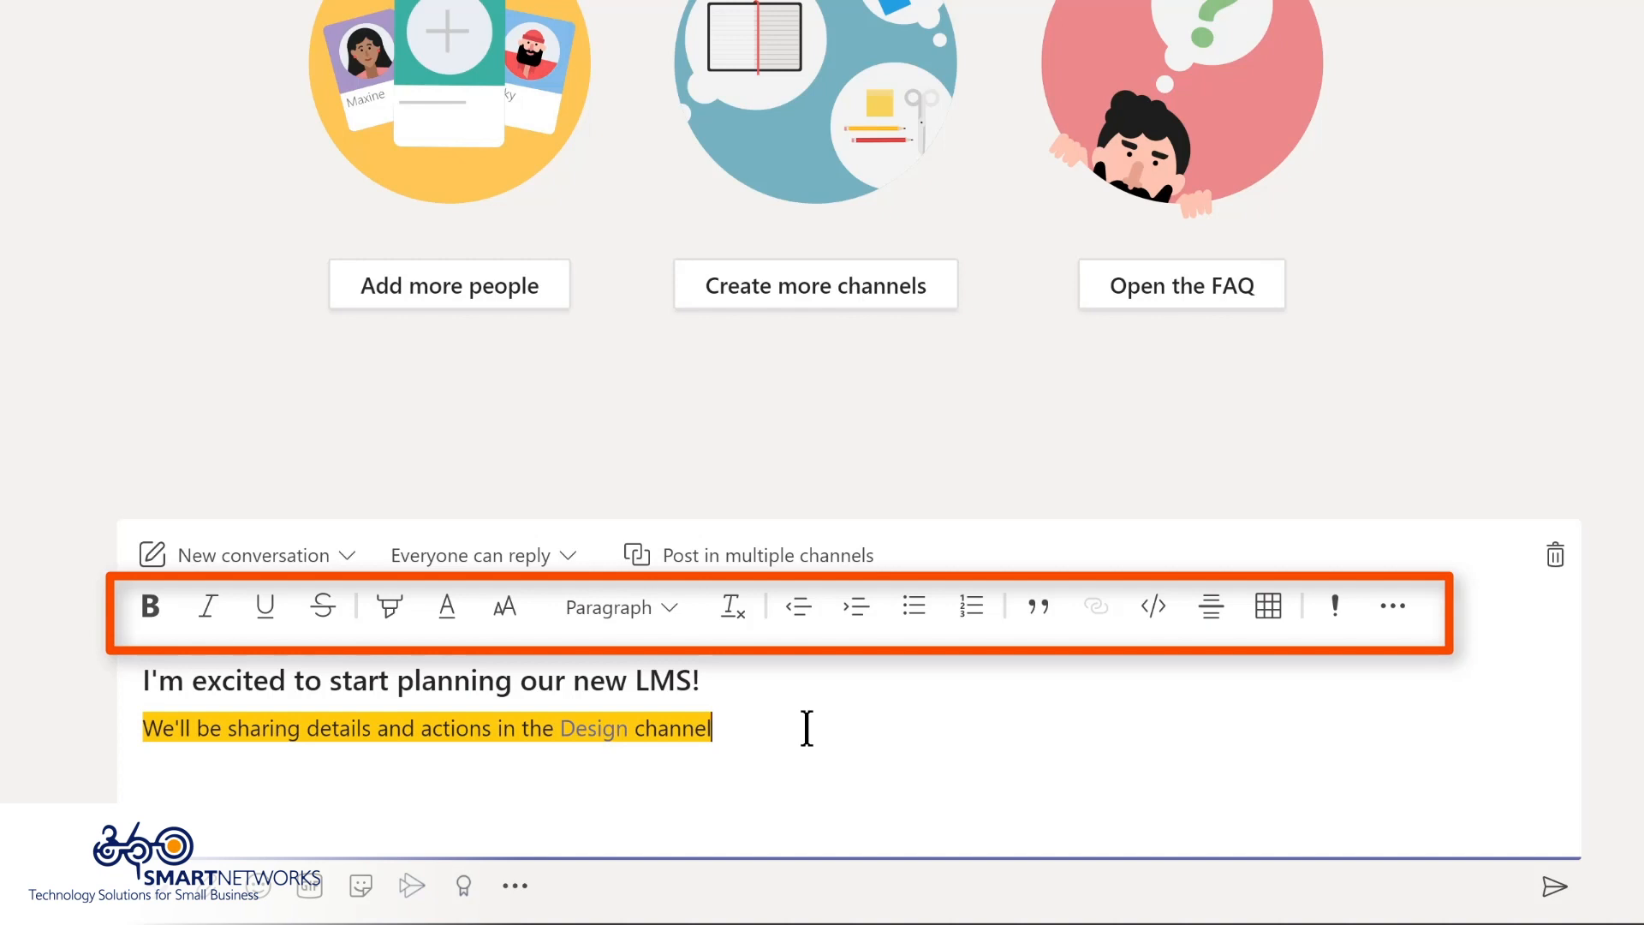
# Insert a smiley emoji on a new line below the highlighted sentence, and add a GIF found by searching for "yay"
pyautogui.press('Return')
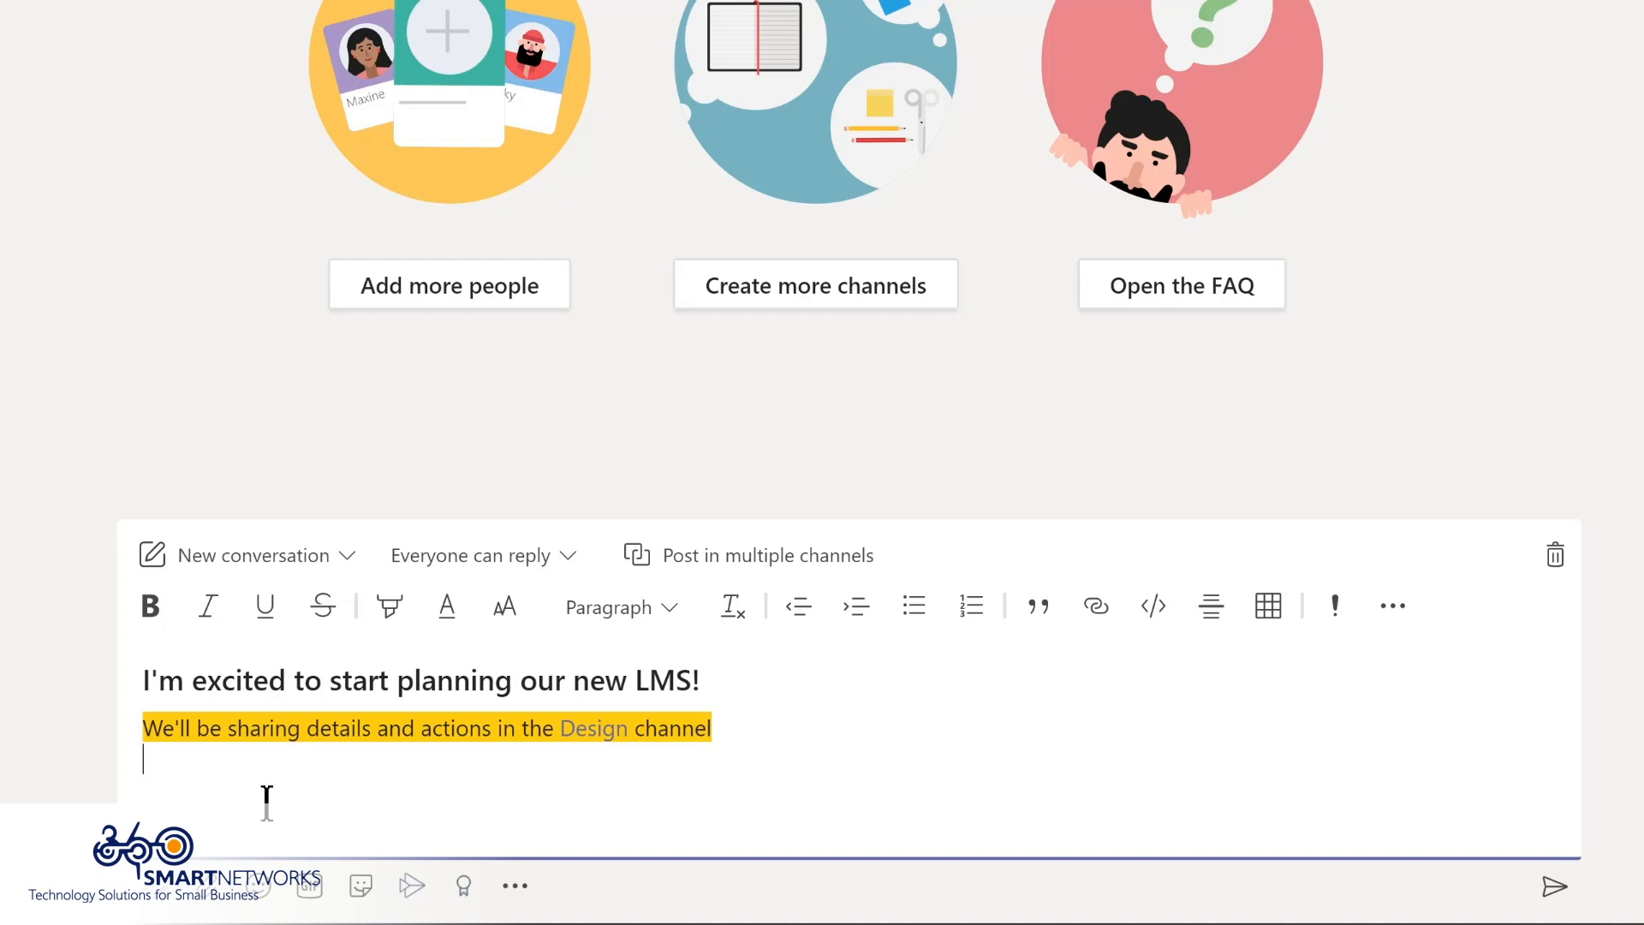
pyautogui.click(259, 887)
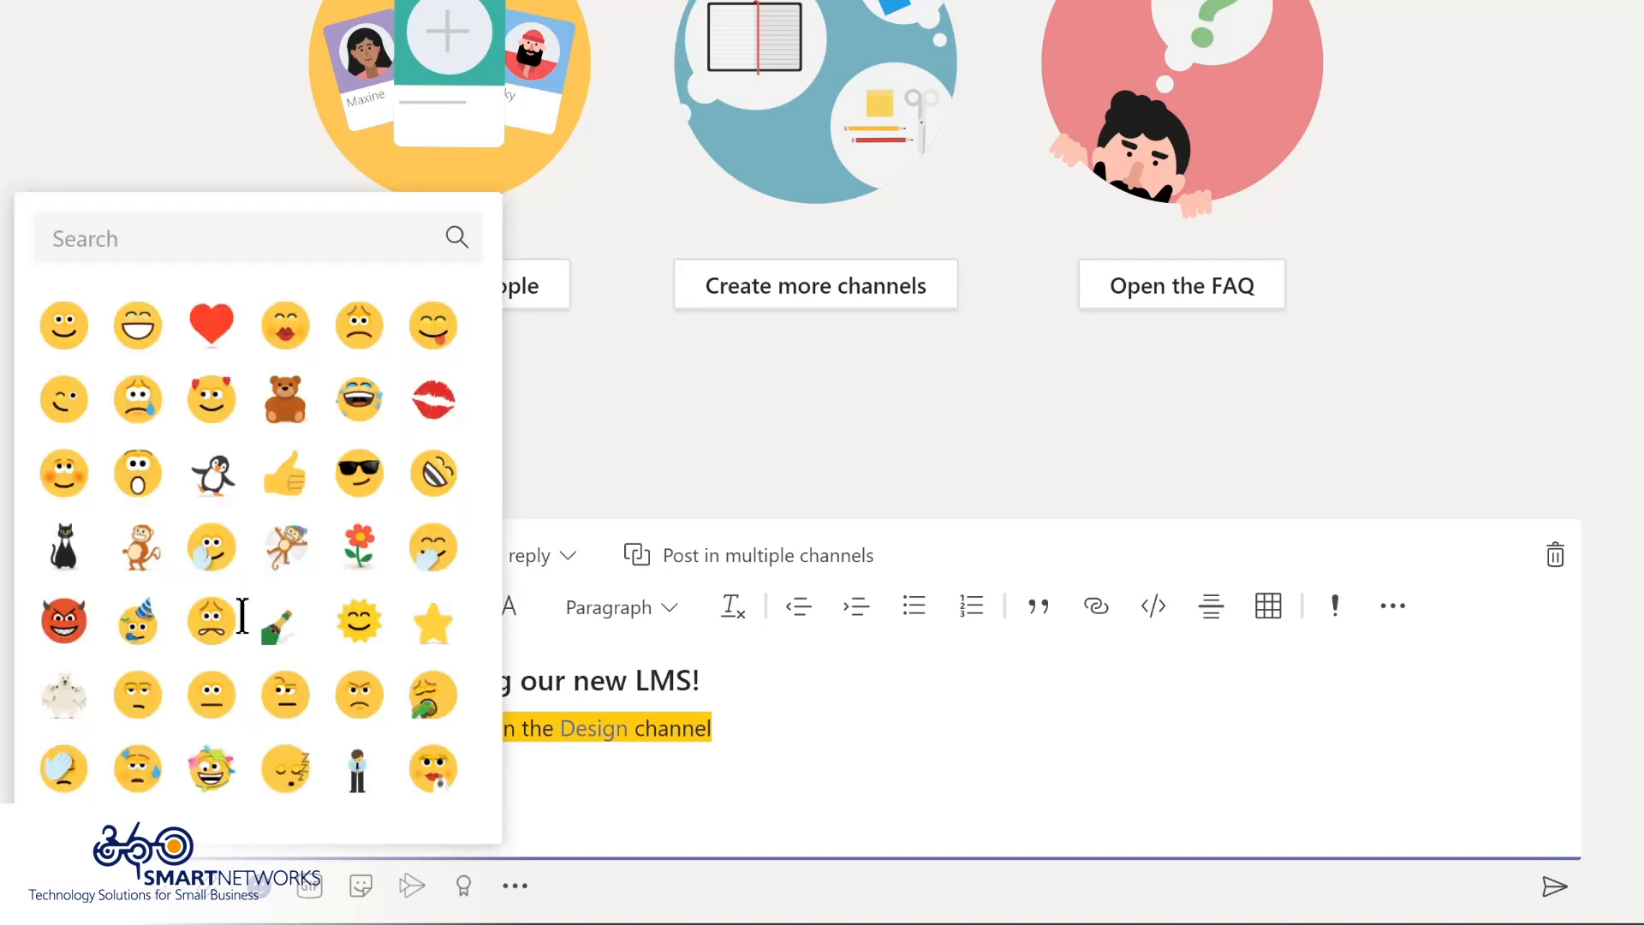
pyautogui.click(64, 326)
pyautogui.click(309, 887)
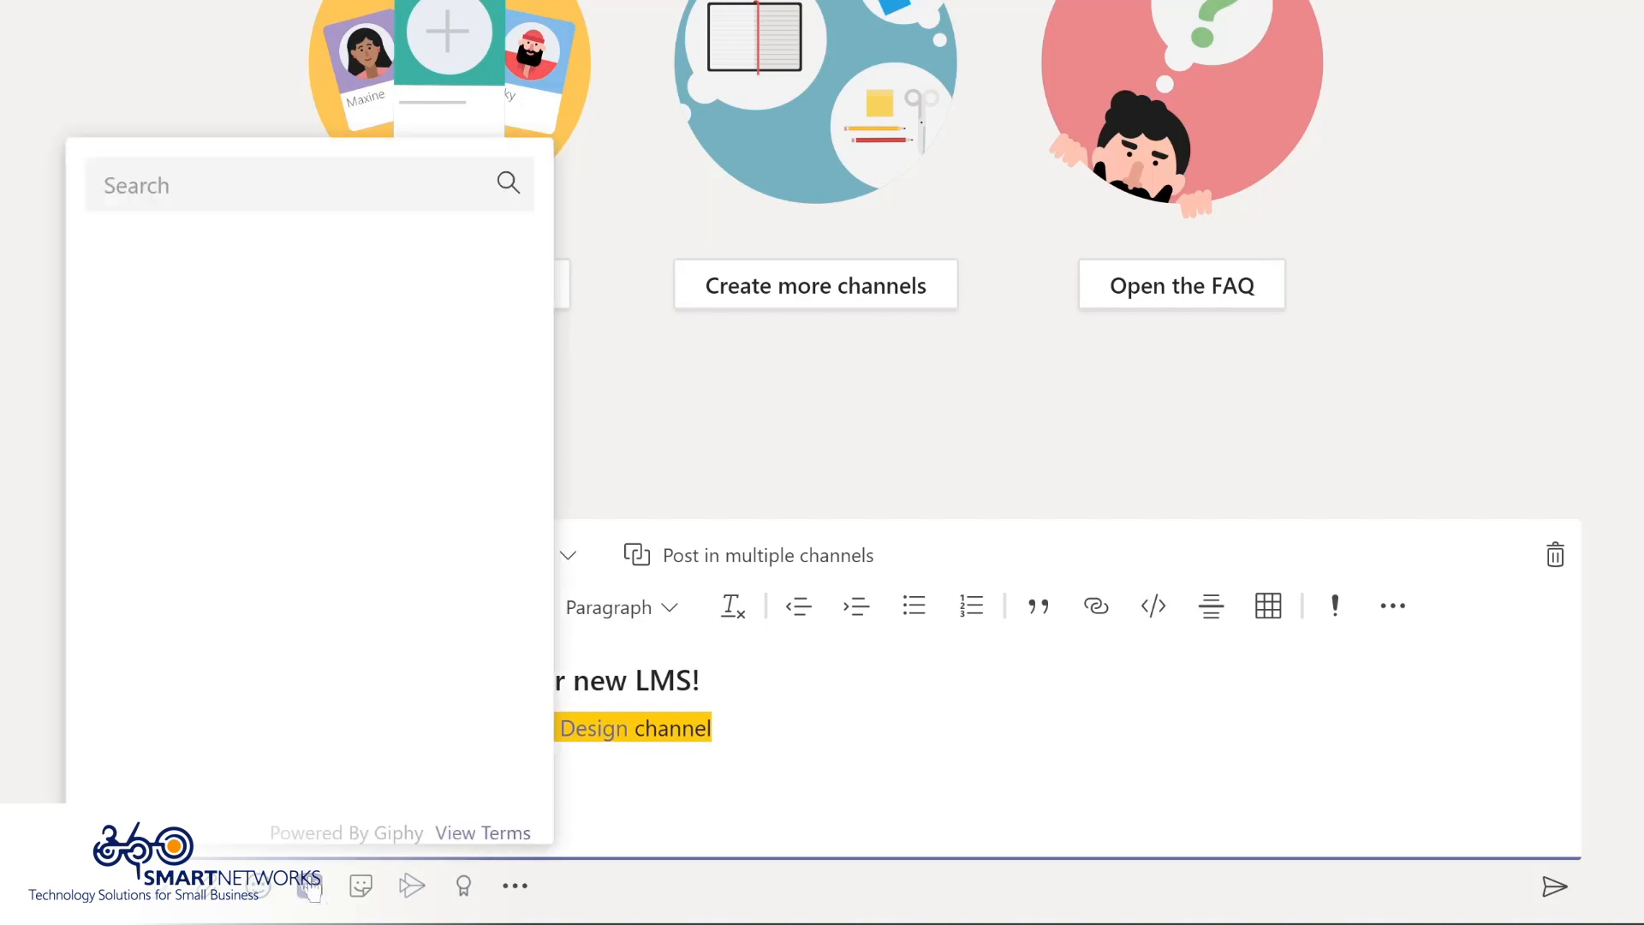
pyautogui.write('yay')
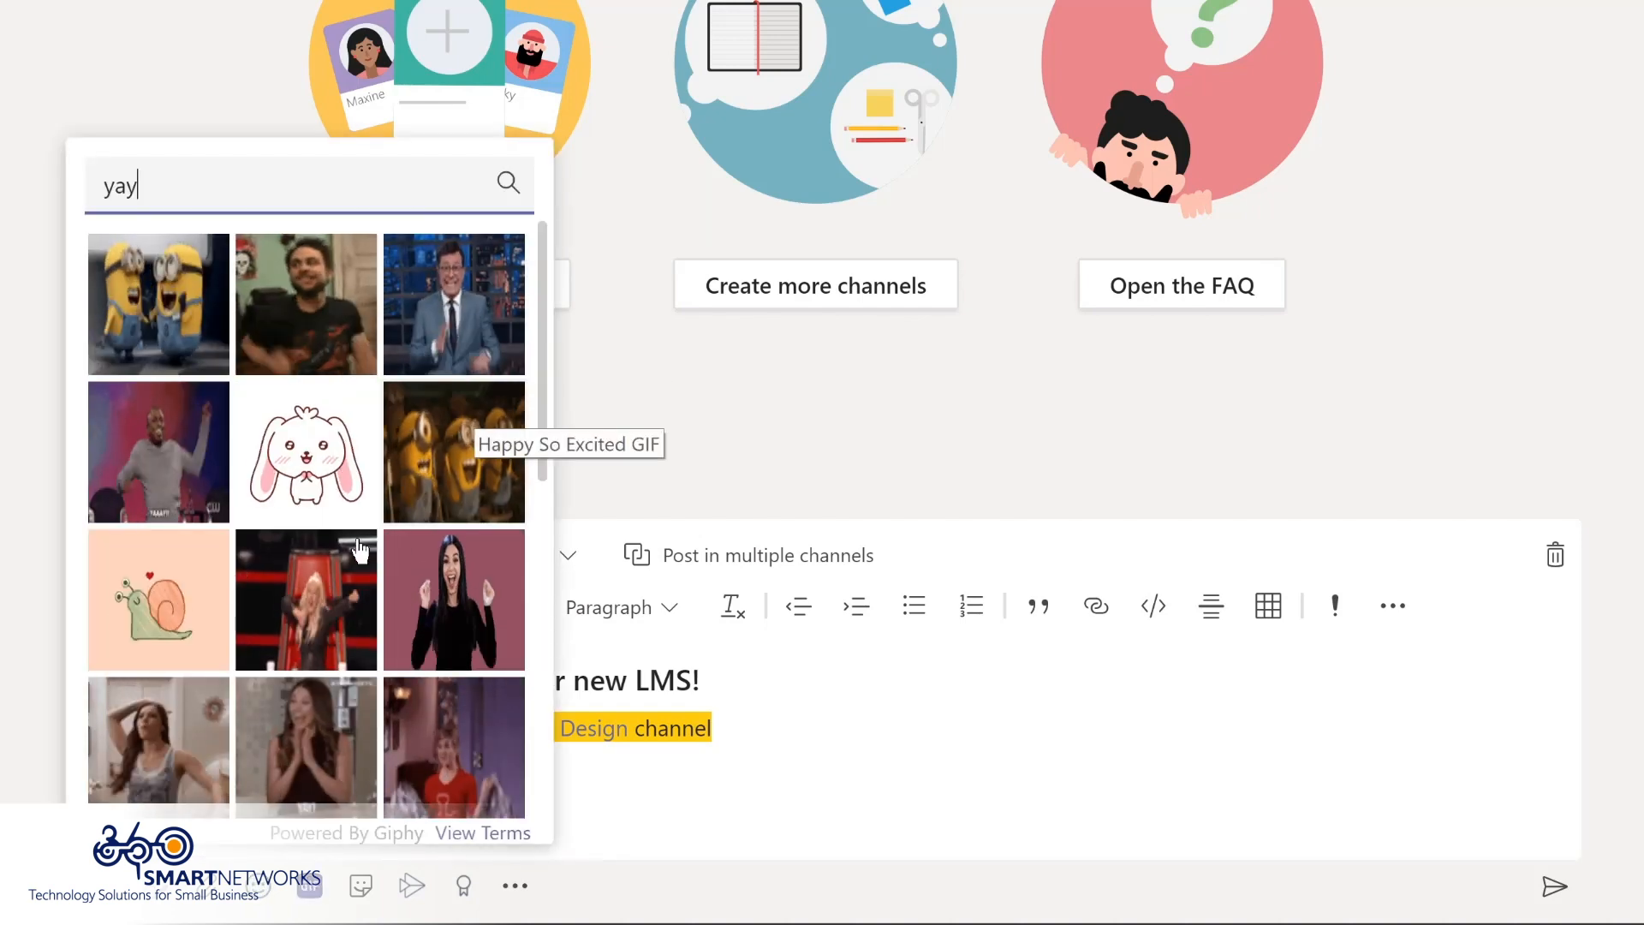
pyautogui.click(145, 449)
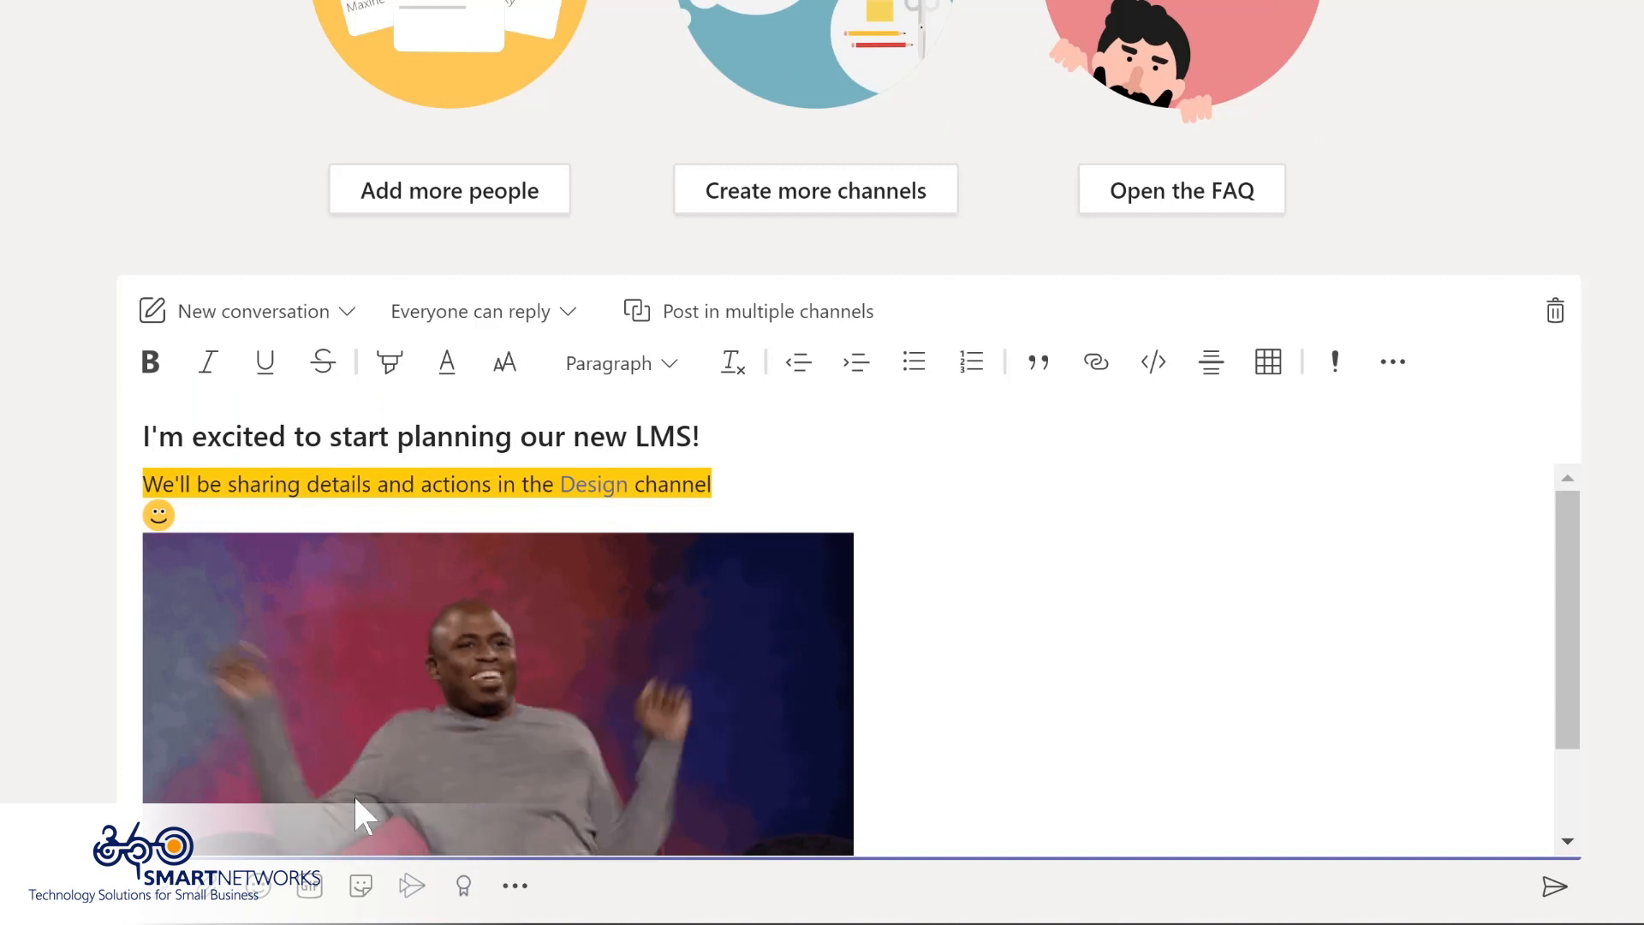
# Add the popular "OH YEAH!" sticker to the message with its default caption
pyautogui.click(361, 887)
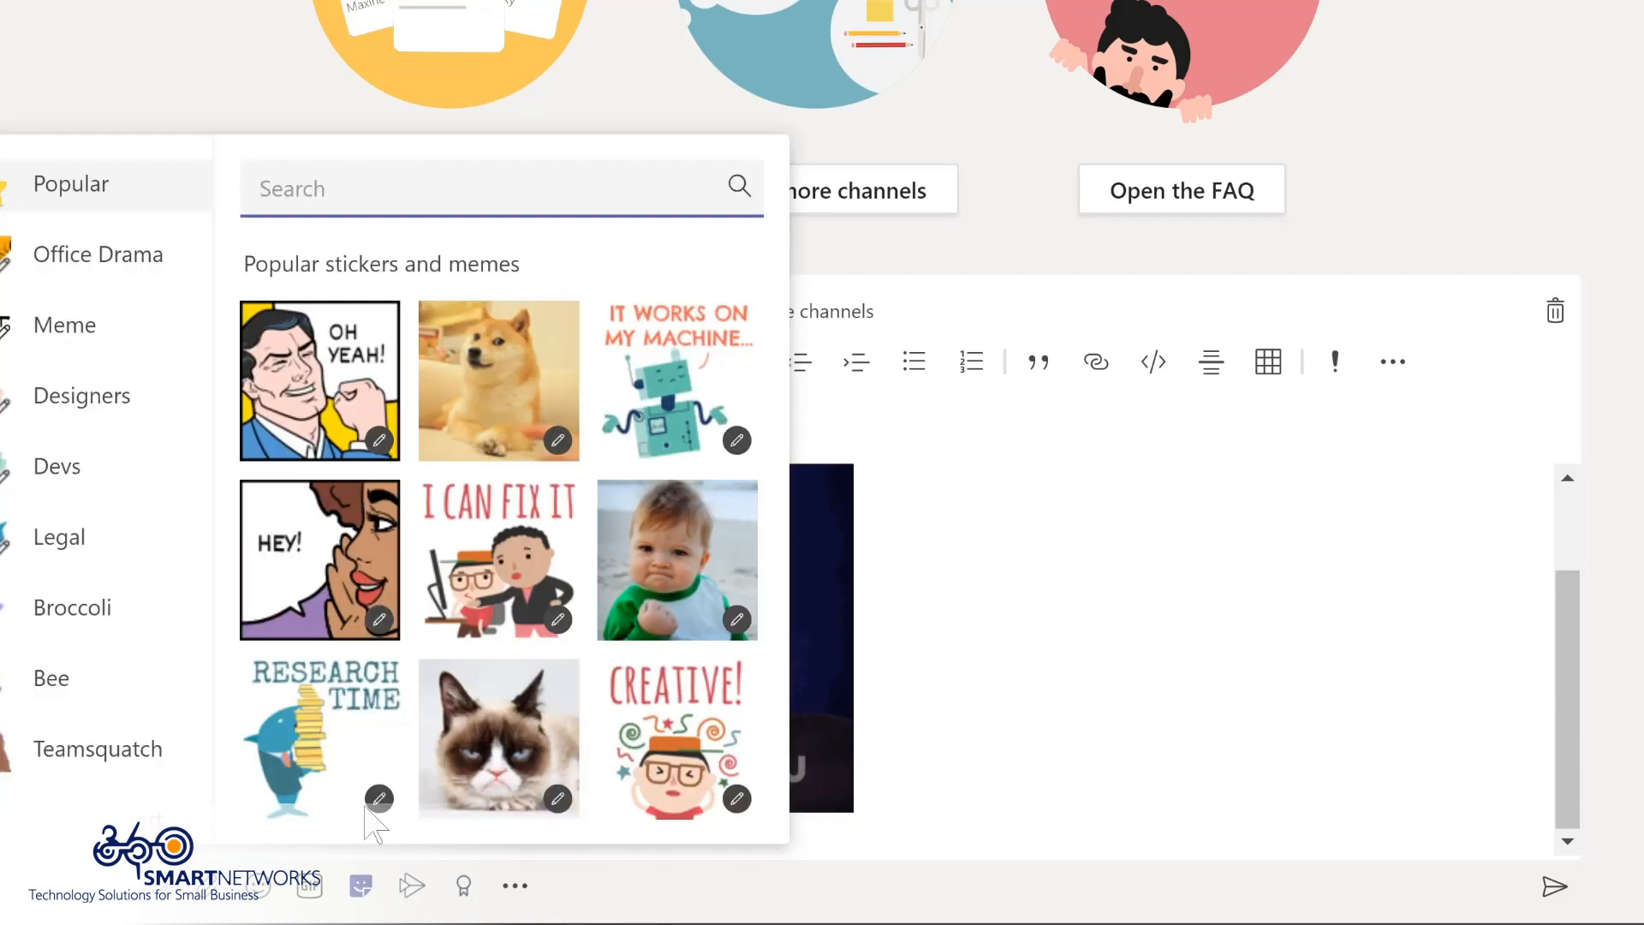
pyautogui.click(305, 436)
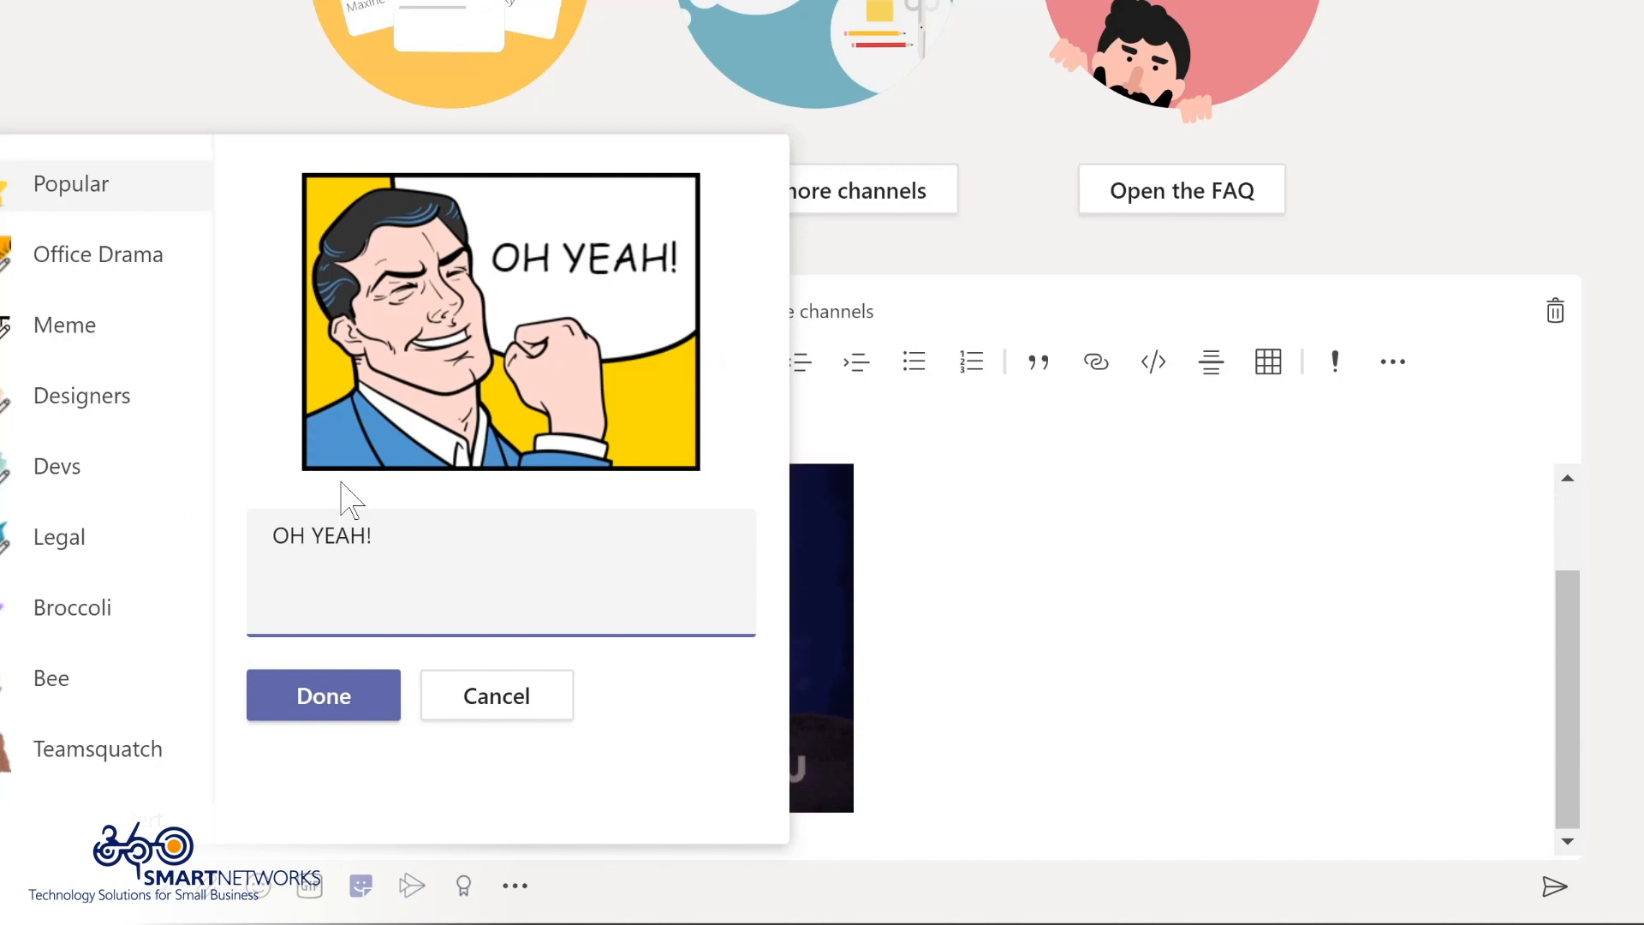
pyautogui.click(323, 693)
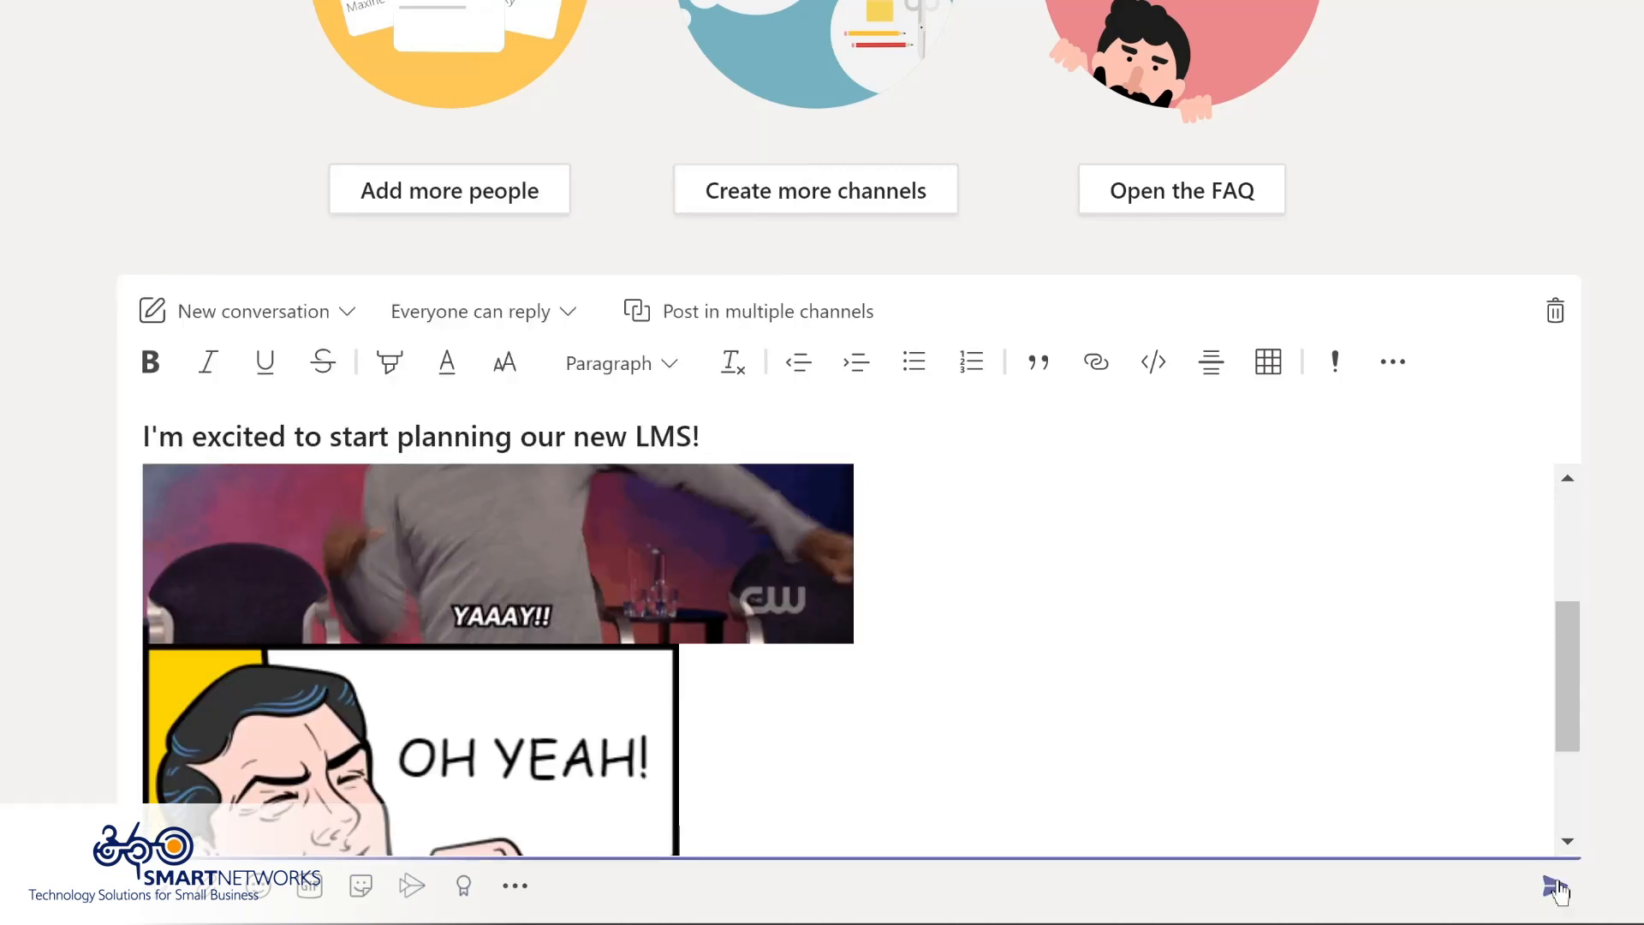